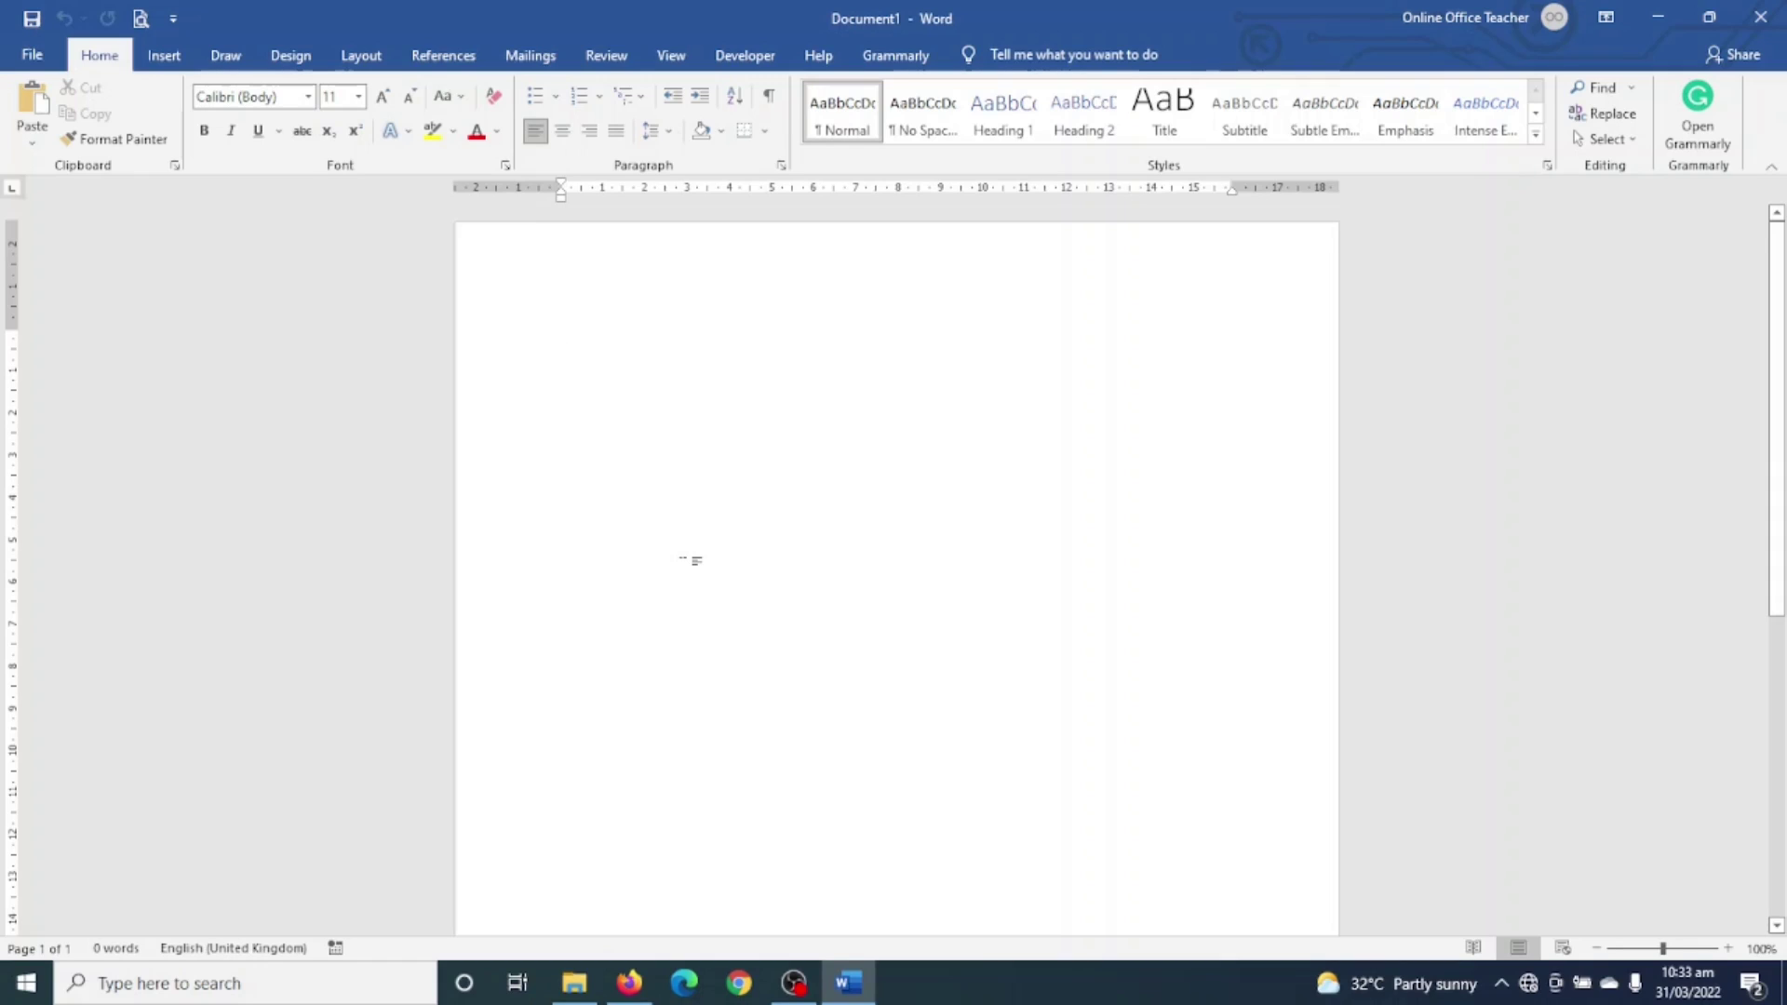
# Step: Enter the title "Meeting Minutes" on the first line of the blank document and start a new line below it
pyautogui.write('m')
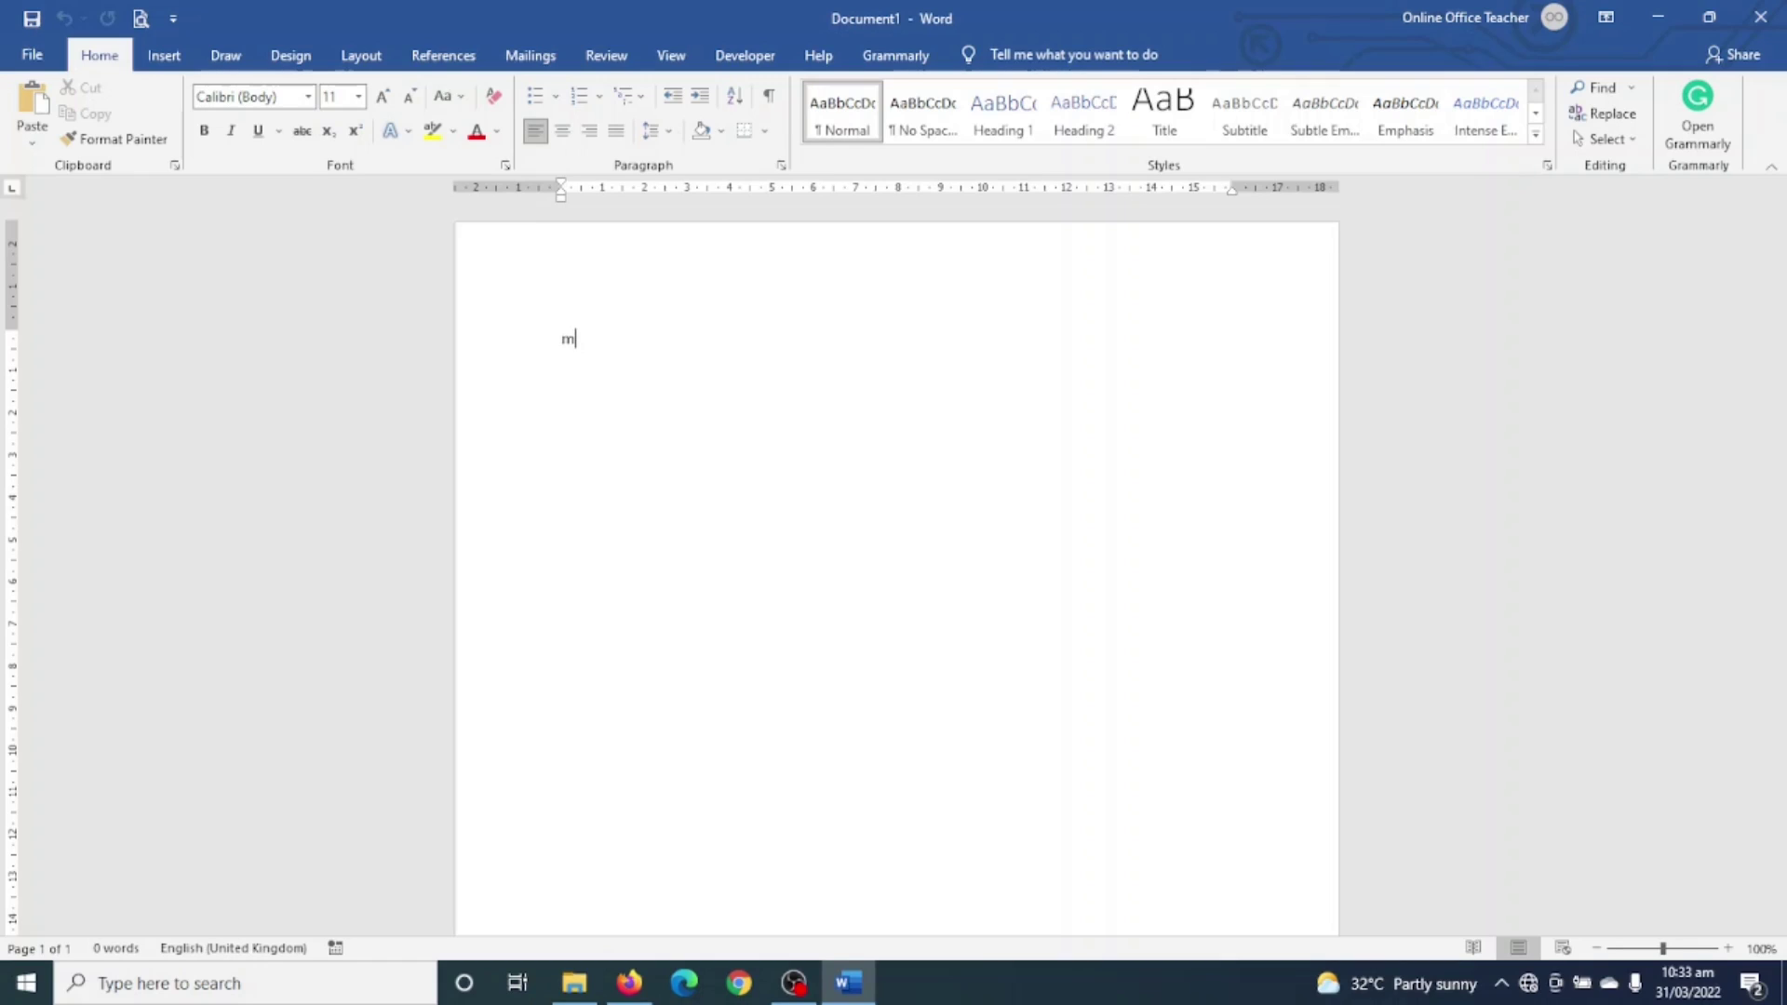
pyautogui.write('eeting Minutes')
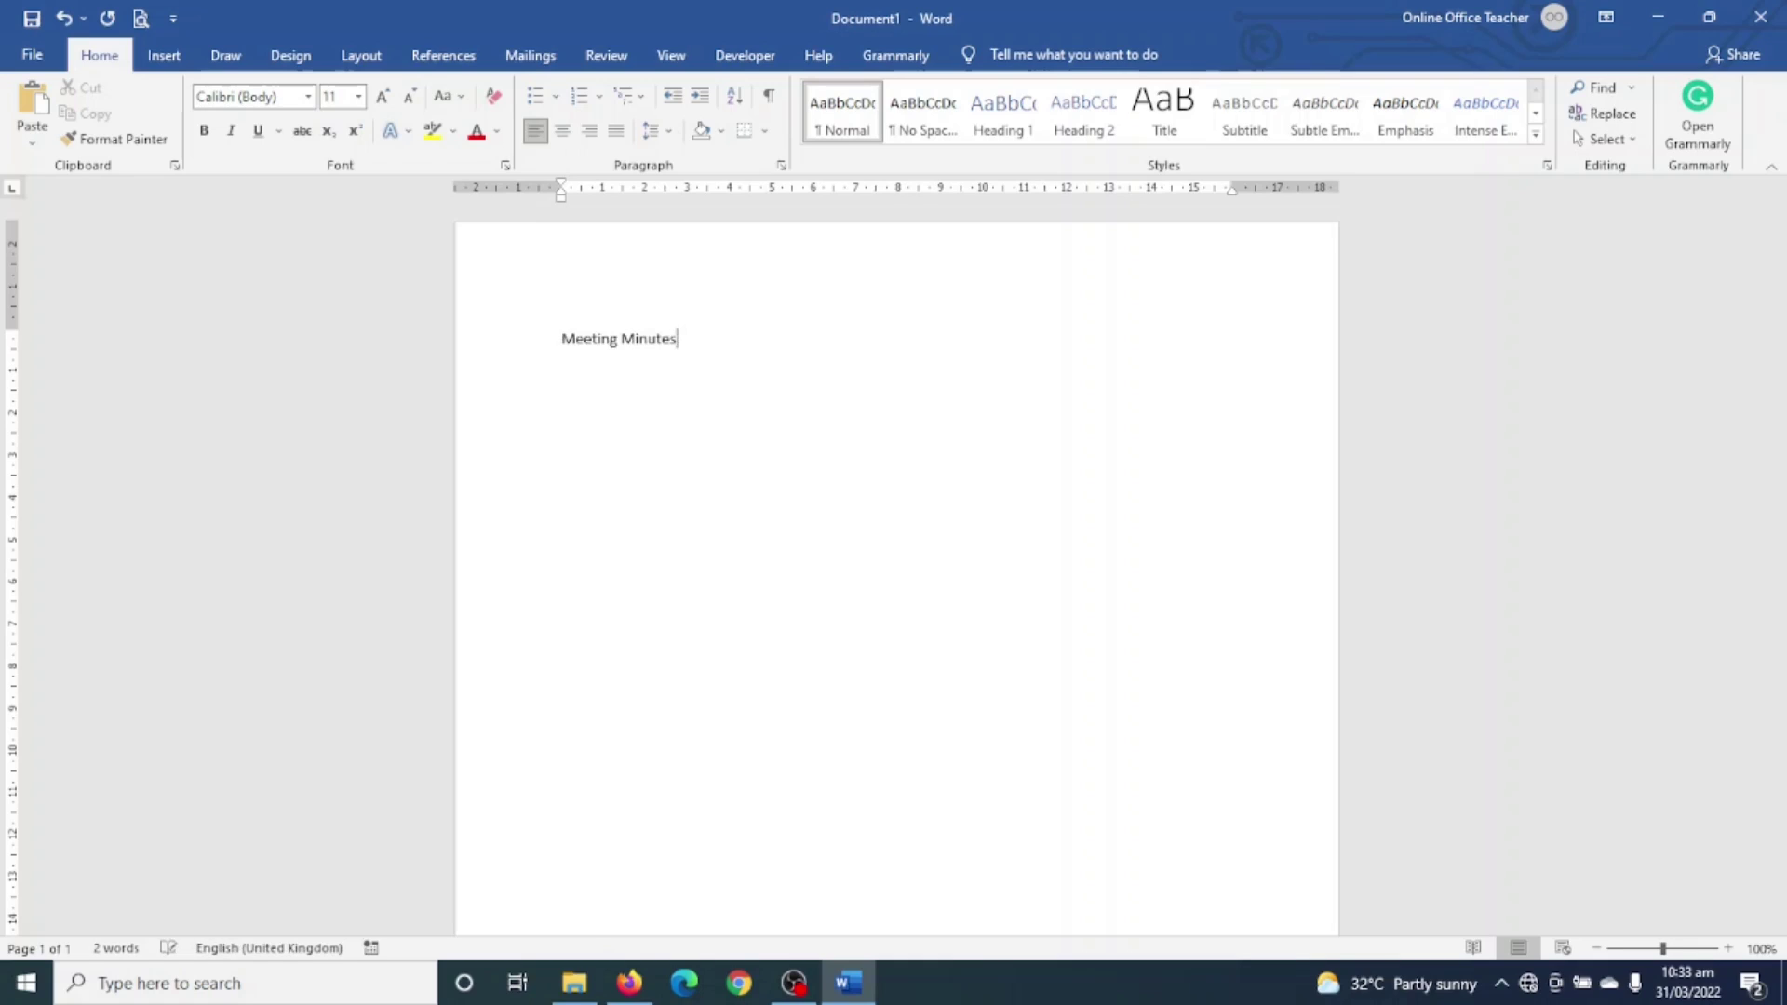
pyautogui.press('Return')
# Step: Insert a table with two columns and two rows below the title
pyautogui.click(158, 56)
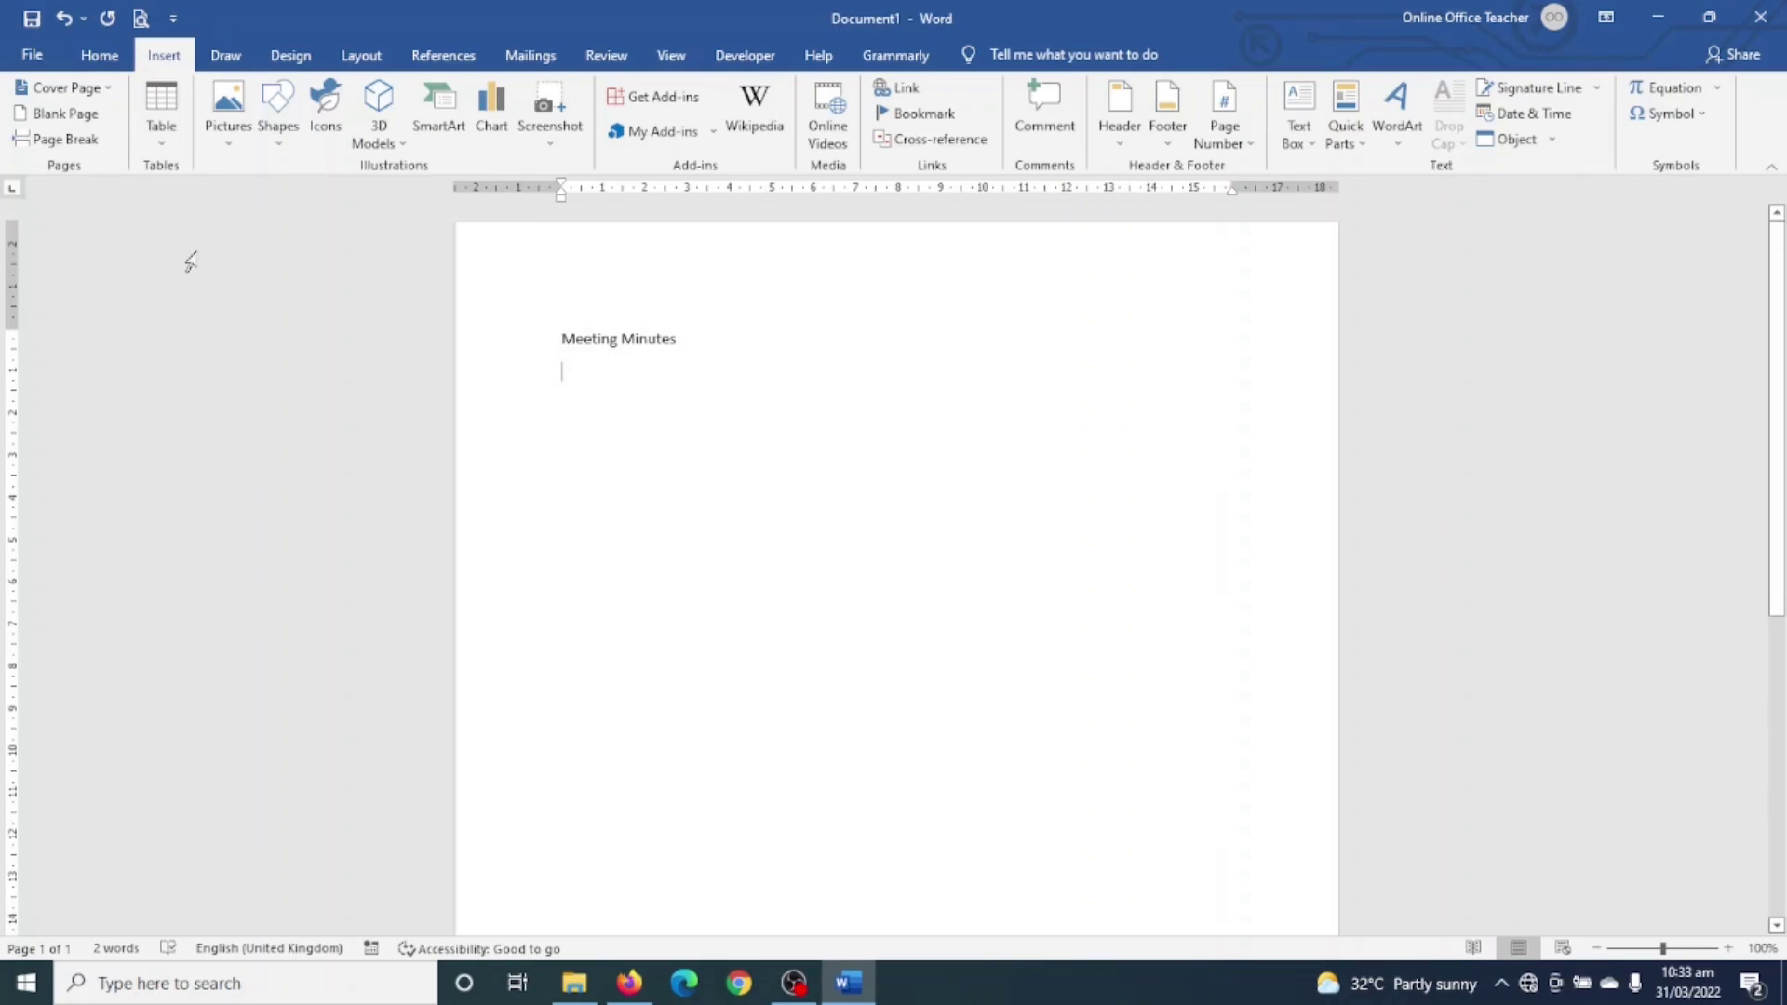
pyautogui.click(164, 113)
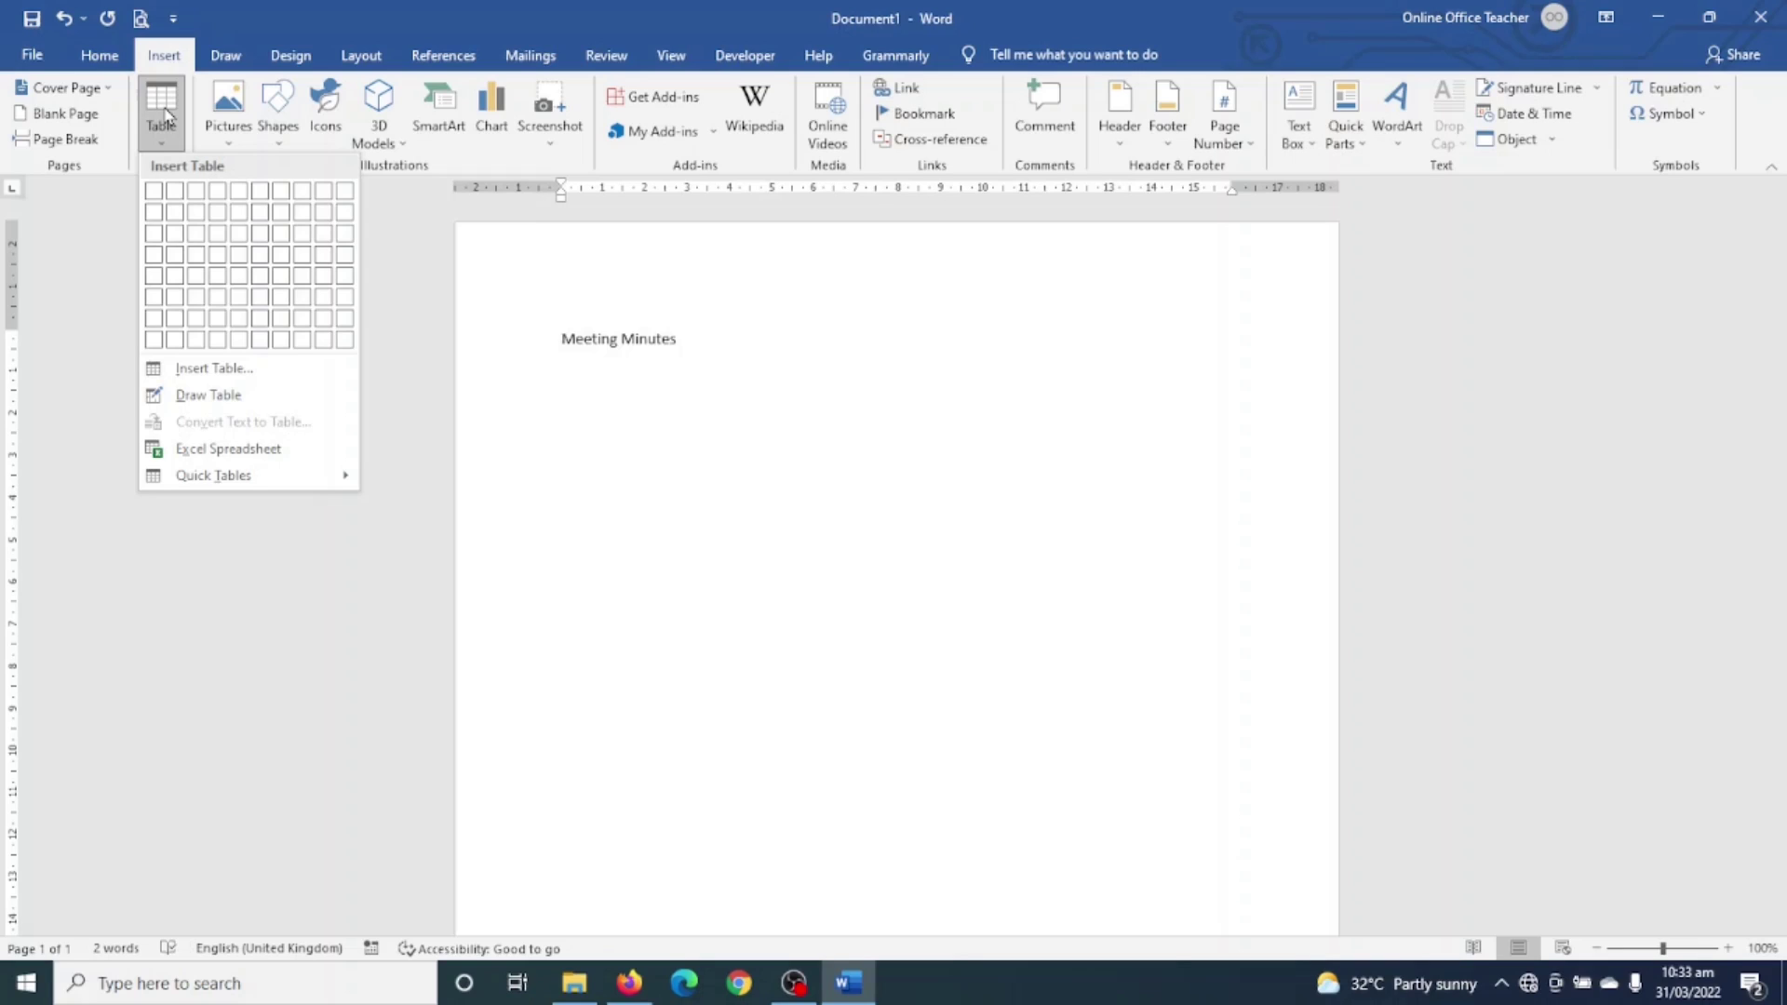
pyautogui.click(177, 214)
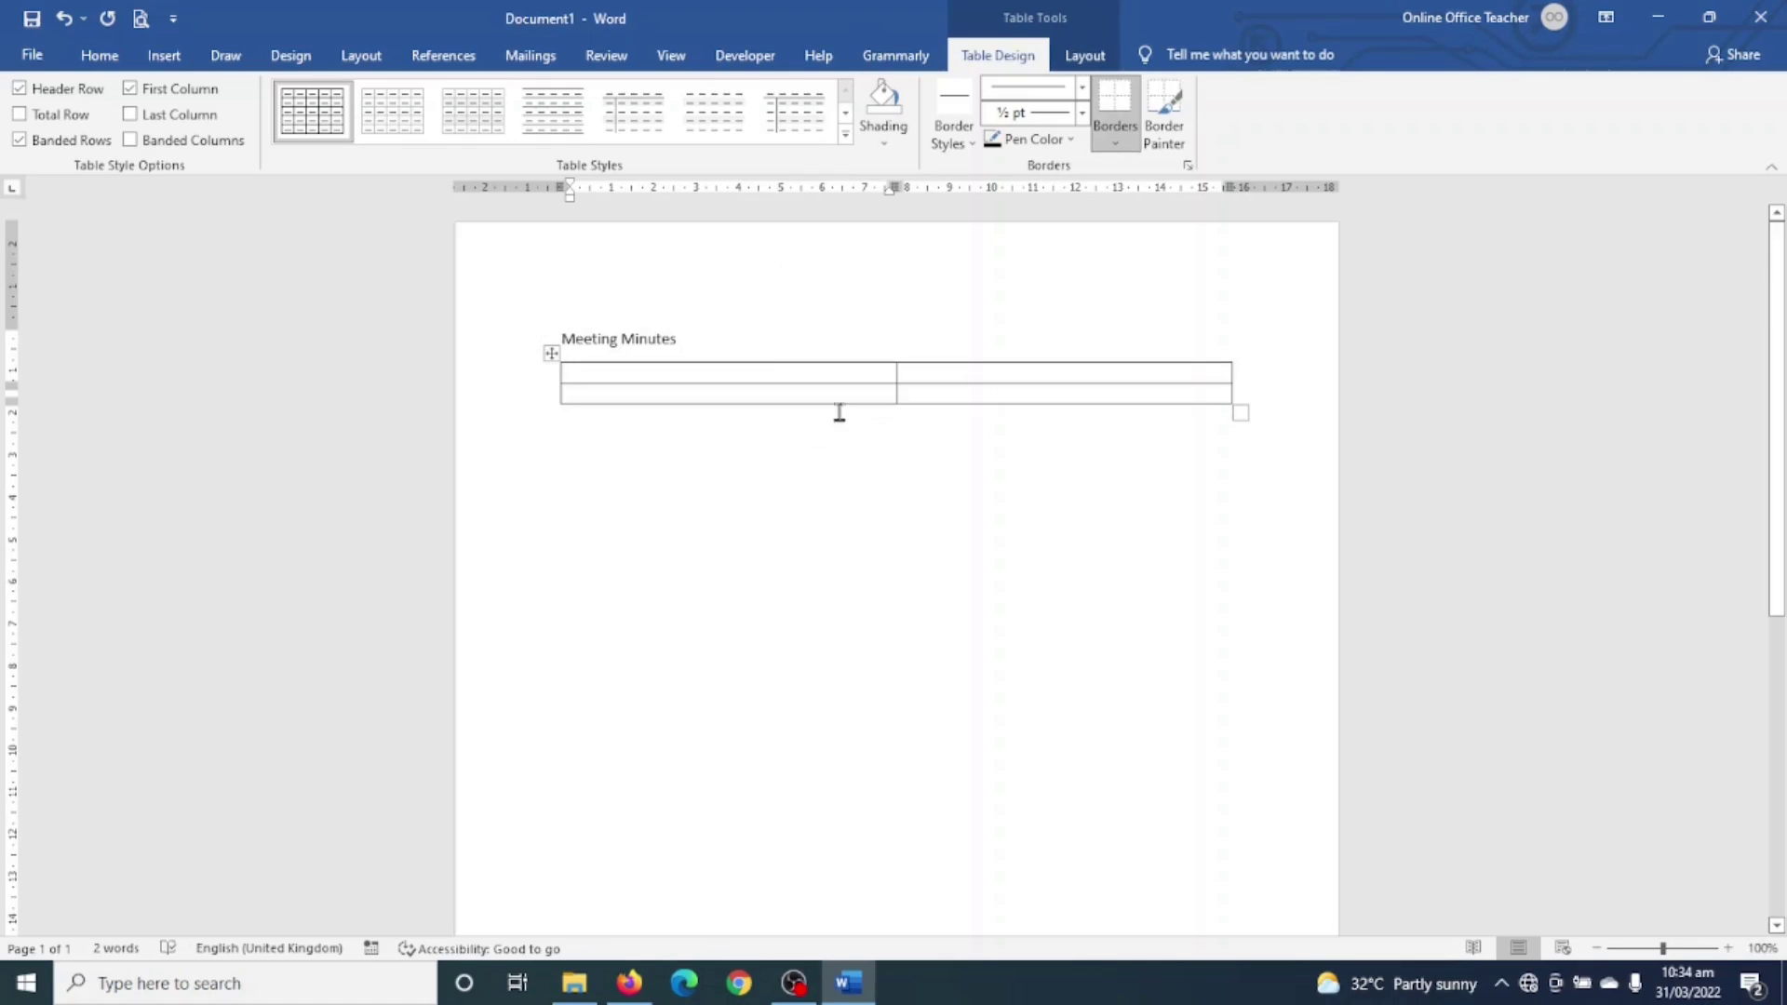
# Step: Merge the two cells of the table's top row into a single cell
pyautogui.click(847, 370)
pyautogui.moveTo(851, 368); pyautogui.dragTo(906, 367)
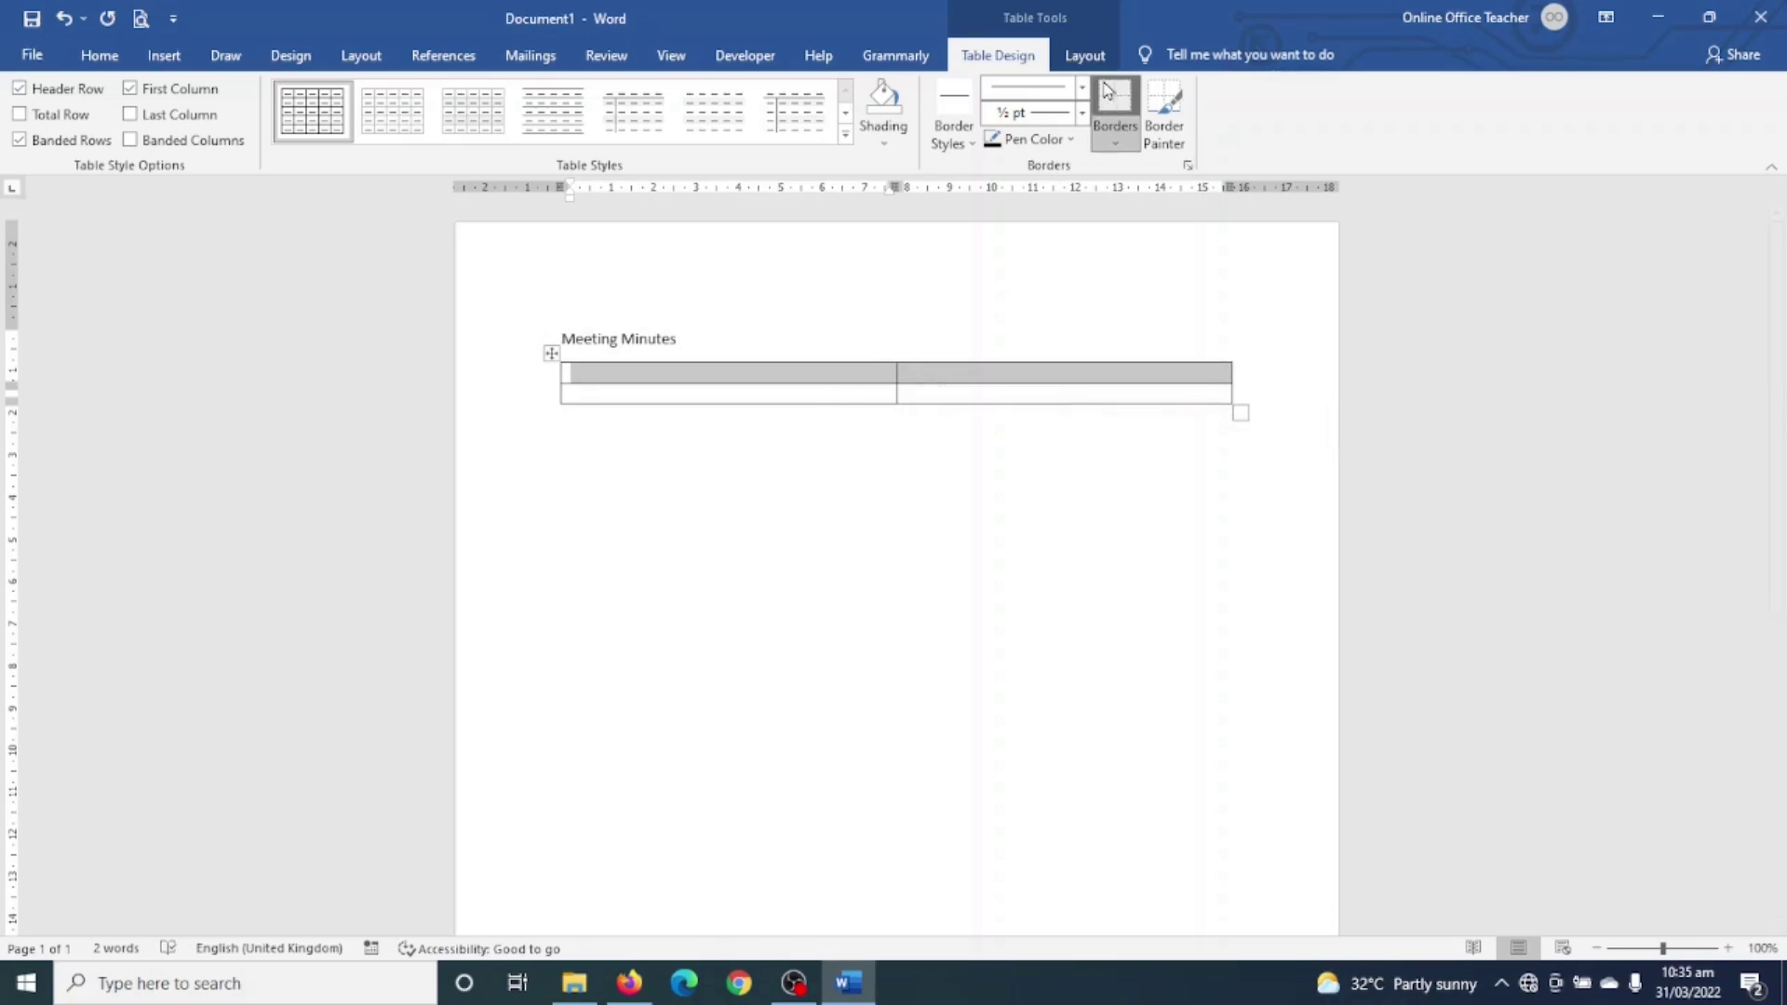
pyautogui.click(1089, 58)
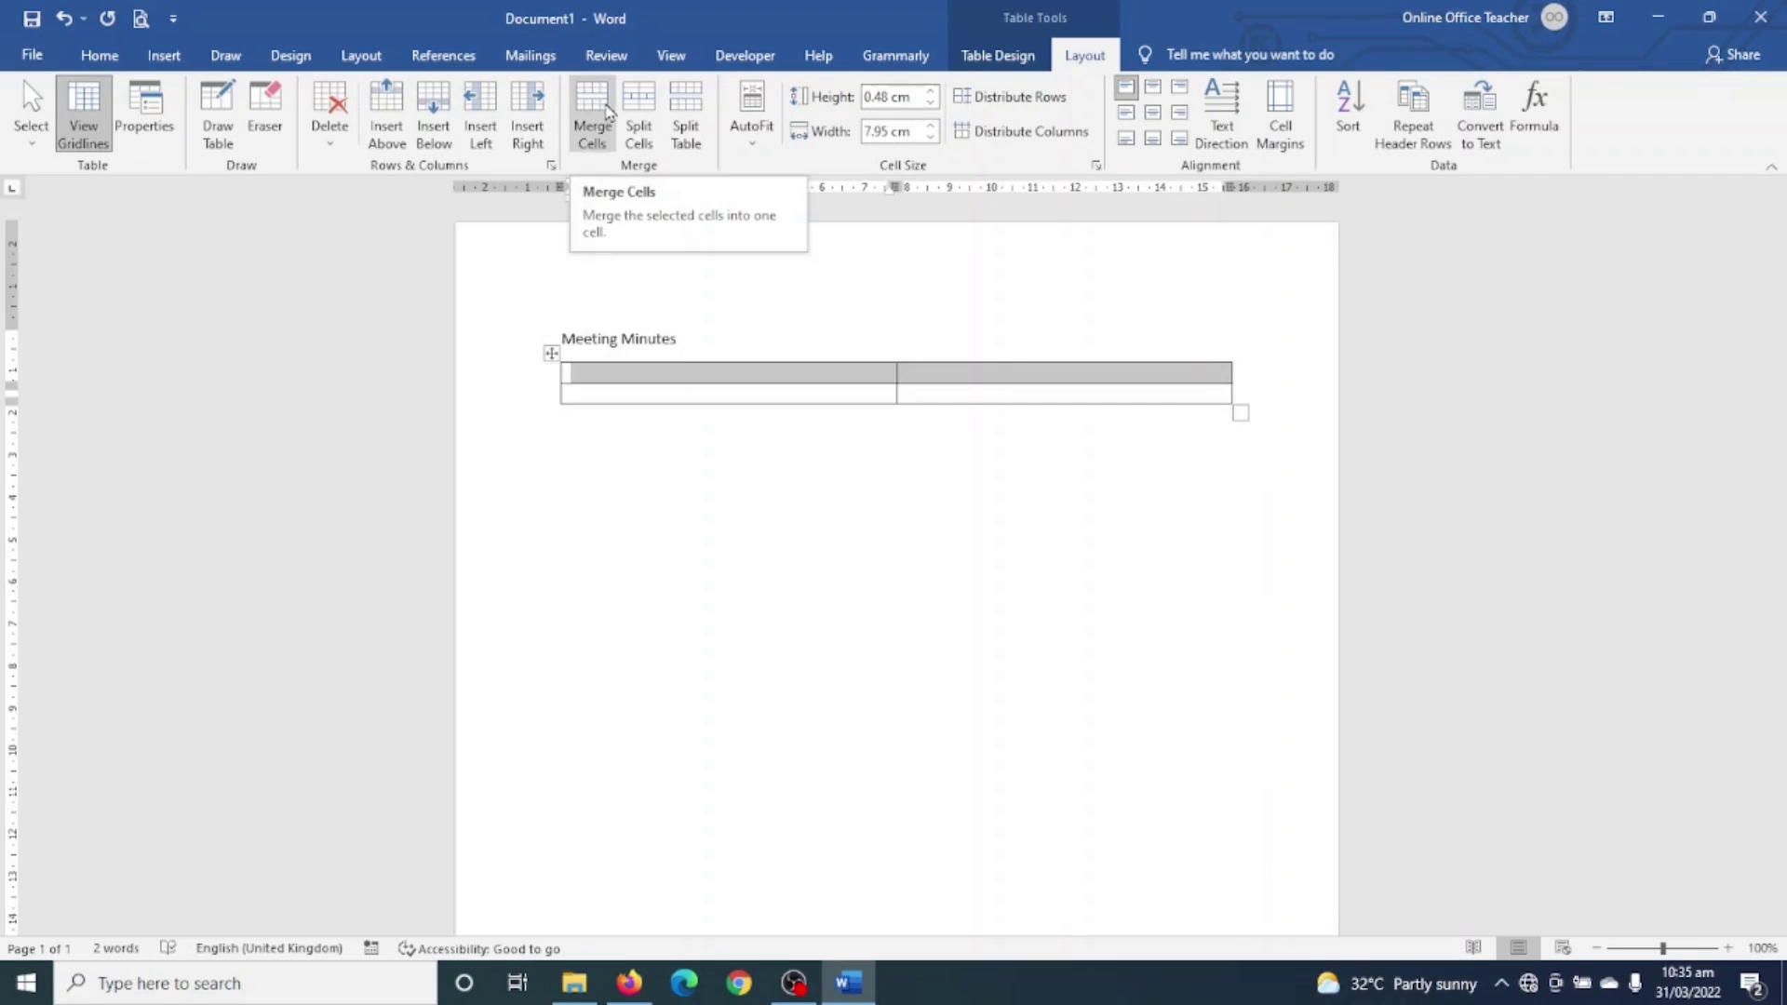
pyautogui.click(603, 123)
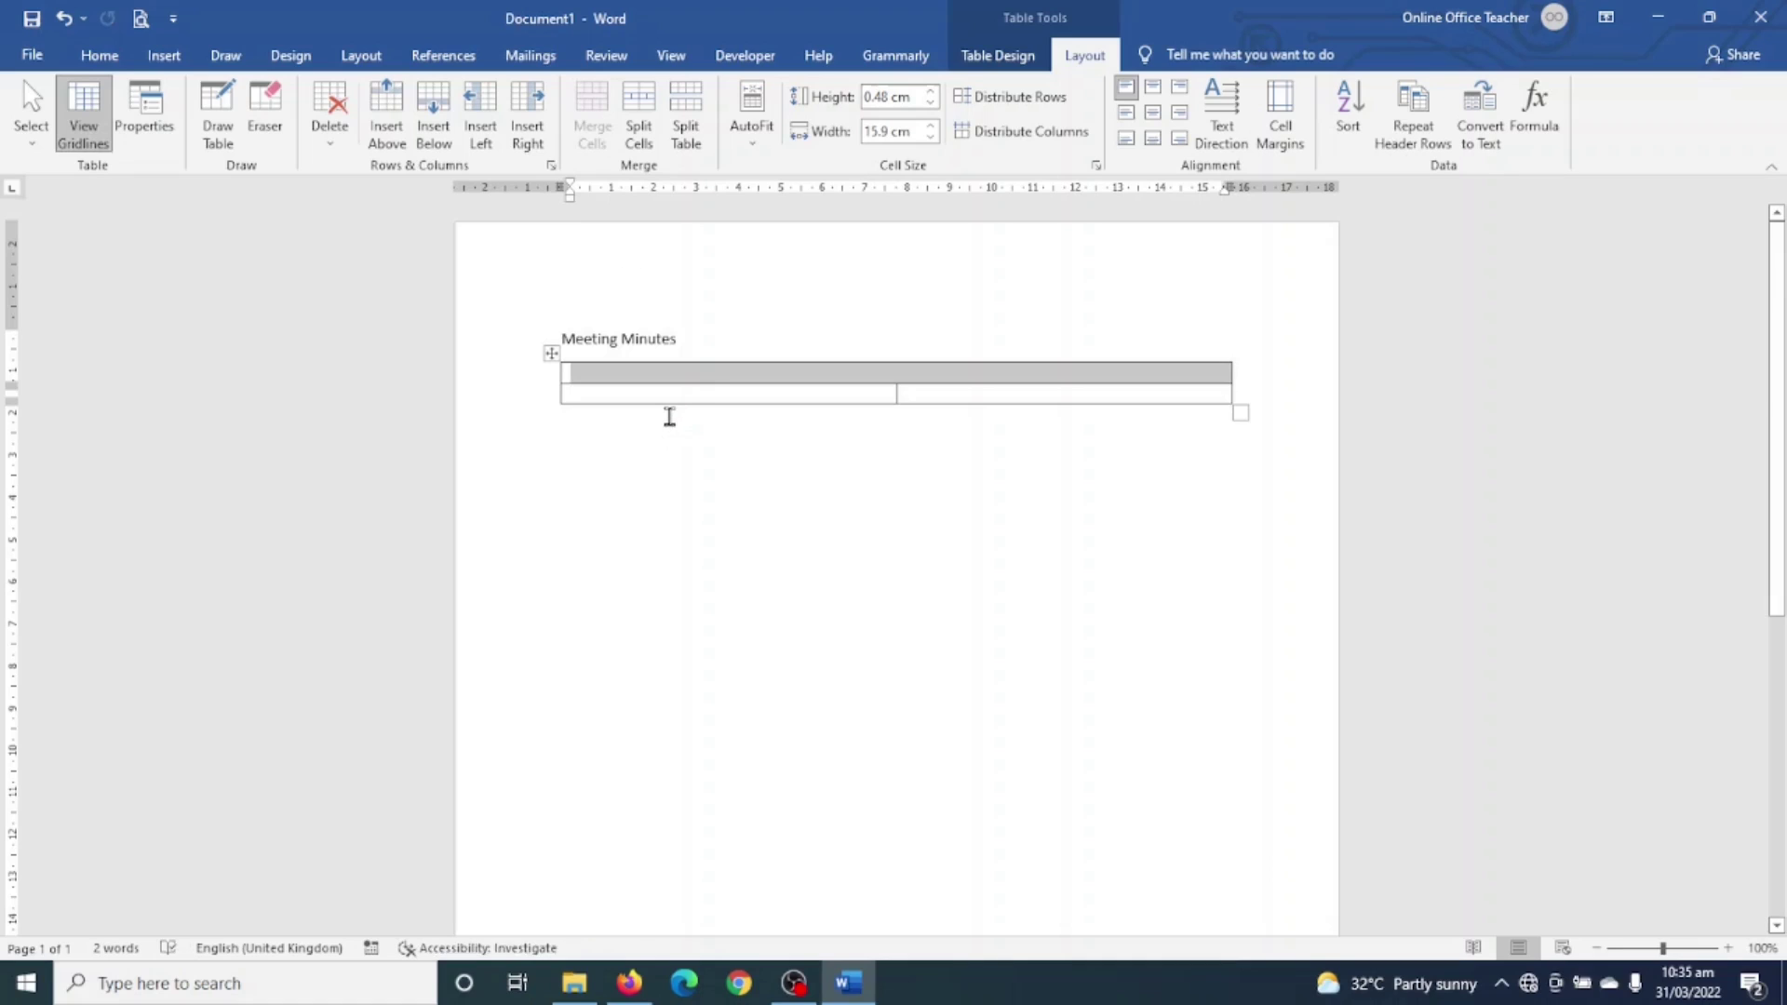
# Step: Enter "Meeting Title:" in the merged top cell, and "Meeting Date:" and "Meeting Time:" in the two cells of the second row
pyautogui.write('meeting Title:')
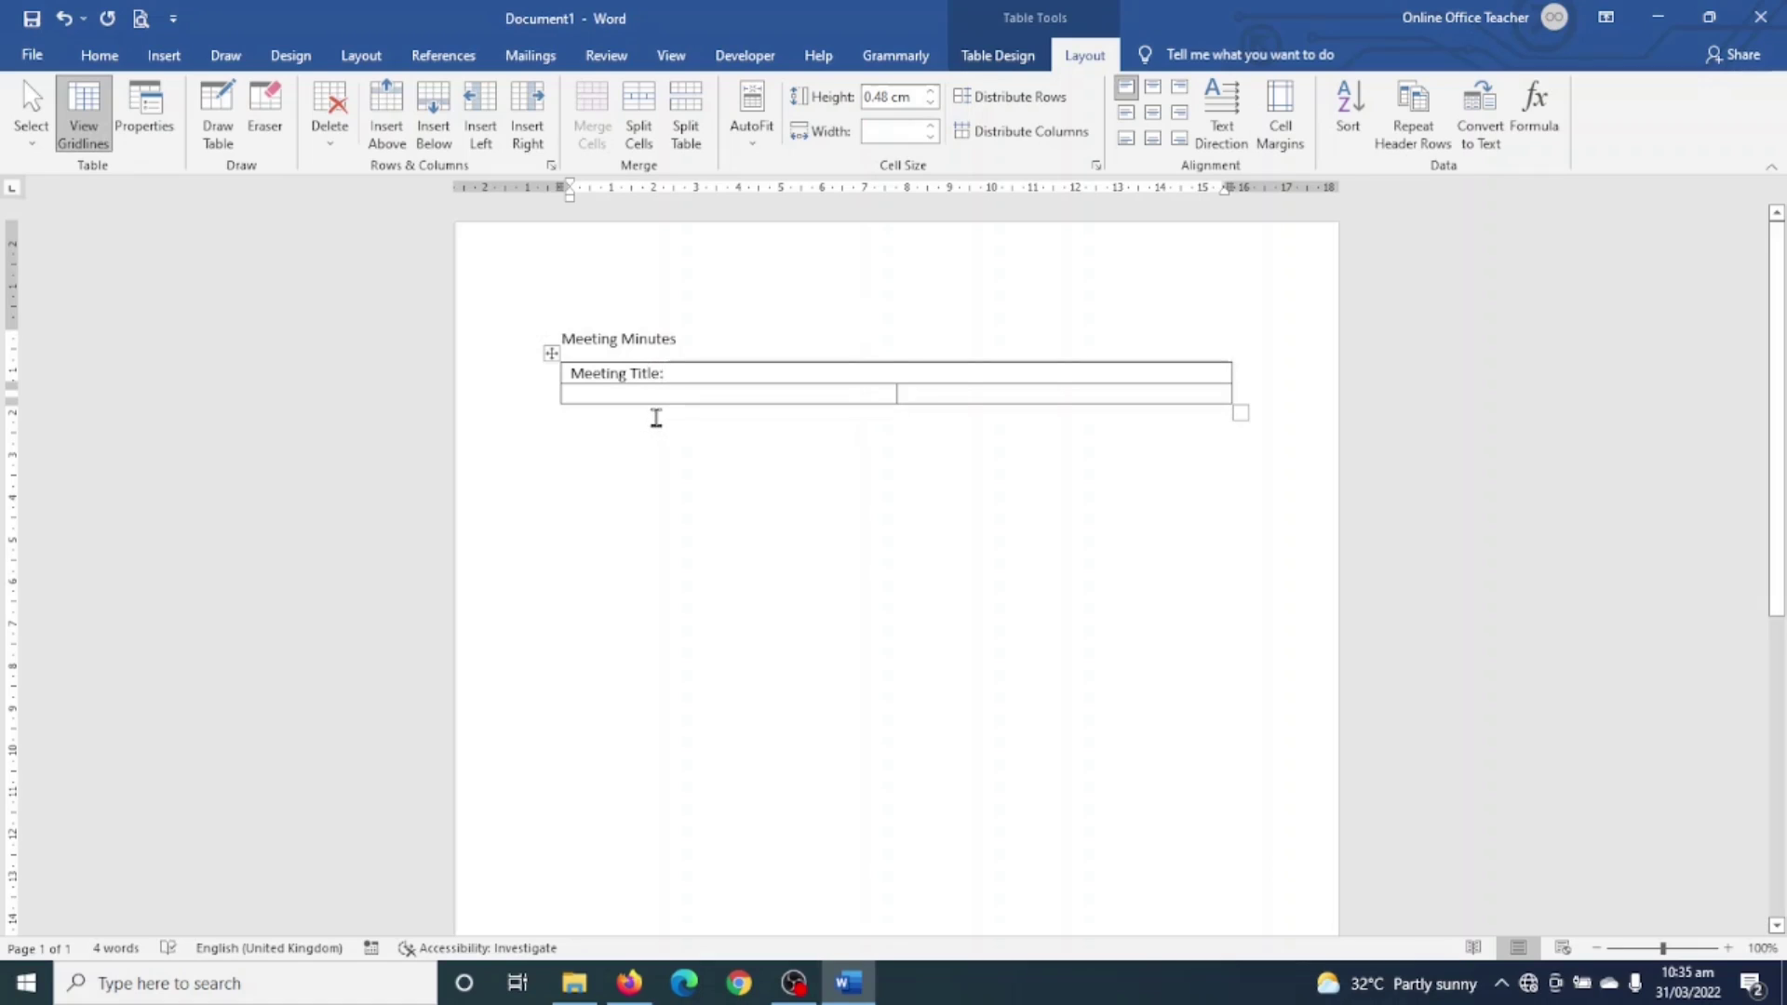
pyautogui.click(663, 392)
pyautogui.write('meeting Date:')
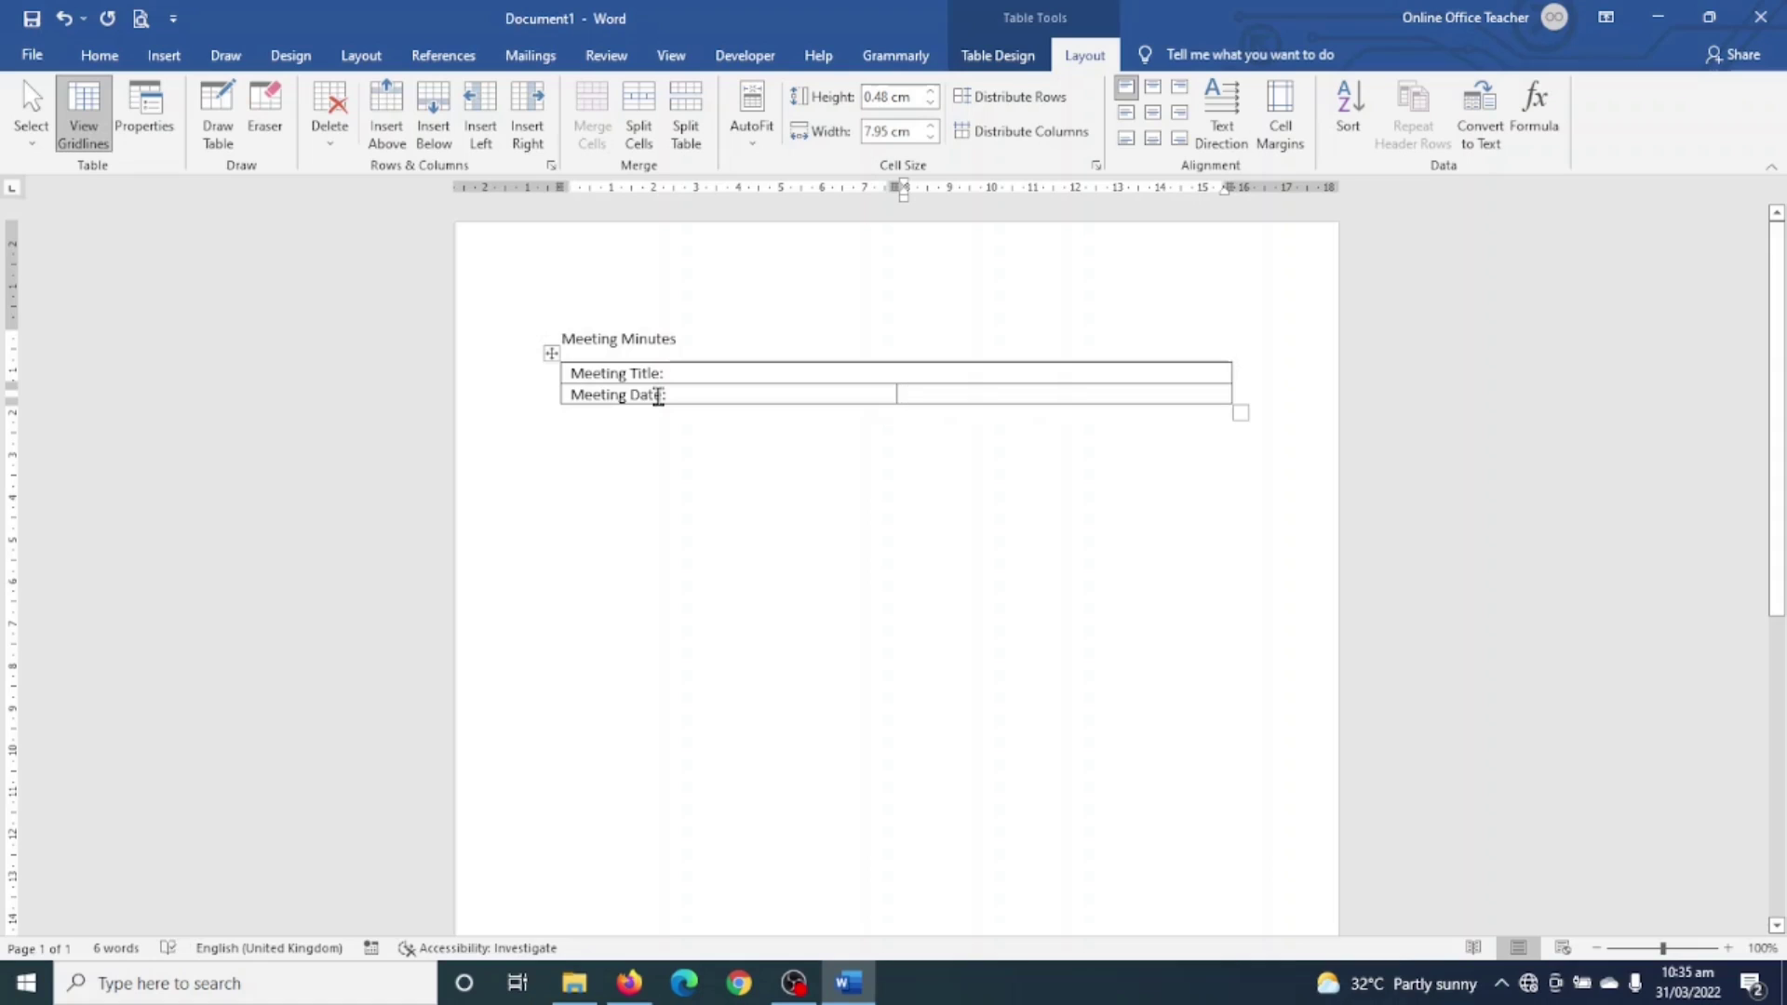
pyautogui.press('Tab')
pyautogui.write('Meeting Time')
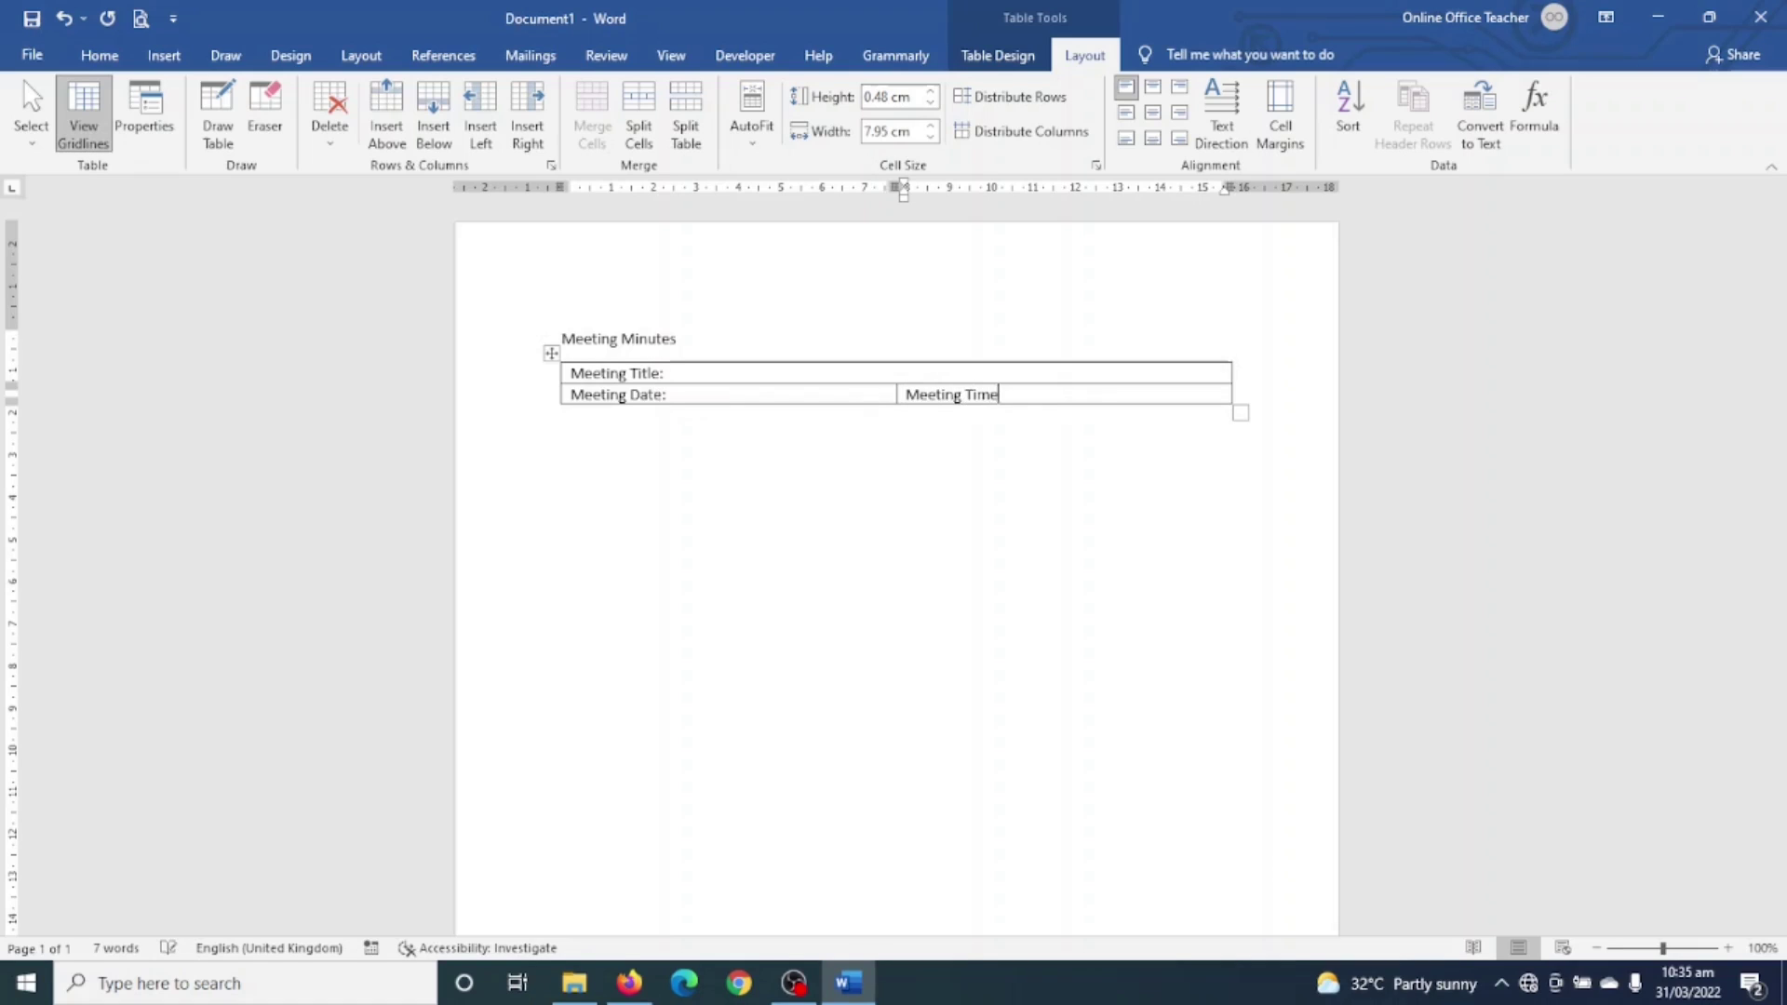
pyautogui.write(':')
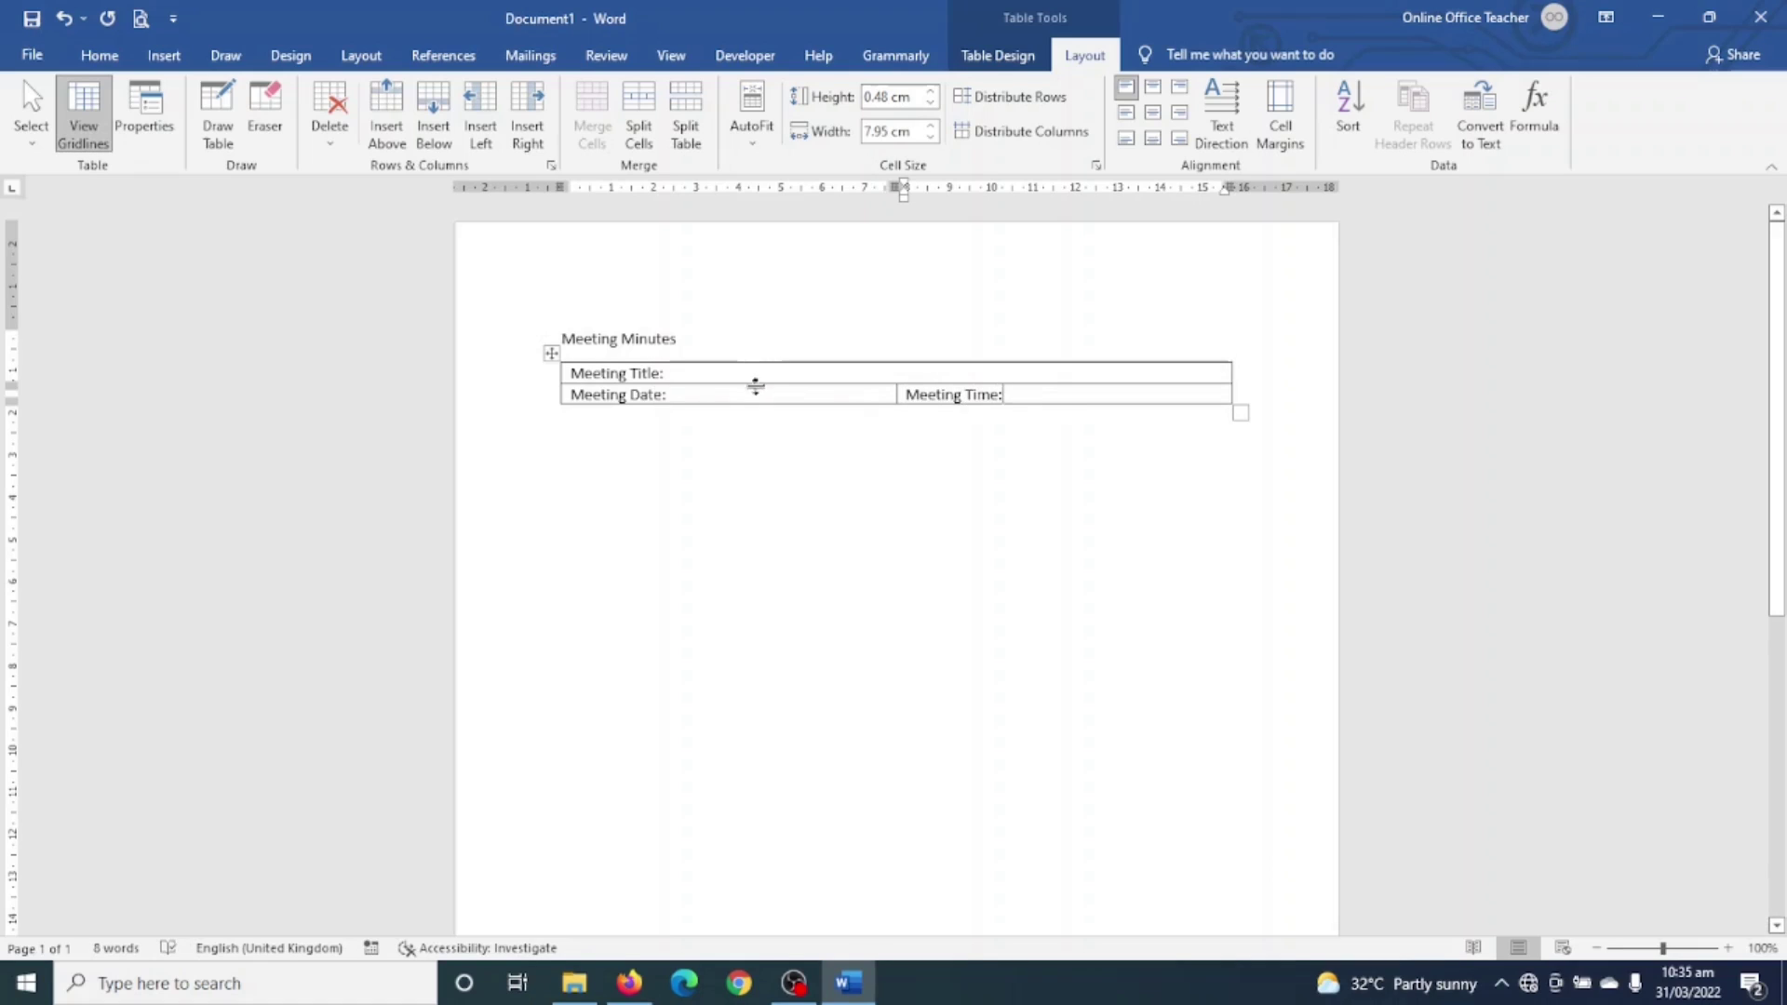
# Step: Insert a second table with 2 columns and 6 rows below the first one, leaving a blank line between them
pyautogui.click(733, 524)
pyautogui.press('Return')
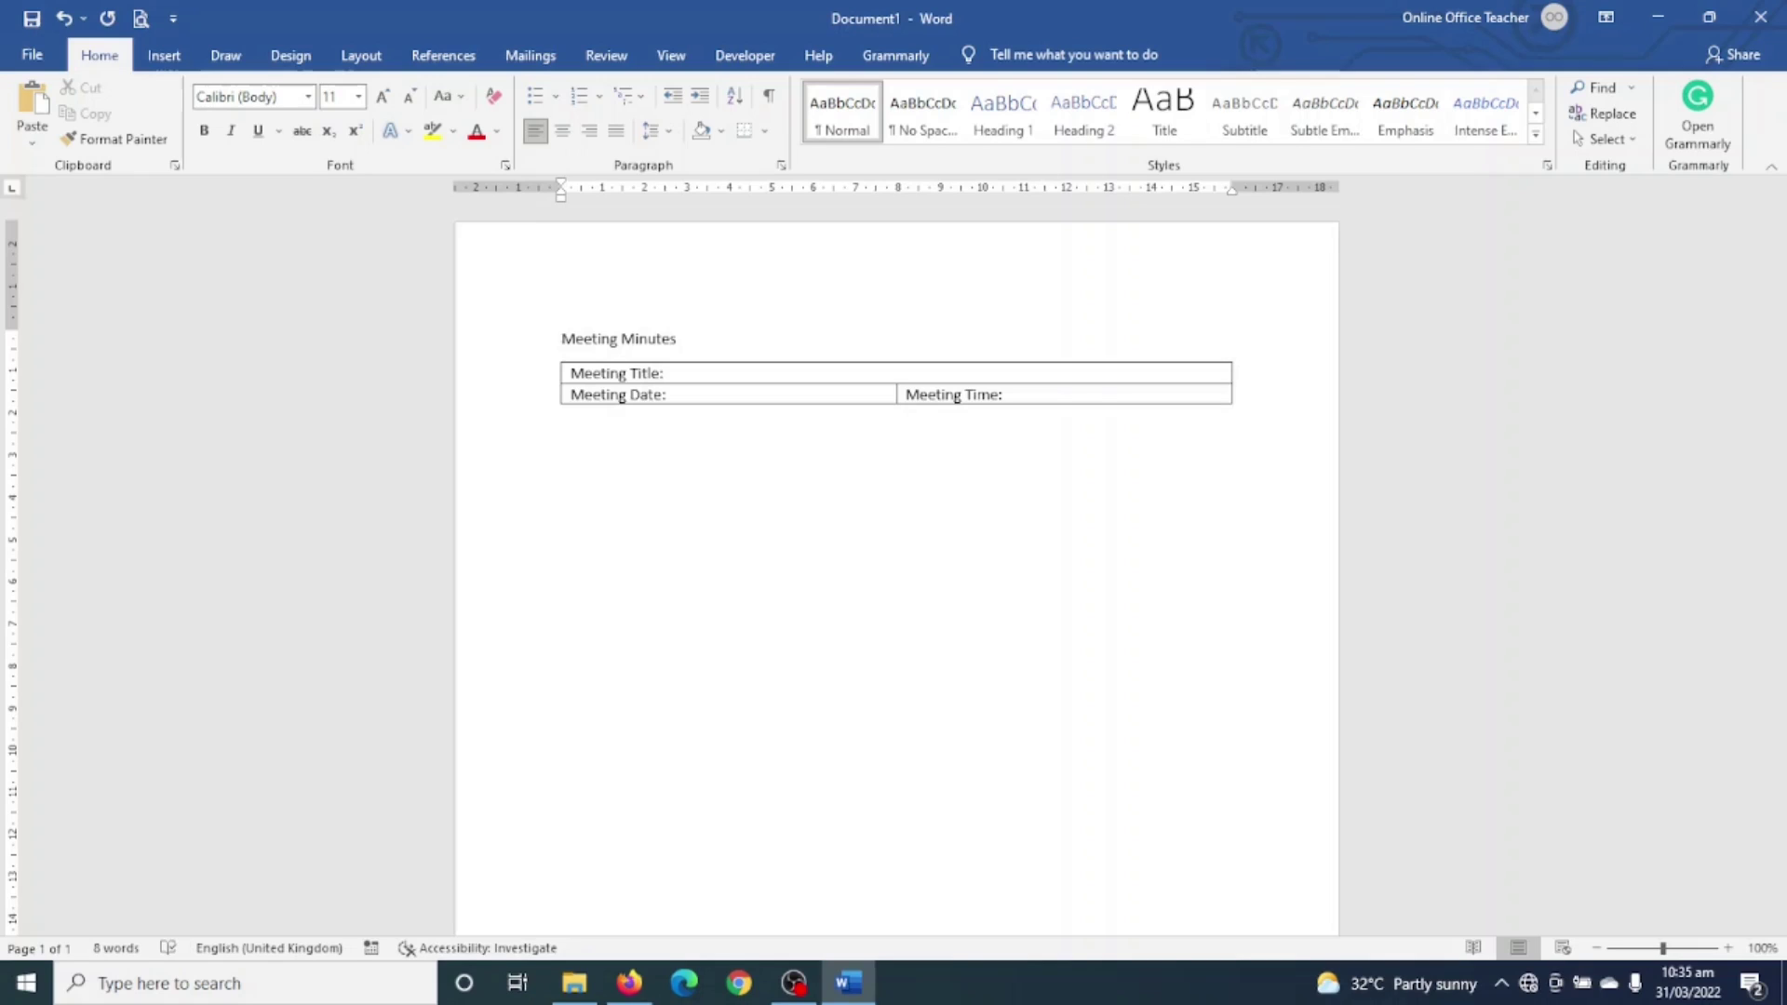
pyautogui.click(163, 58)
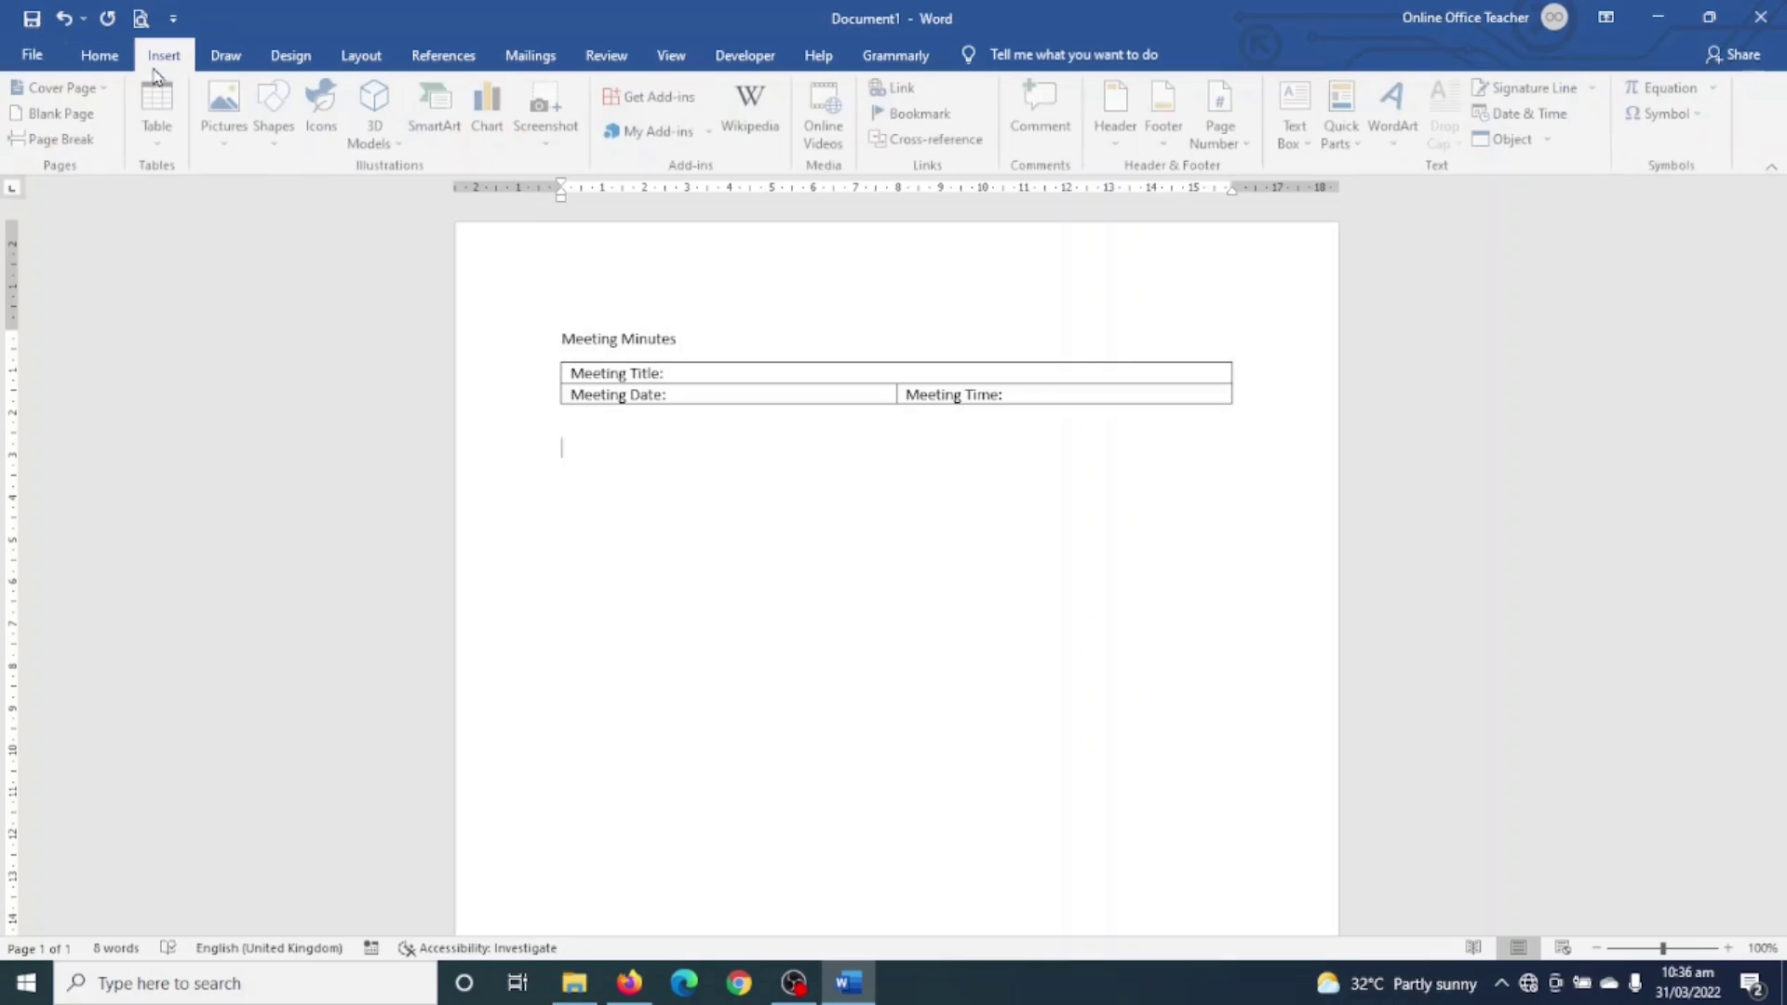
pyautogui.click(163, 123)
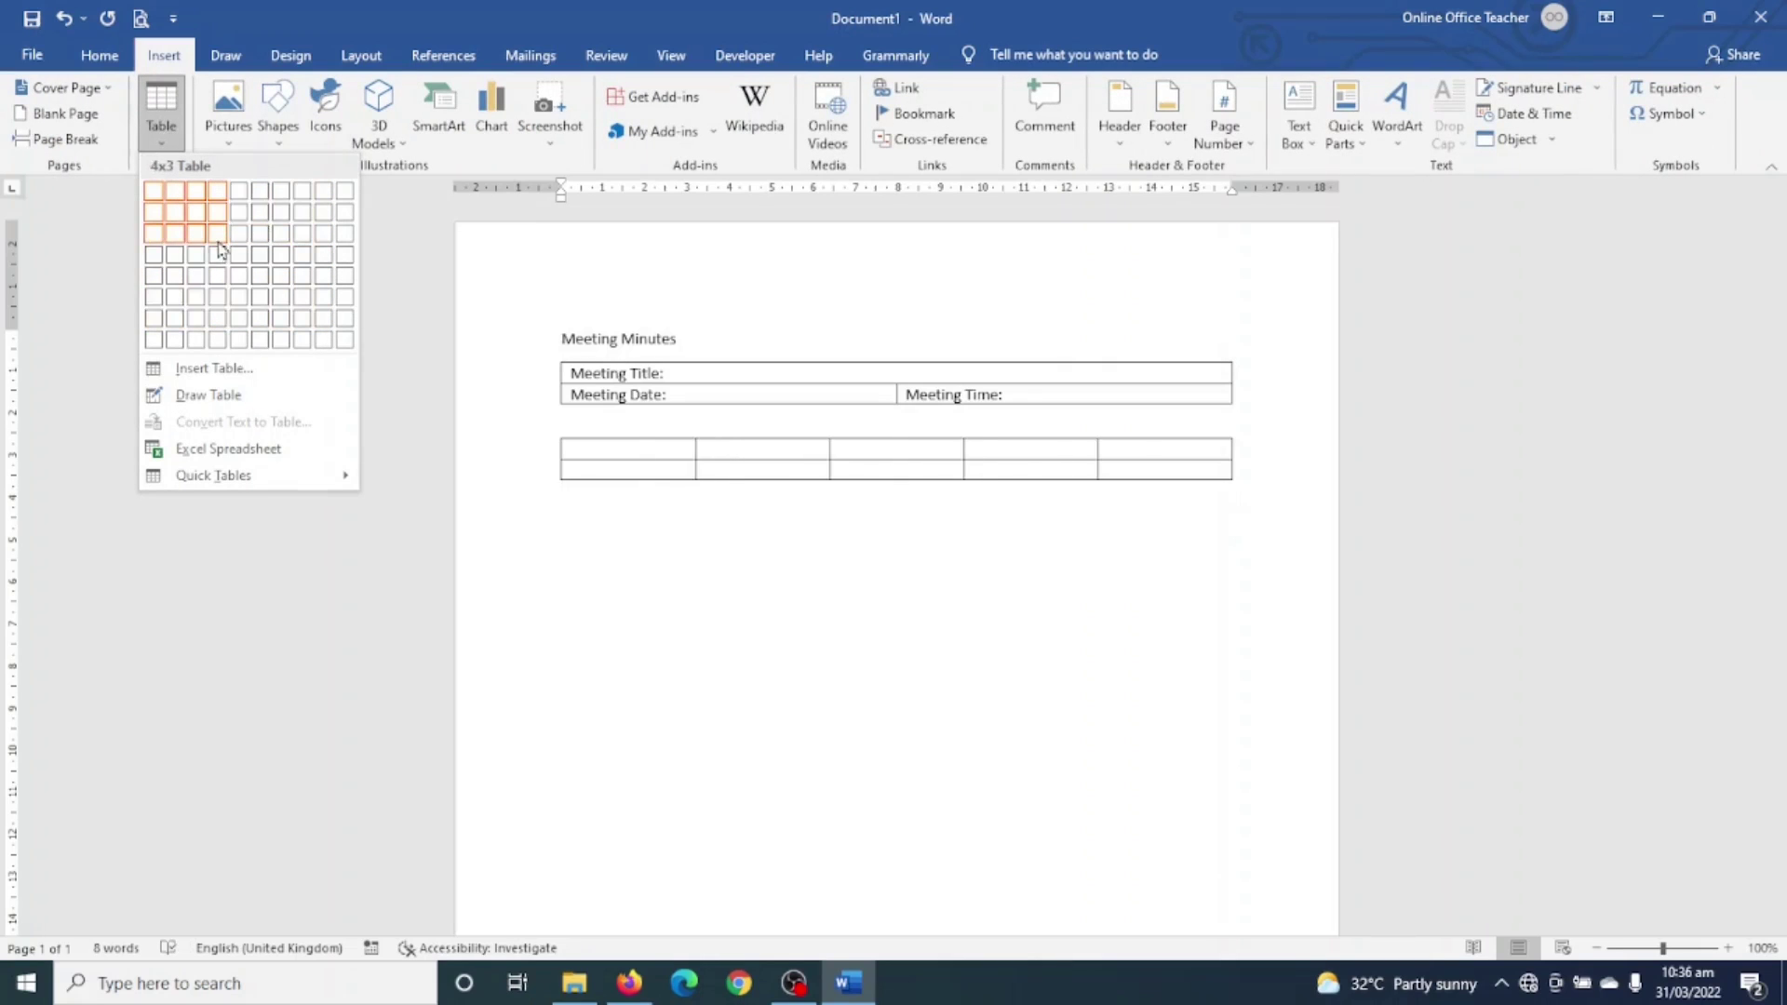
pyautogui.click(208, 371)
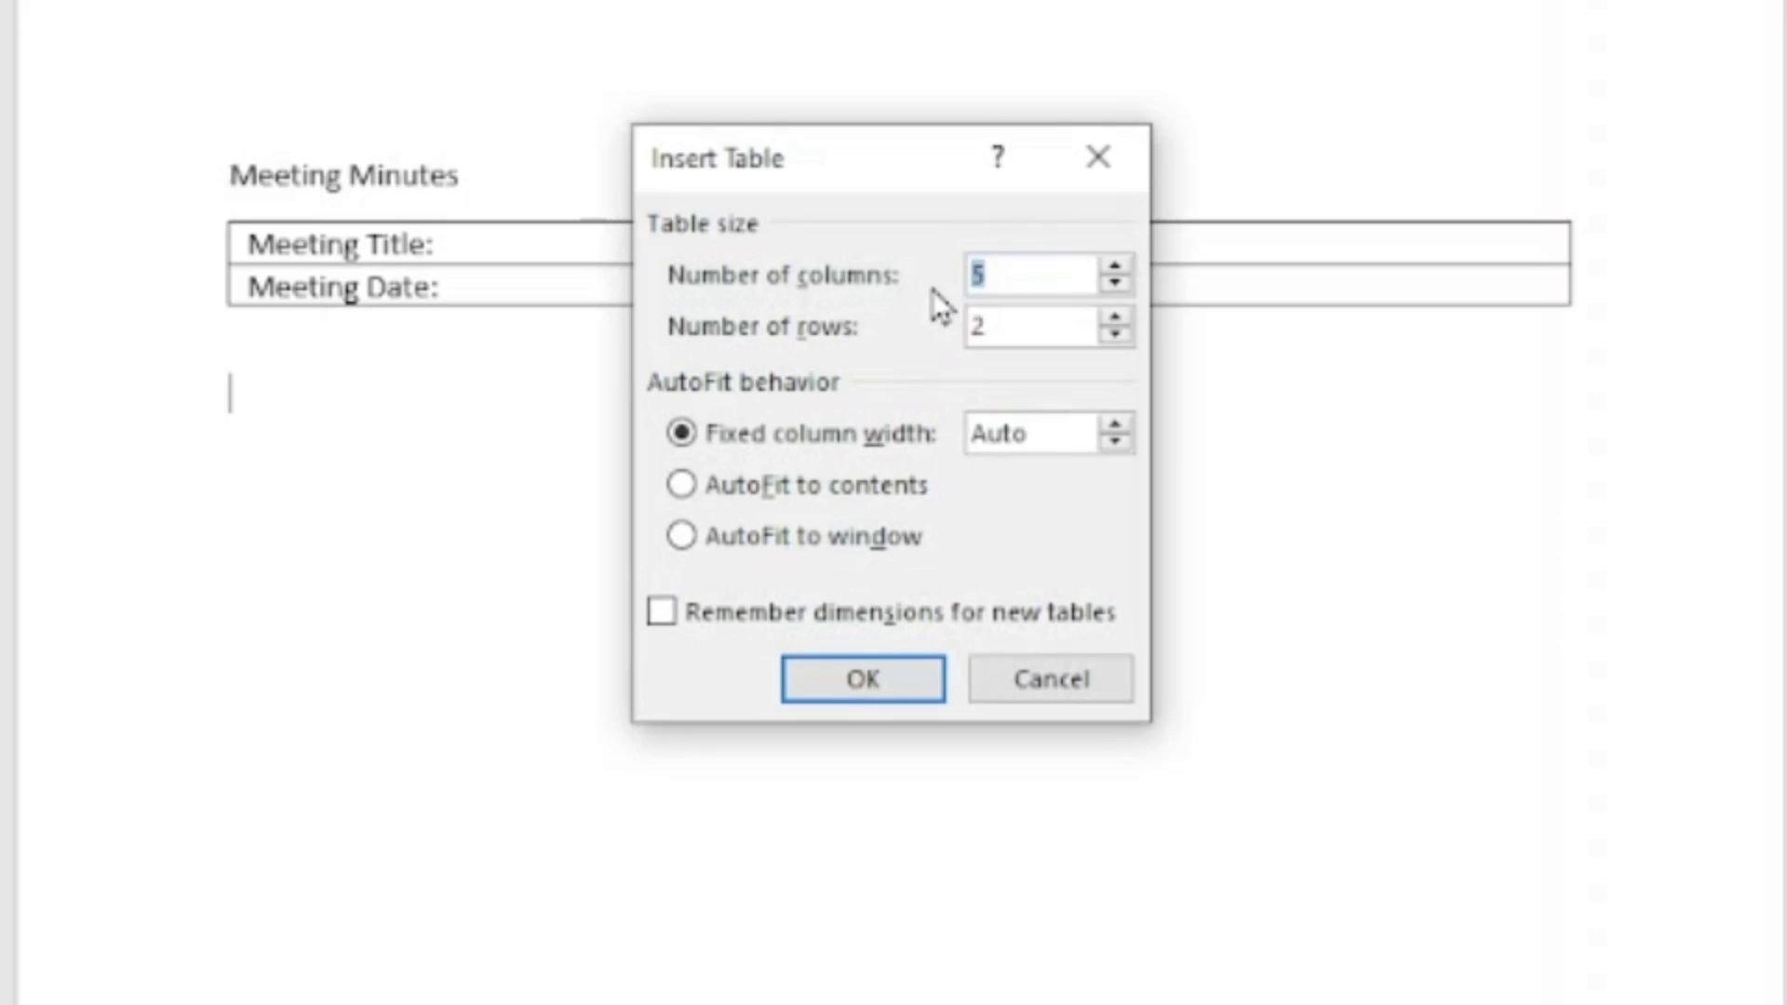
pyautogui.write('2')
pyautogui.moveTo(1044, 335); pyautogui.dragTo(806, 335)
pyautogui.write('6')
pyautogui.click(856, 698)
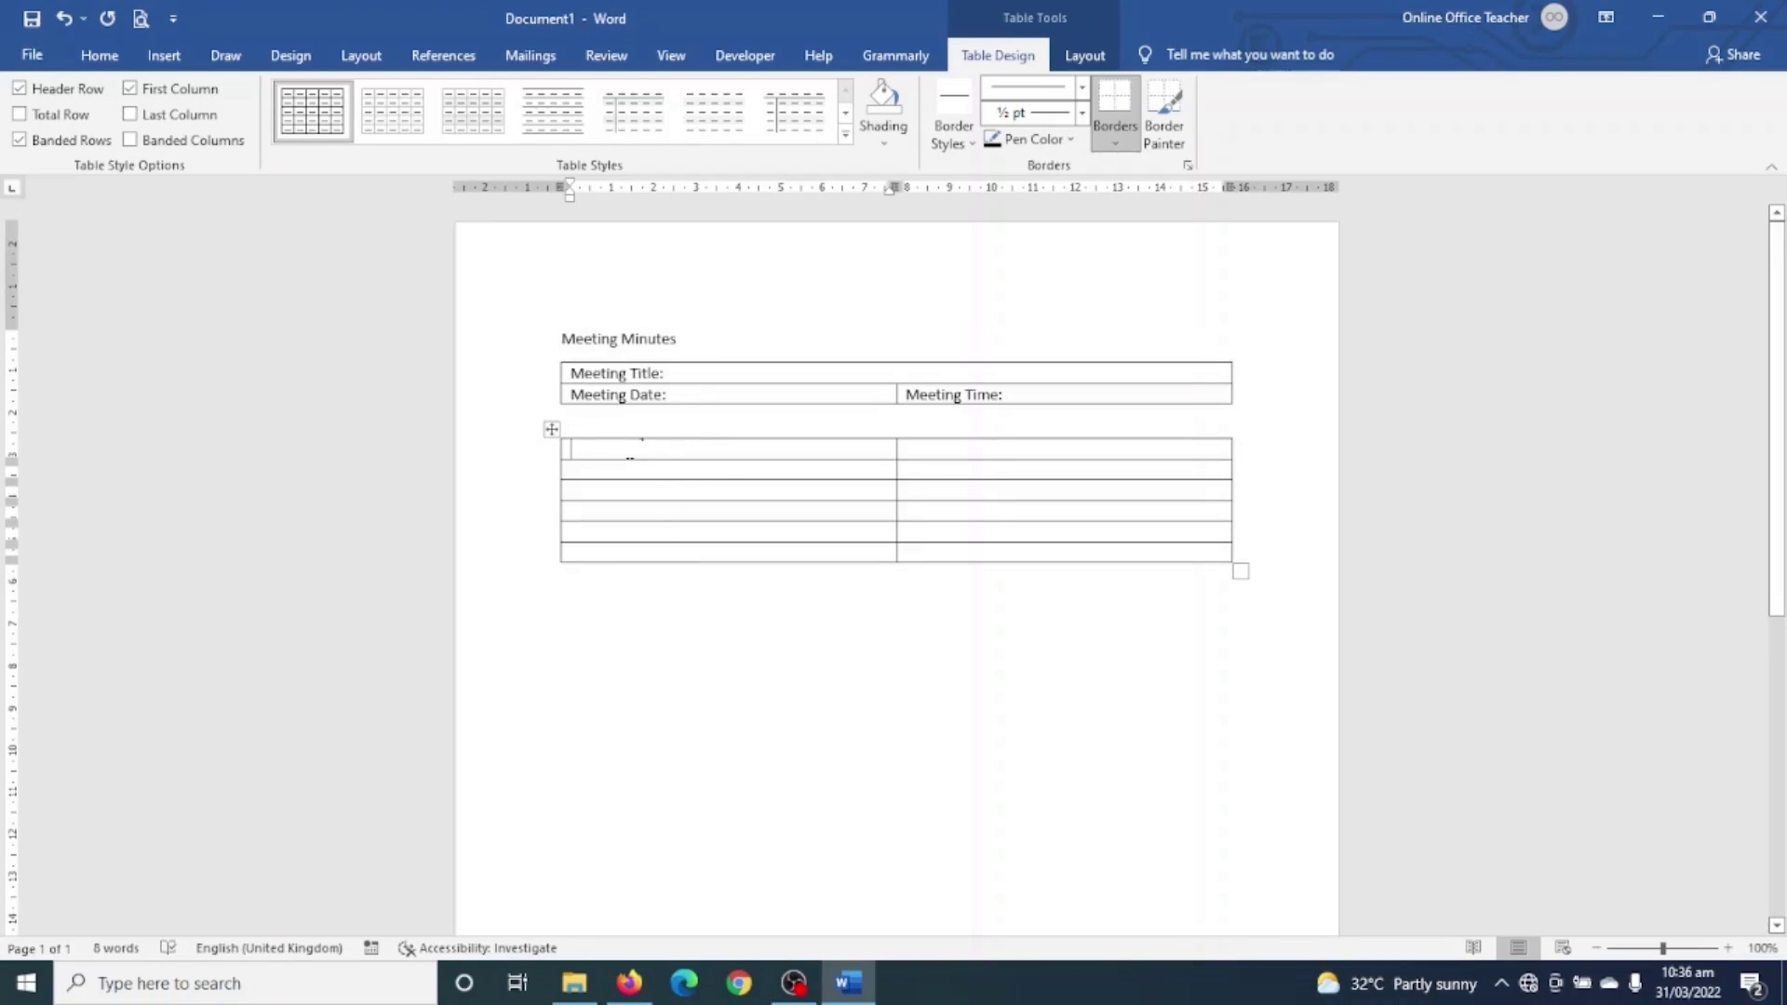
# Step: Label the second table's rows Meeting location:, Meeting called by:, Type of meeting:, Facilitator:, Note taker: and Time keeper:, and narrow the label column
pyautogui.write('Meeting')
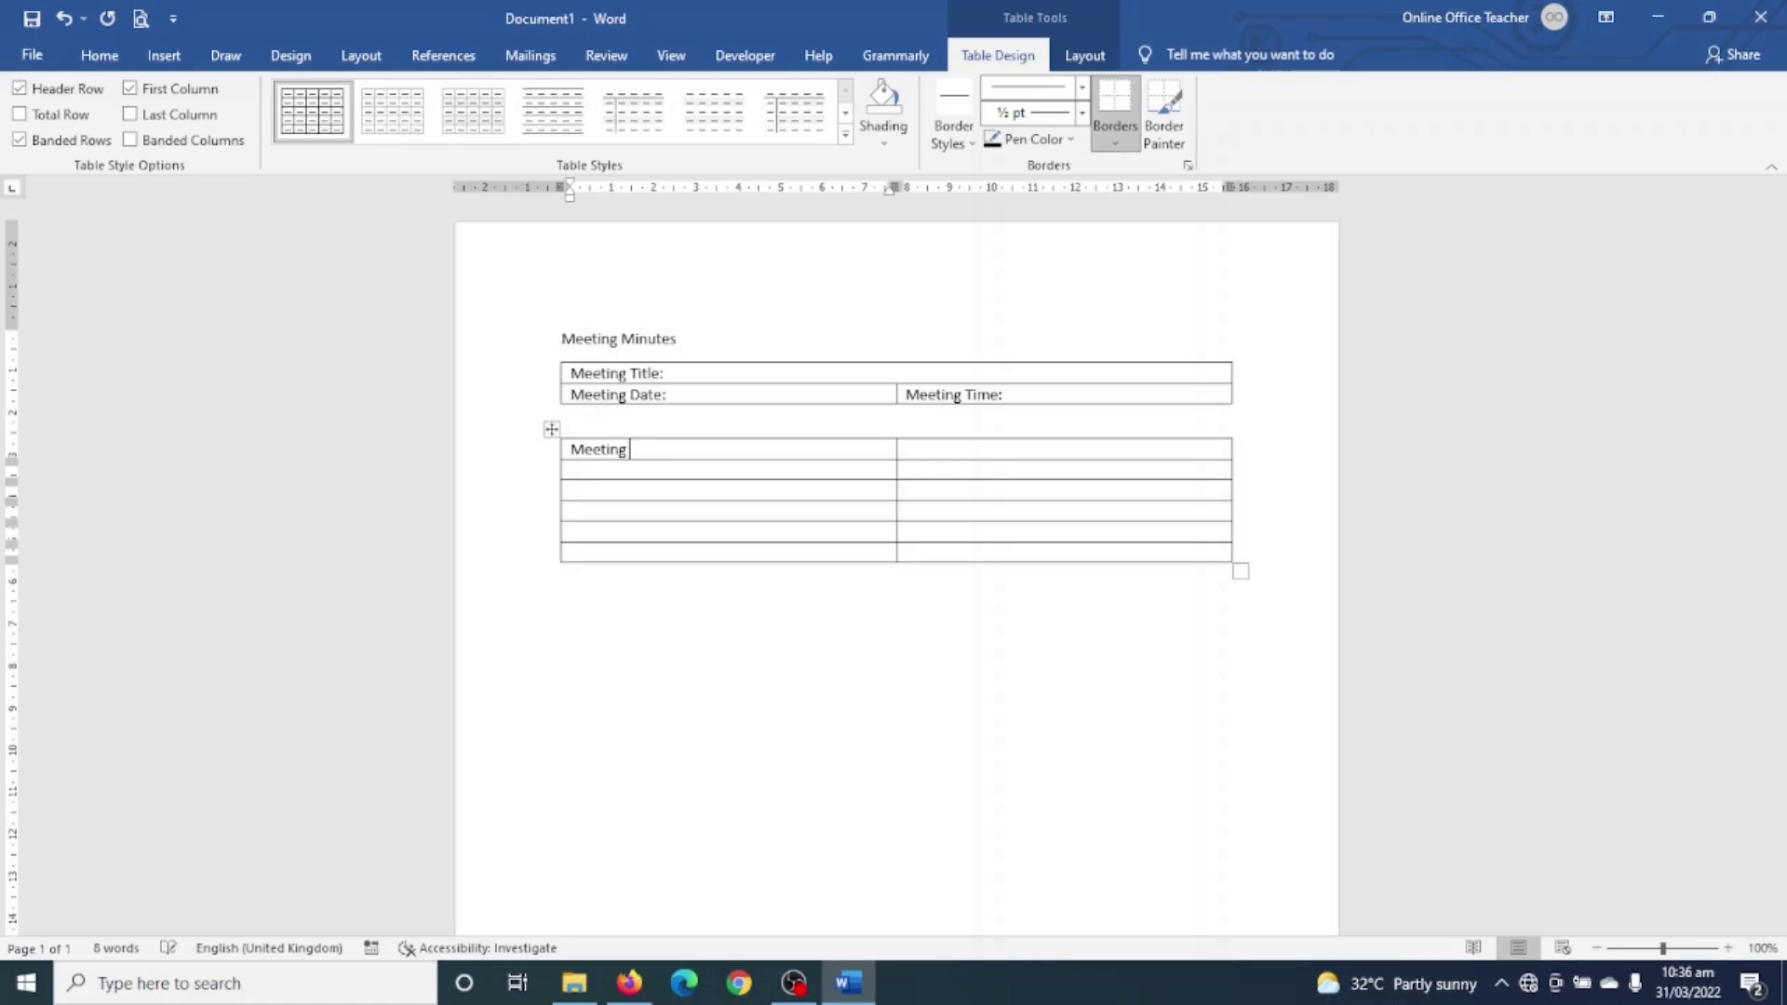
pyautogui.write(' location:')
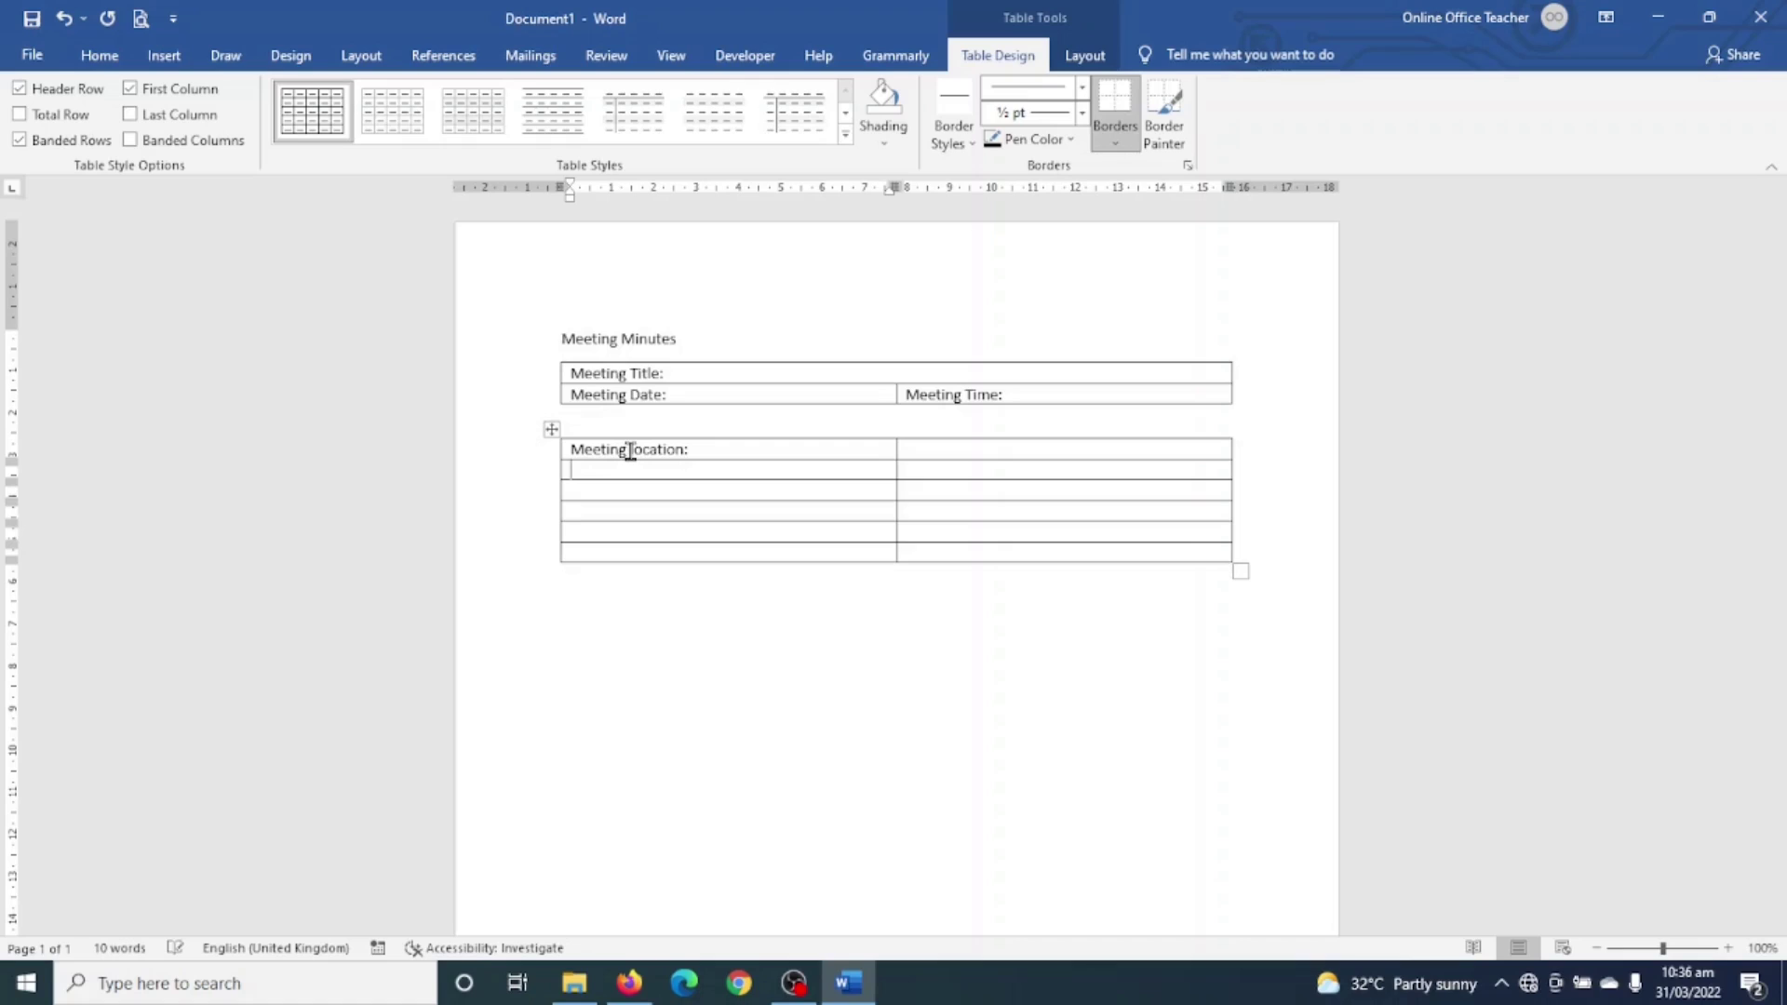
pyautogui.press('Down')
pyautogui.write('Meeting called by:')
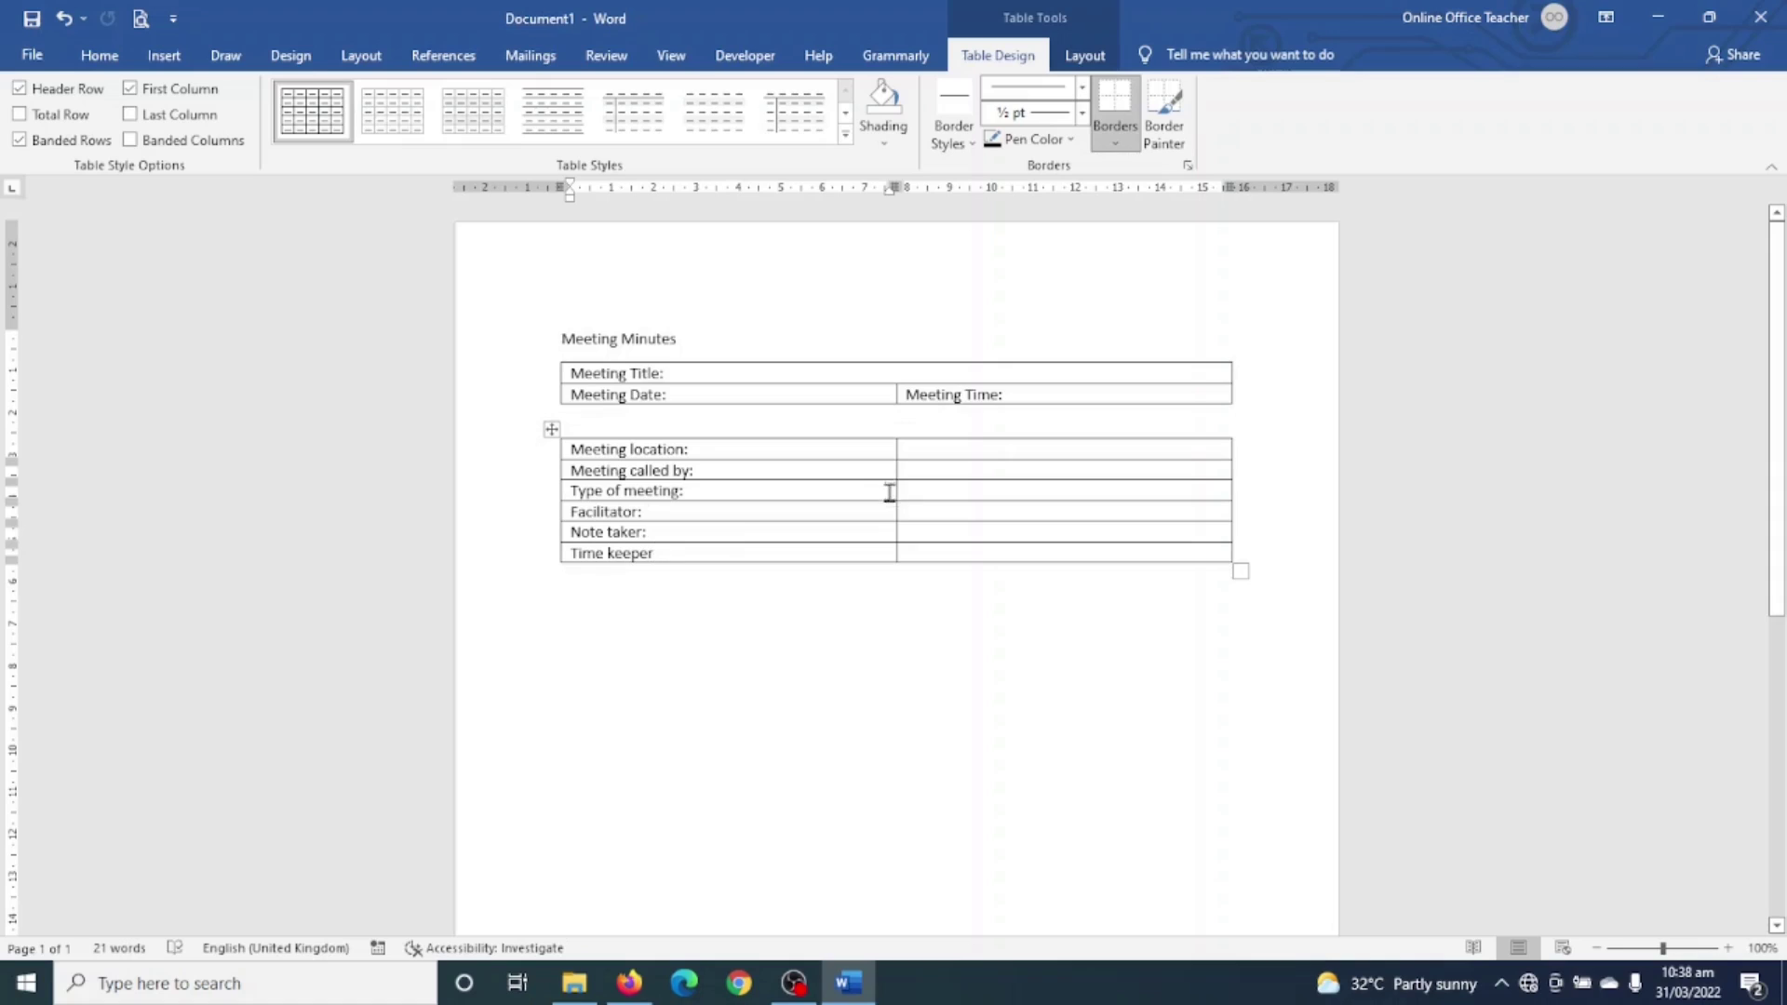
pyautogui.moveTo(898, 496); pyautogui.dragTo(709, 520)
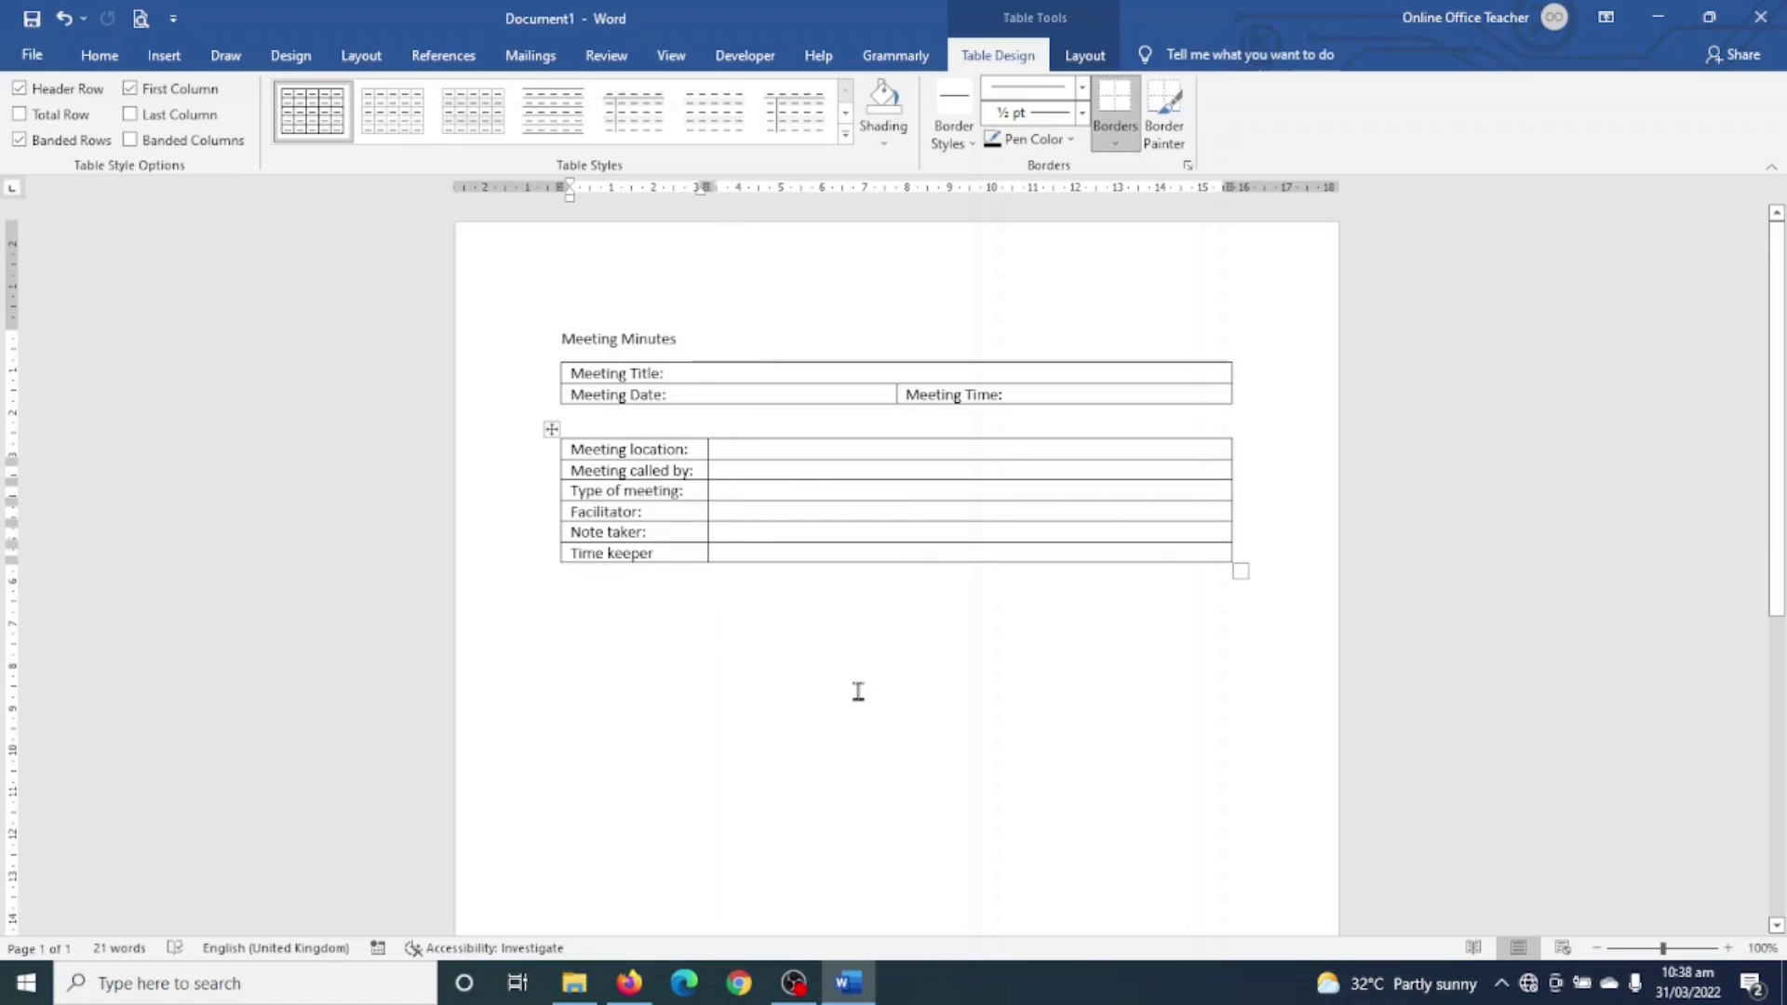
pyautogui.write(':')
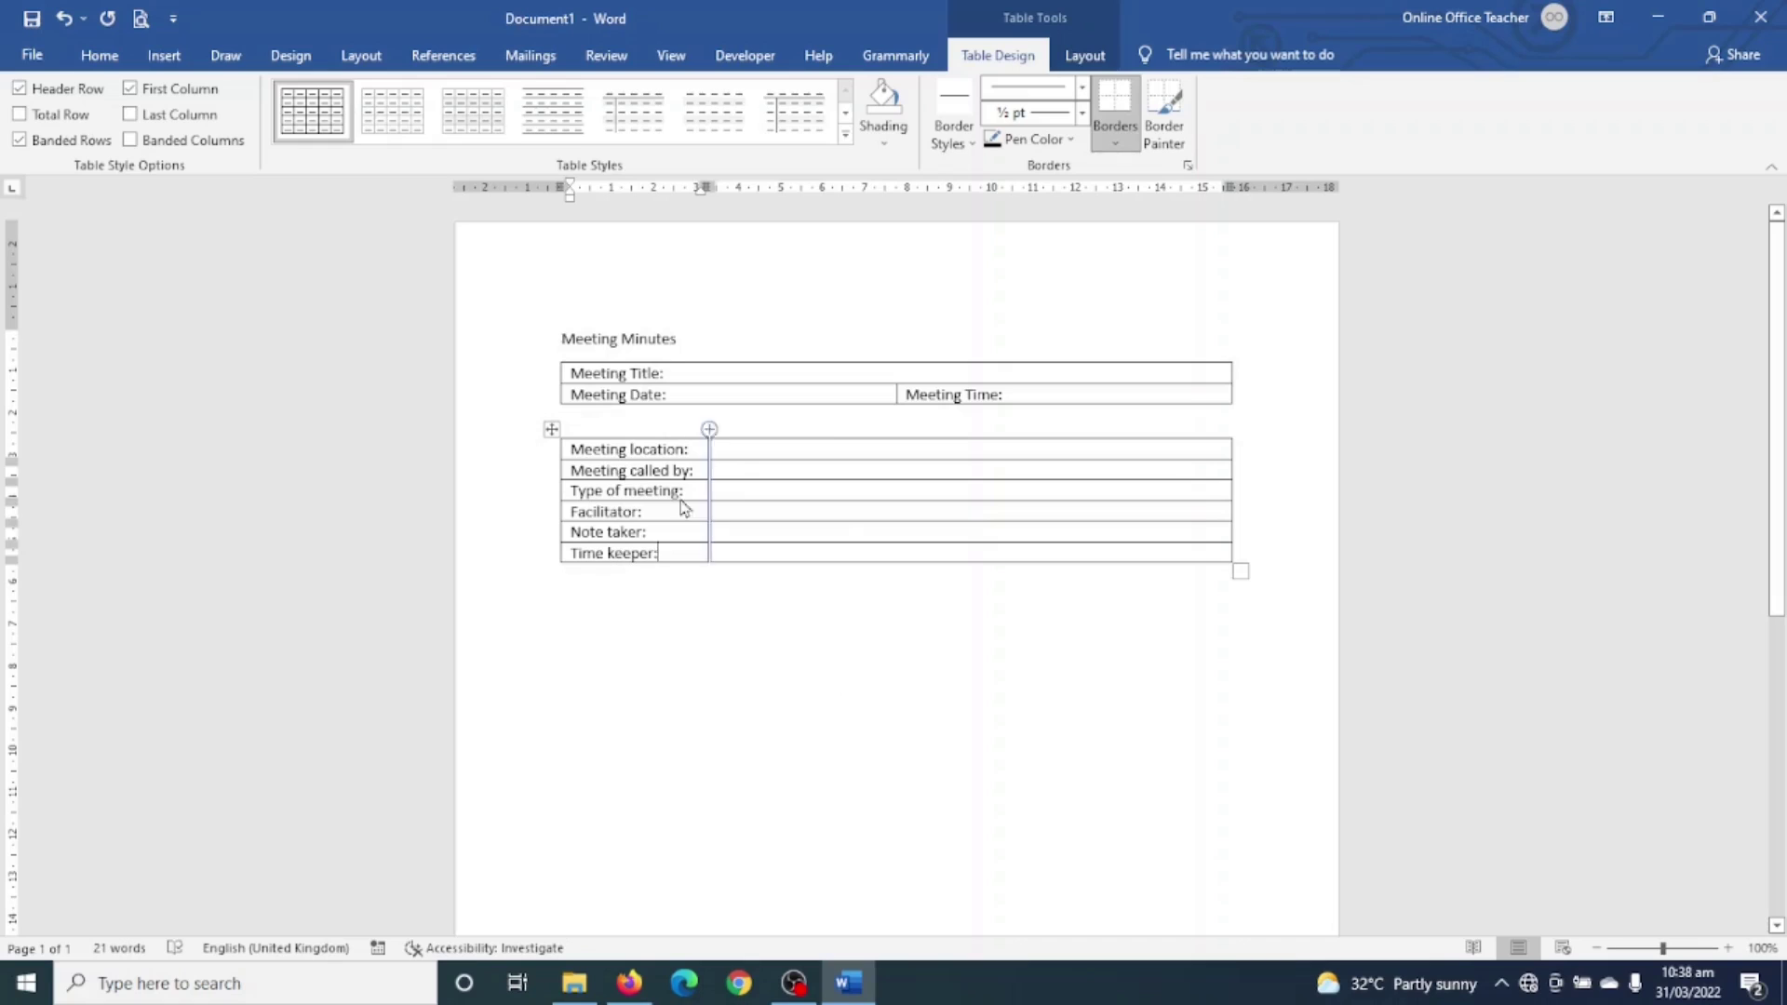
# Step: Insert a third table with 2 columns and 6 rows below the meeting details table
pyautogui.click(712, 719)
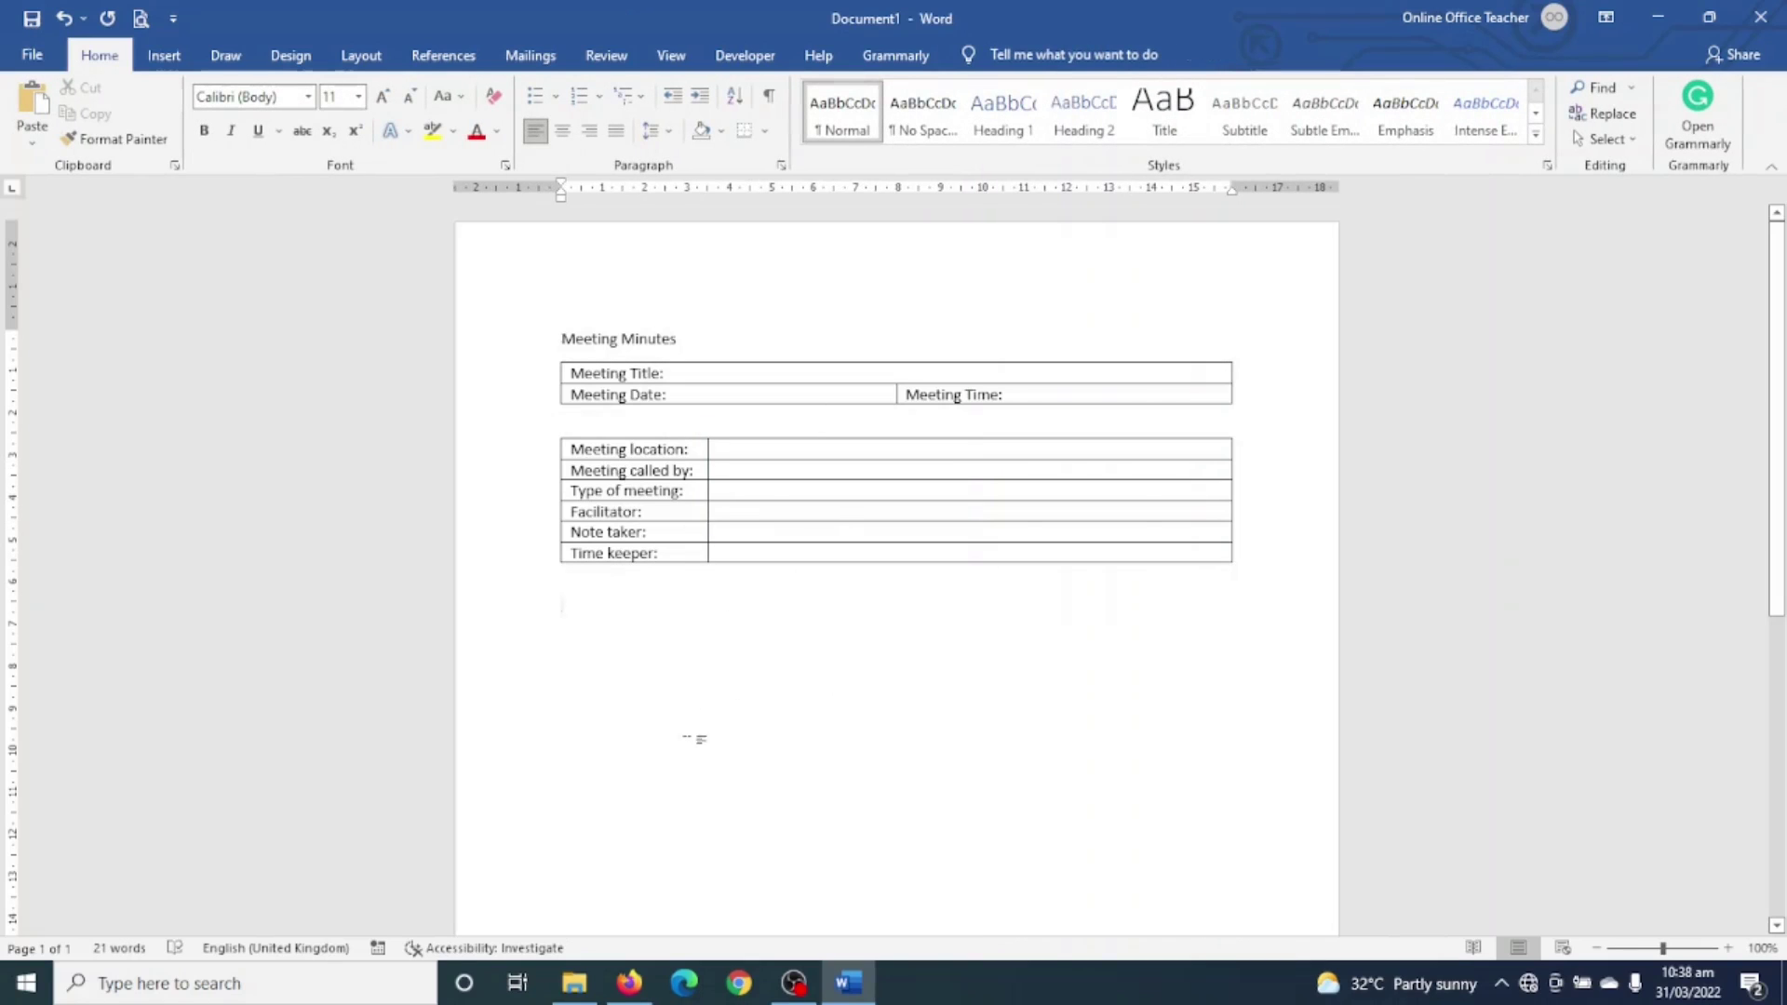
pyautogui.click(179, 59)
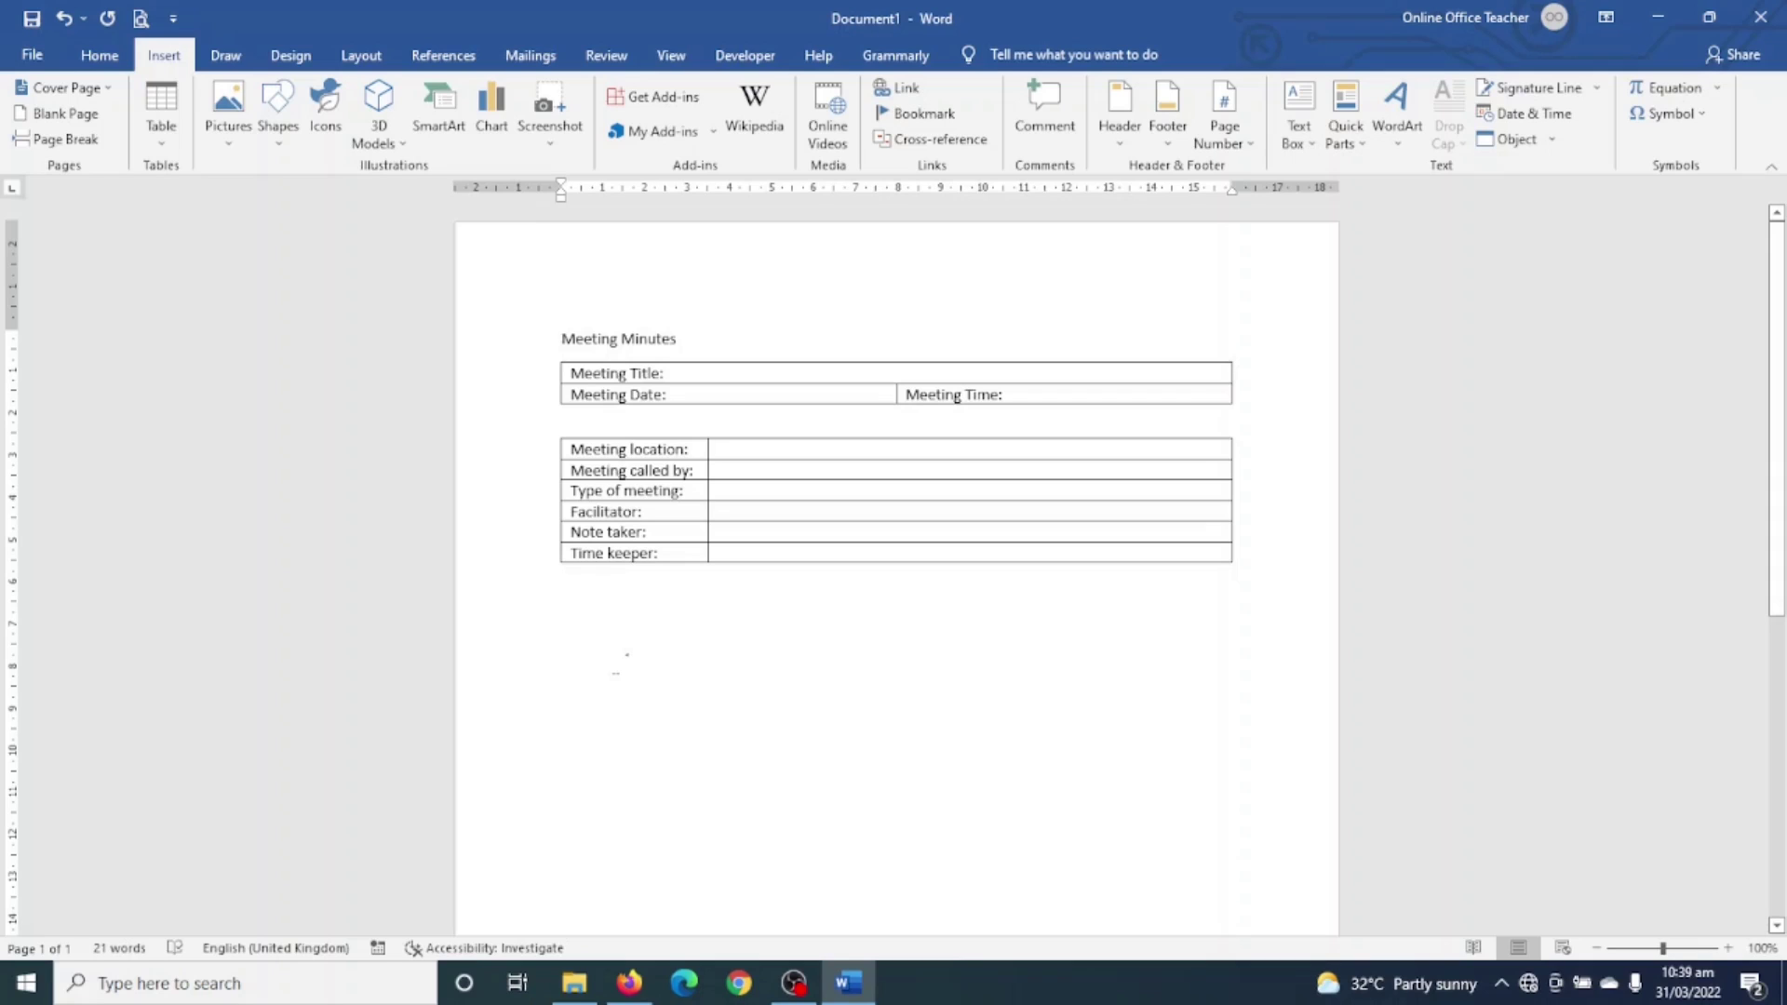
pyautogui.click(161, 130)
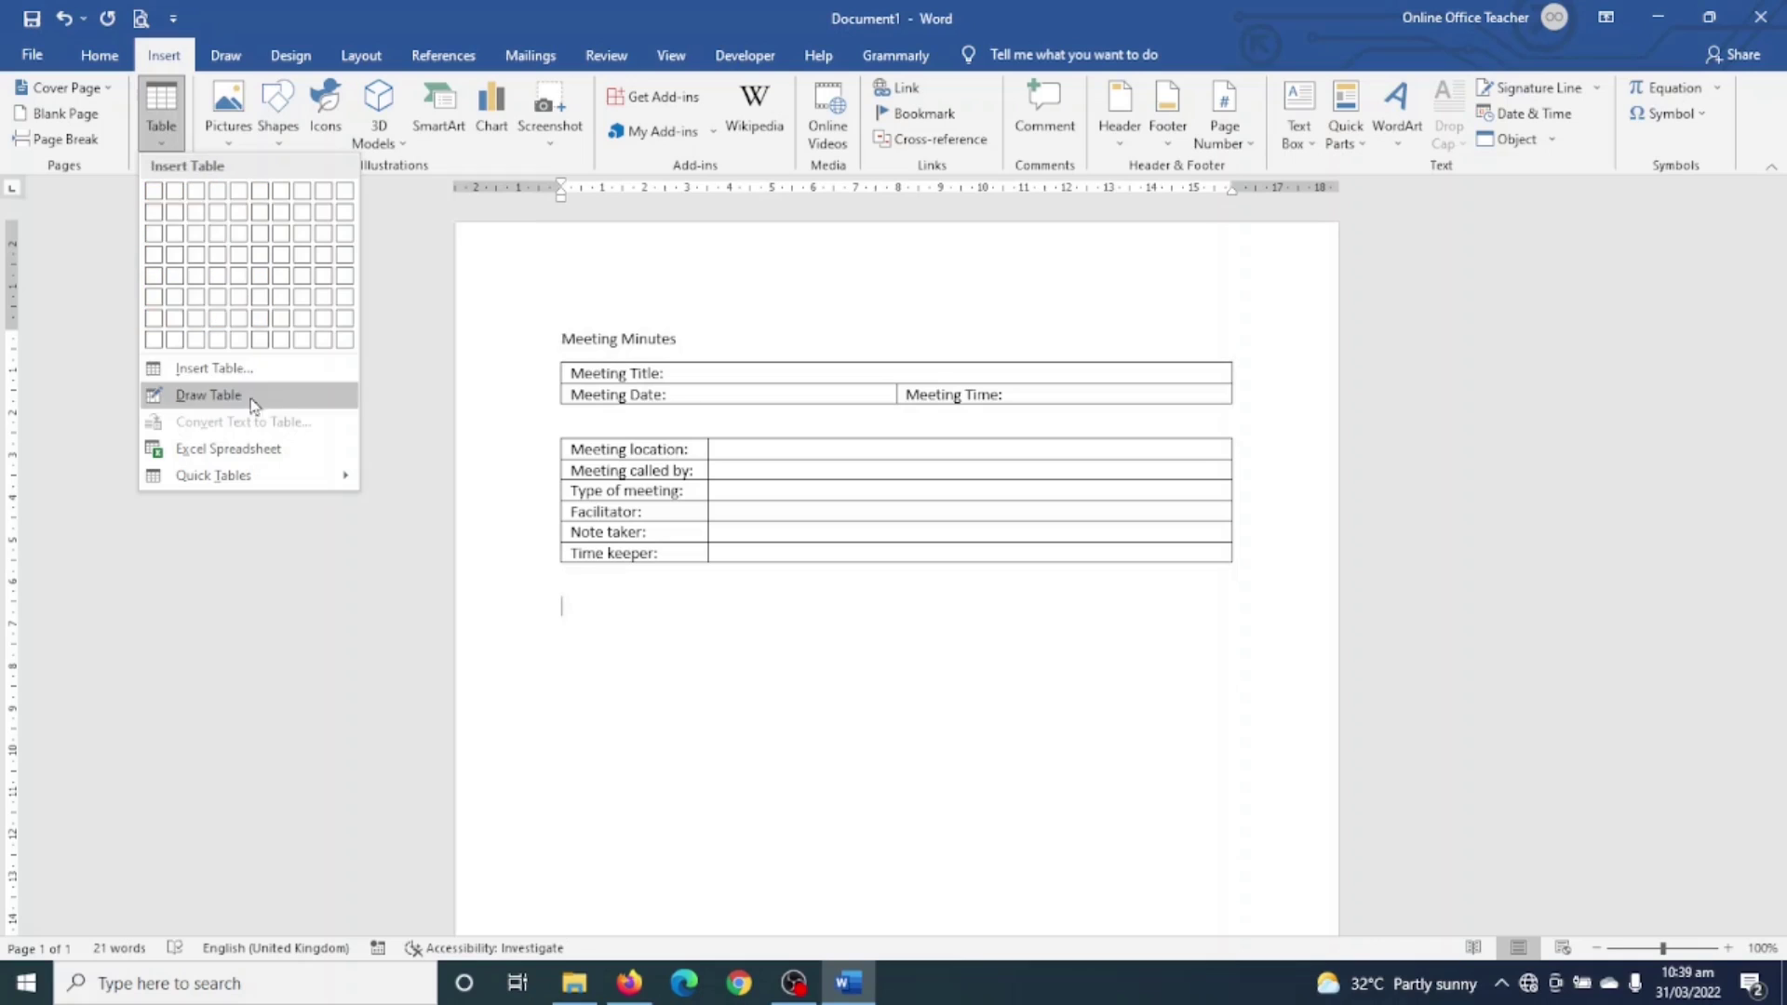
pyautogui.click(218, 368)
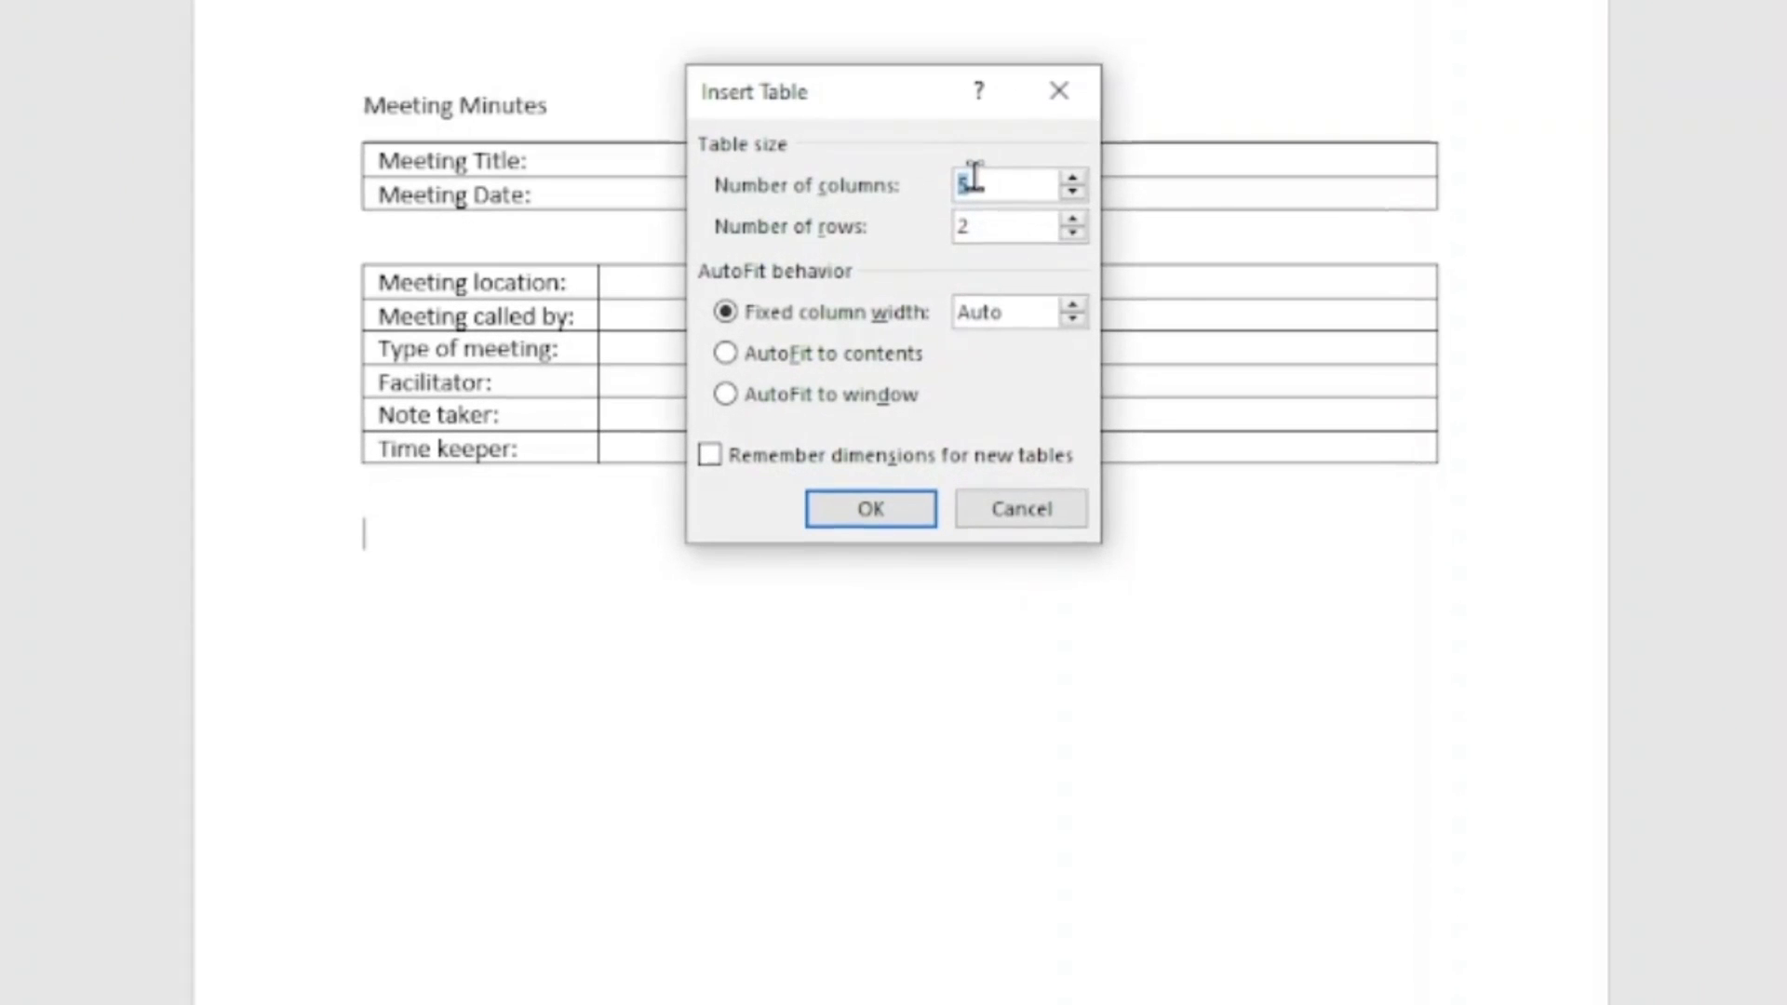
pyautogui.write('2')
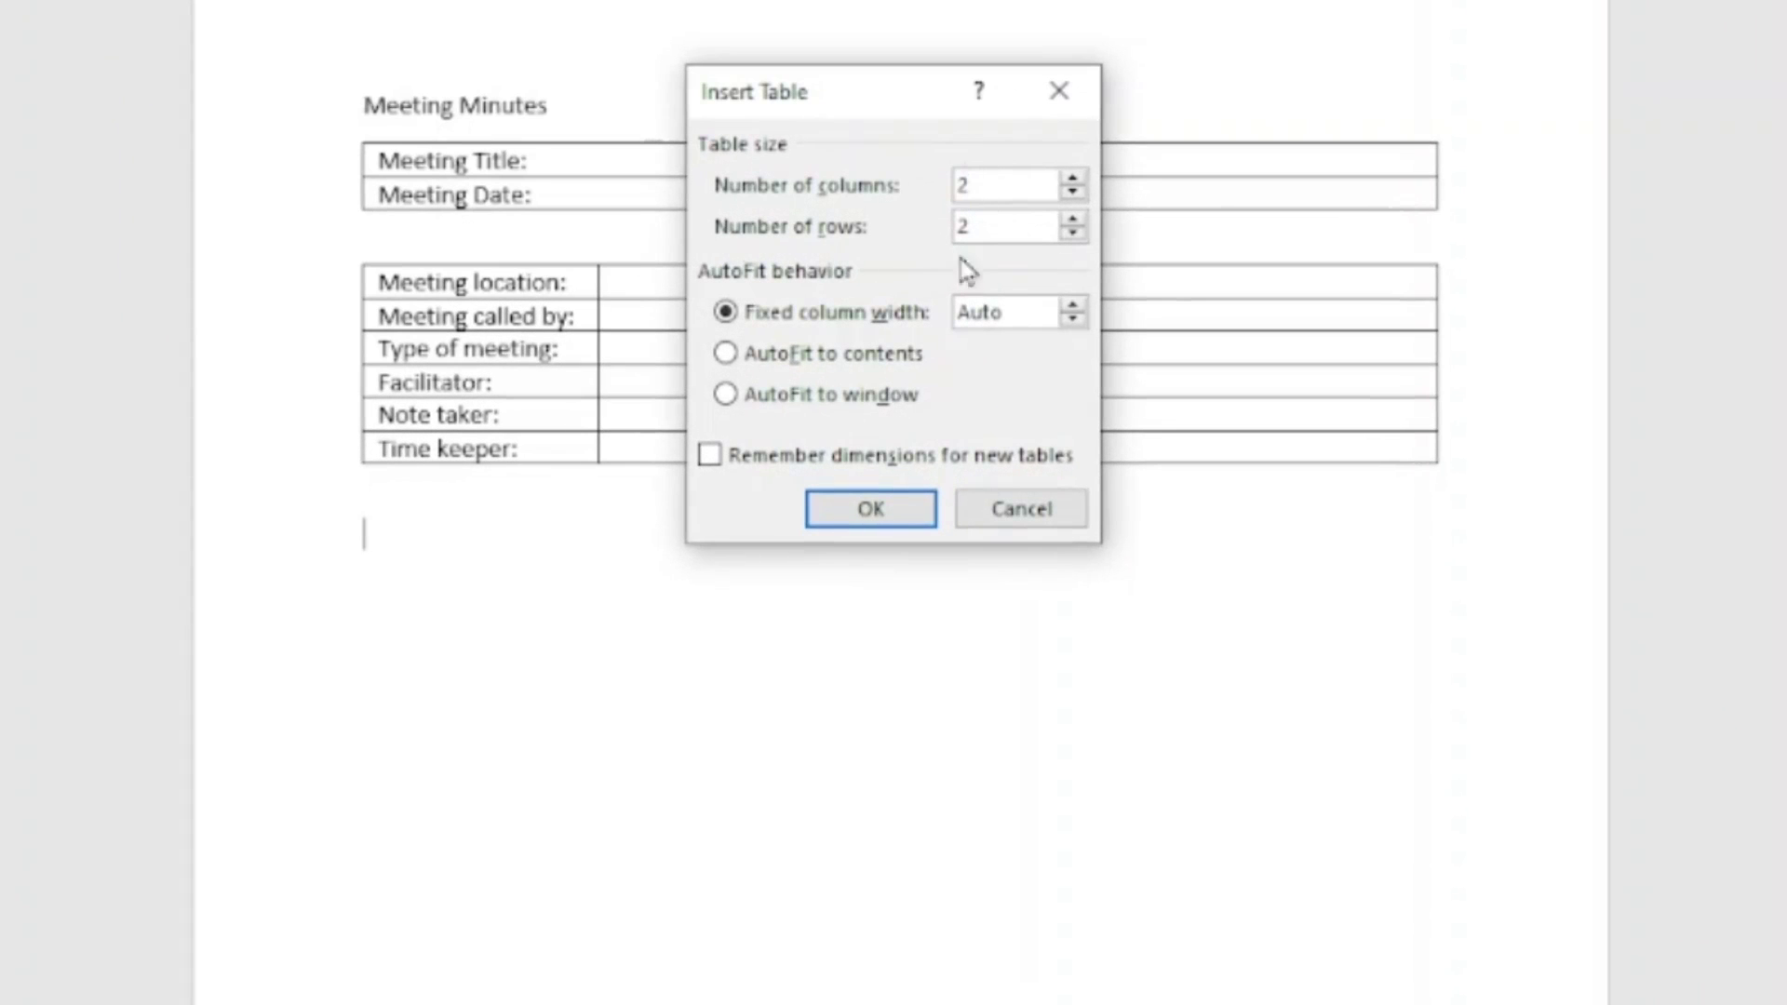
pyautogui.doubleClick(1003, 225)
pyautogui.write('6')
pyautogui.click(822, 505)
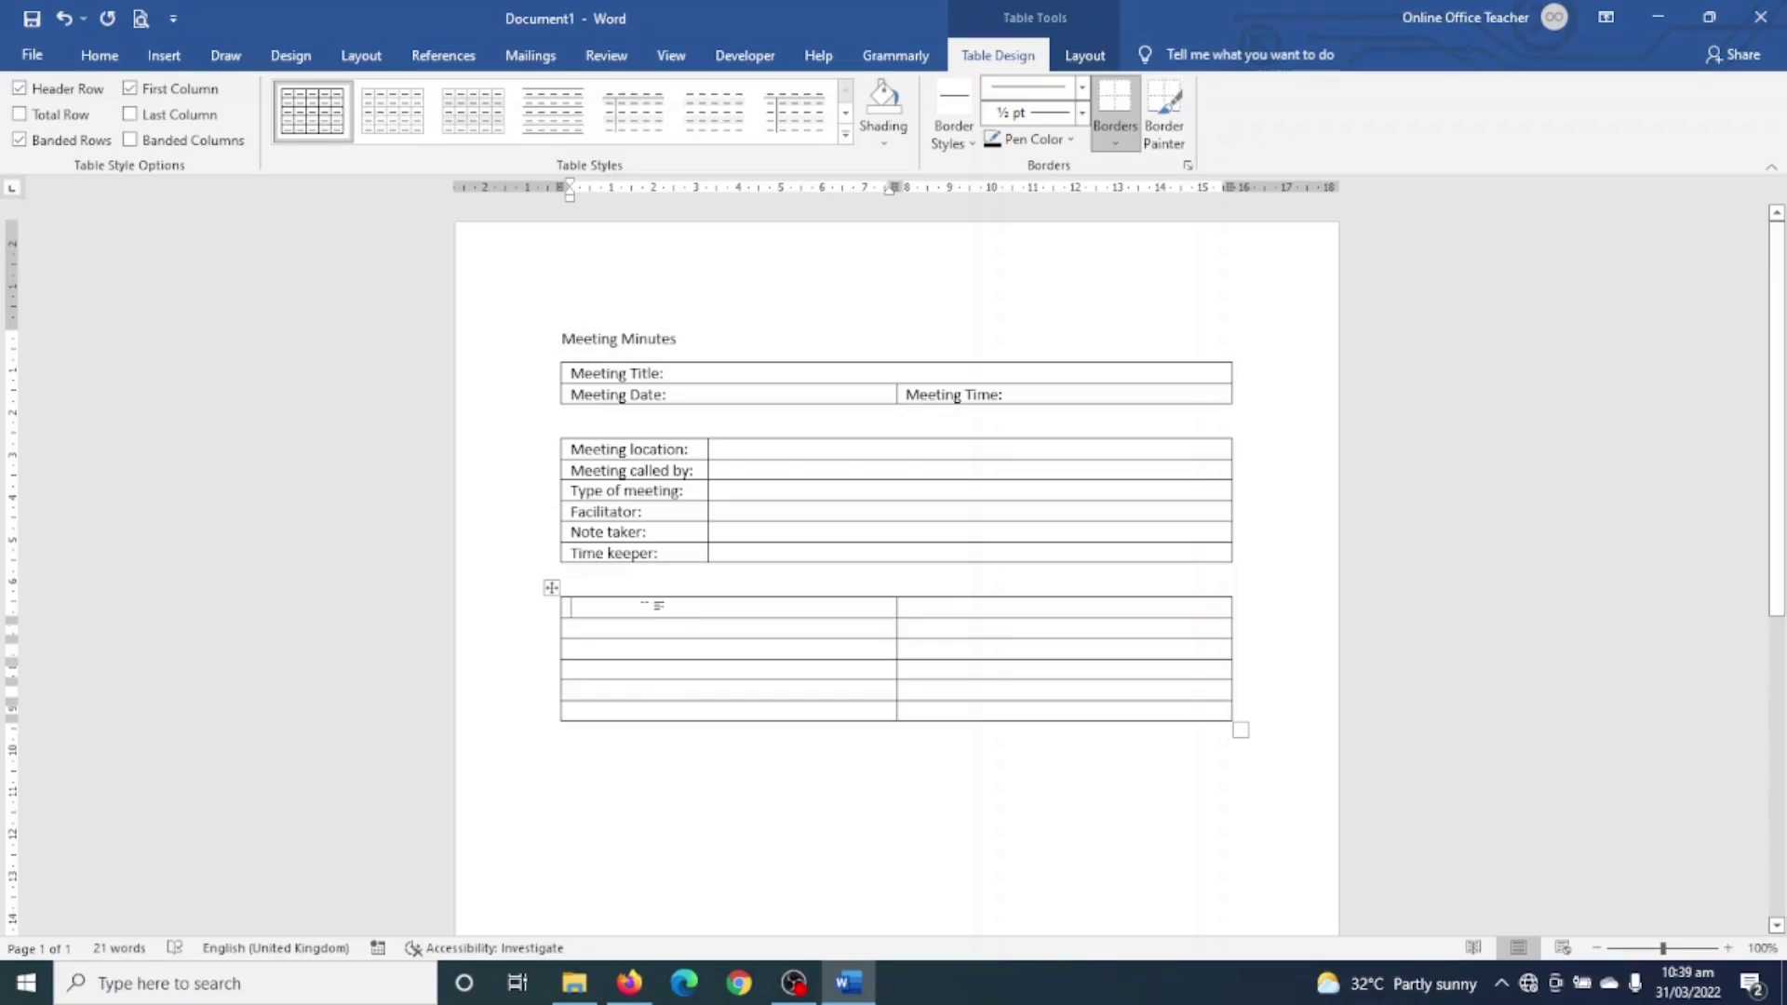
# Step: Merge the top row of the third table into one cell and enter the heading "Attendees" in it
pyautogui.moveTo(652, 606); pyautogui.dragTo(969, 621)
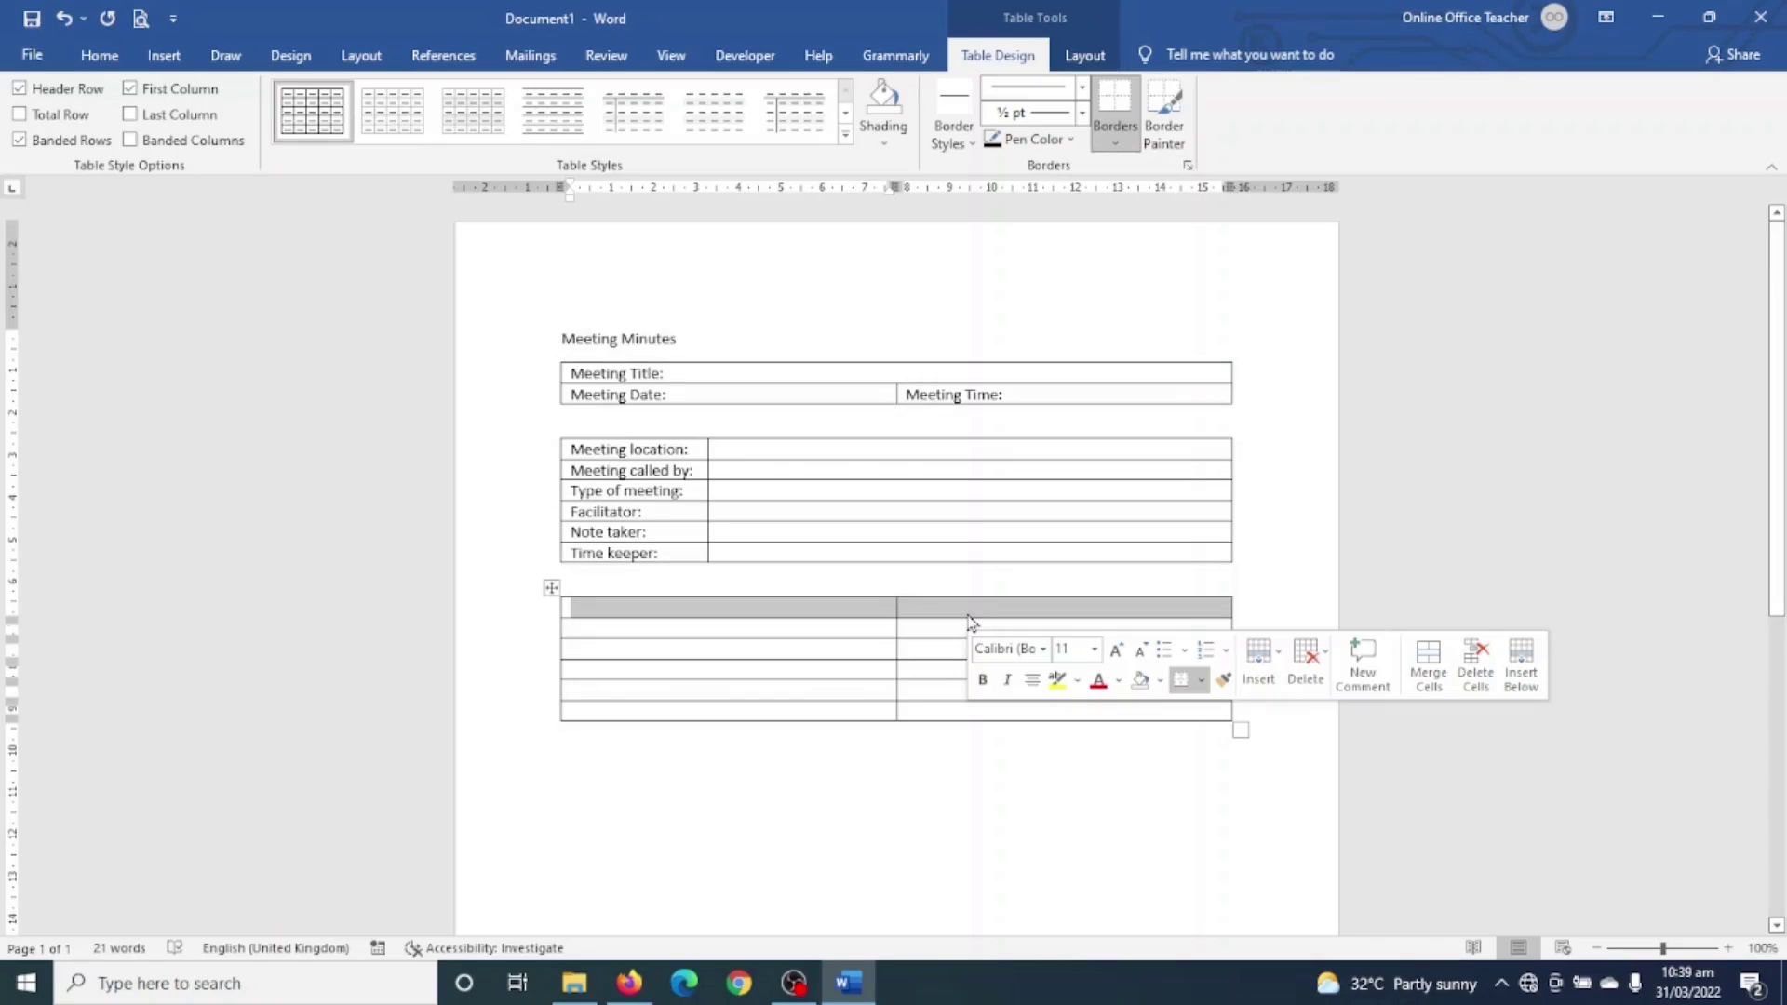
pyautogui.click(1085, 55)
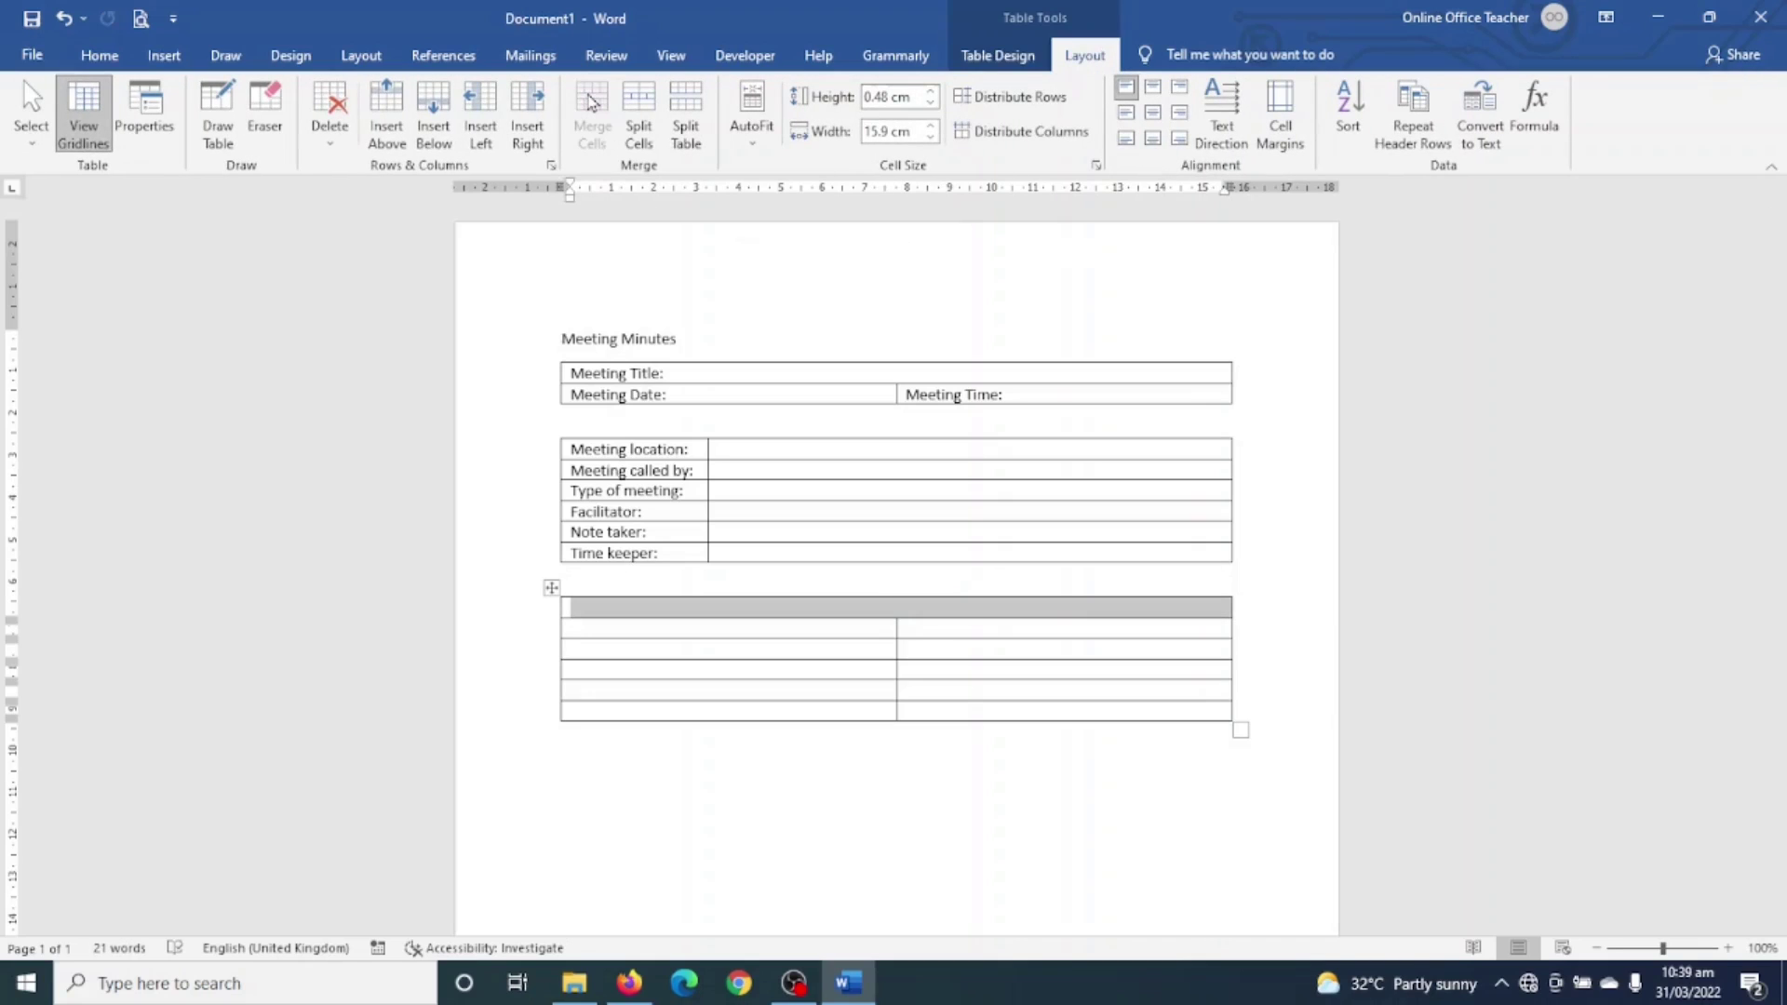
pyautogui.write('ad')
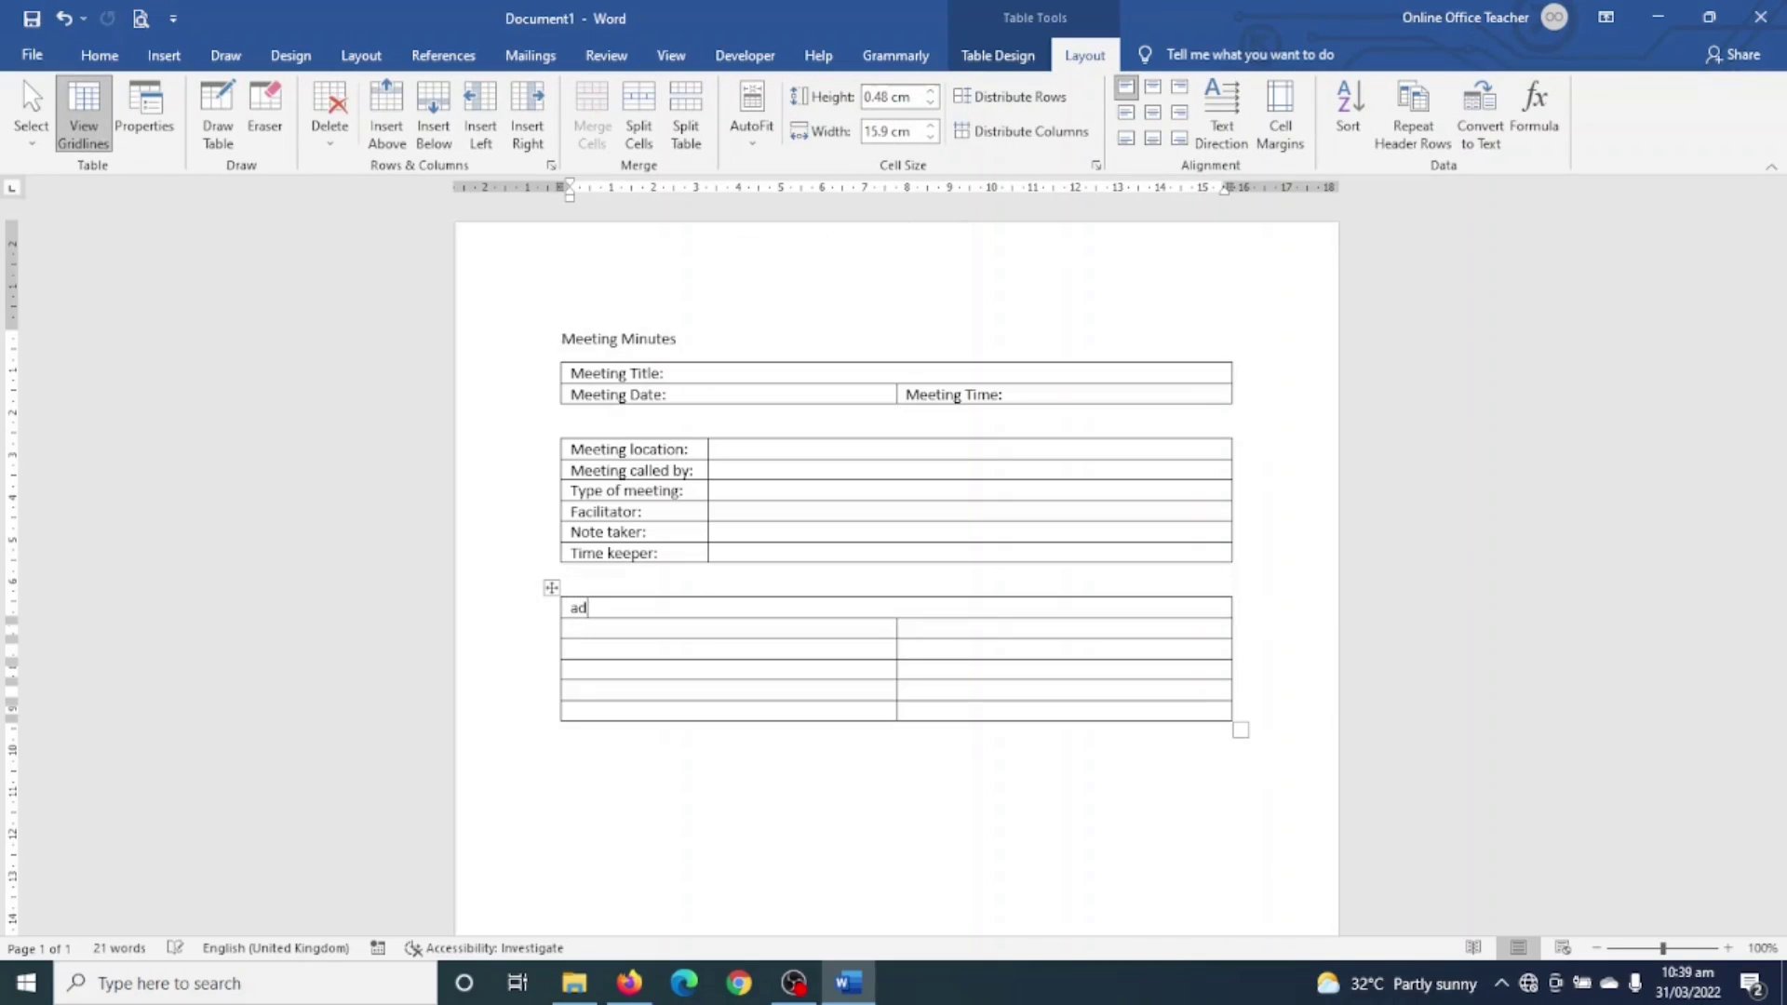
pyautogui.write('tendes')
pyautogui.write('s')
# Step: Enter "Present:" and "Name" in the two cells of the row below the Attendees heading
pyautogui.click(627, 626)
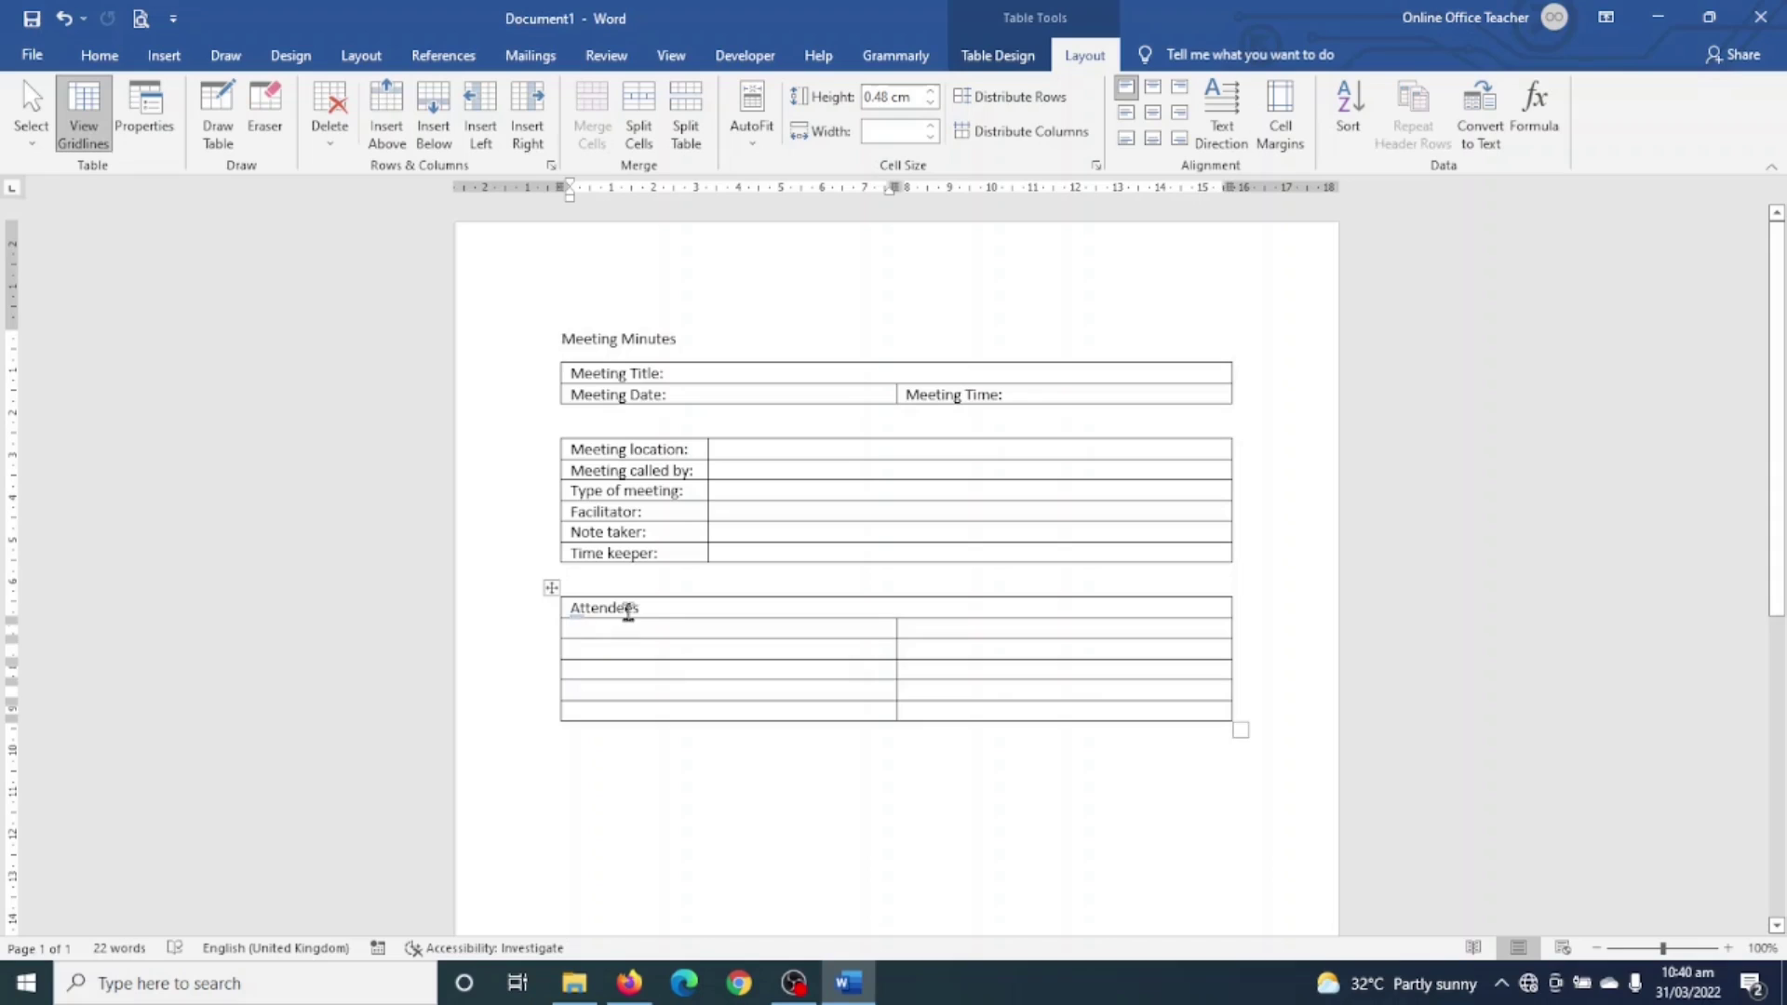
pyautogui.write('pres')
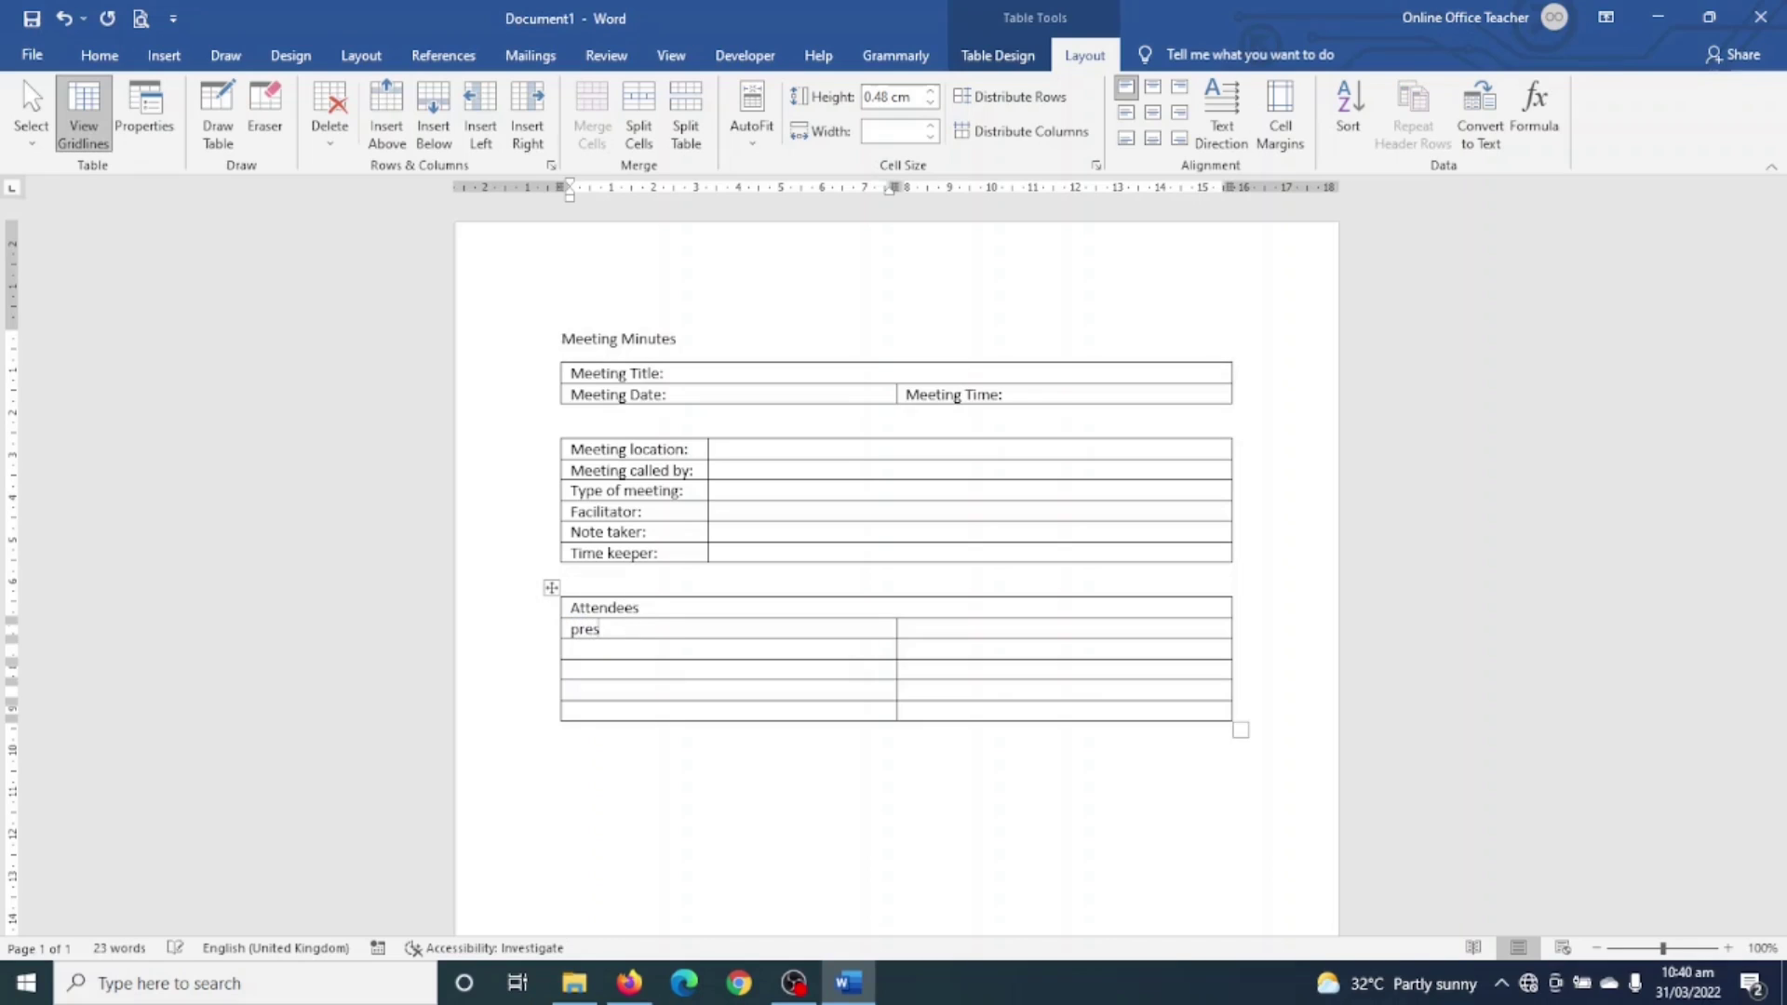
pyautogui.write('ent:')
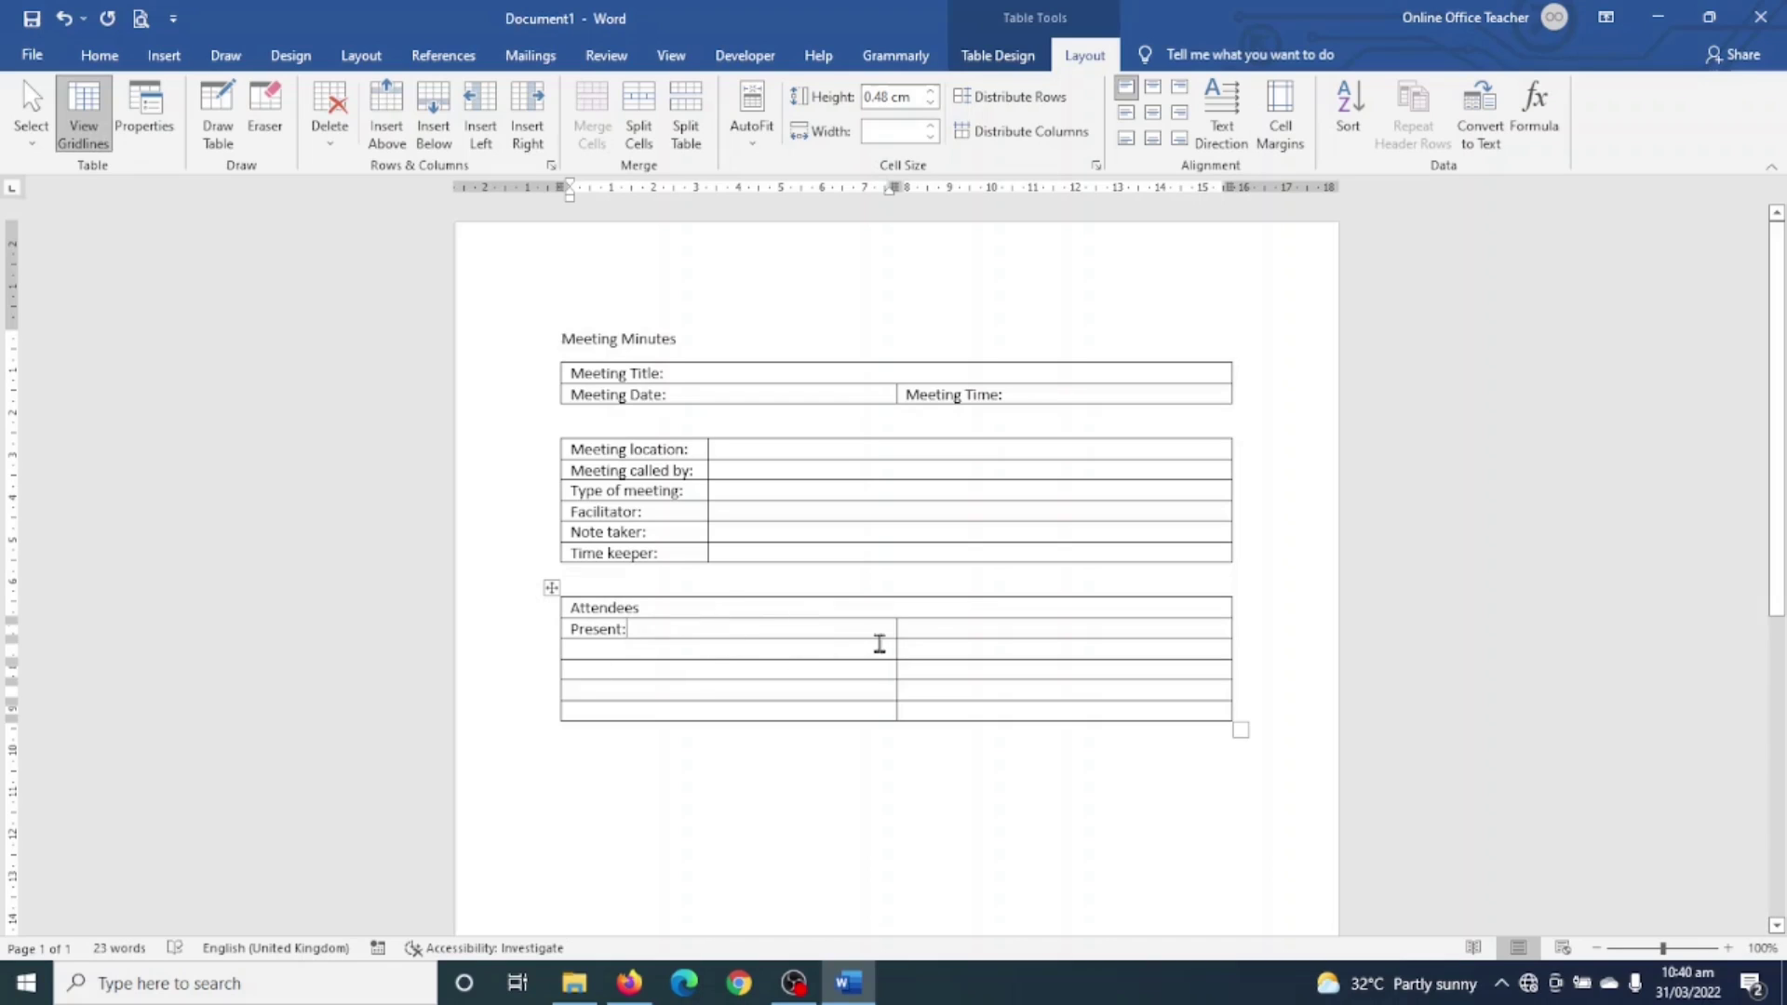
pyautogui.click(940, 627)
pyautogui.write('name')
pyautogui.press('Down')
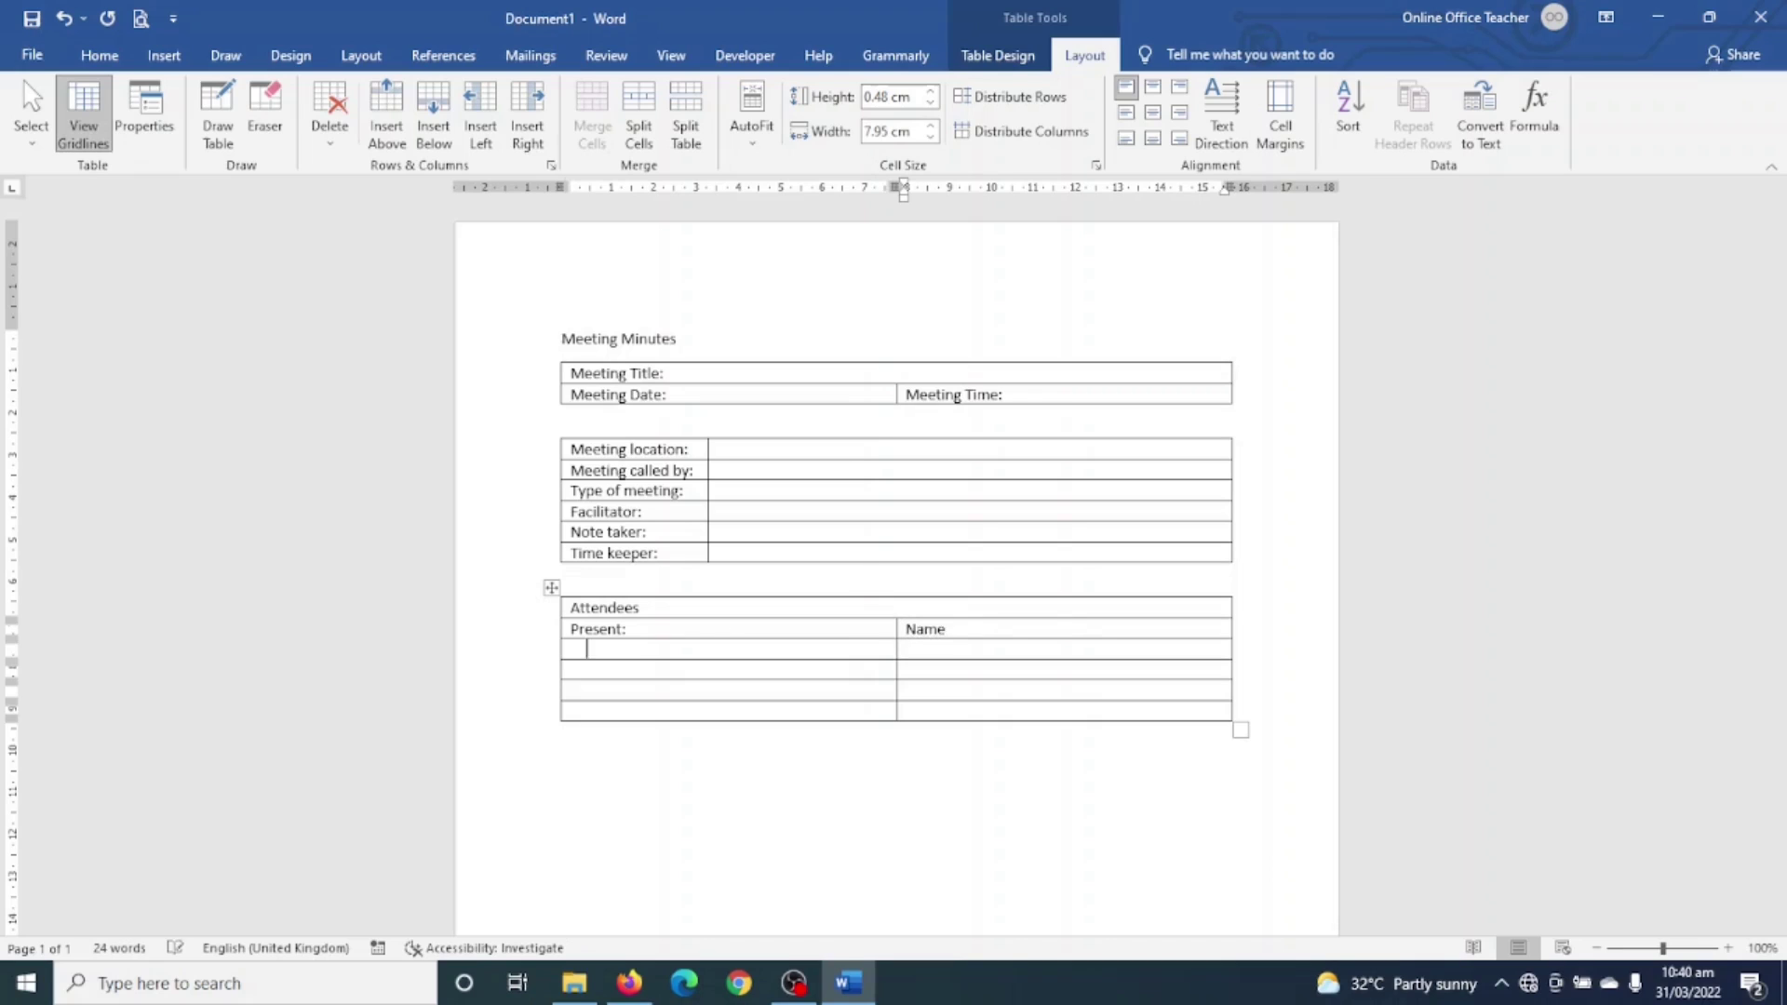
# Step: Enter "Name" in the second-column cells of the two rows below the Present: row of the Attendees table
pyautogui.write('name')
pyautogui.press('Down')
pyautogui.write('name')
pyautogui.press('Tab')
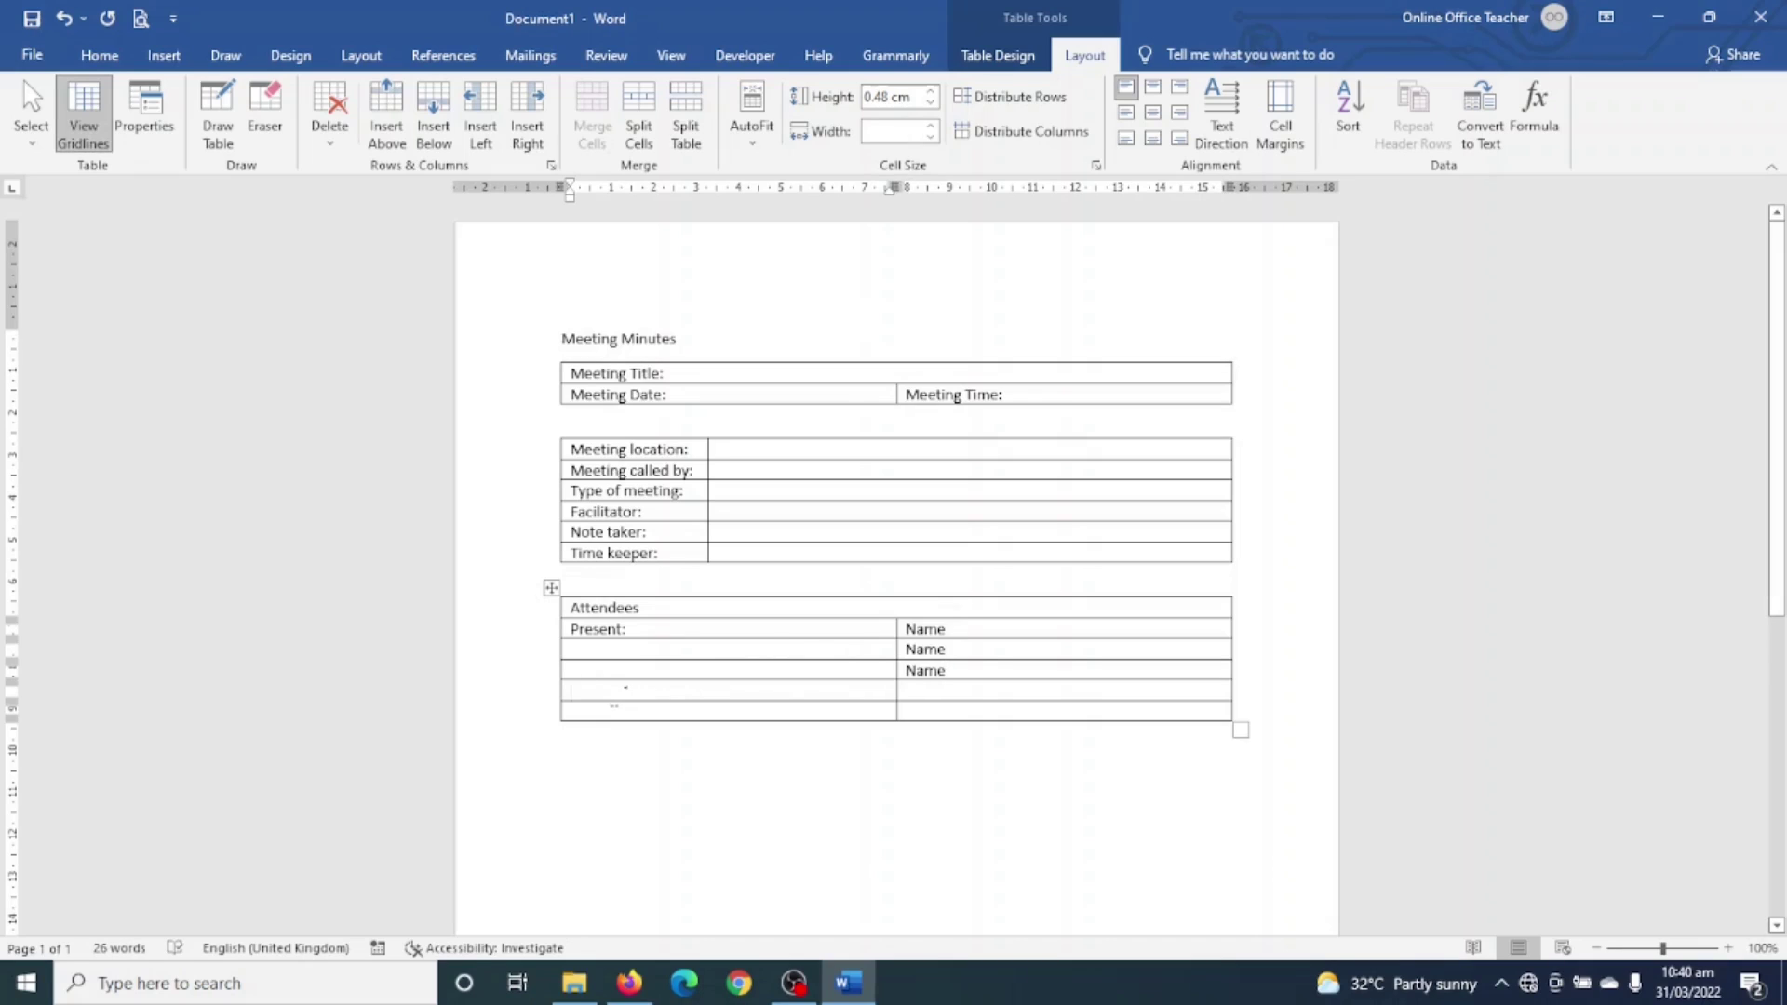
# Step: Label the fifth row of the Attendees table "Apologies:" and correct the spelling of the word
pyautogui.write('Appologies:')
pyautogui.click(952, 687)
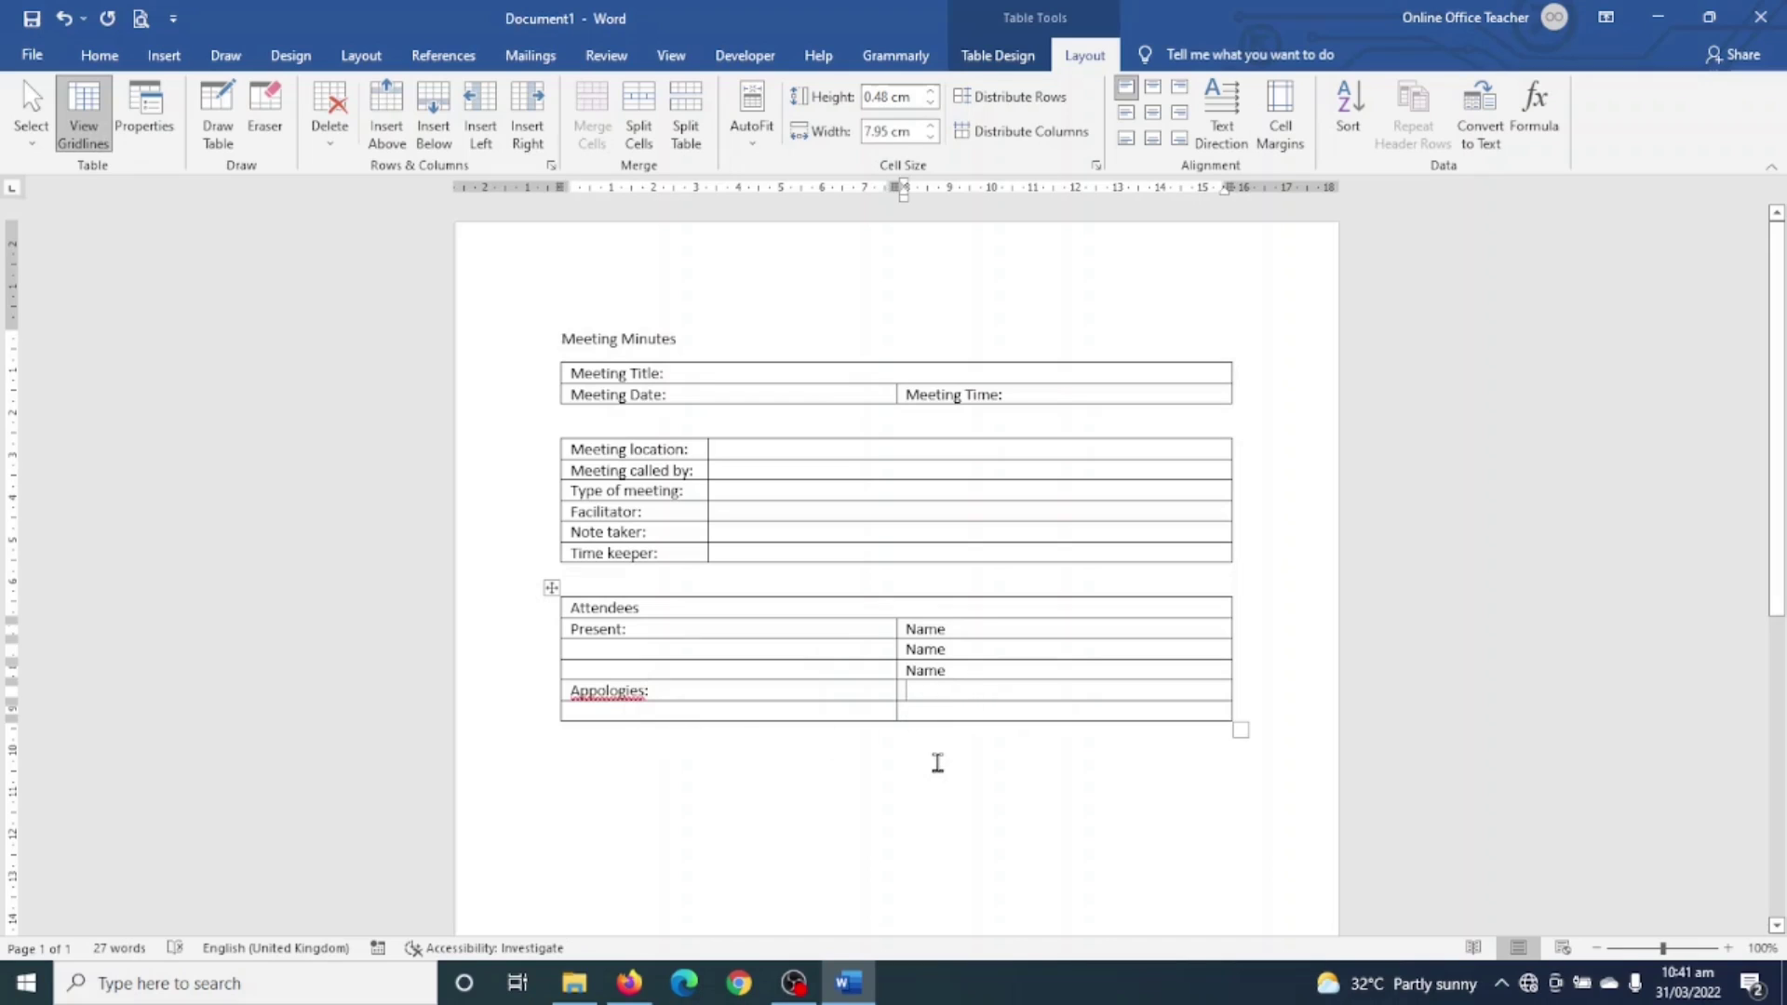
pyautogui.rightClick(618, 691)
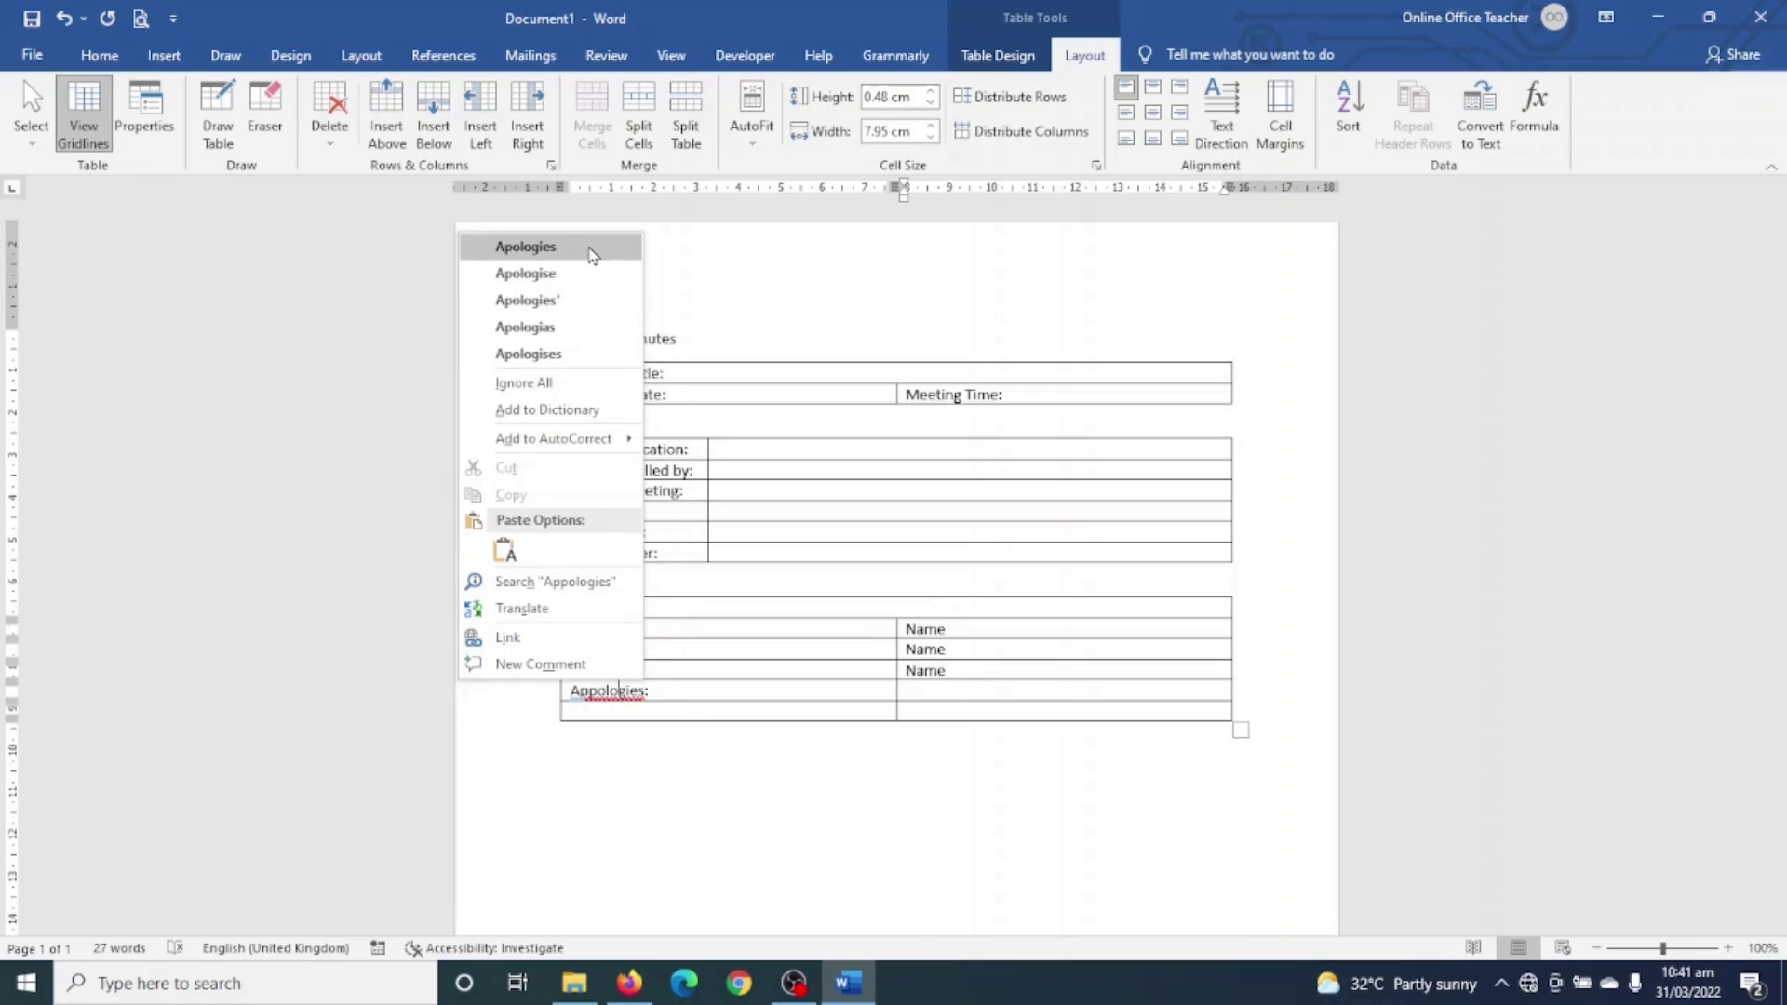
pyautogui.click(525, 247)
# Step: Enter "Name" beside Apologies: and in the second-column cell of the row below it
pyautogui.click(950, 691)
pyautogui.write('name')
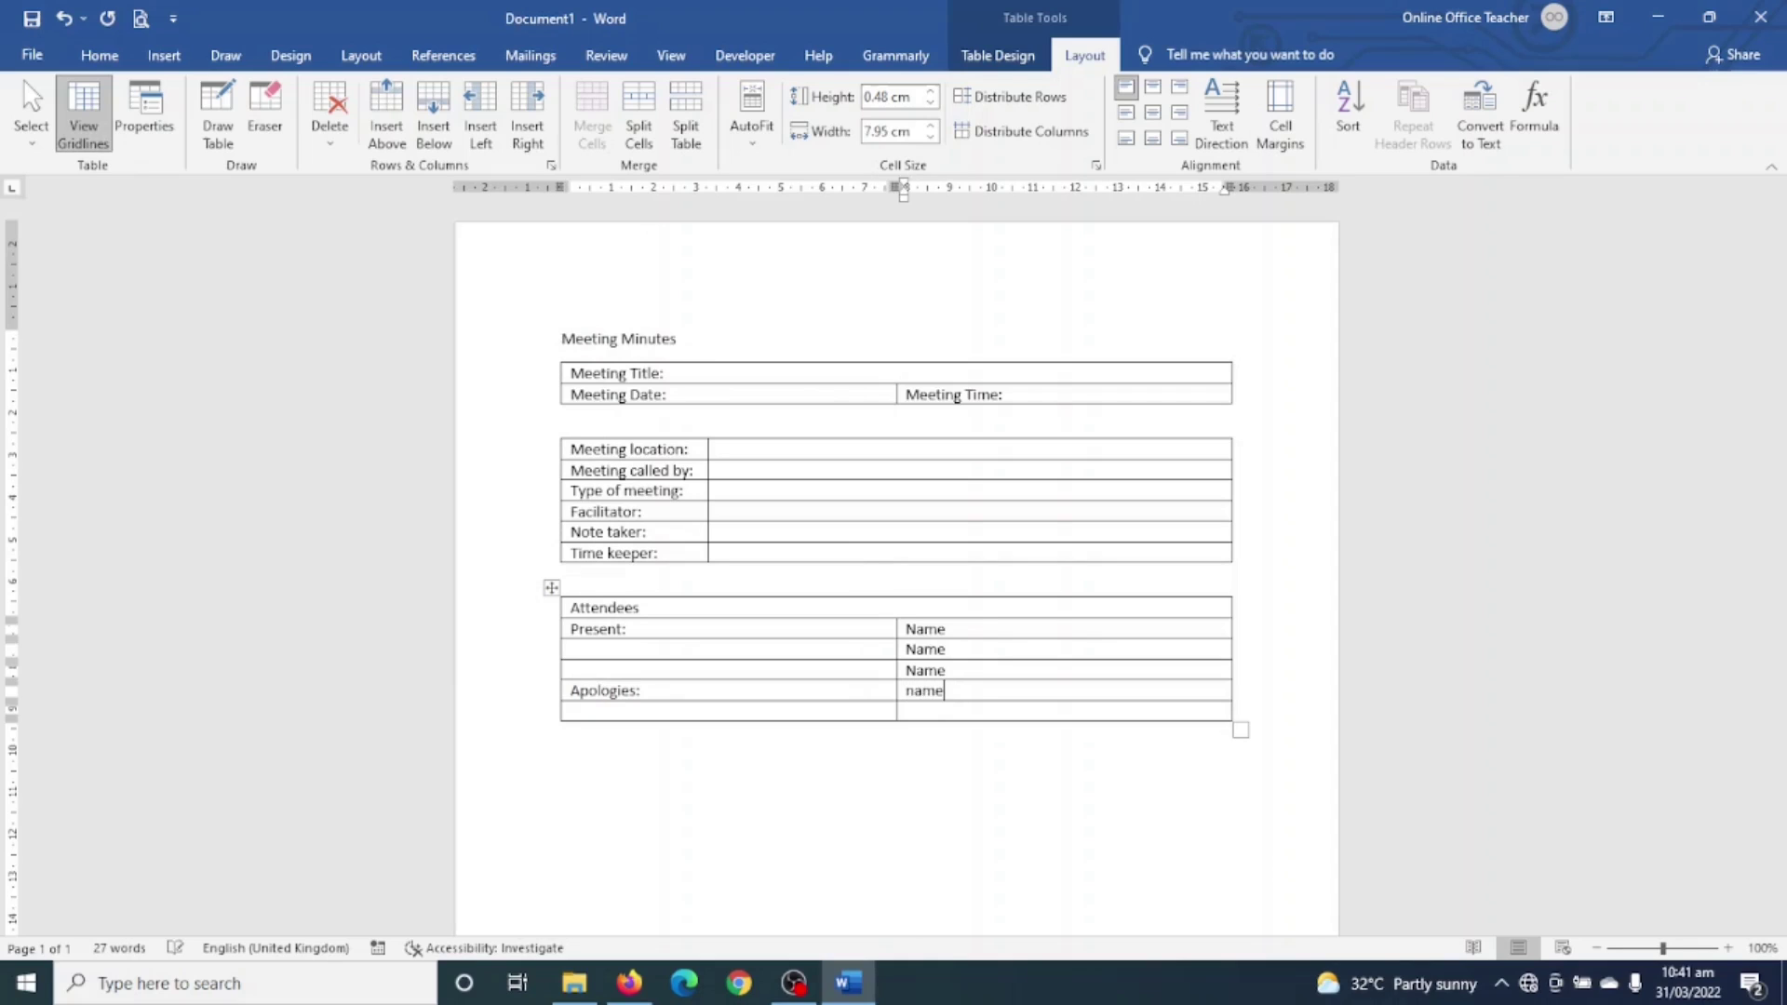
pyautogui.press('Tab')
pyautogui.press('Tab')
pyautogui.write('name')
pyautogui.press('space')
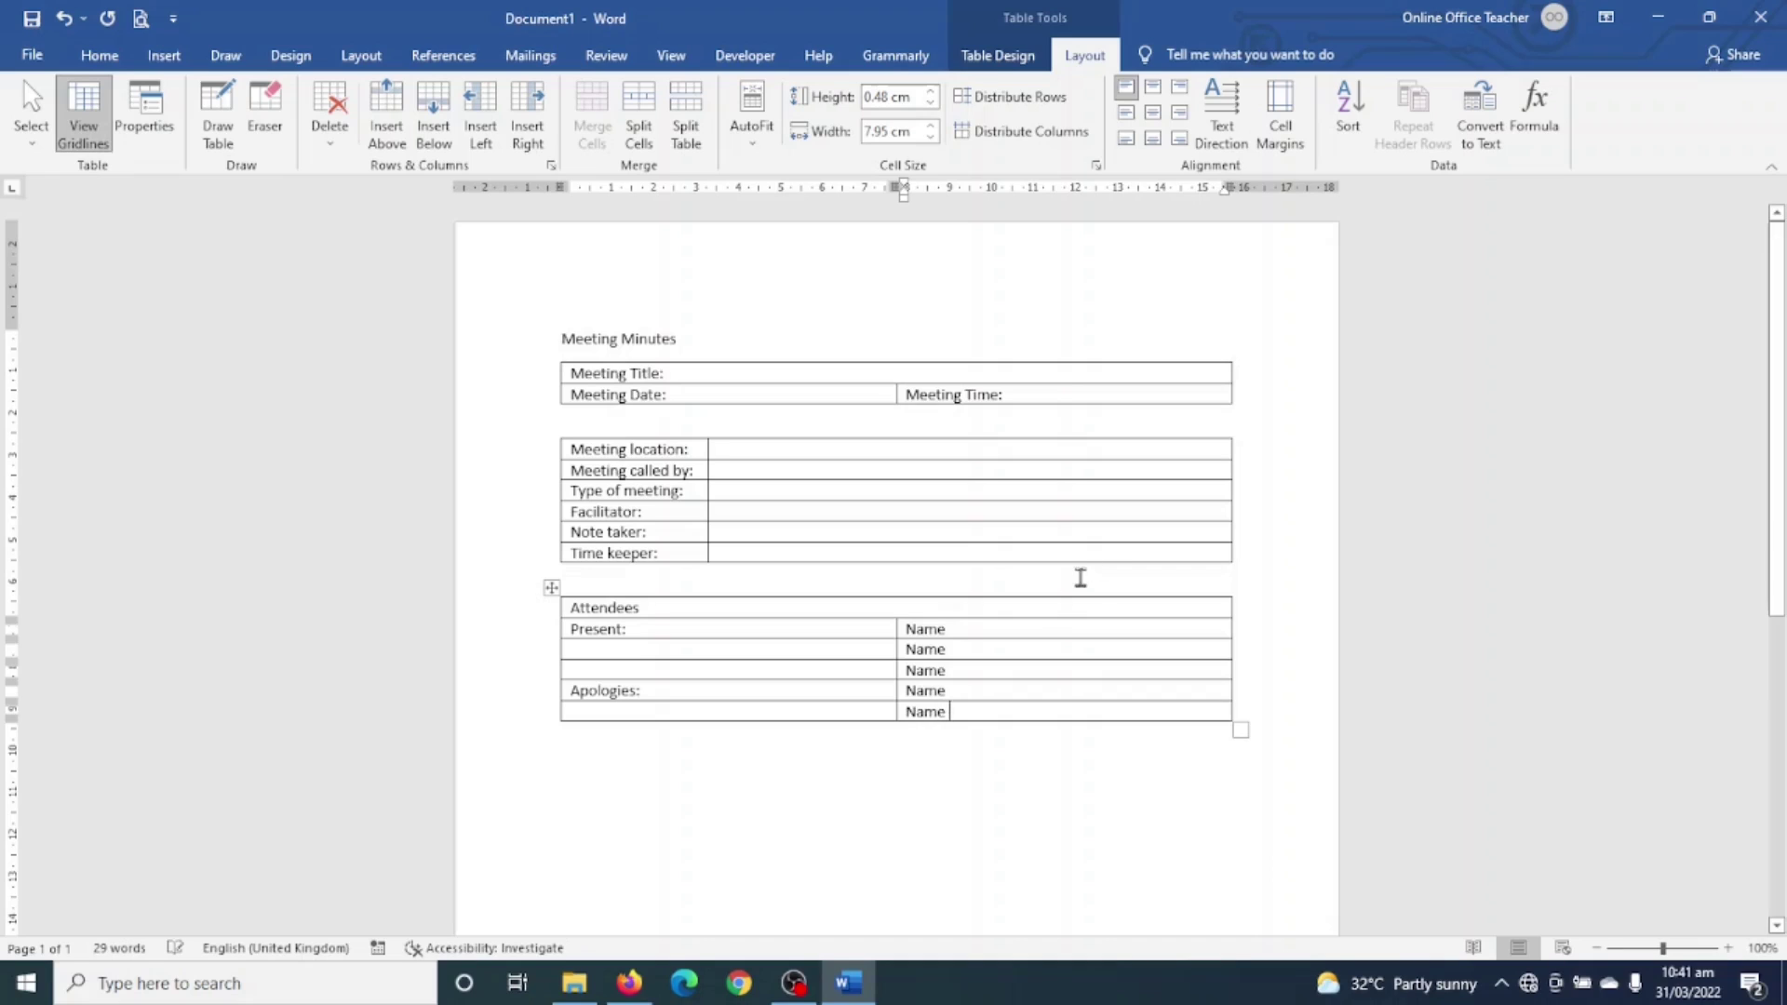
# Step: Insert a fourth table with 3 columns and 5 rows below the Attendees table, leaving a blank line between them
pyautogui.click(822, 825)
pyautogui.press('Return')
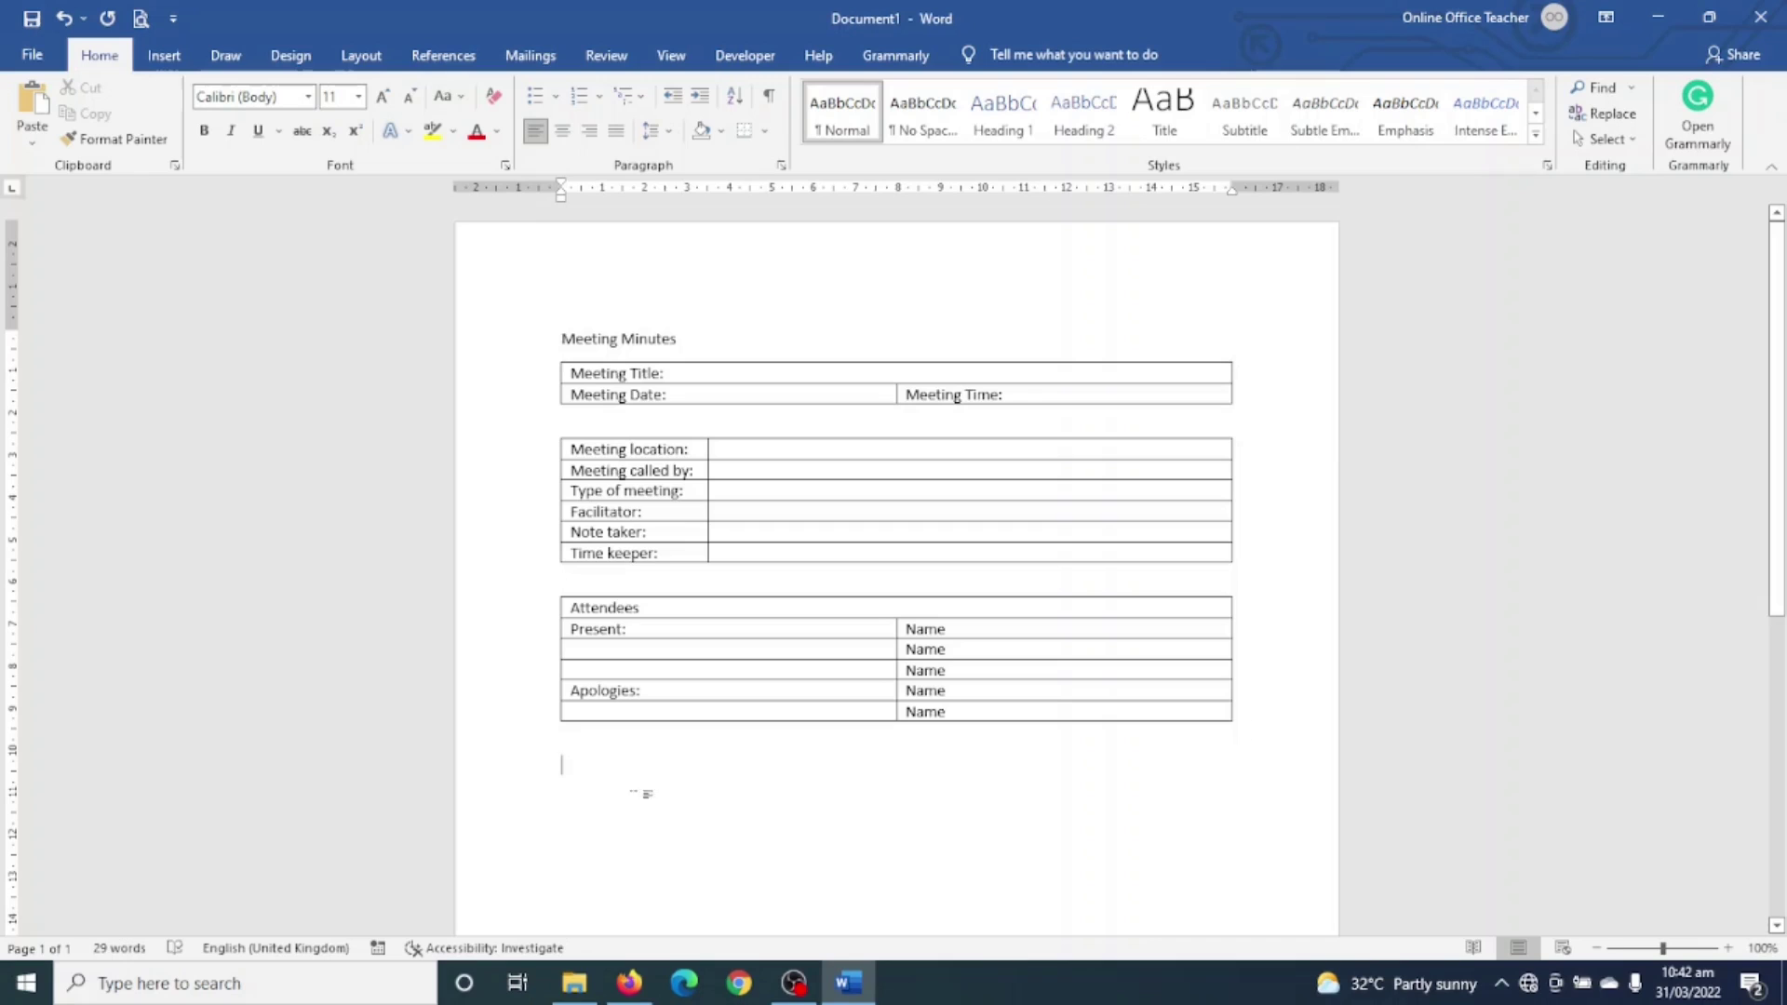
pyautogui.click(164, 56)
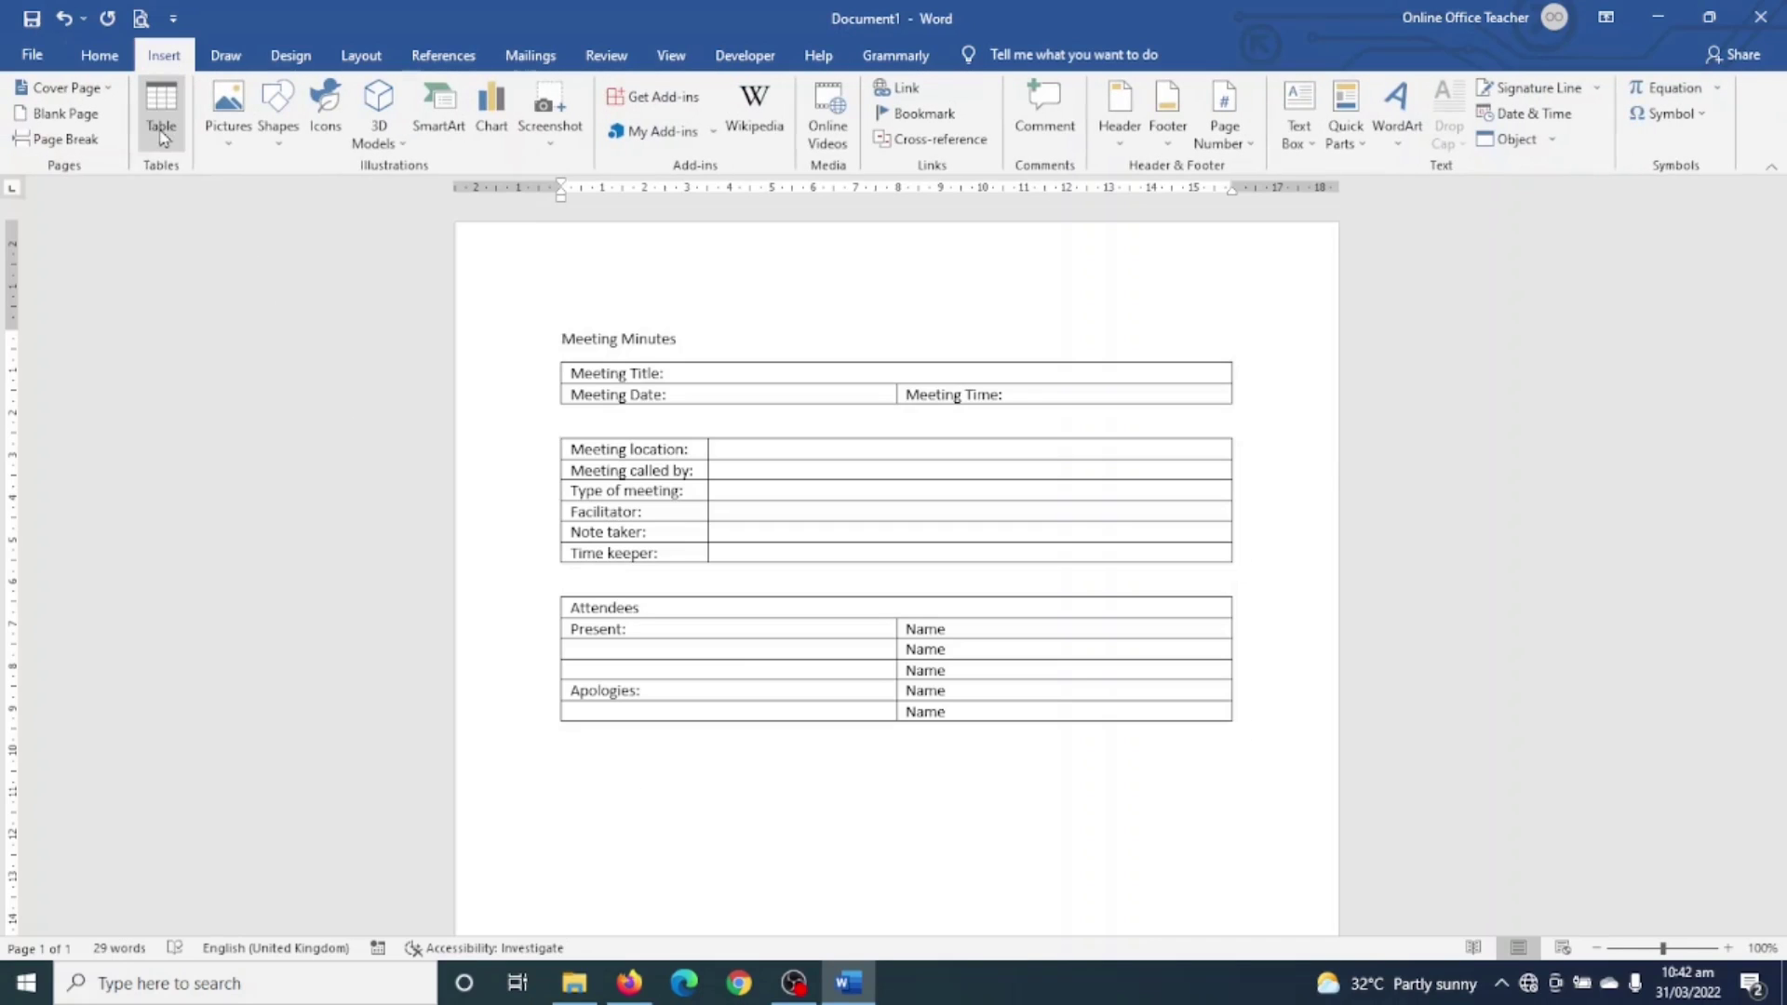
pyautogui.click(162, 135)
pyautogui.click(206, 364)
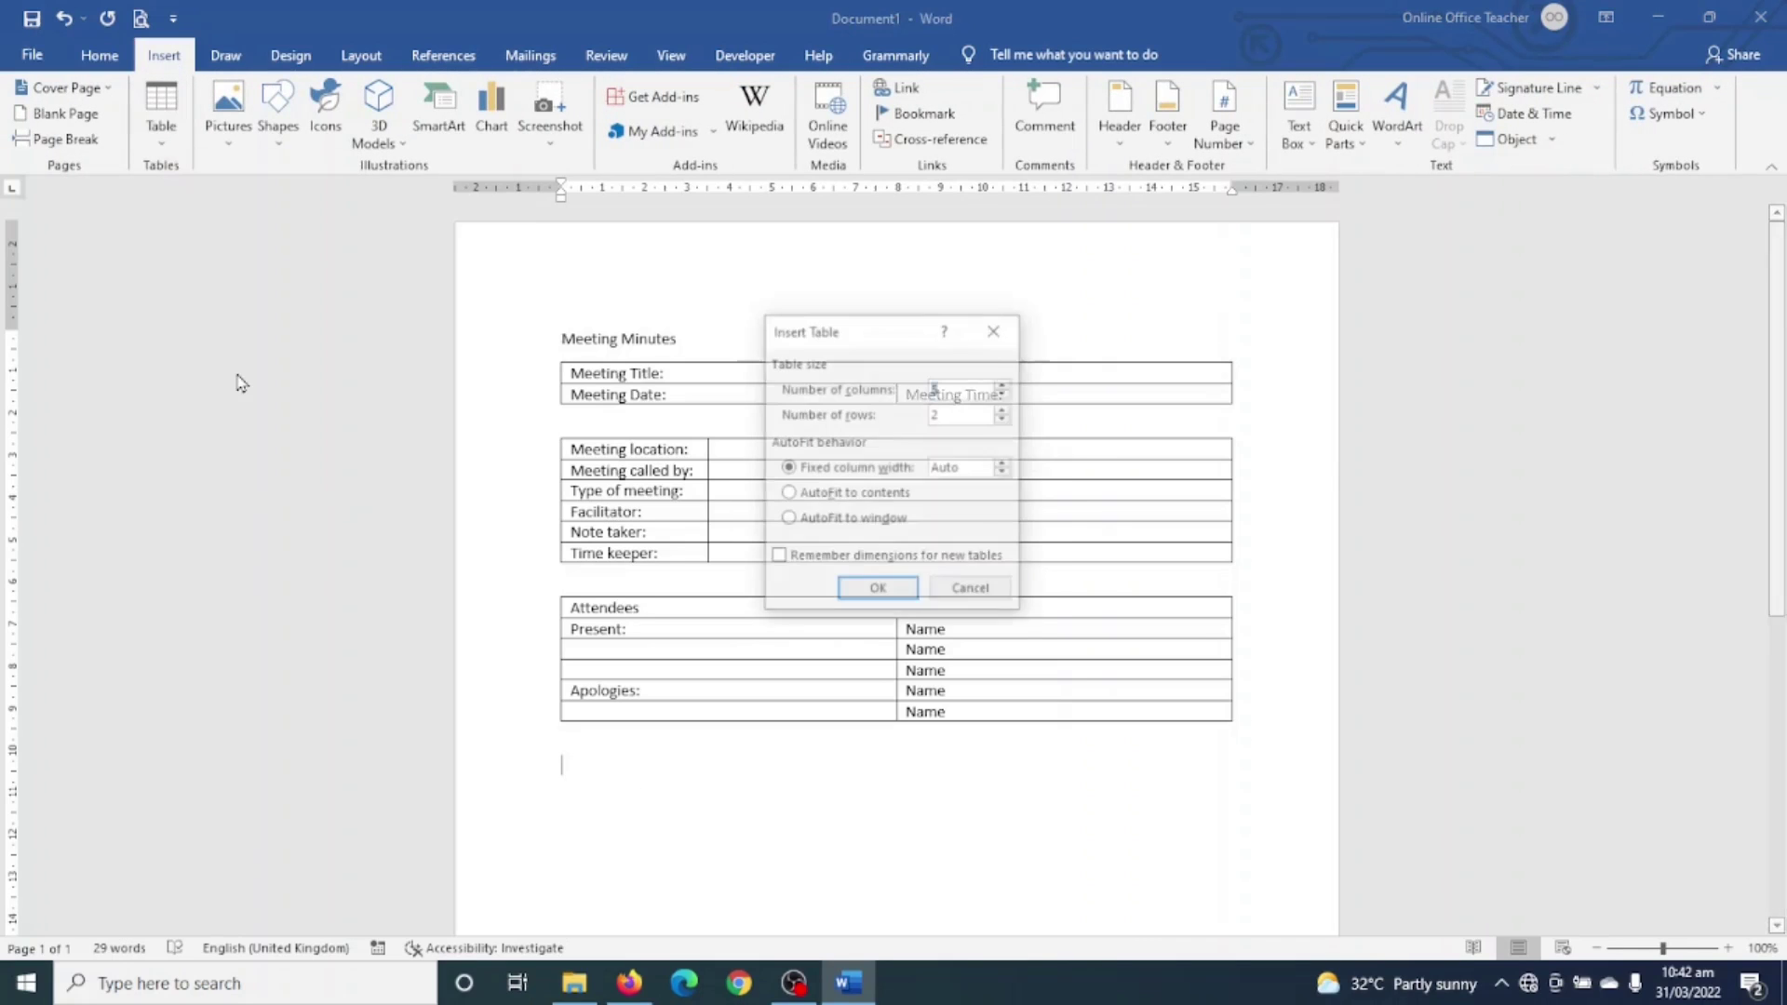
pyautogui.write('3')
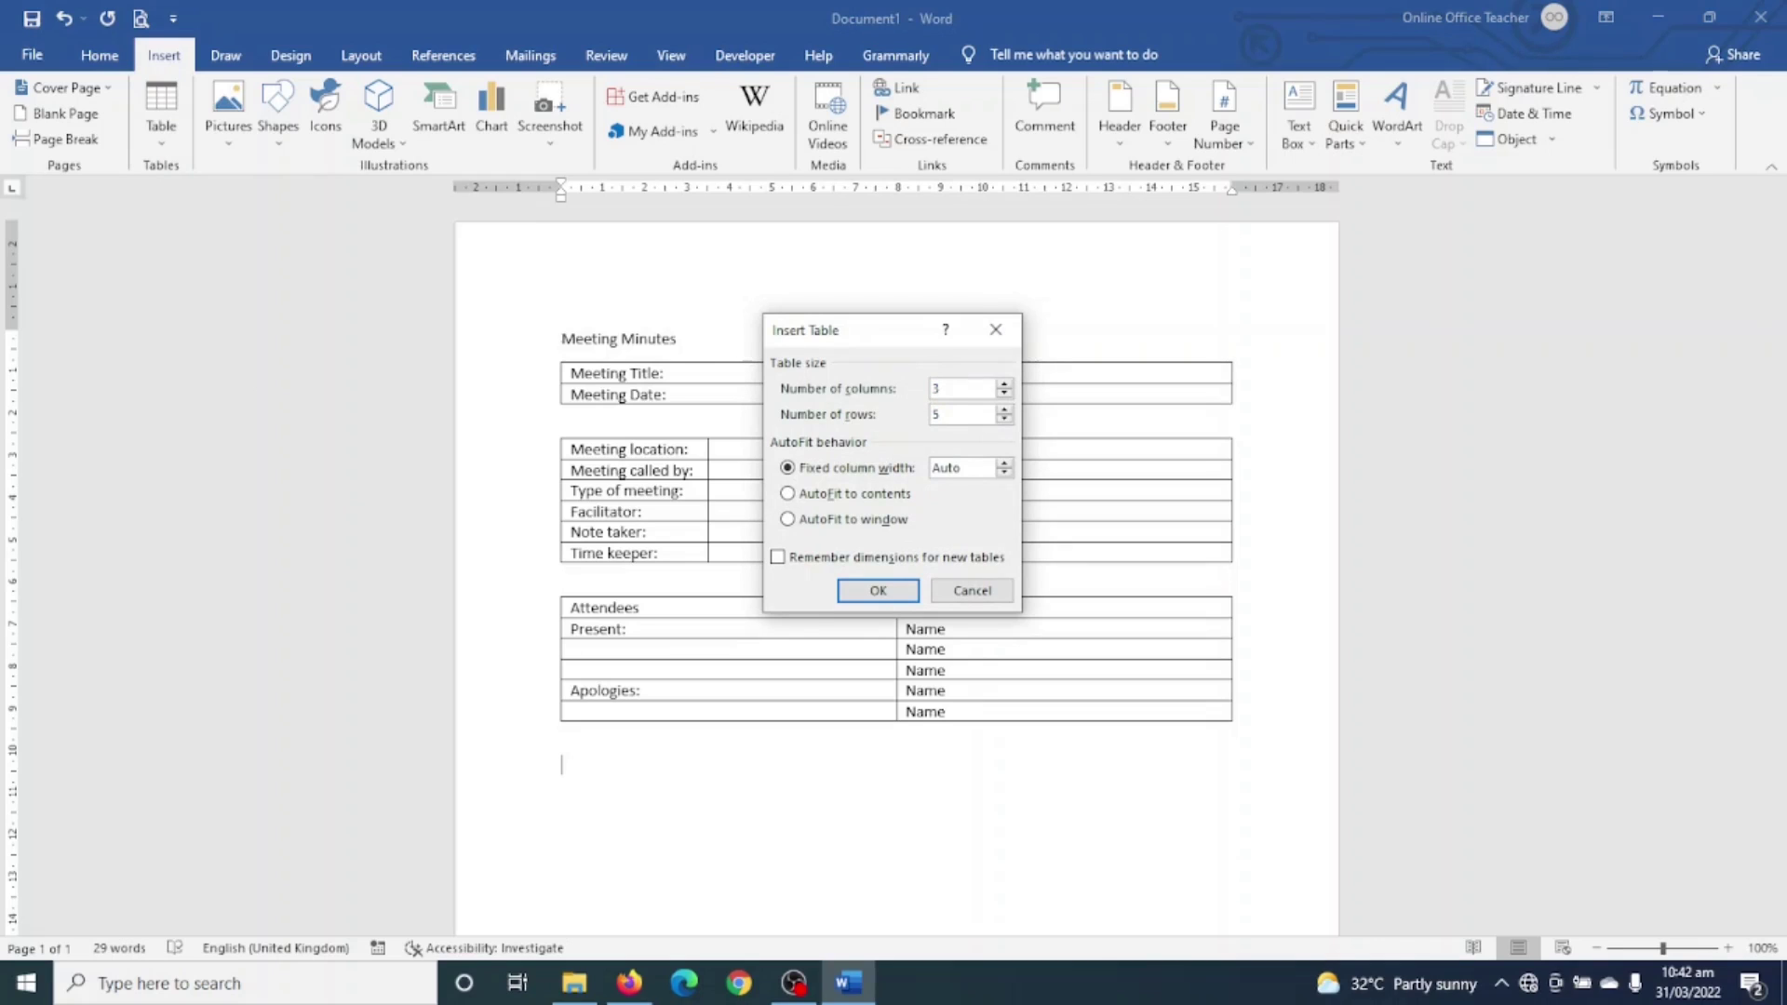
pyautogui.click(880, 590)
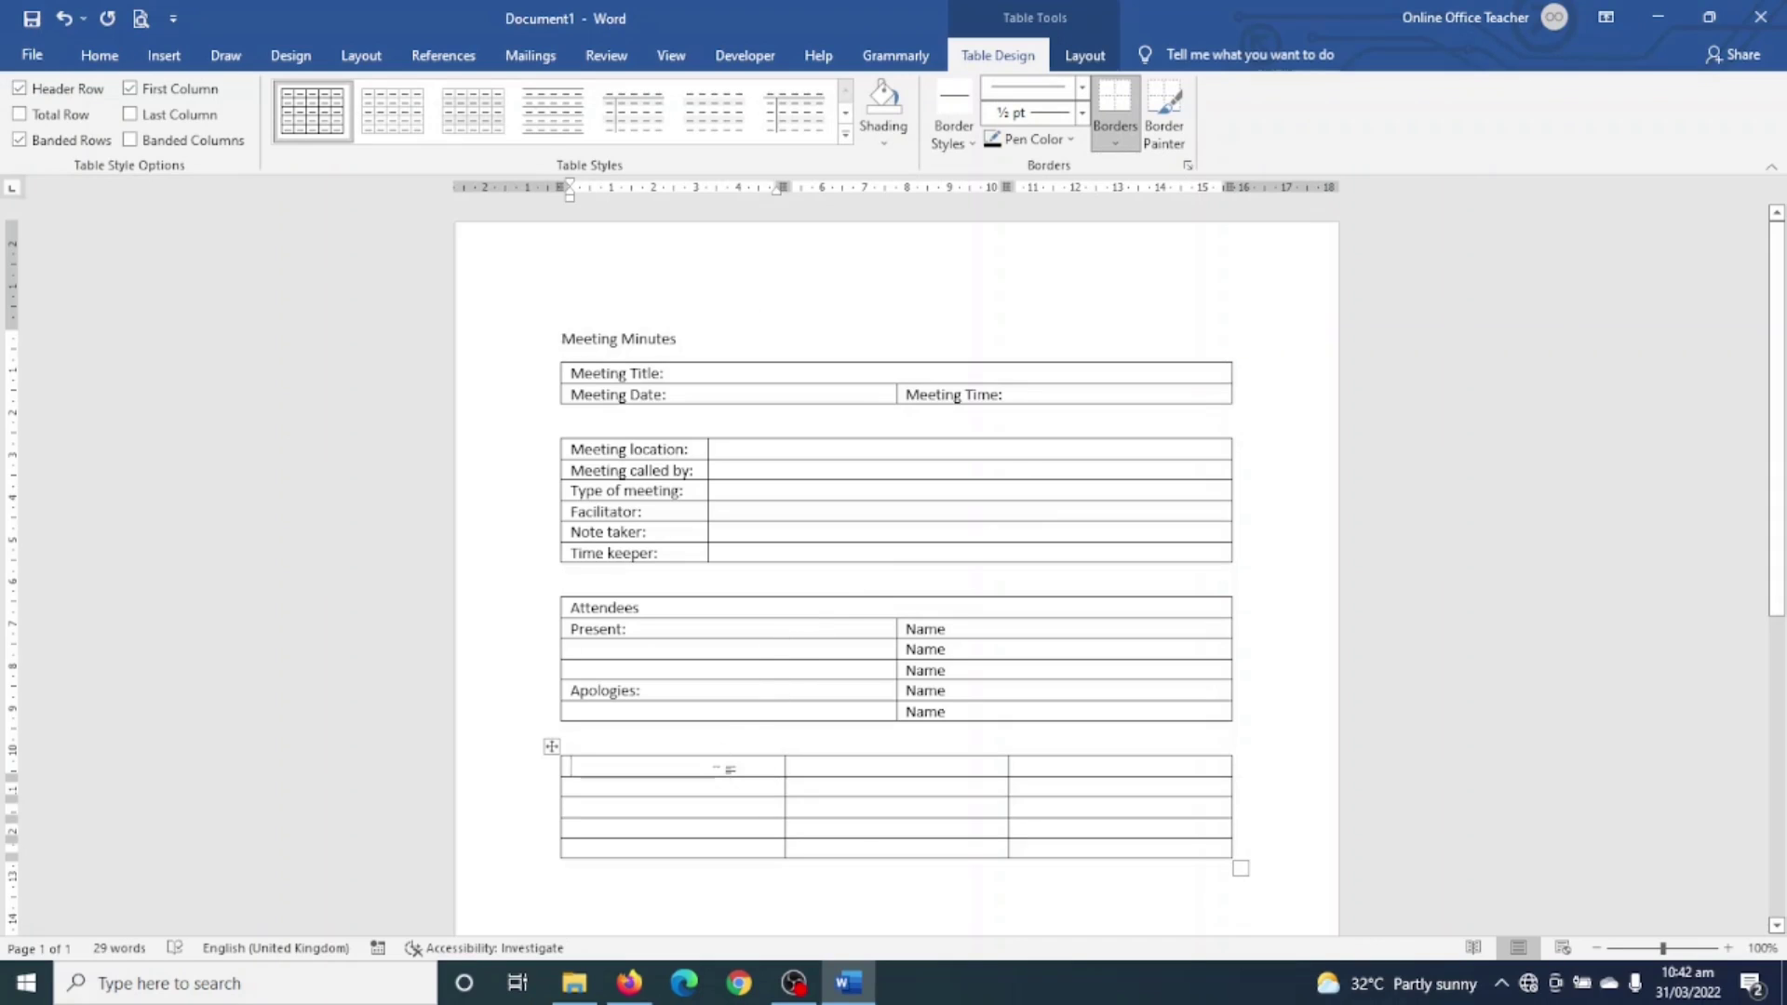
# Step: Merge the top row of the fourth table into one cell and enter the heading "Minutes" in it
pyautogui.moveTo(730, 762); pyautogui.dragTo(1052, 780)
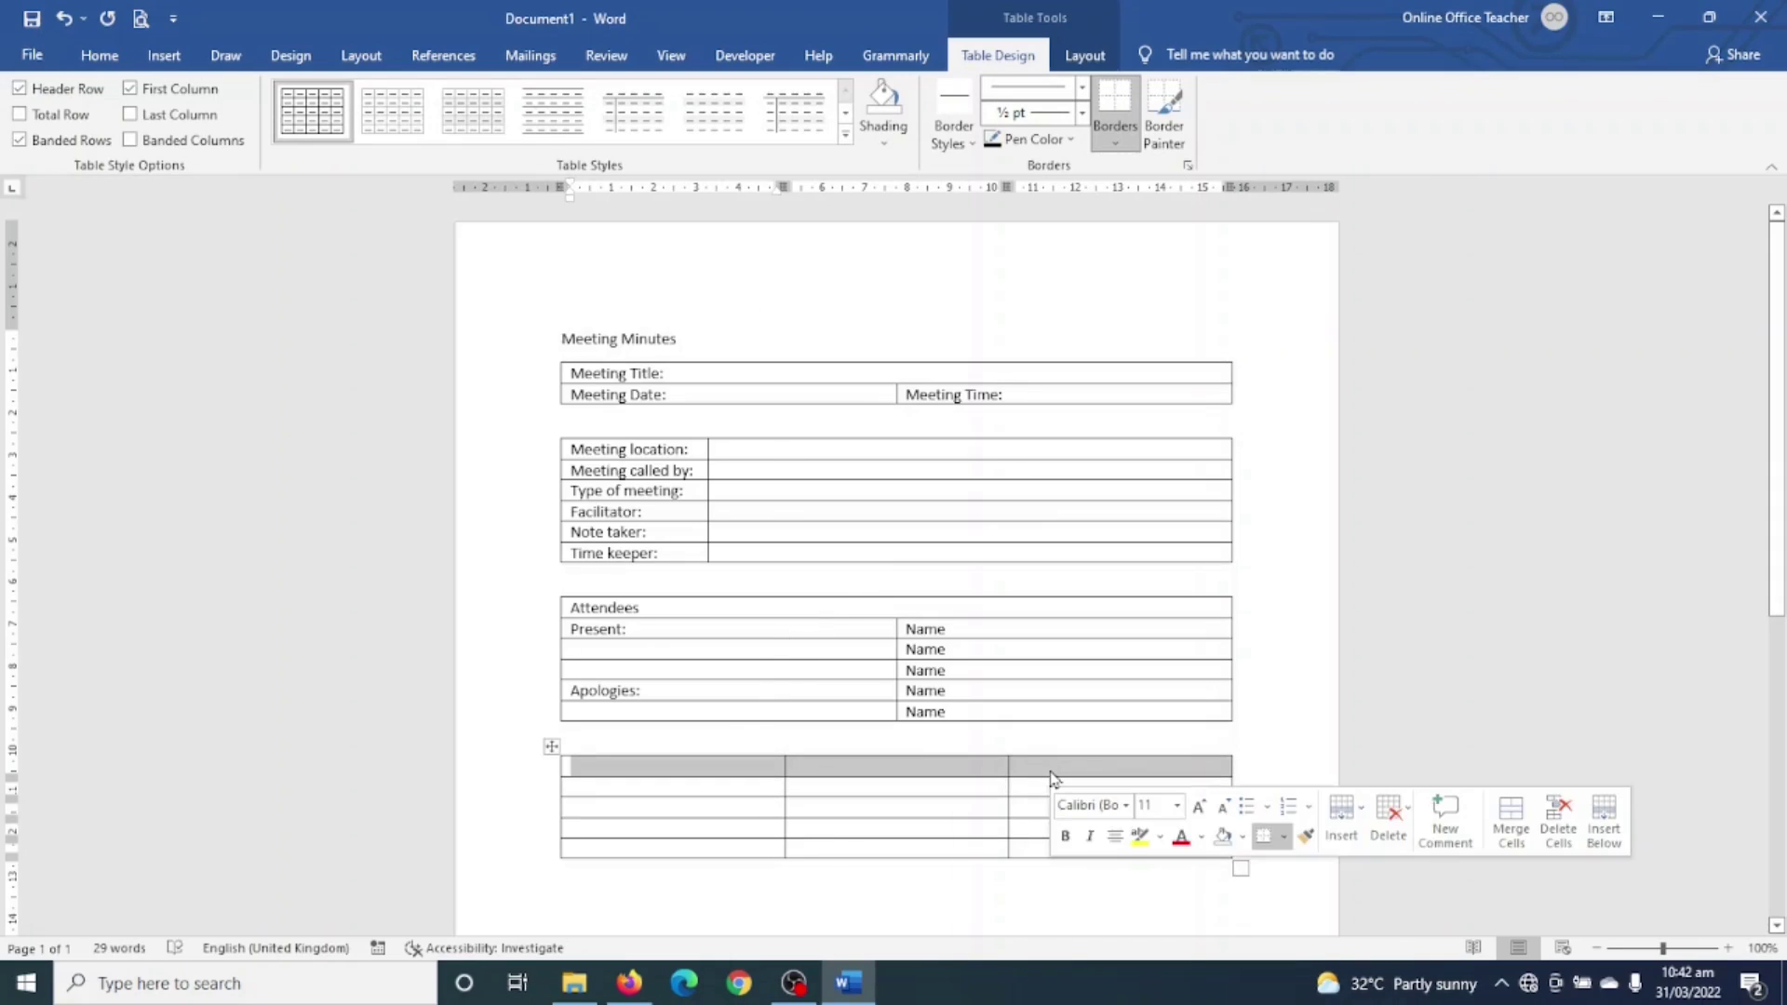
pyautogui.click(1084, 55)
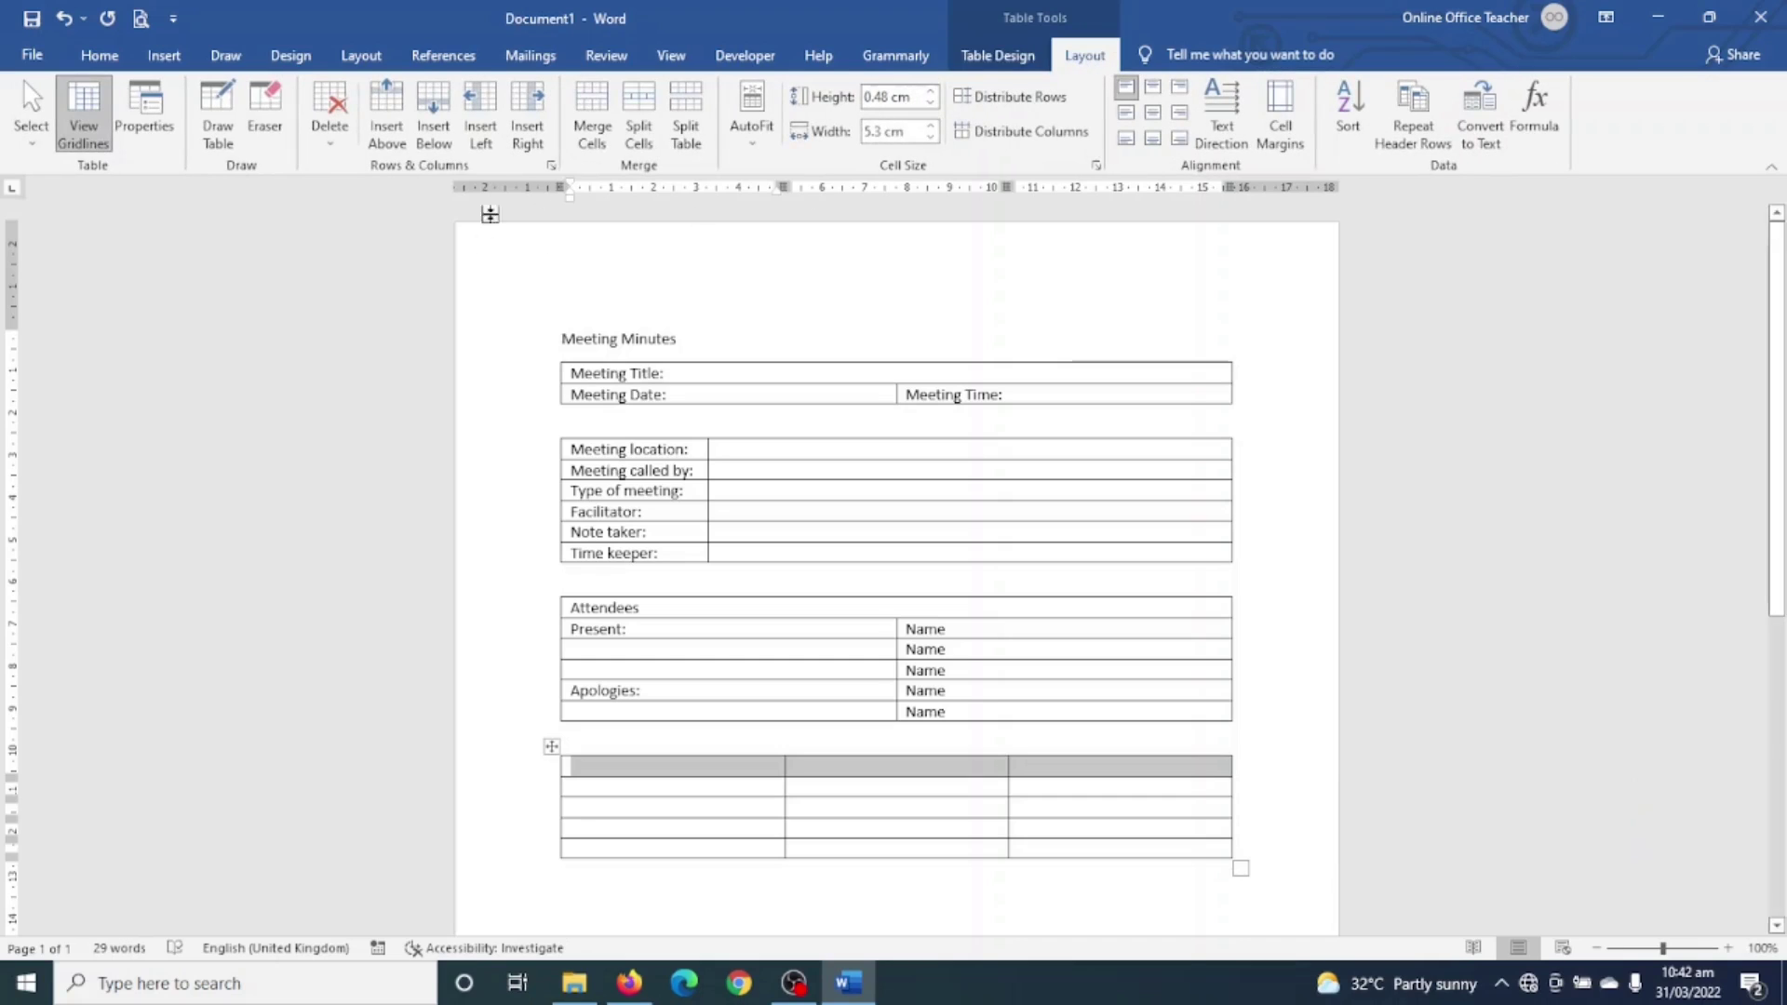
pyautogui.click(605, 124)
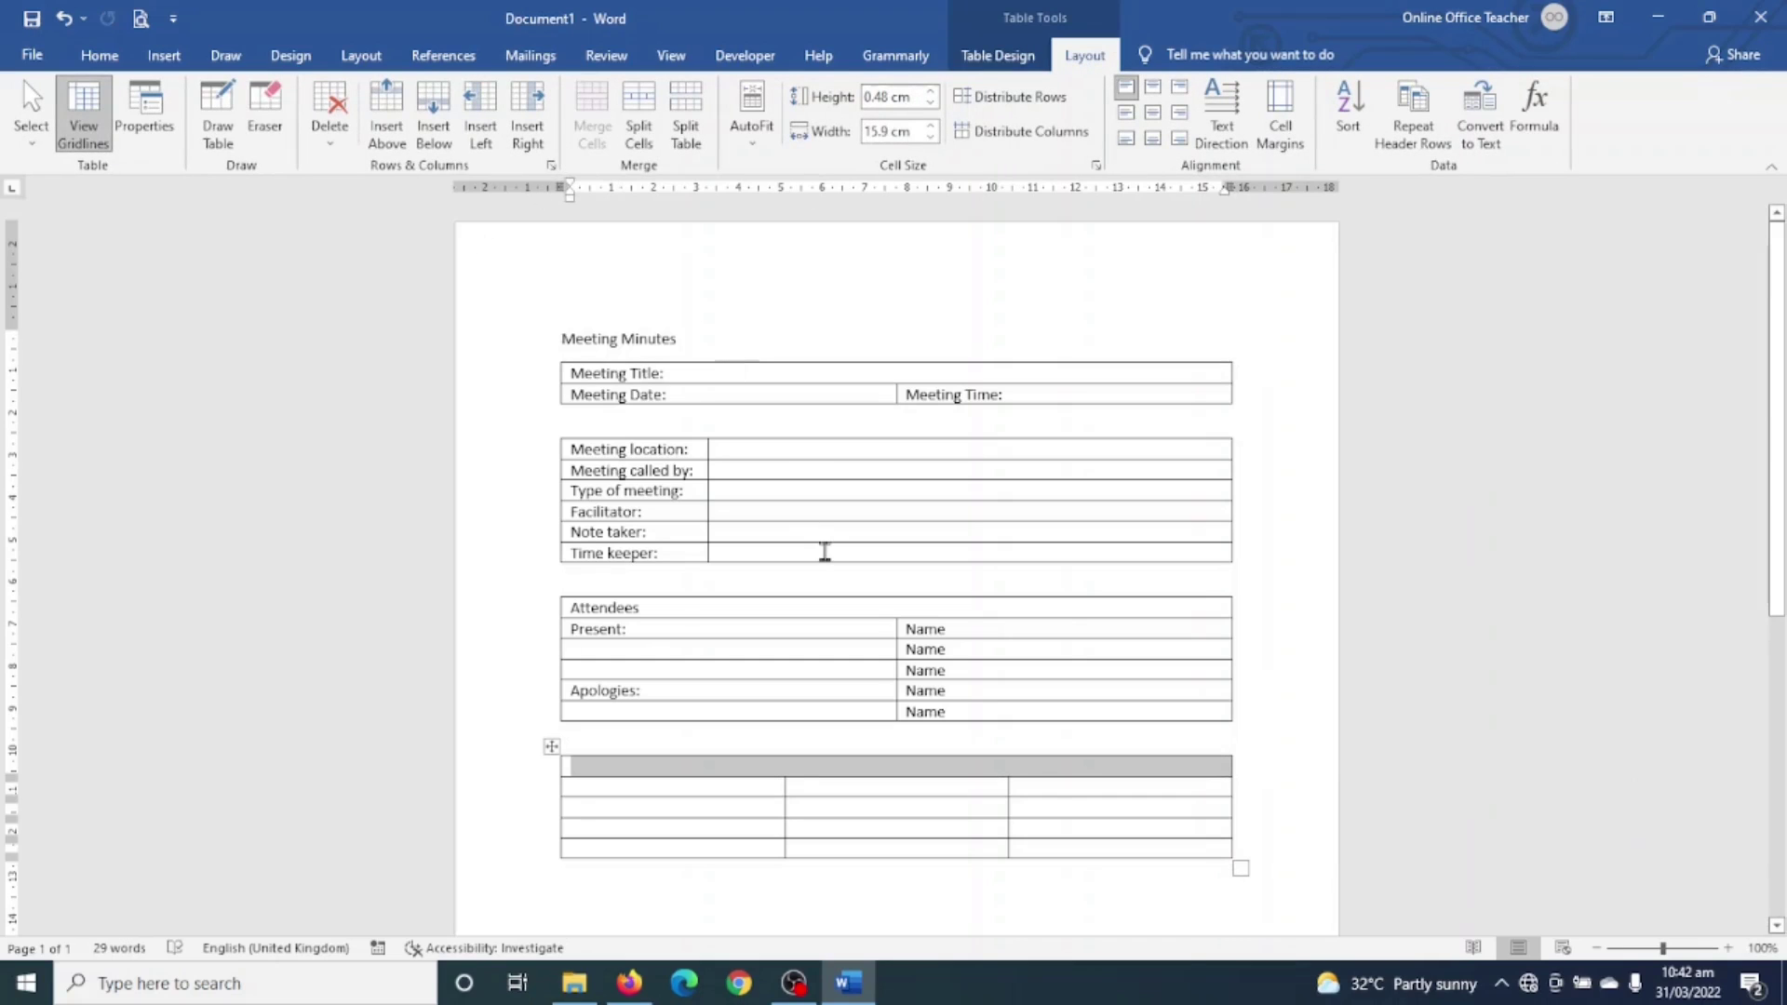
pyautogui.write('minut')
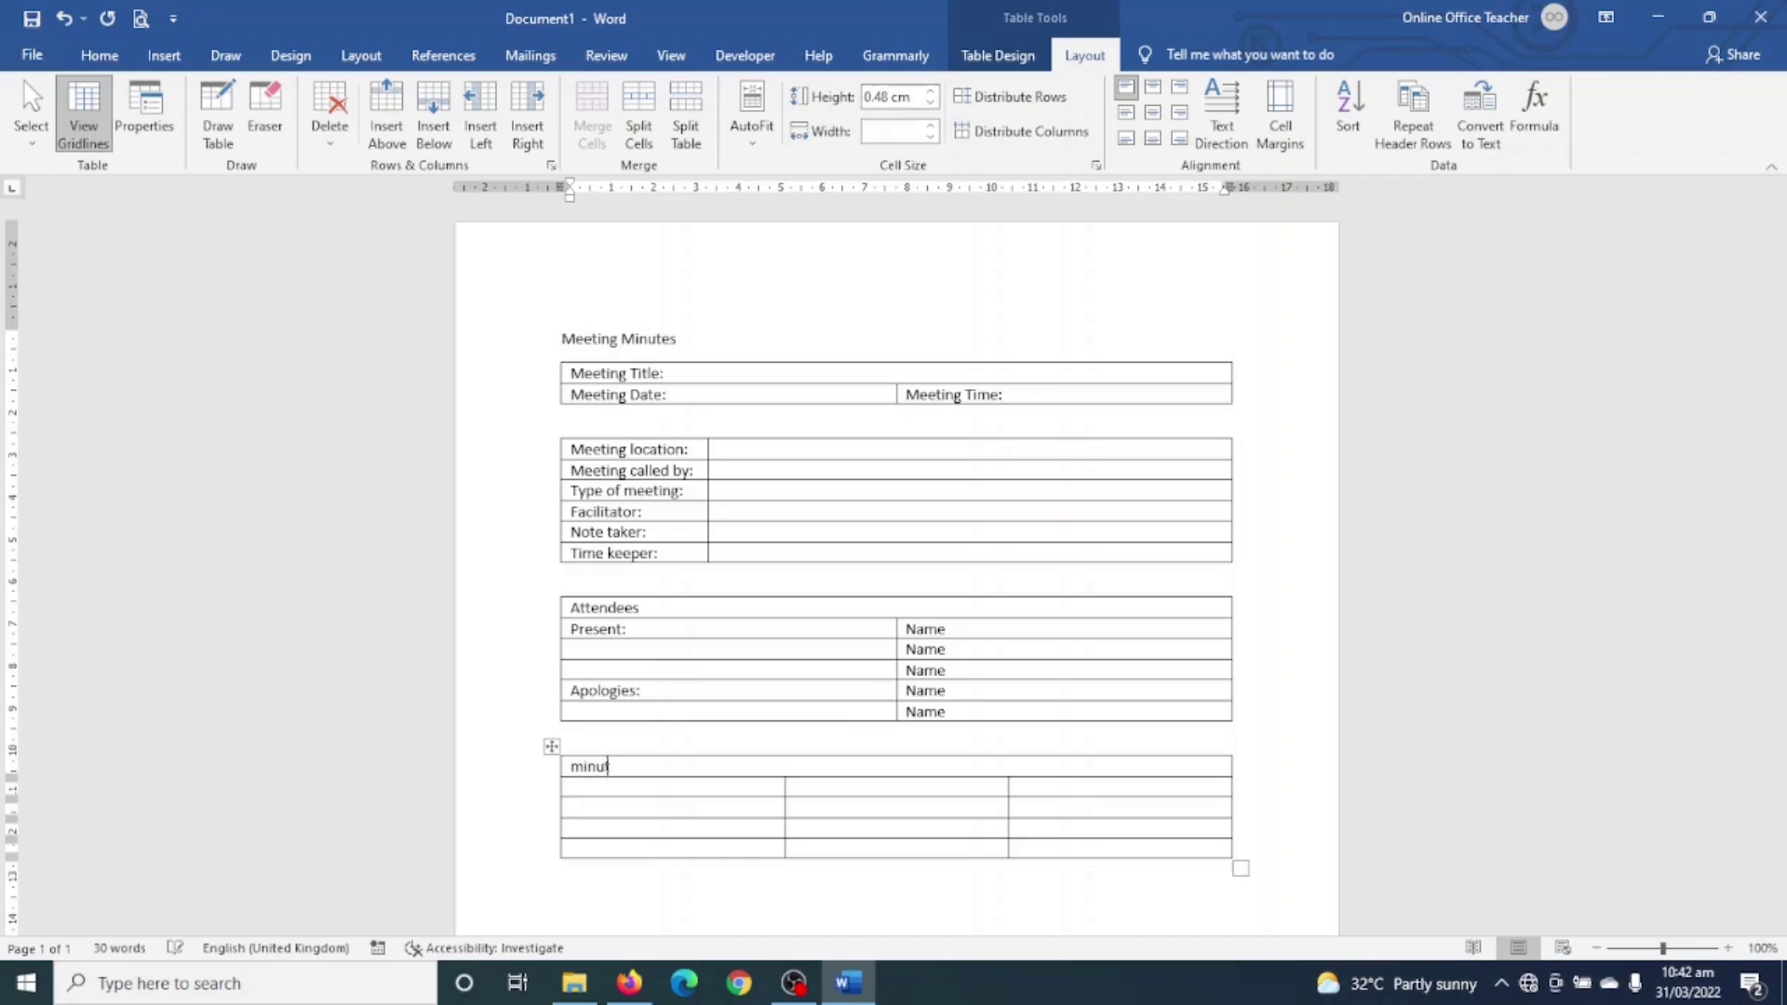
pyautogui.write('es')
pyautogui.press('Tab')
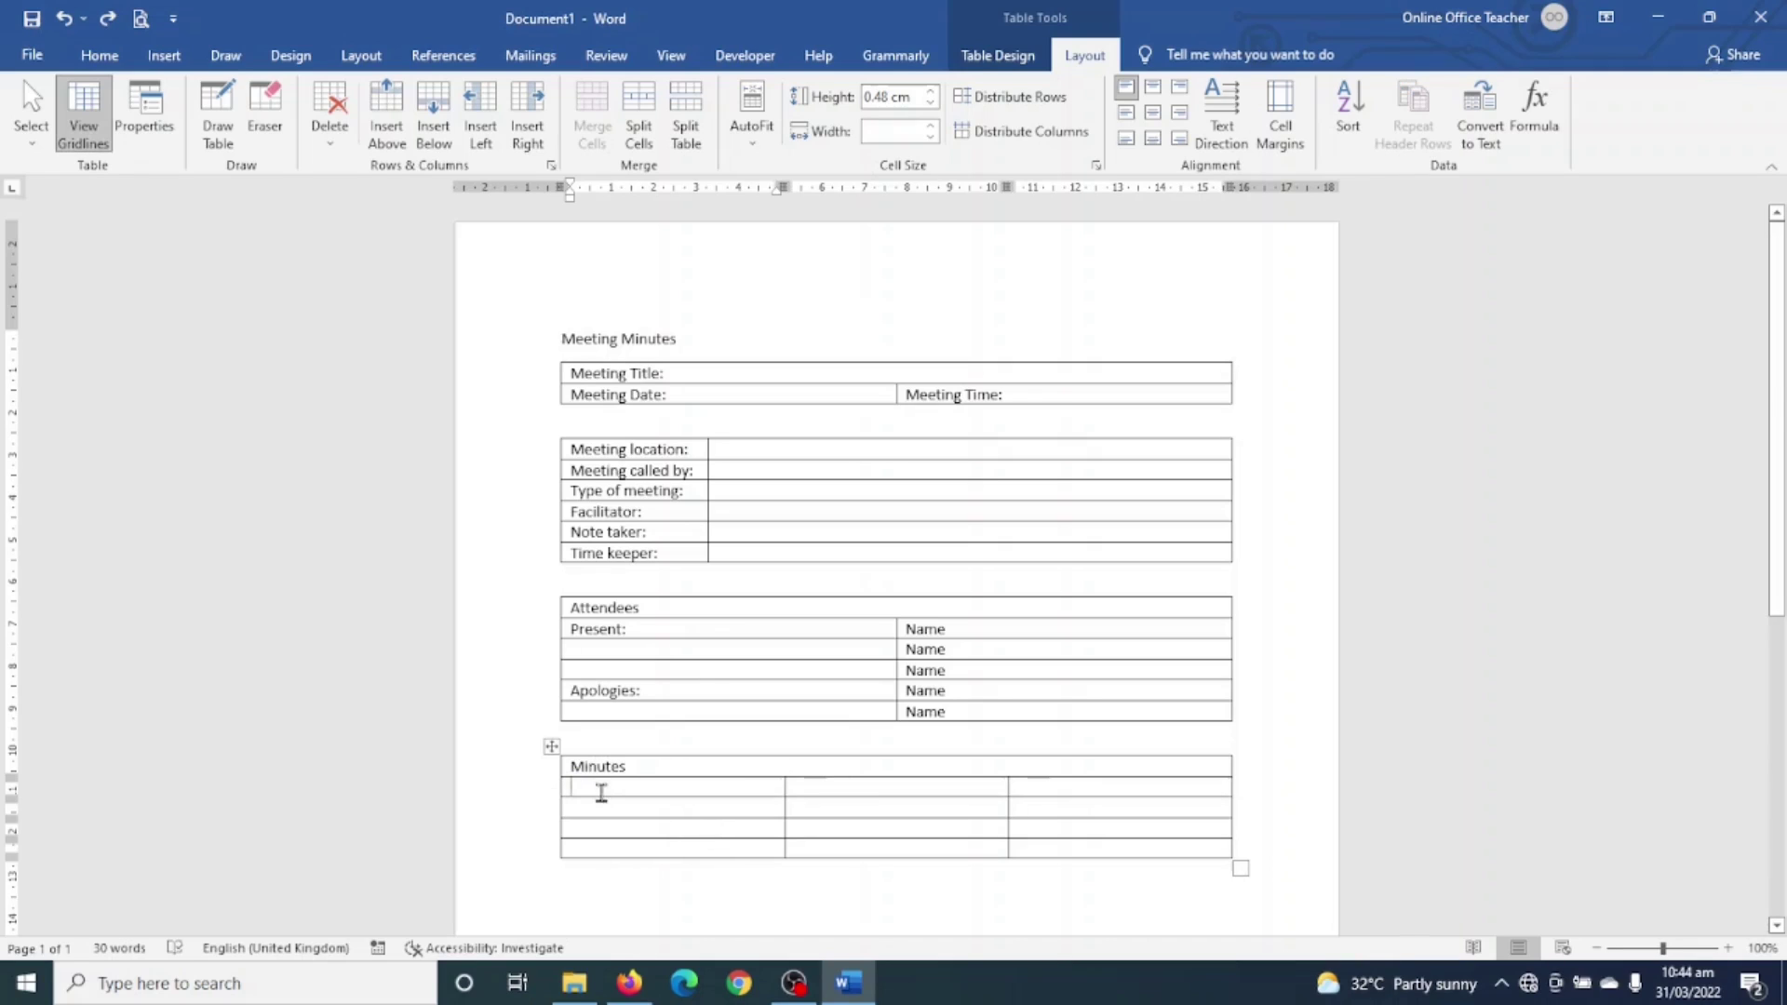
# Step: Enter the headings "Agenda Item" and "Action" in the second and third columns of the row below Minutes
pyautogui.click(859, 787)
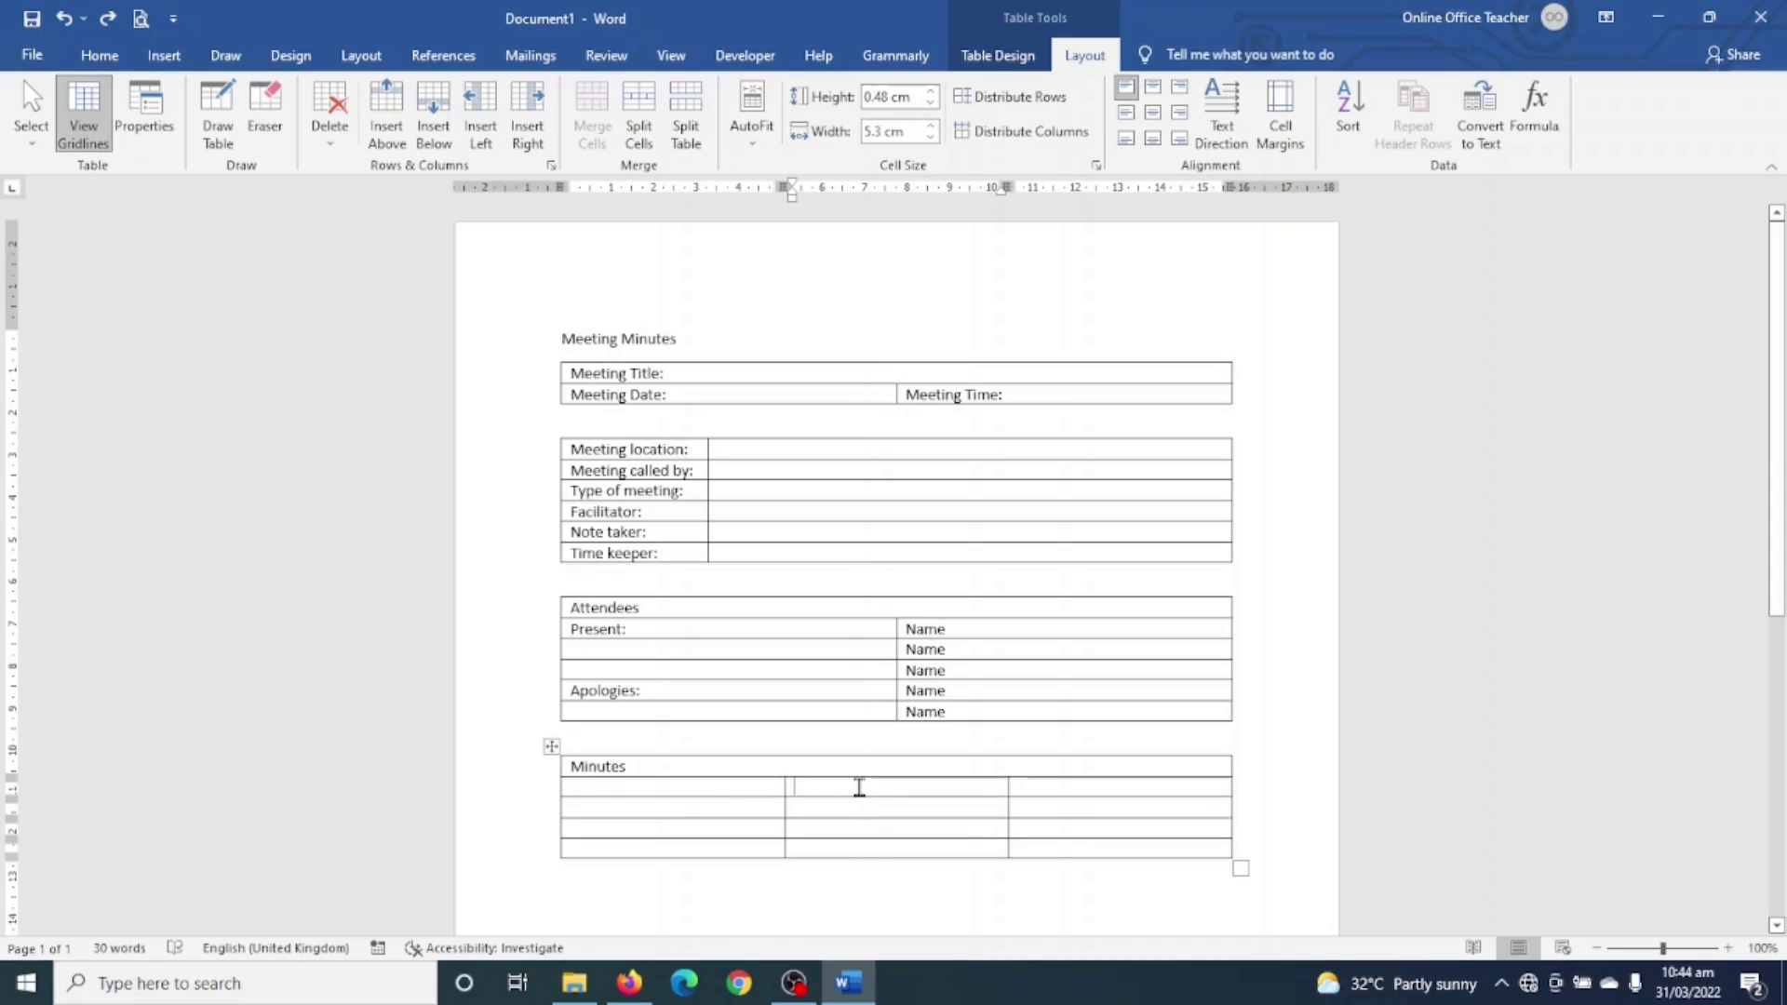
pyautogui.write('agen')
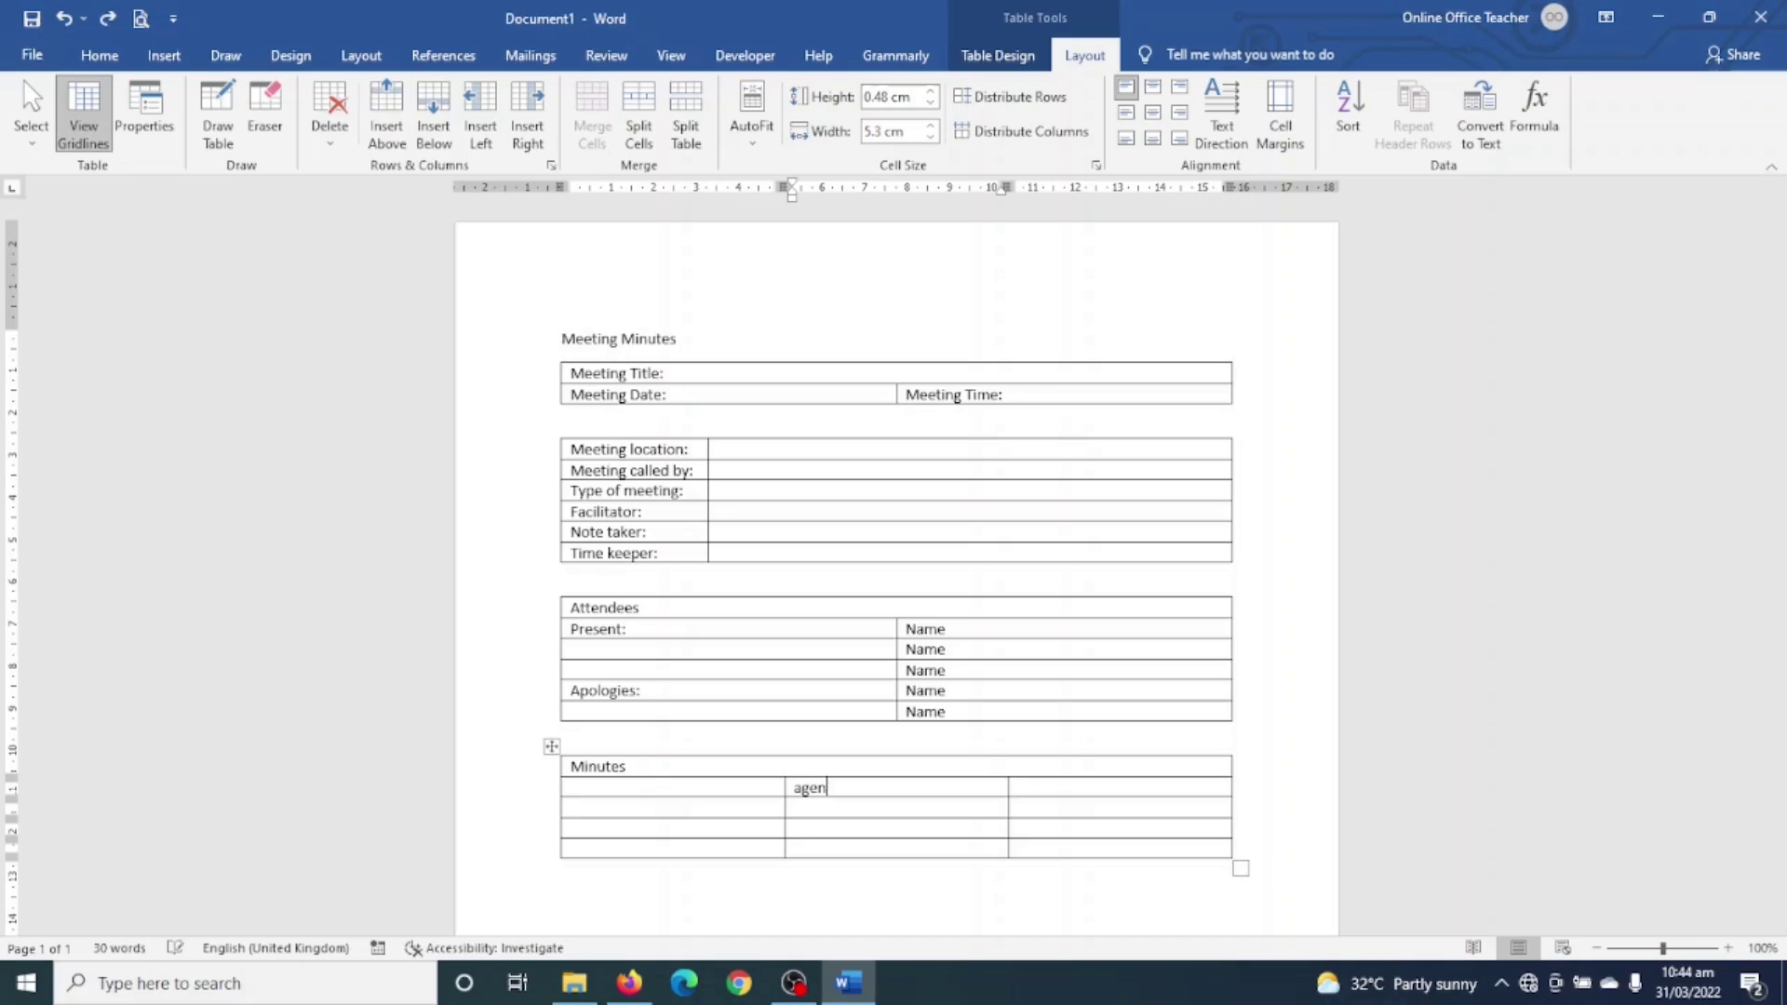
pyautogui.write('da Item')
pyautogui.click(1017, 787)
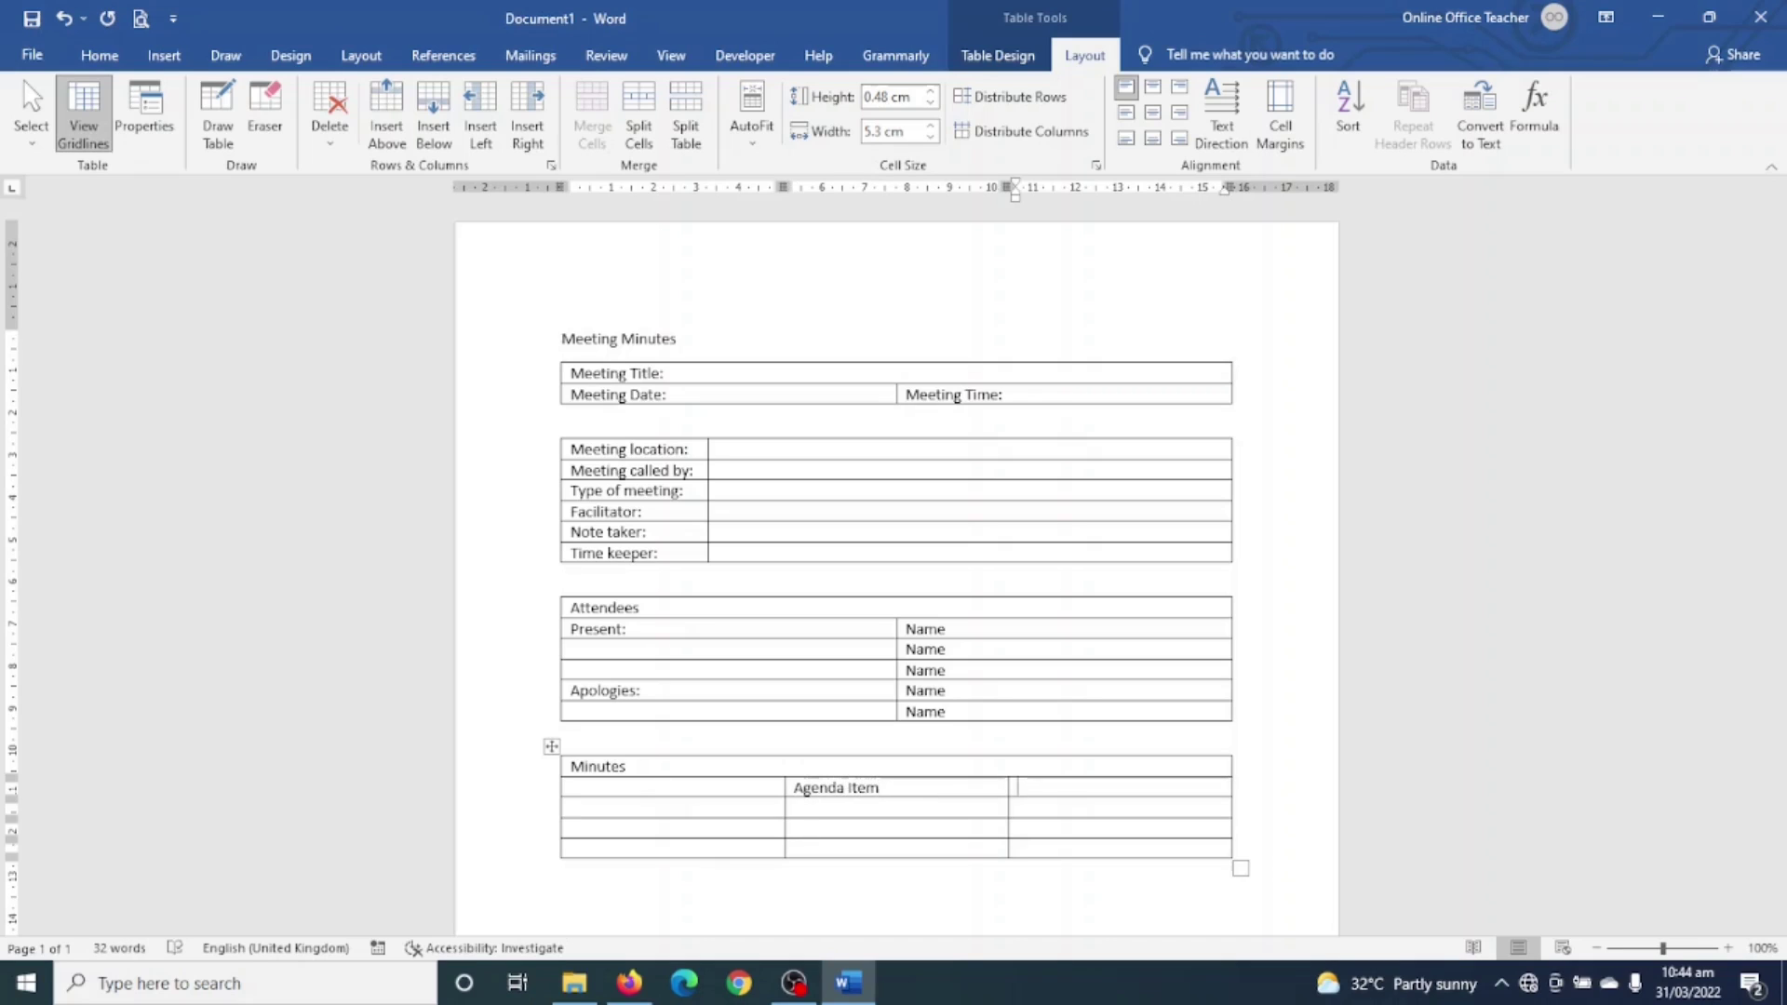
pyautogui.write('action')
pyautogui.press('Tab')
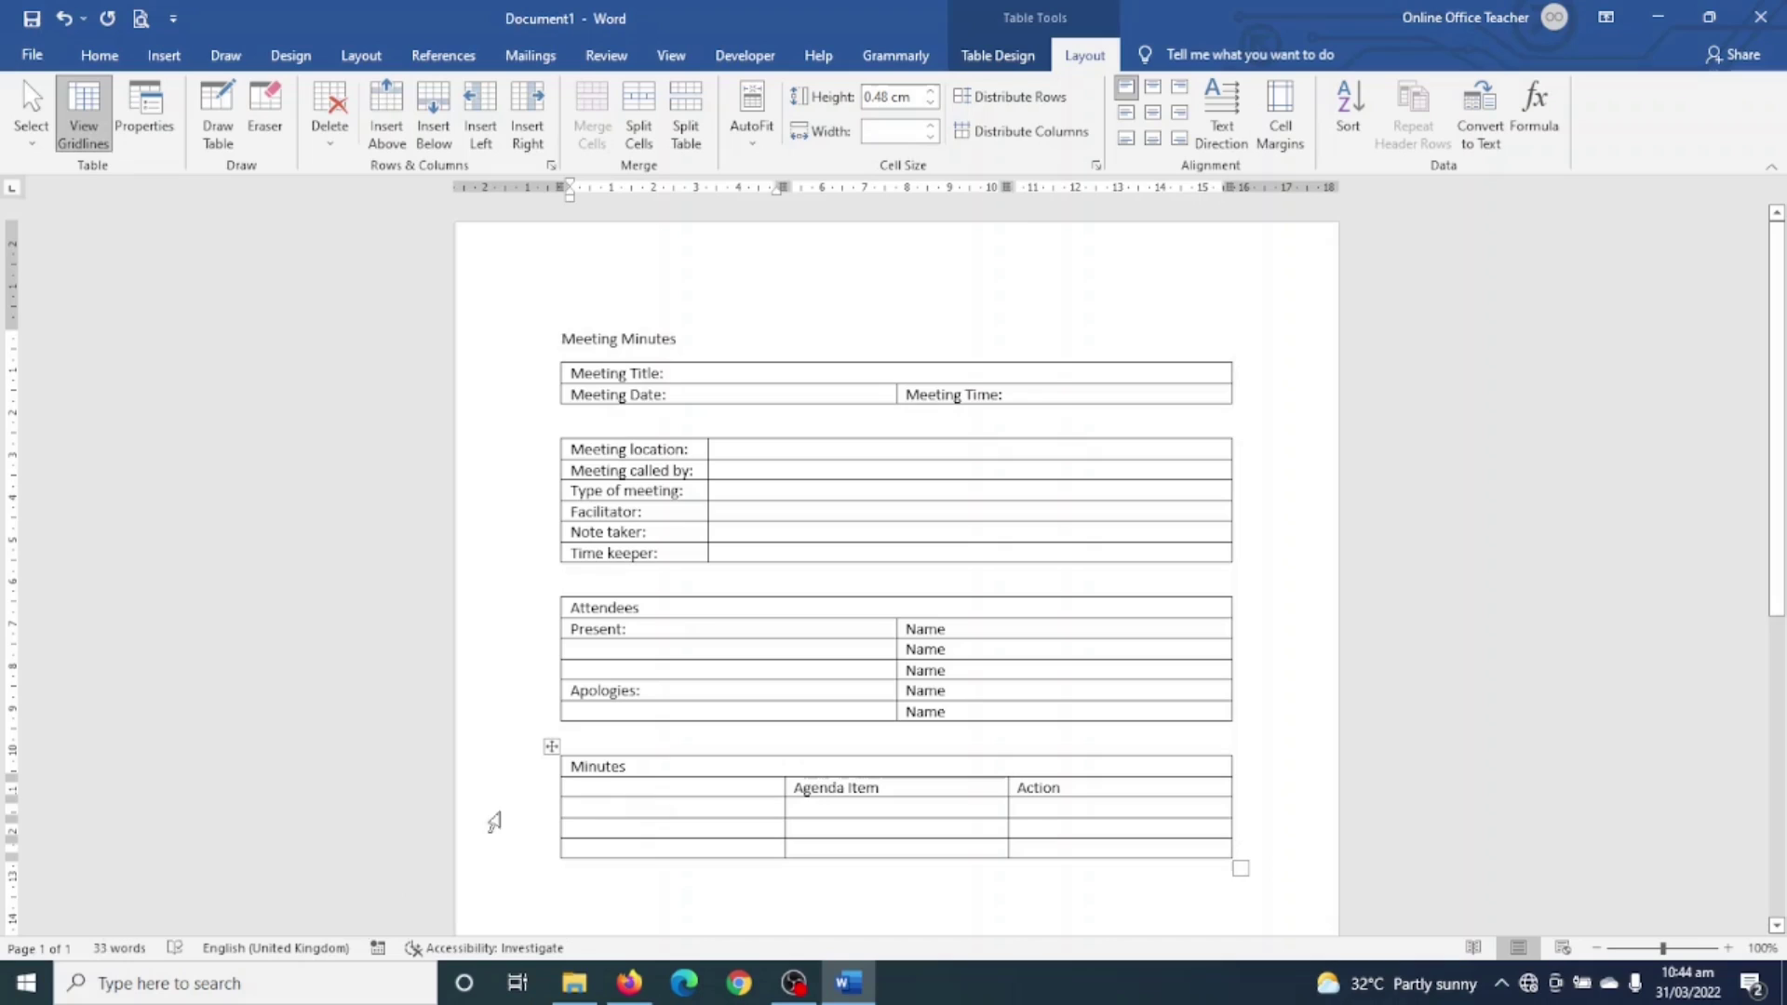
# Step: Number the three remaining rows of the Minutes table 1, 2 and 3, and enter "Topic 1" as the first agenda item
pyautogui.write('1')
pyautogui.click(825, 807)
pyautogui.write('Topic')
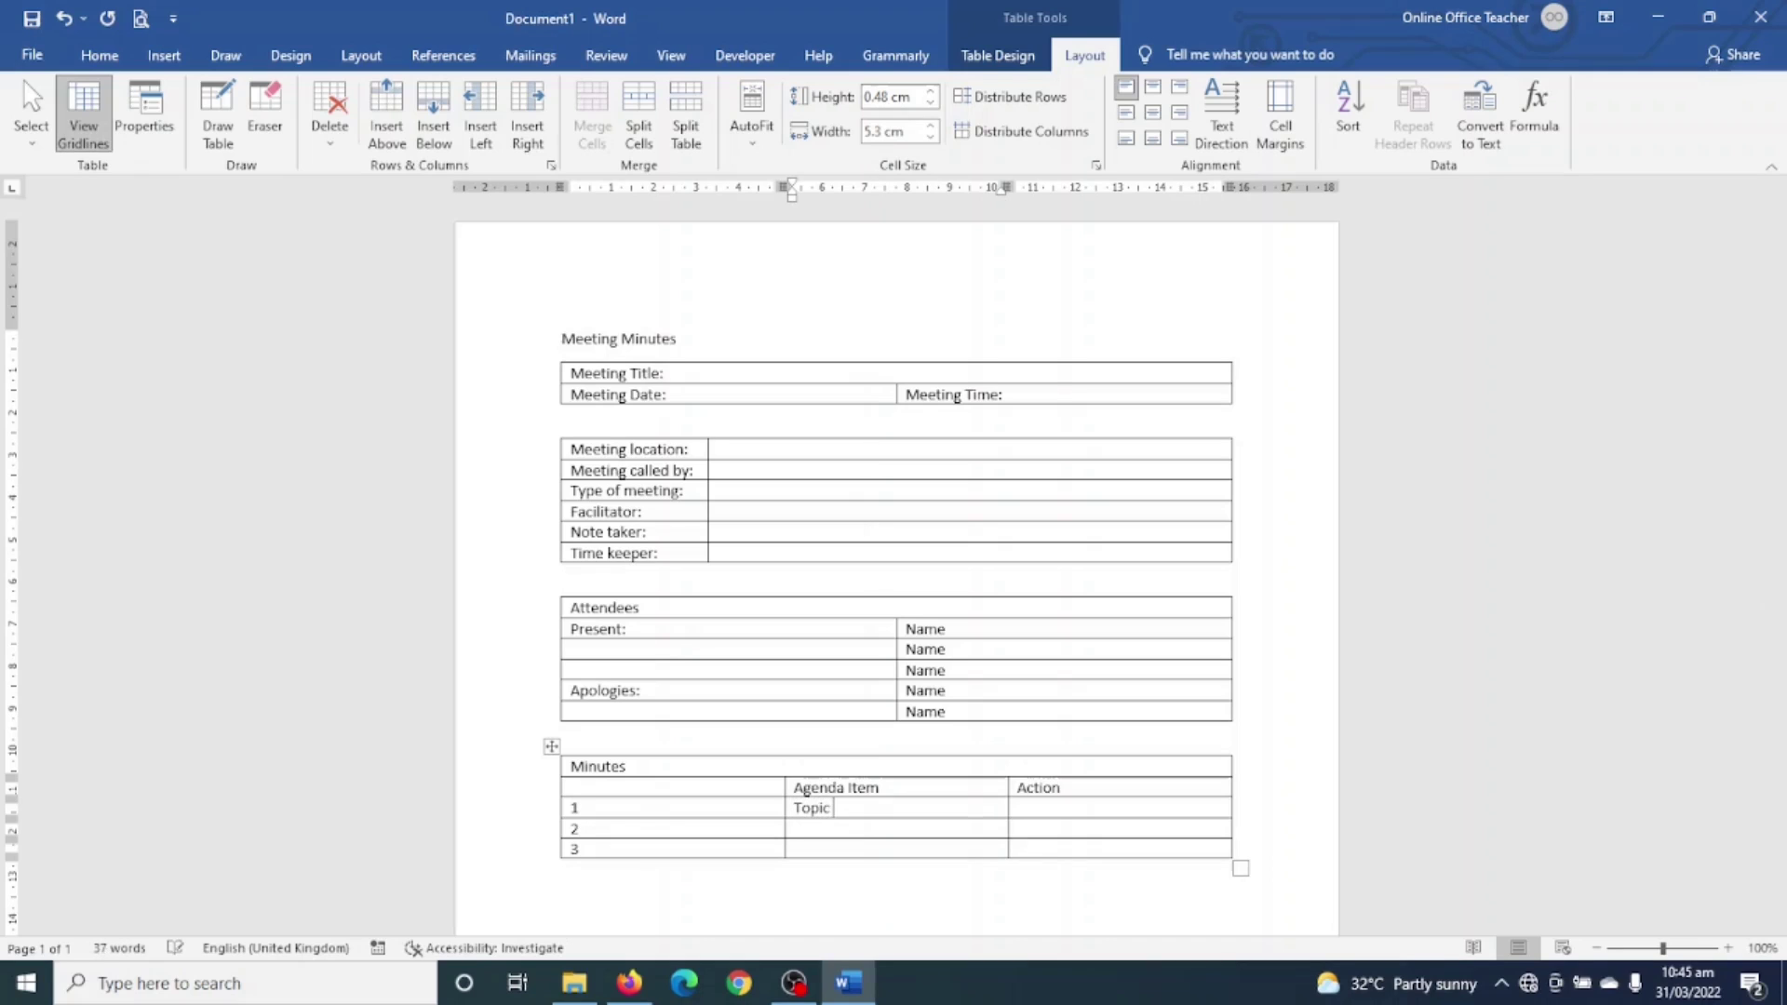
pyautogui.write(' 1')
# Step: Add a lettered list under Topic 1 with items (a) and (b), each reading "Discussion/comments"
pyautogui.press('Return')
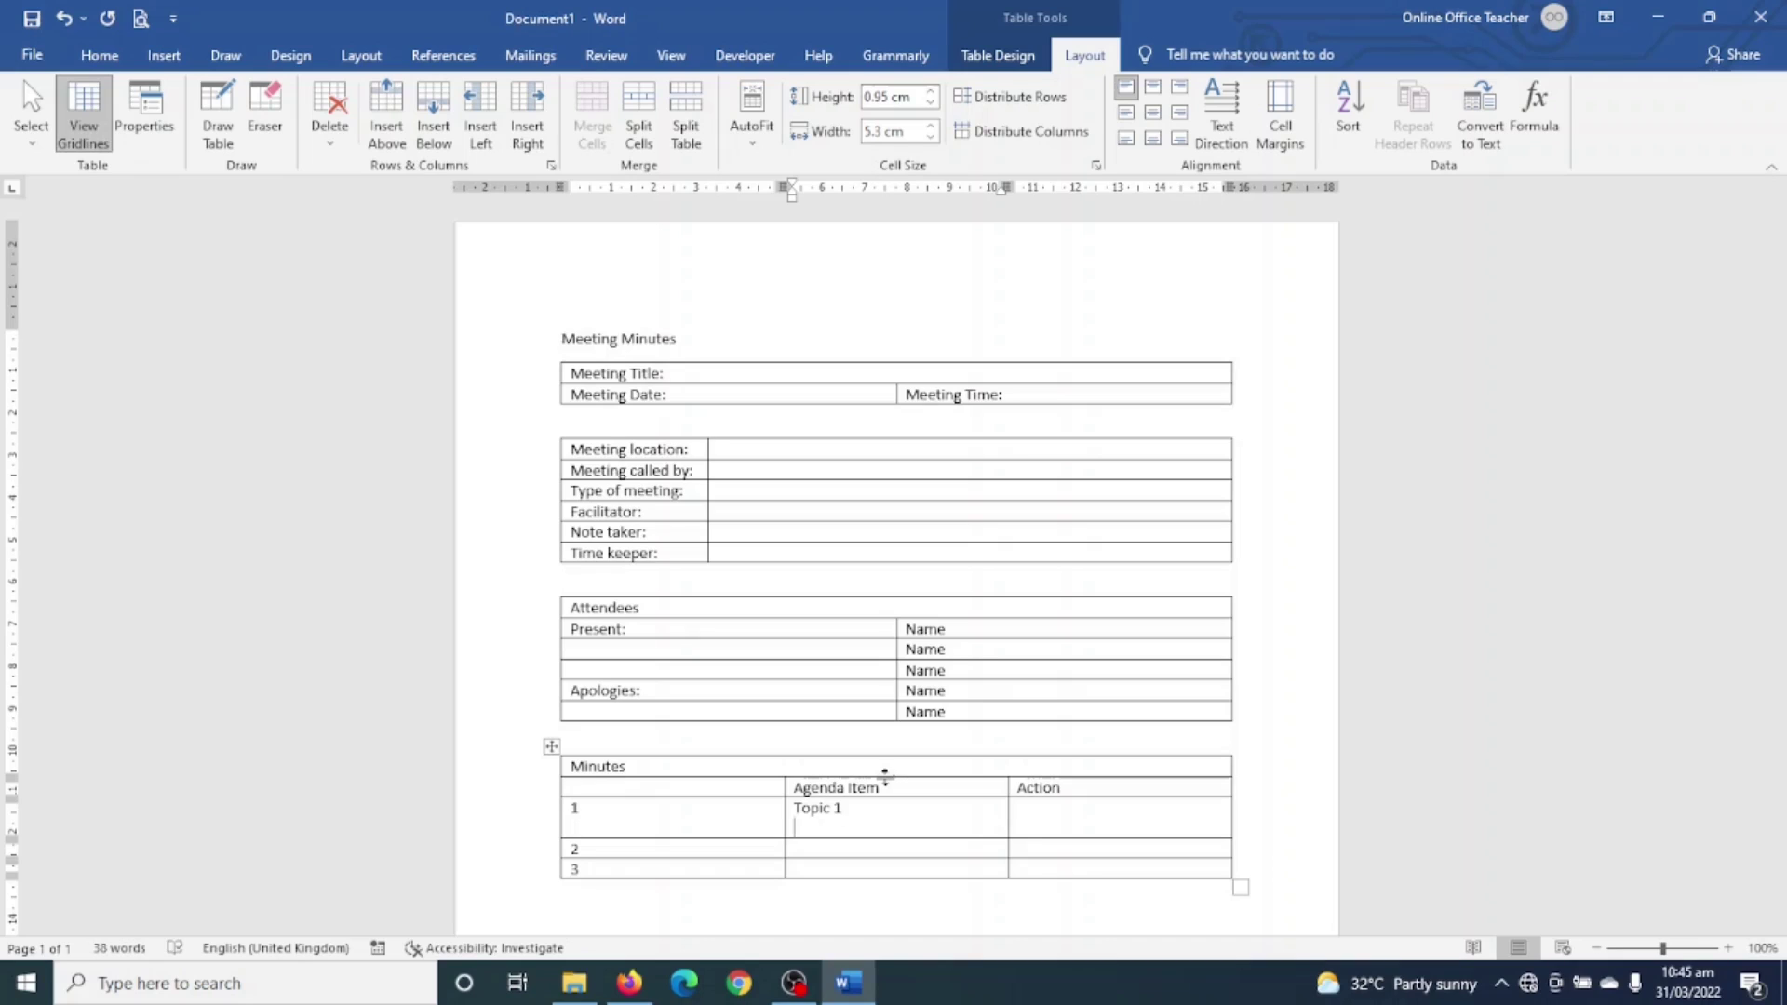
pyautogui.press('Return')
pyautogui.write('(a)')
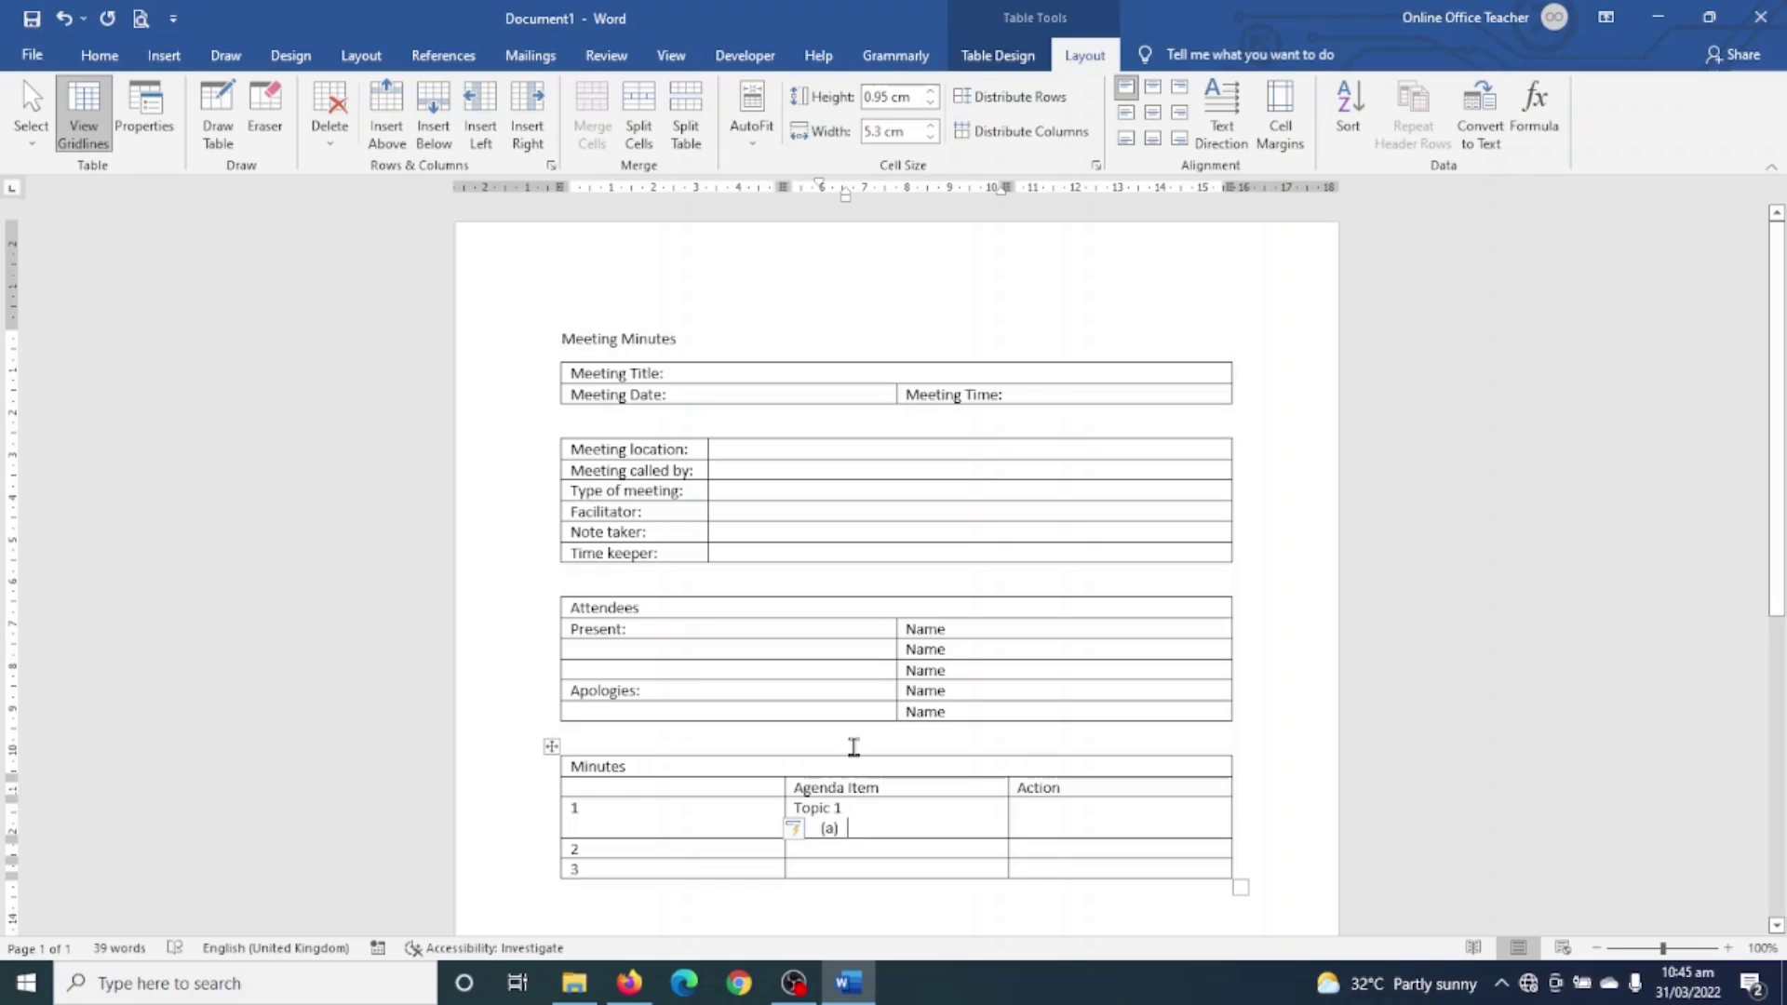
pyautogui.write('discussio')
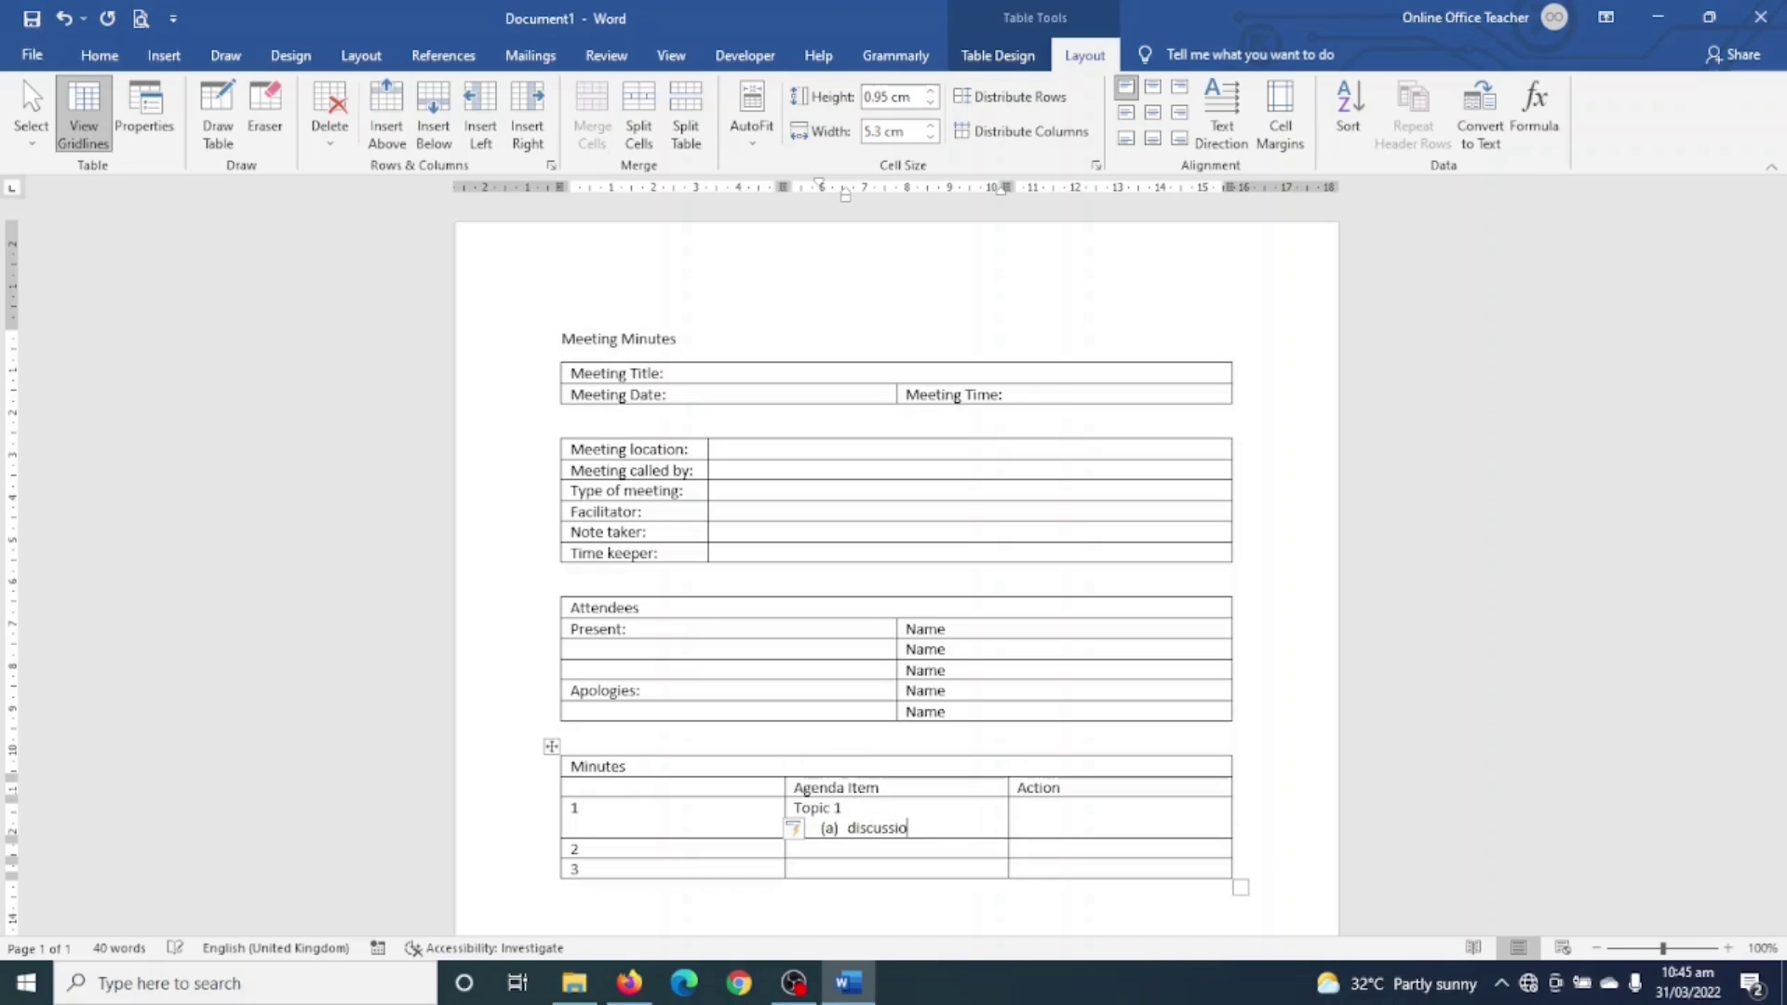
pyautogui.write('n/comments')
pyautogui.press('Return')
pyautogui.write('discussion')
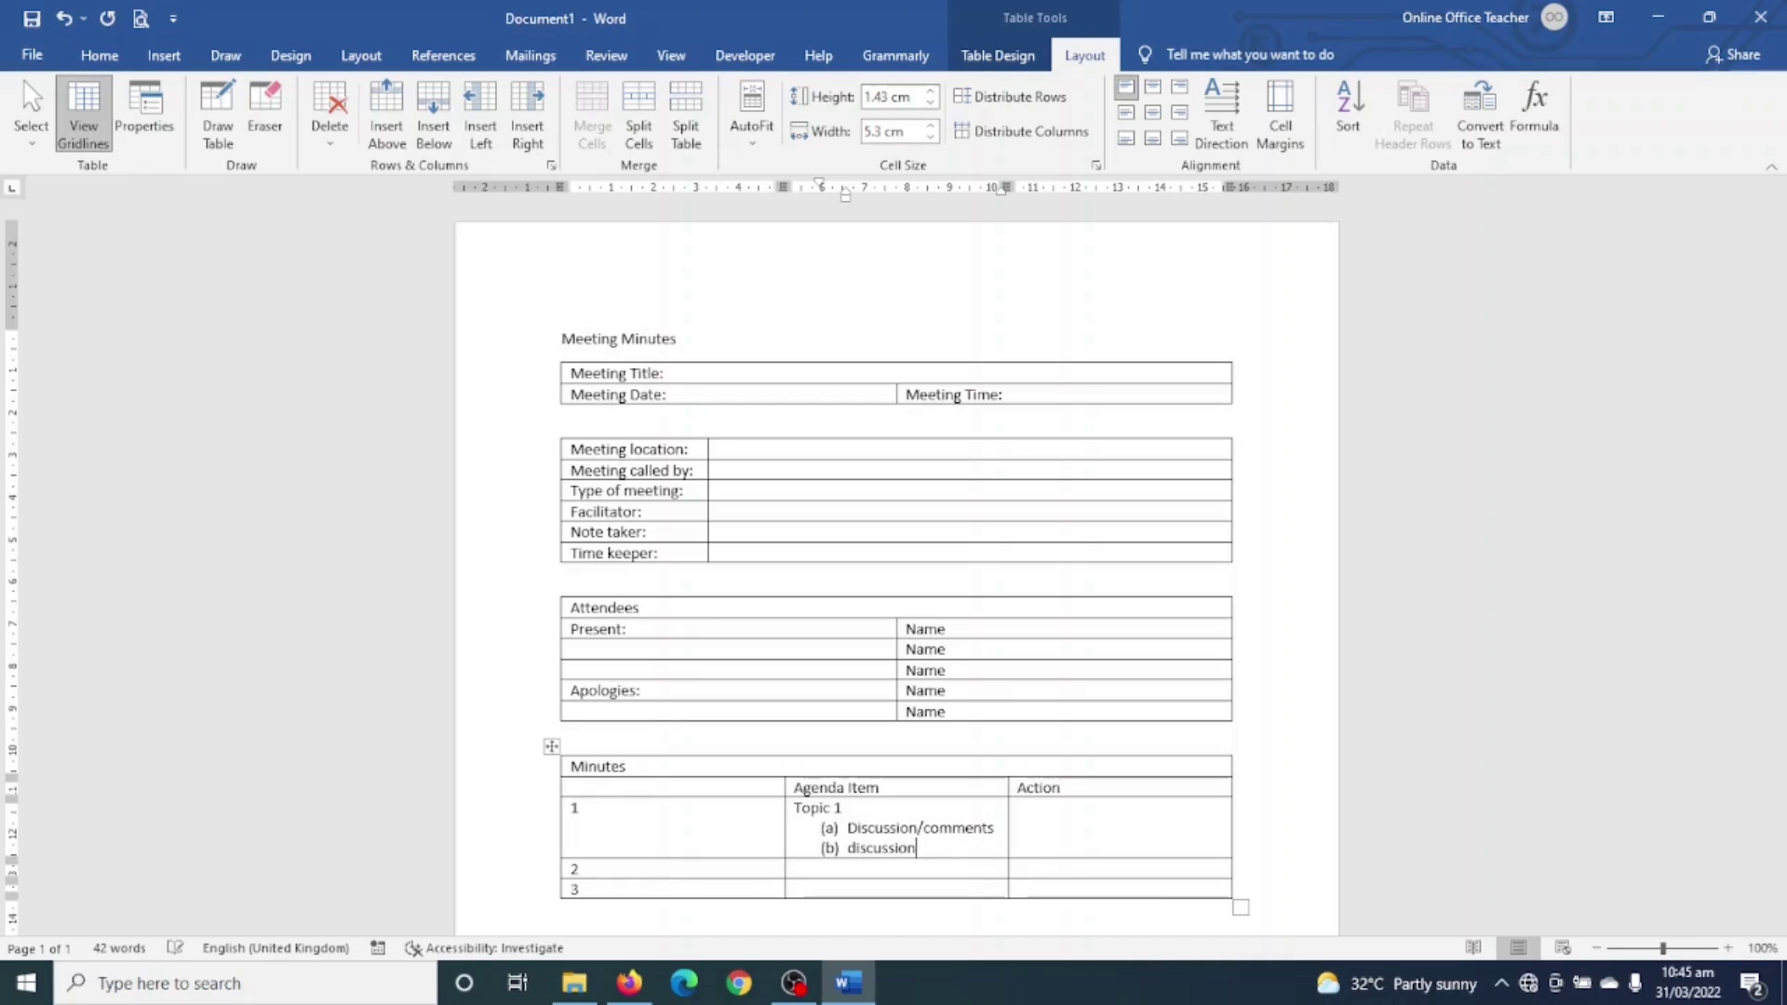
pyautogui.write('s/comments')
# Step: Enter "Name" in the Action cell of the Topic 1 row
pyautogui.click(1070, 824)
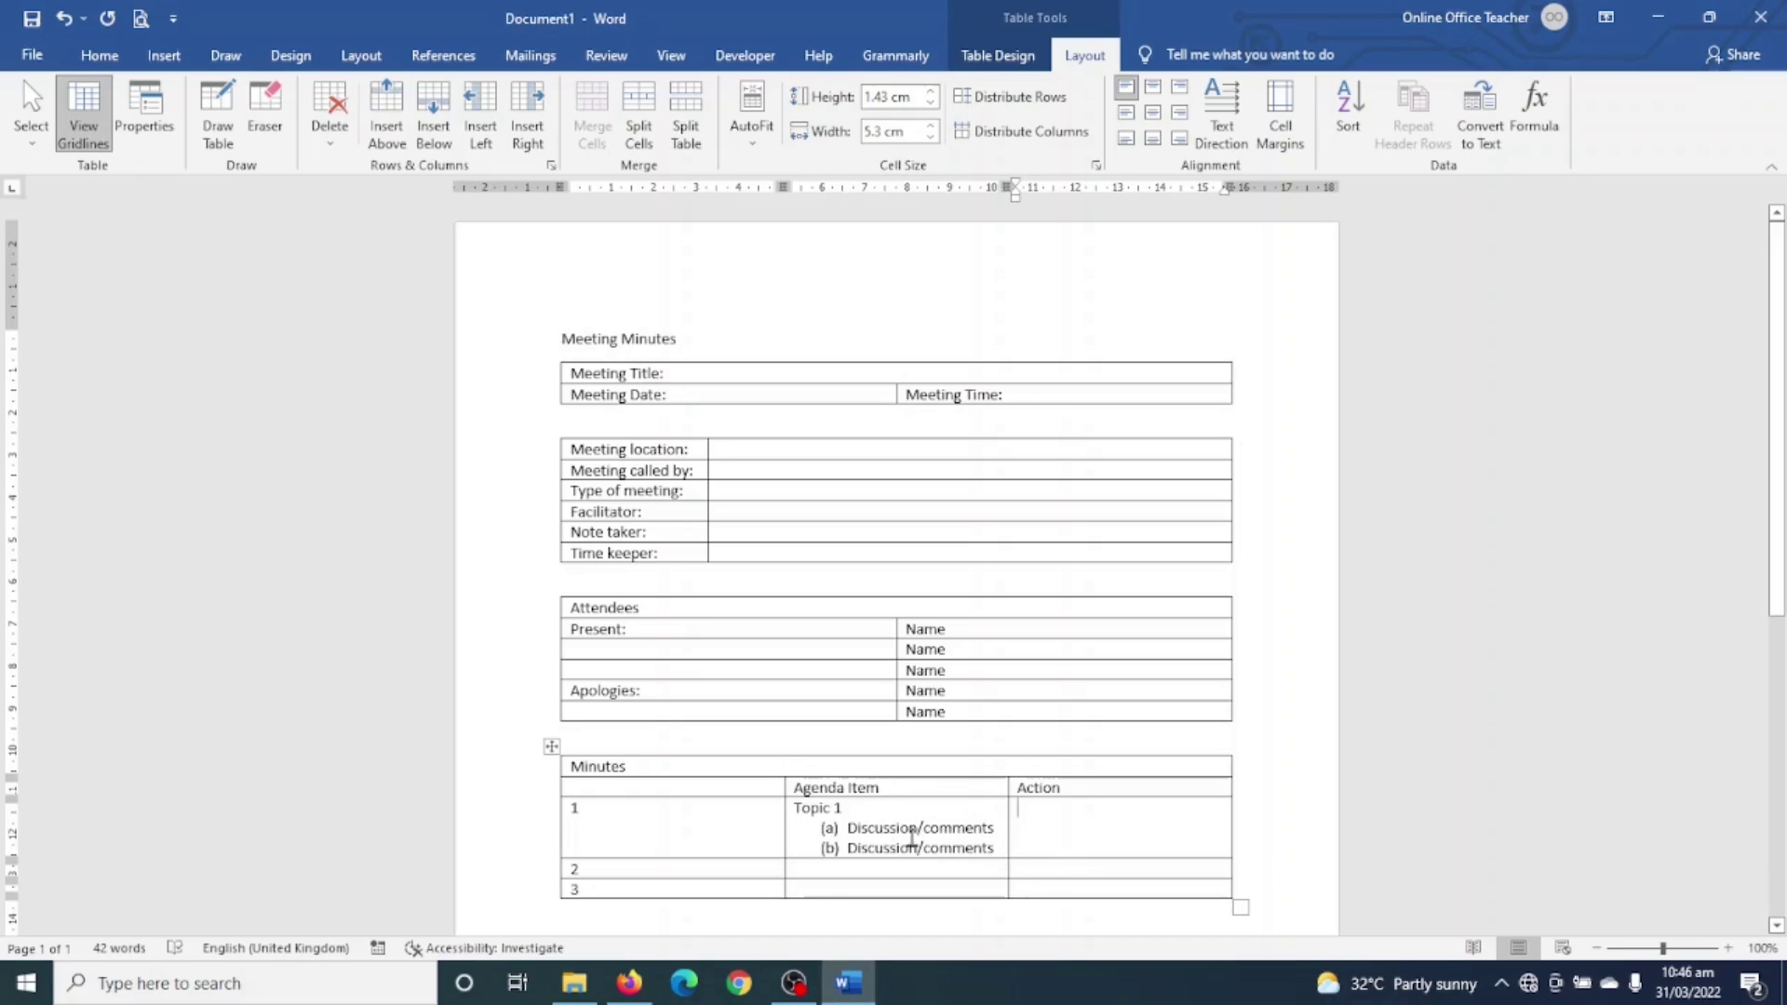
pyautogui.write('name')
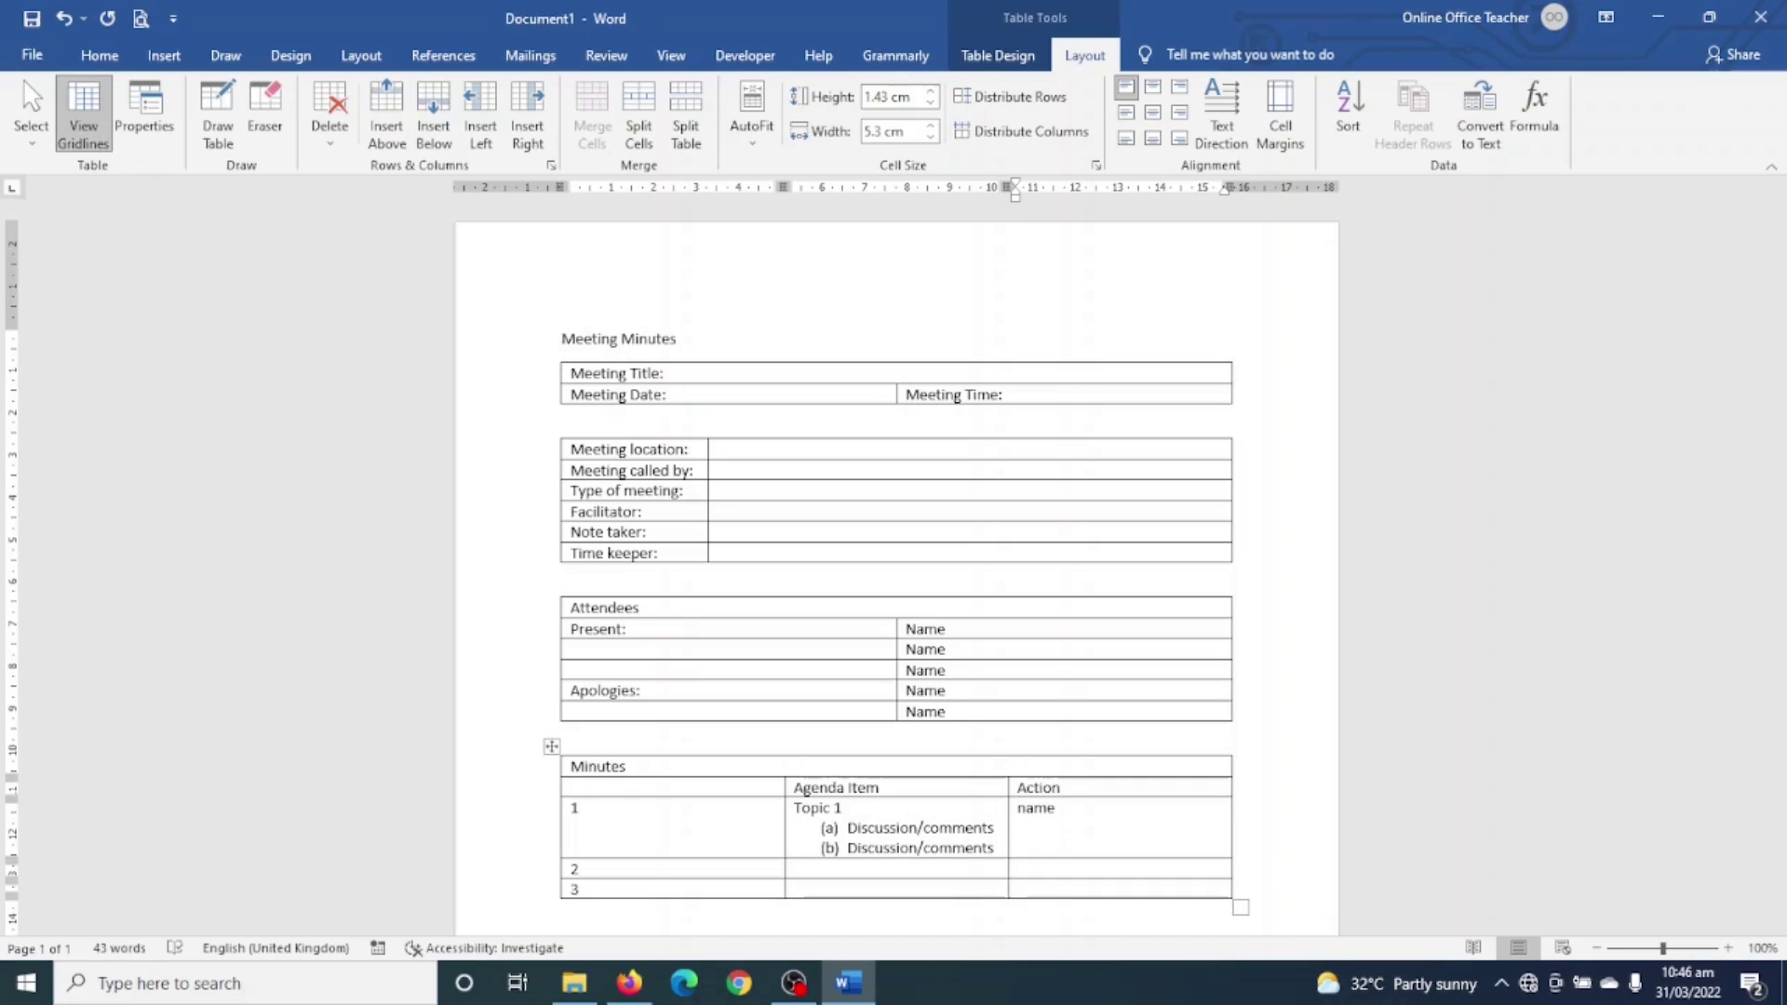
pyautogui.press('Tab')
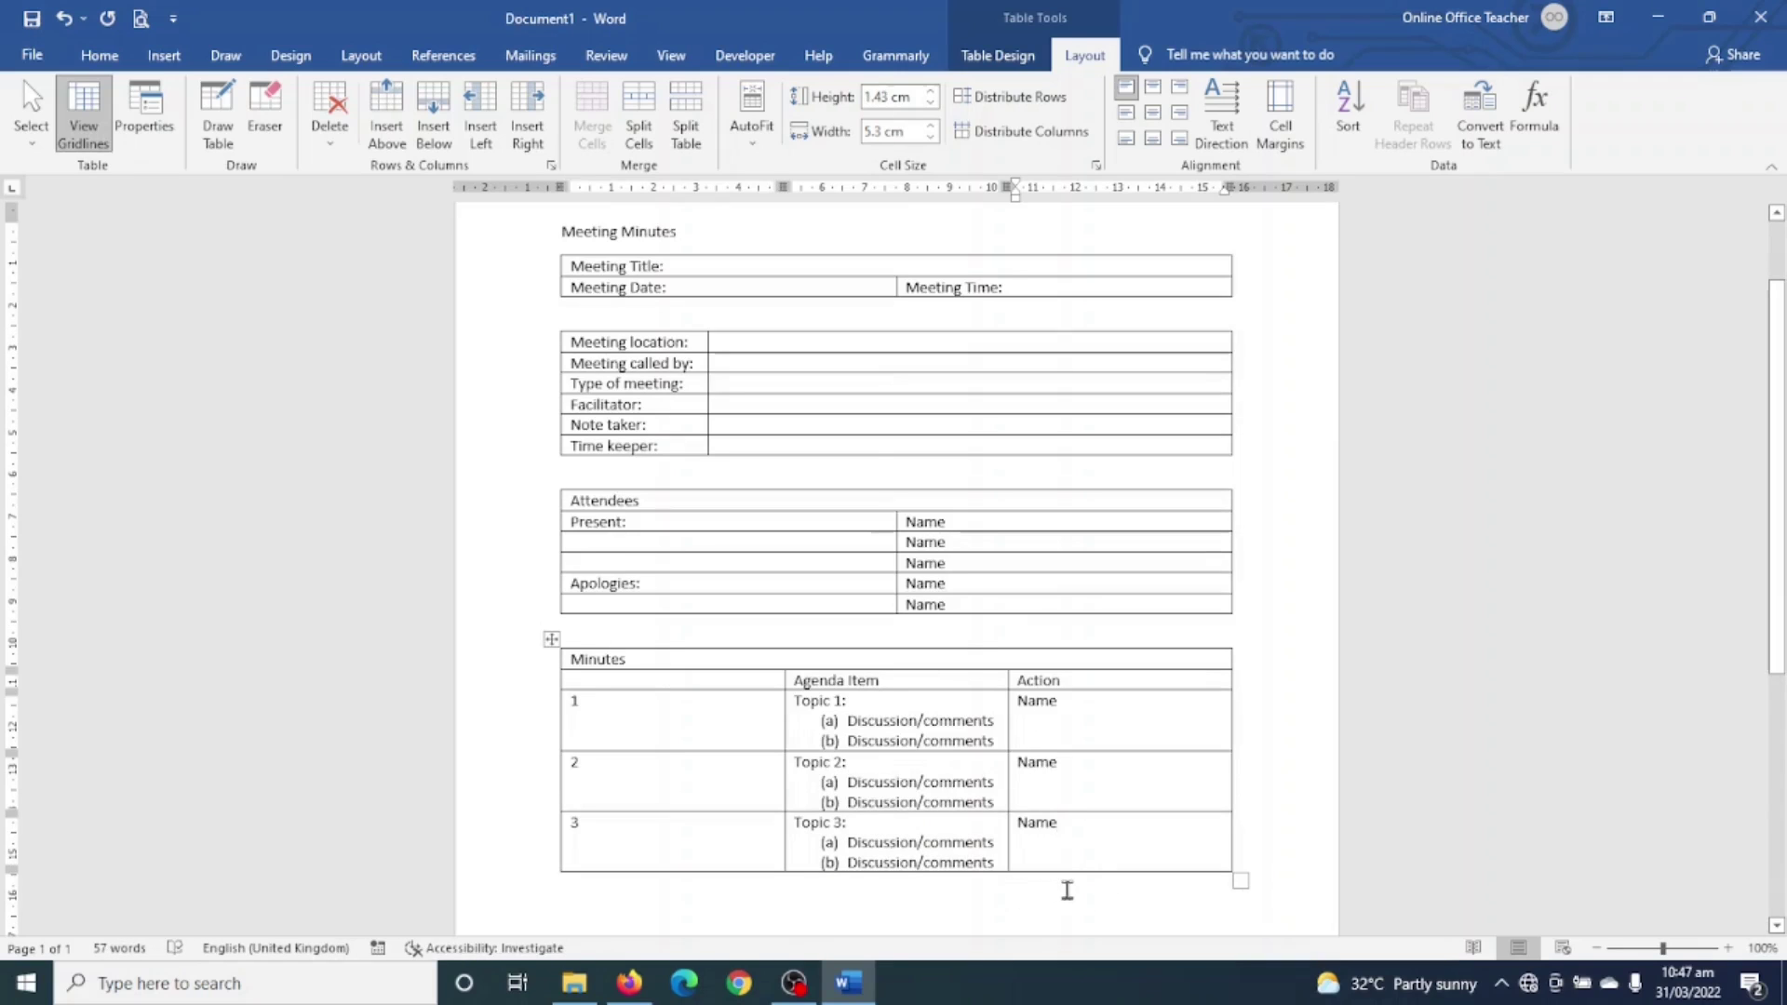
# Step: Center the Meeting Minutes title above the first table and change its text to uppercase
pyautogui.scroll(2, 1068, 891)
pyautogui.scroll(-5, 1069, 698)
pyautogui.scroll(3, 1076, 701)
pyautogui.scroll(2, 1076, 701)
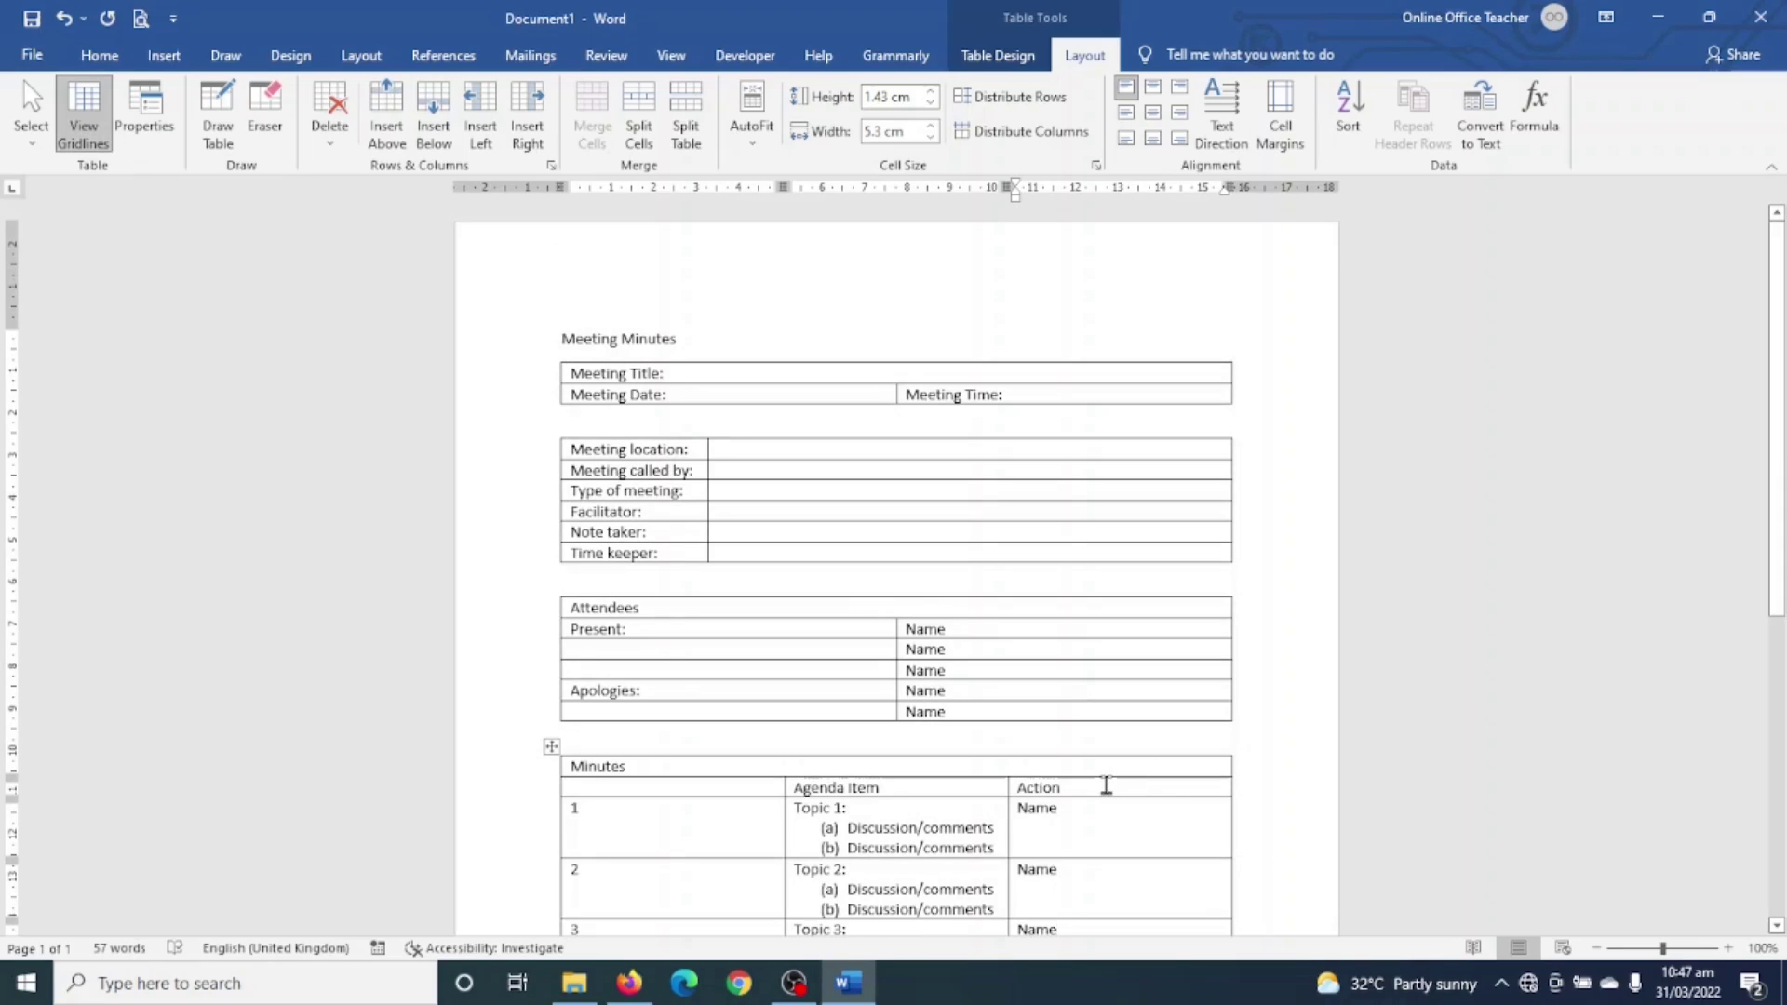
pyautogui.click(530, 351)
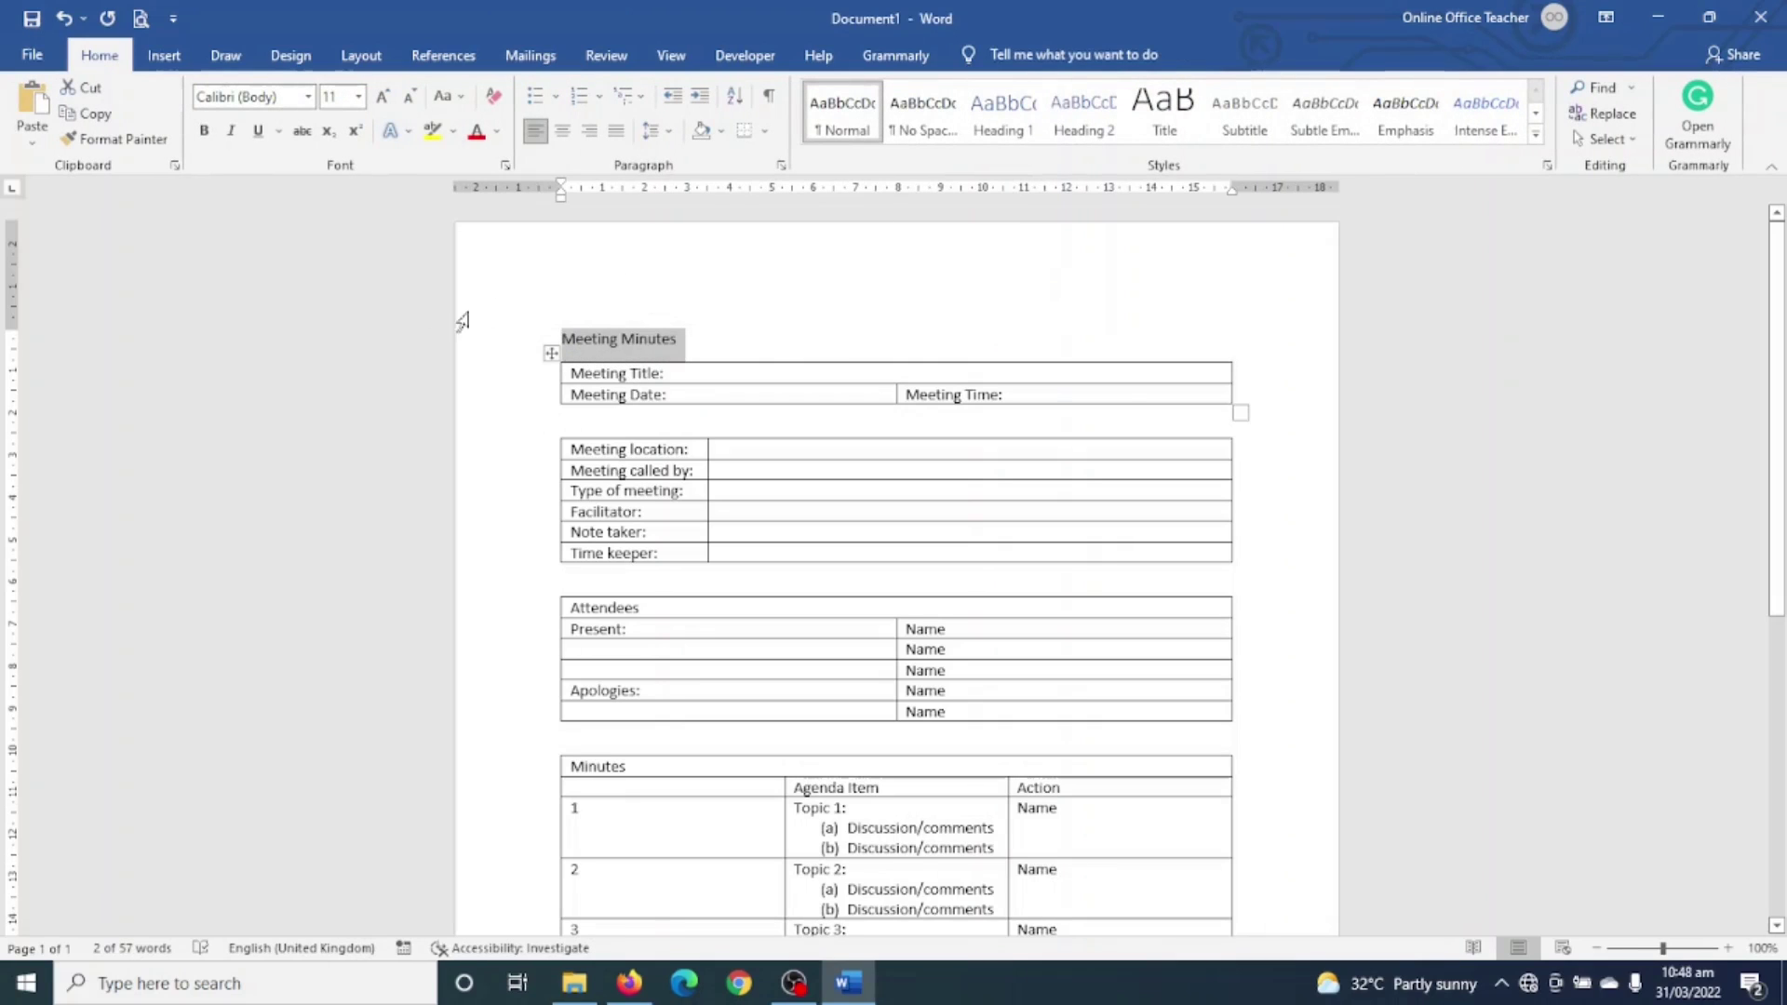
pyautogui.click(561, 133)
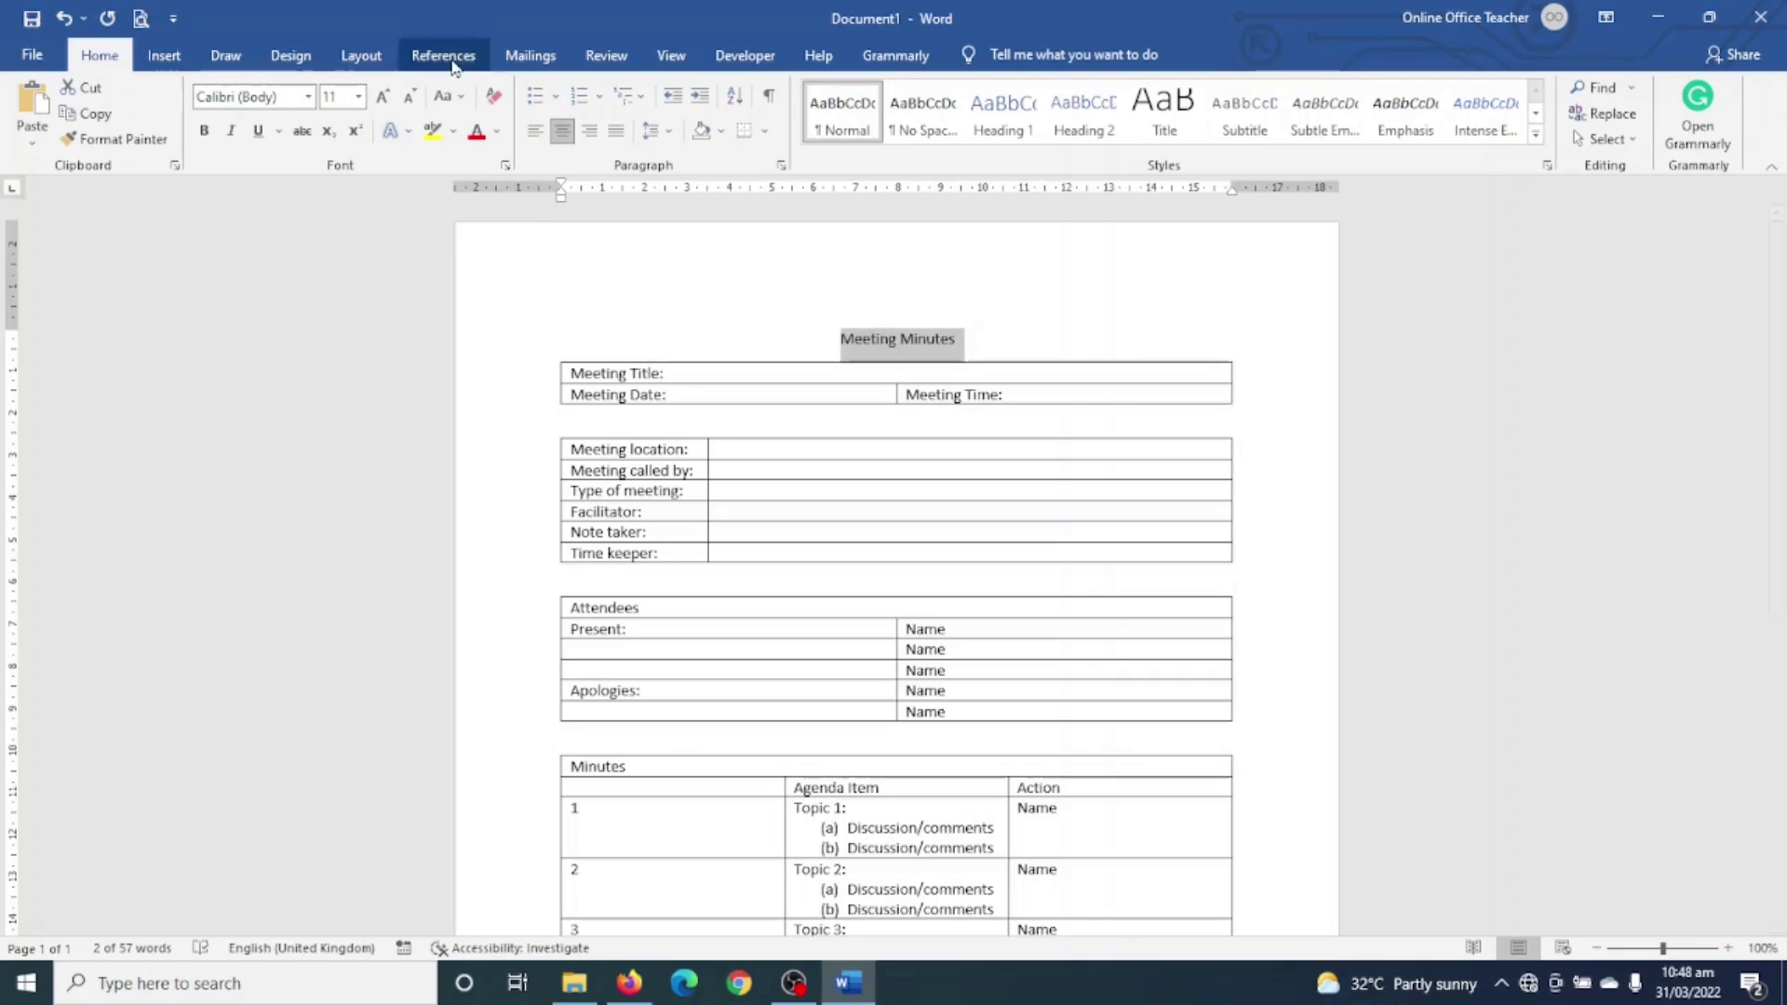
pyautogui.click(446, 96)
pyautogui.click(494, 179)
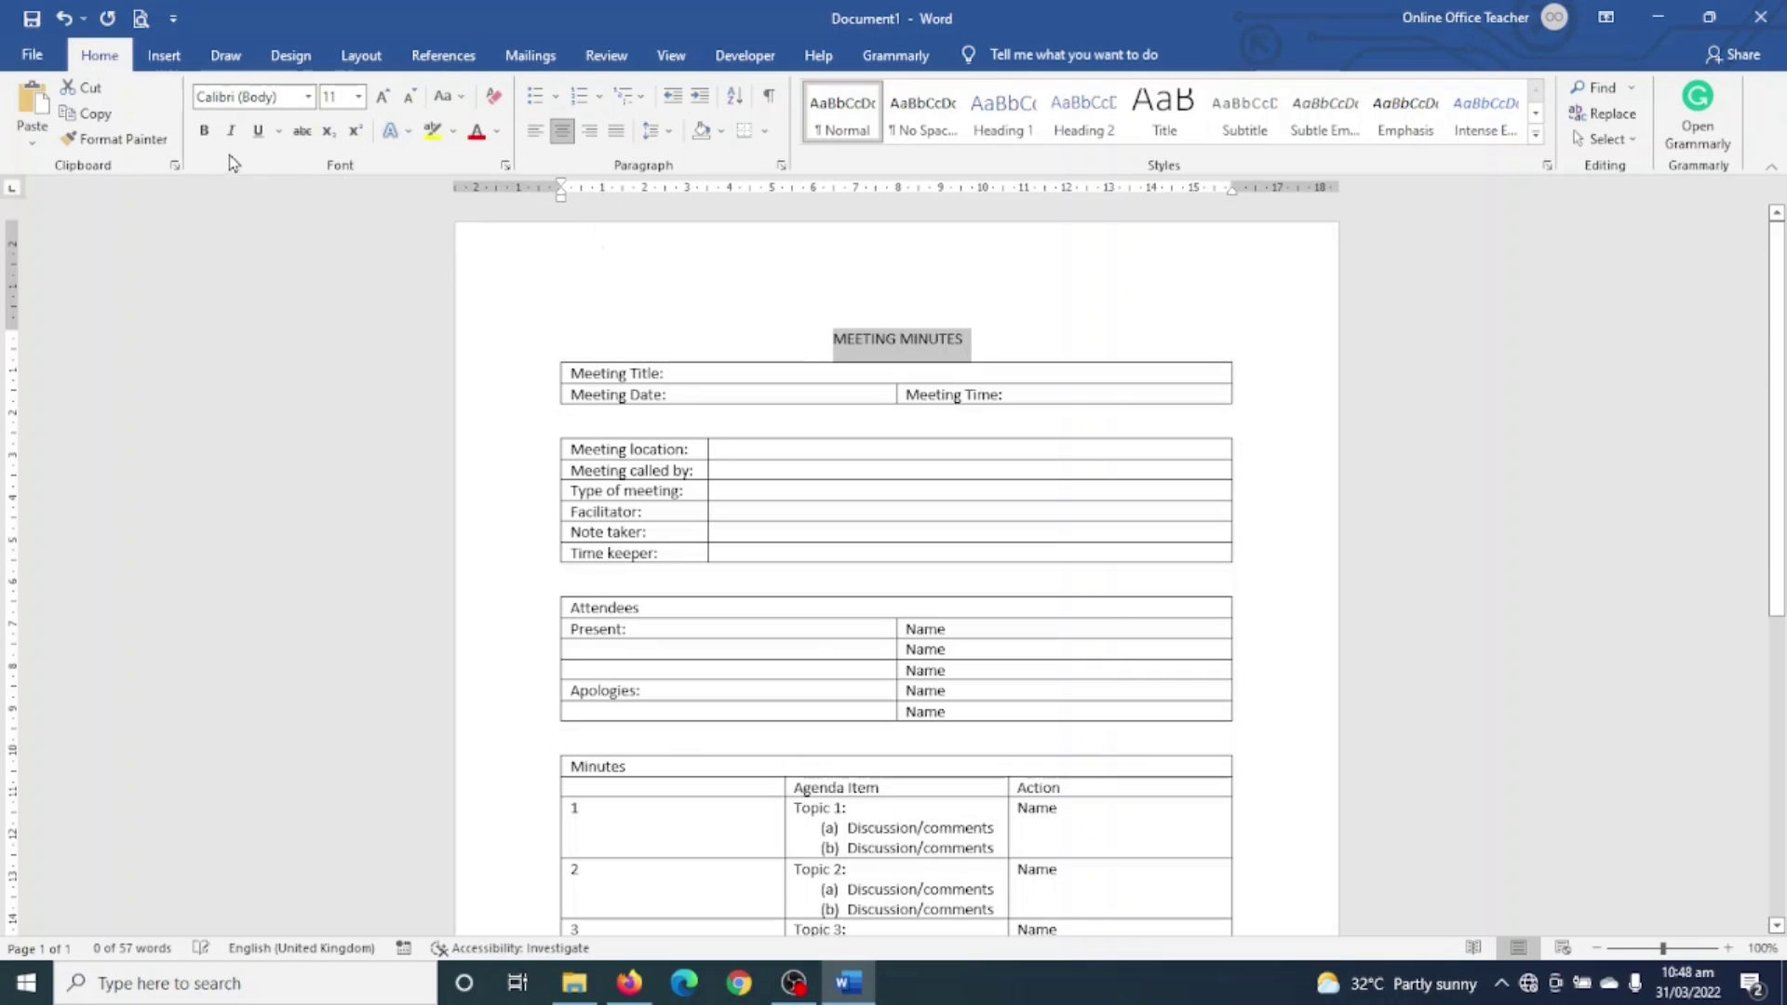
# Step: Make the MEETING MINUTES title bold and increase its font size to 20
pyautogui.click(204, 131)
pyautogui.click(382, 96)
pyautogui.click(383, 97)
pyautogui.click(383, 97)
pyautogui.click(383, 97)
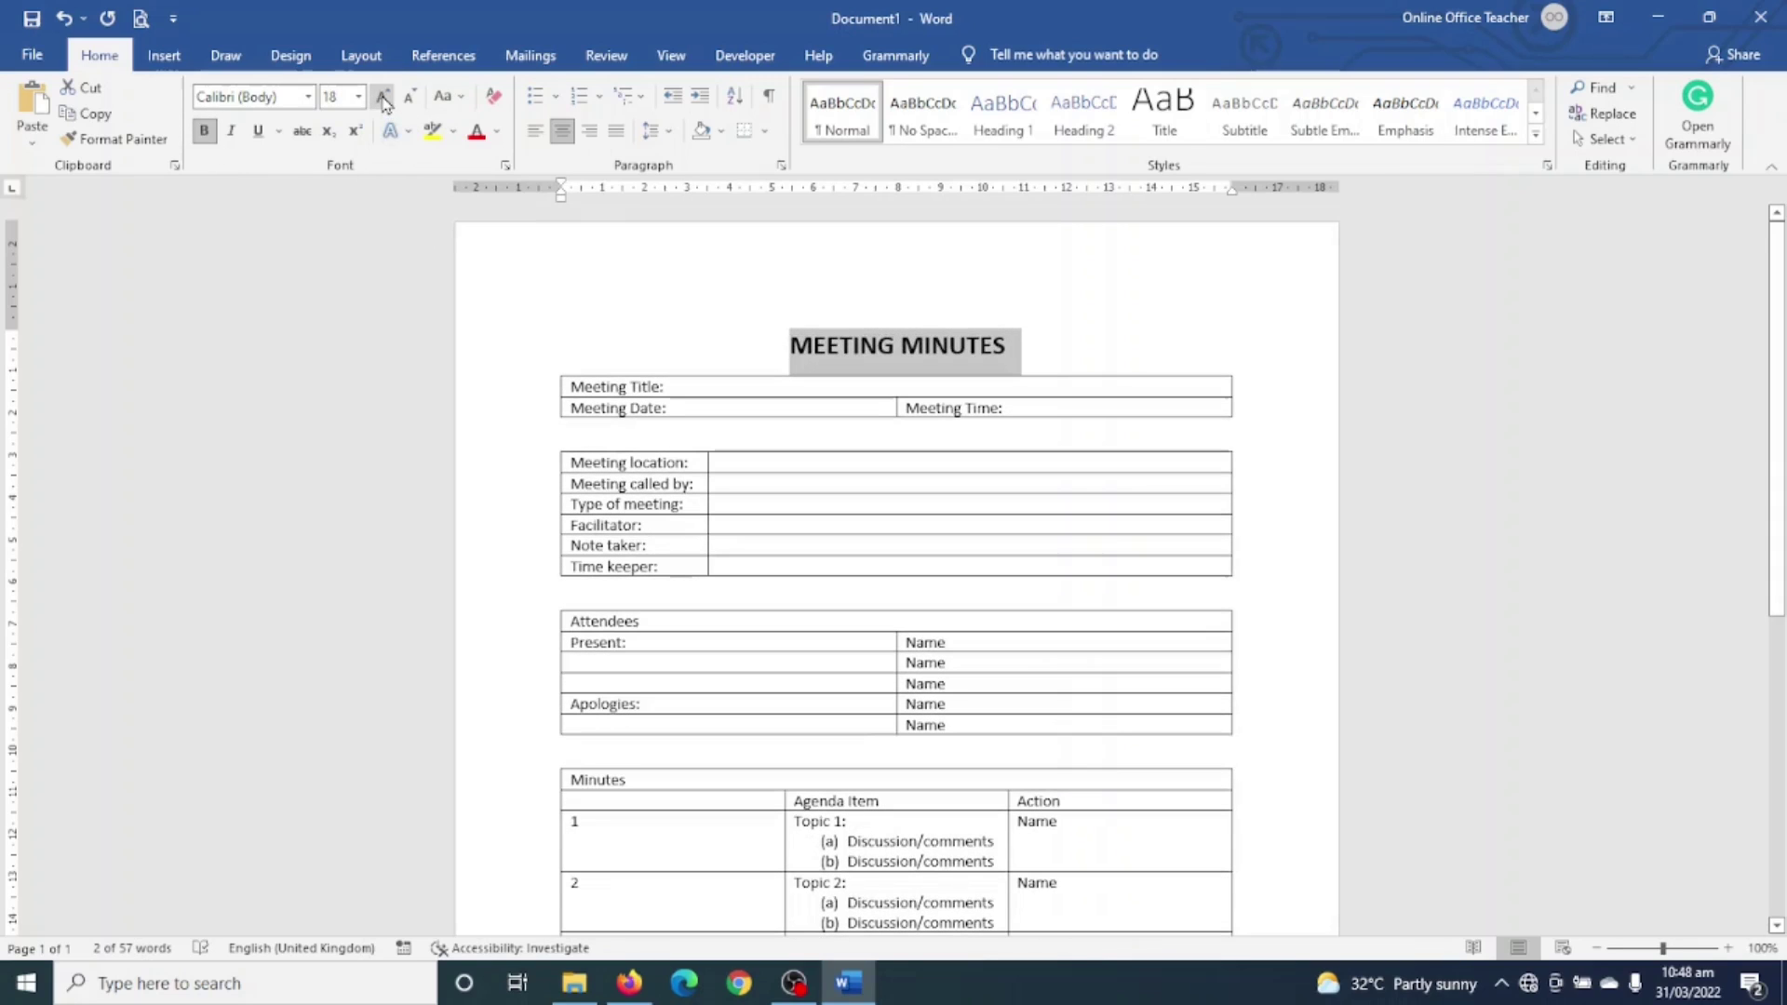
pyautogui.click(382, 97)
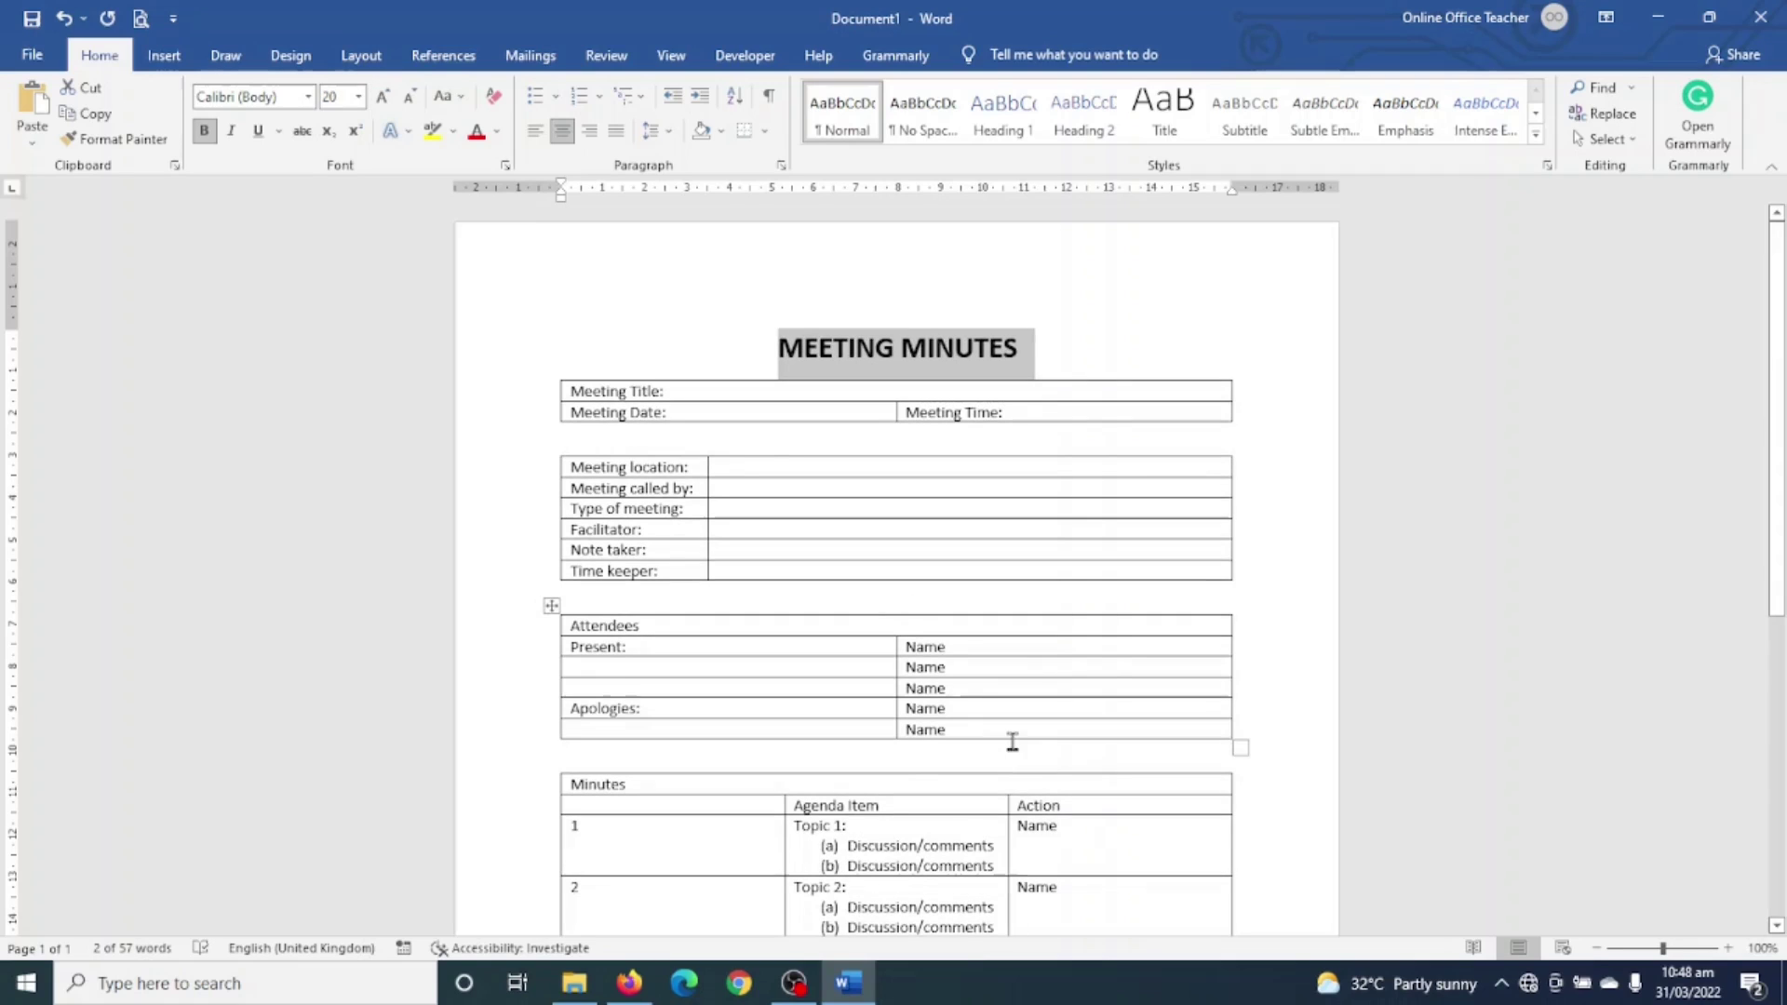
# Step: Increase the font size of the "Meeting Title:" label in the first table to 14
pyautogui.moveTo(669, 391); pyautogui.dragTo(595, 389)
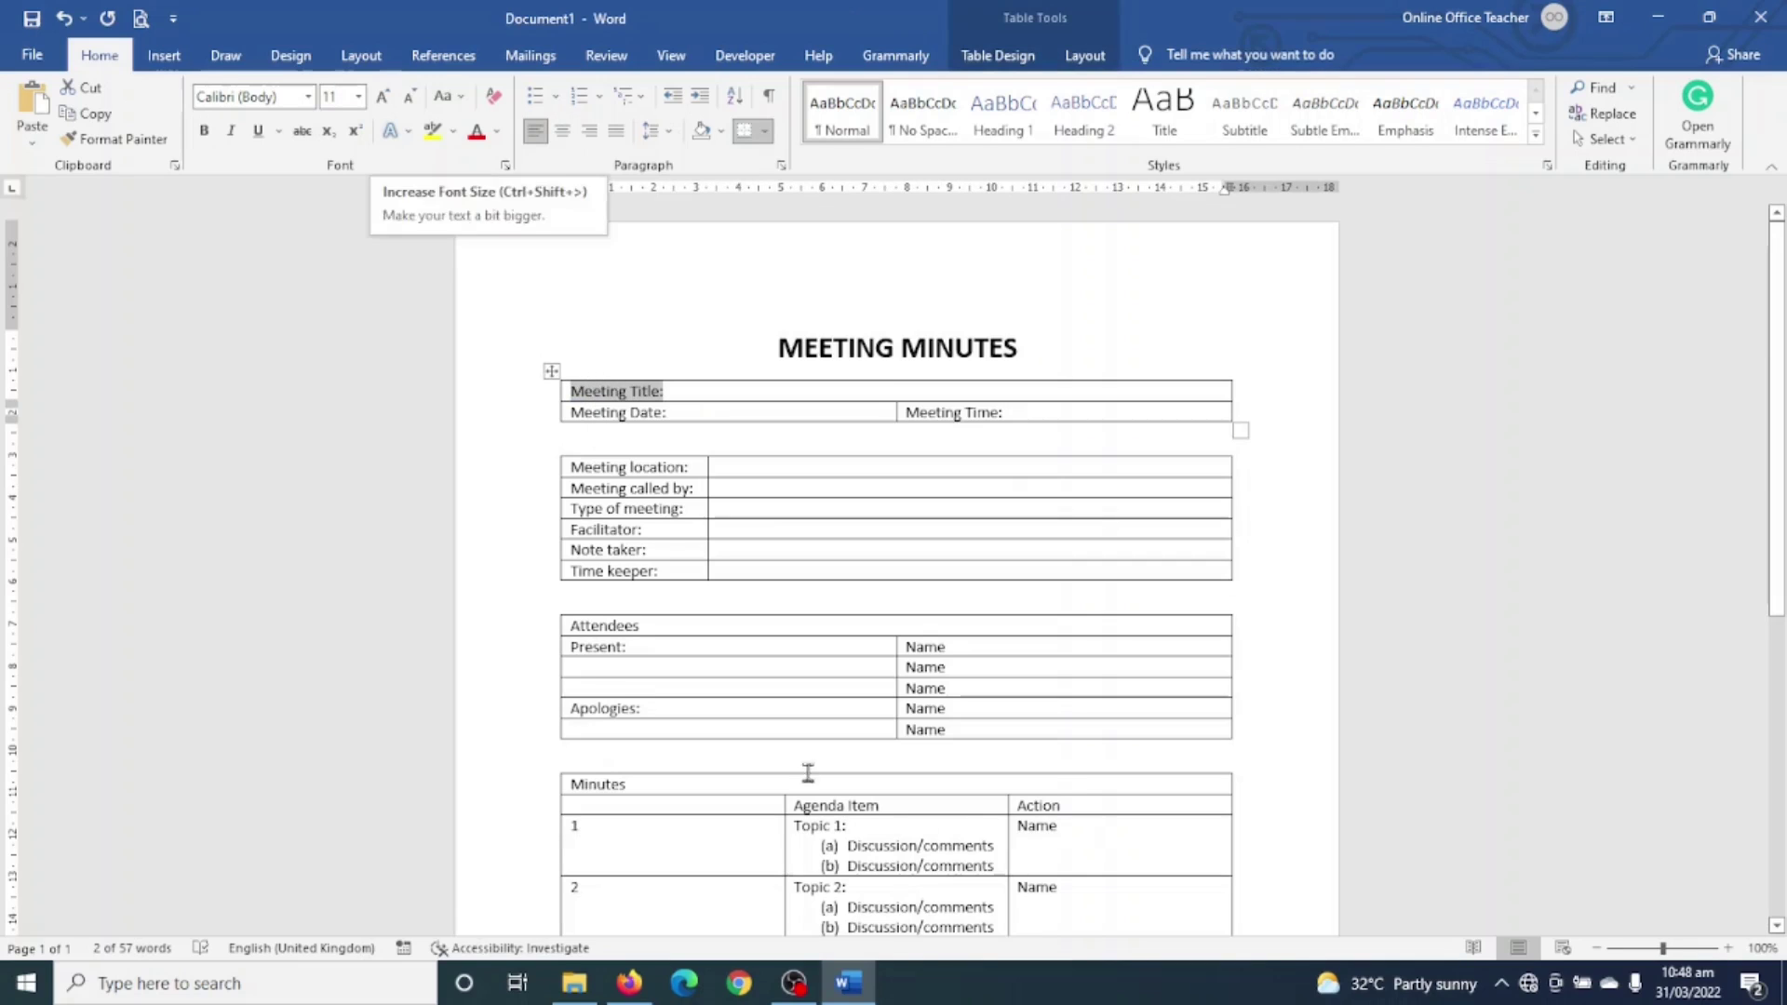
pyautogui.click(383, 97)
pyautogui.click(383, 97)
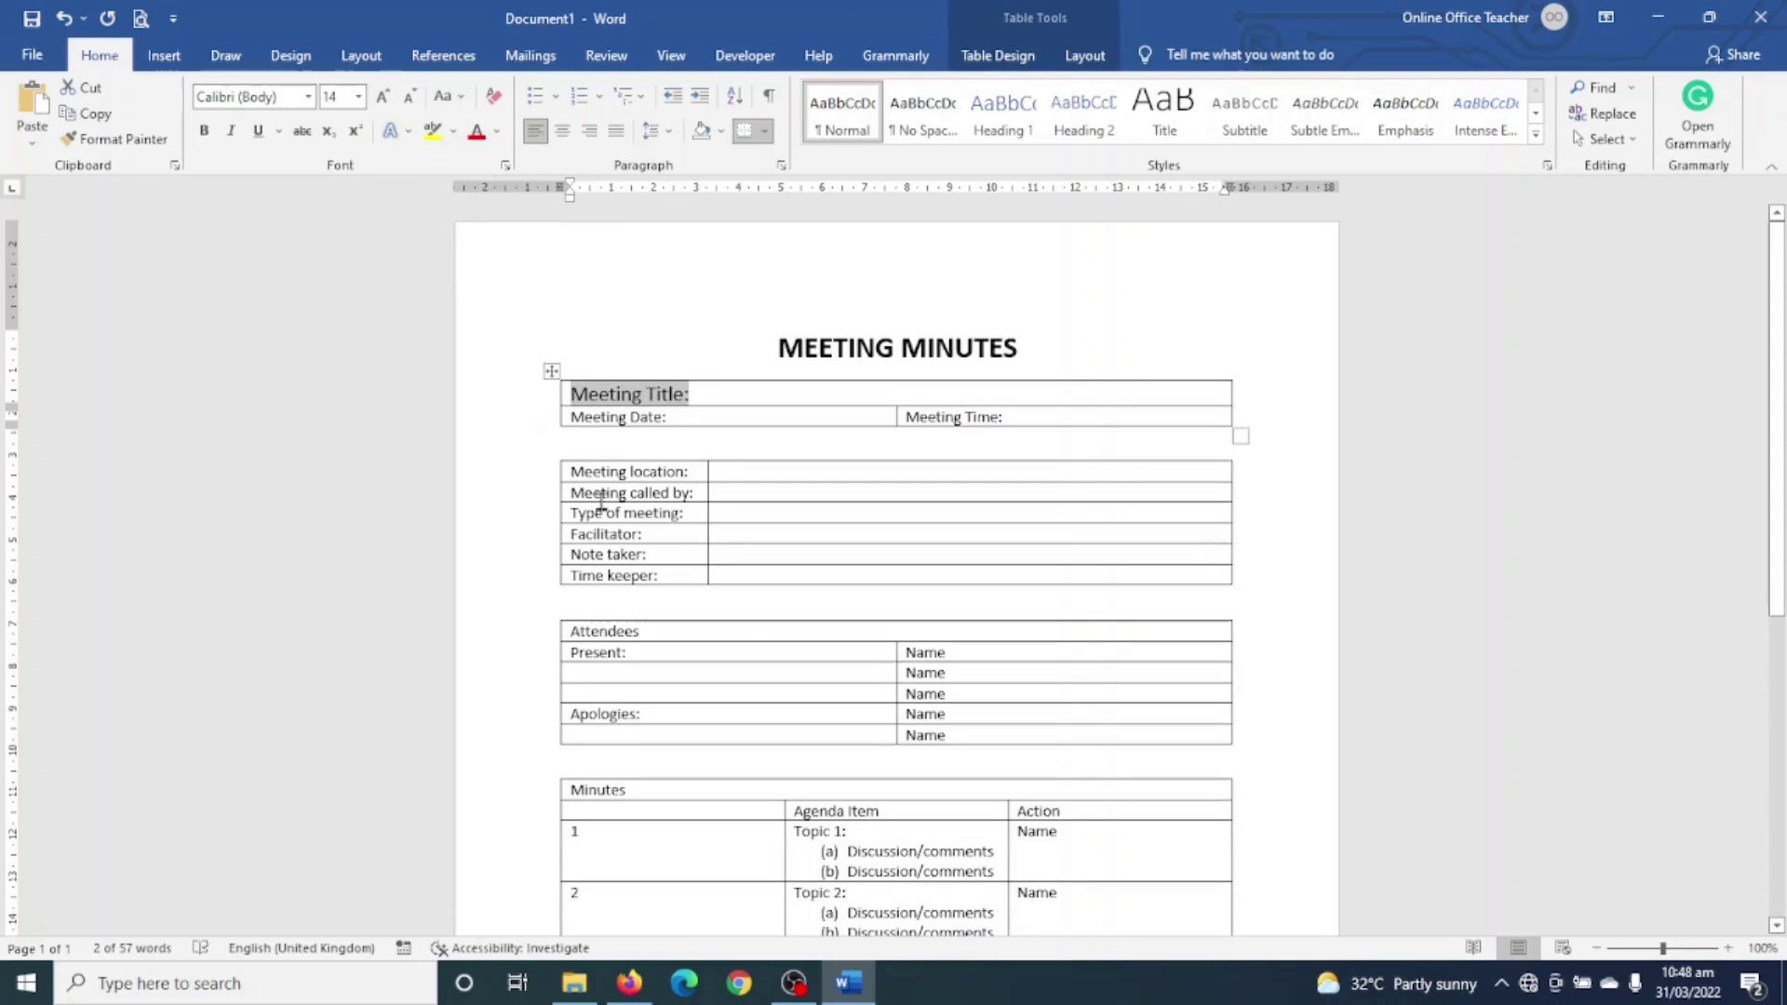
# Step: Increase the "Meeting Title:" label's font size to 16 and align all text in the first table center left
pyautogui.click(383, 96)
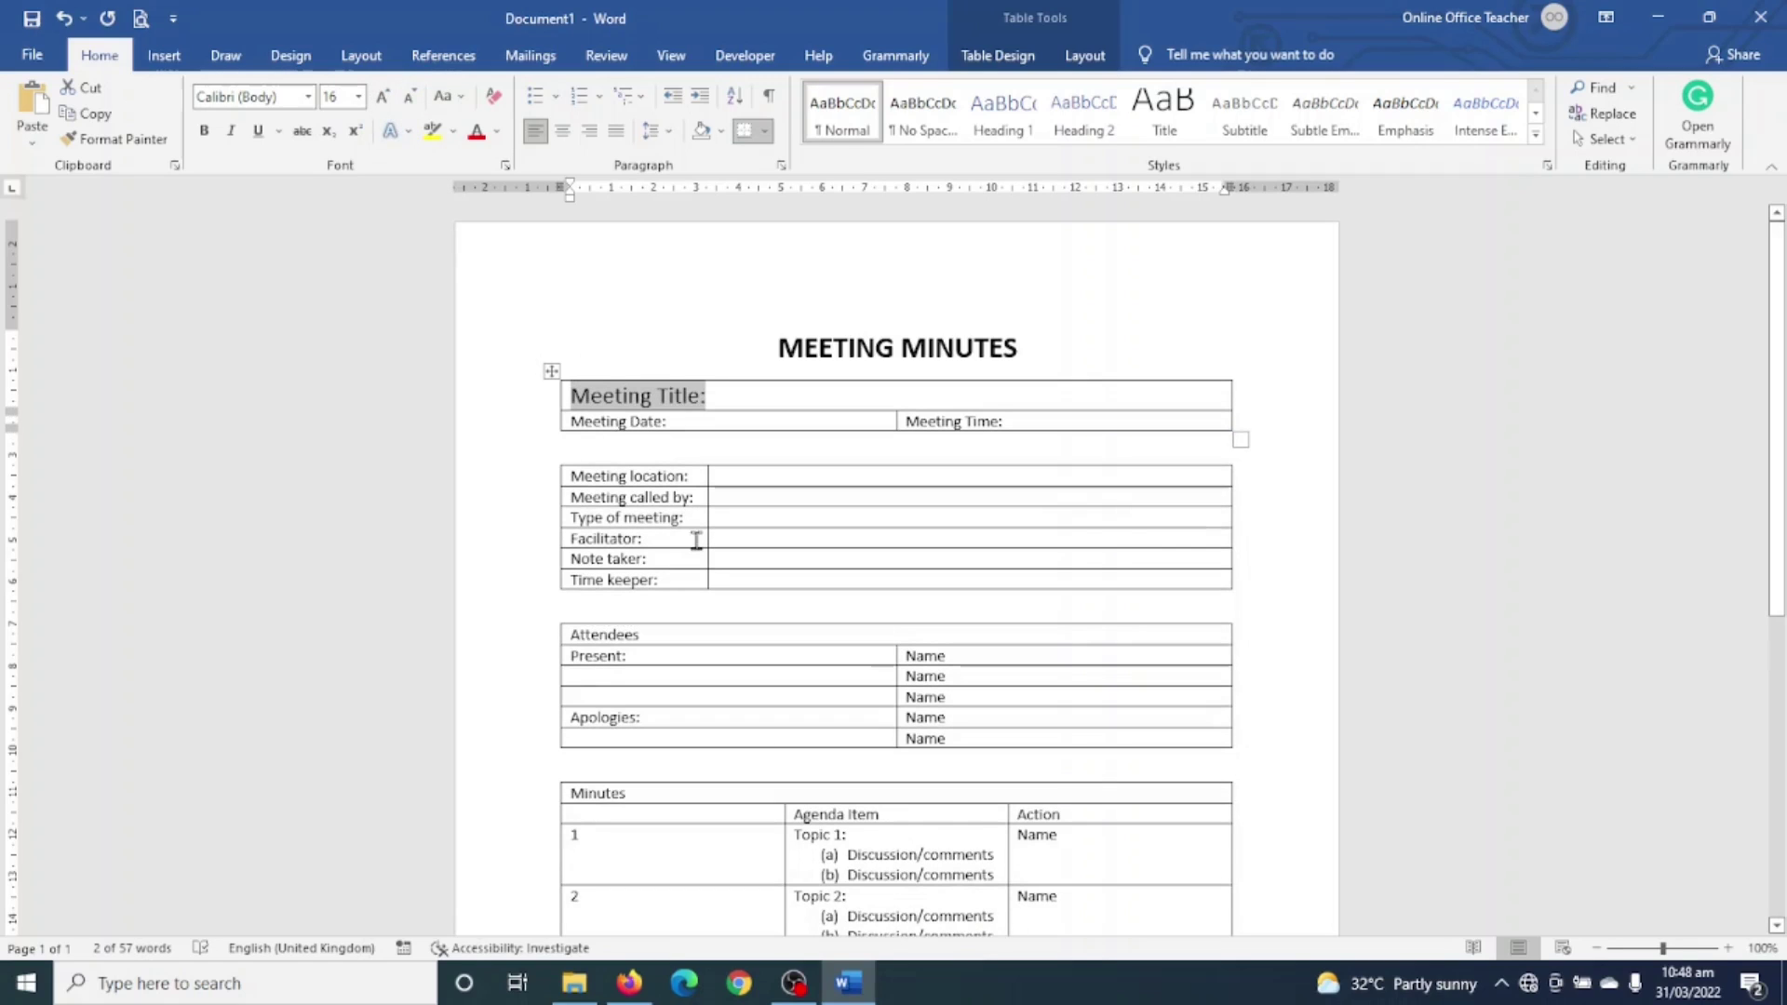
pyautogui.click(551, 372)
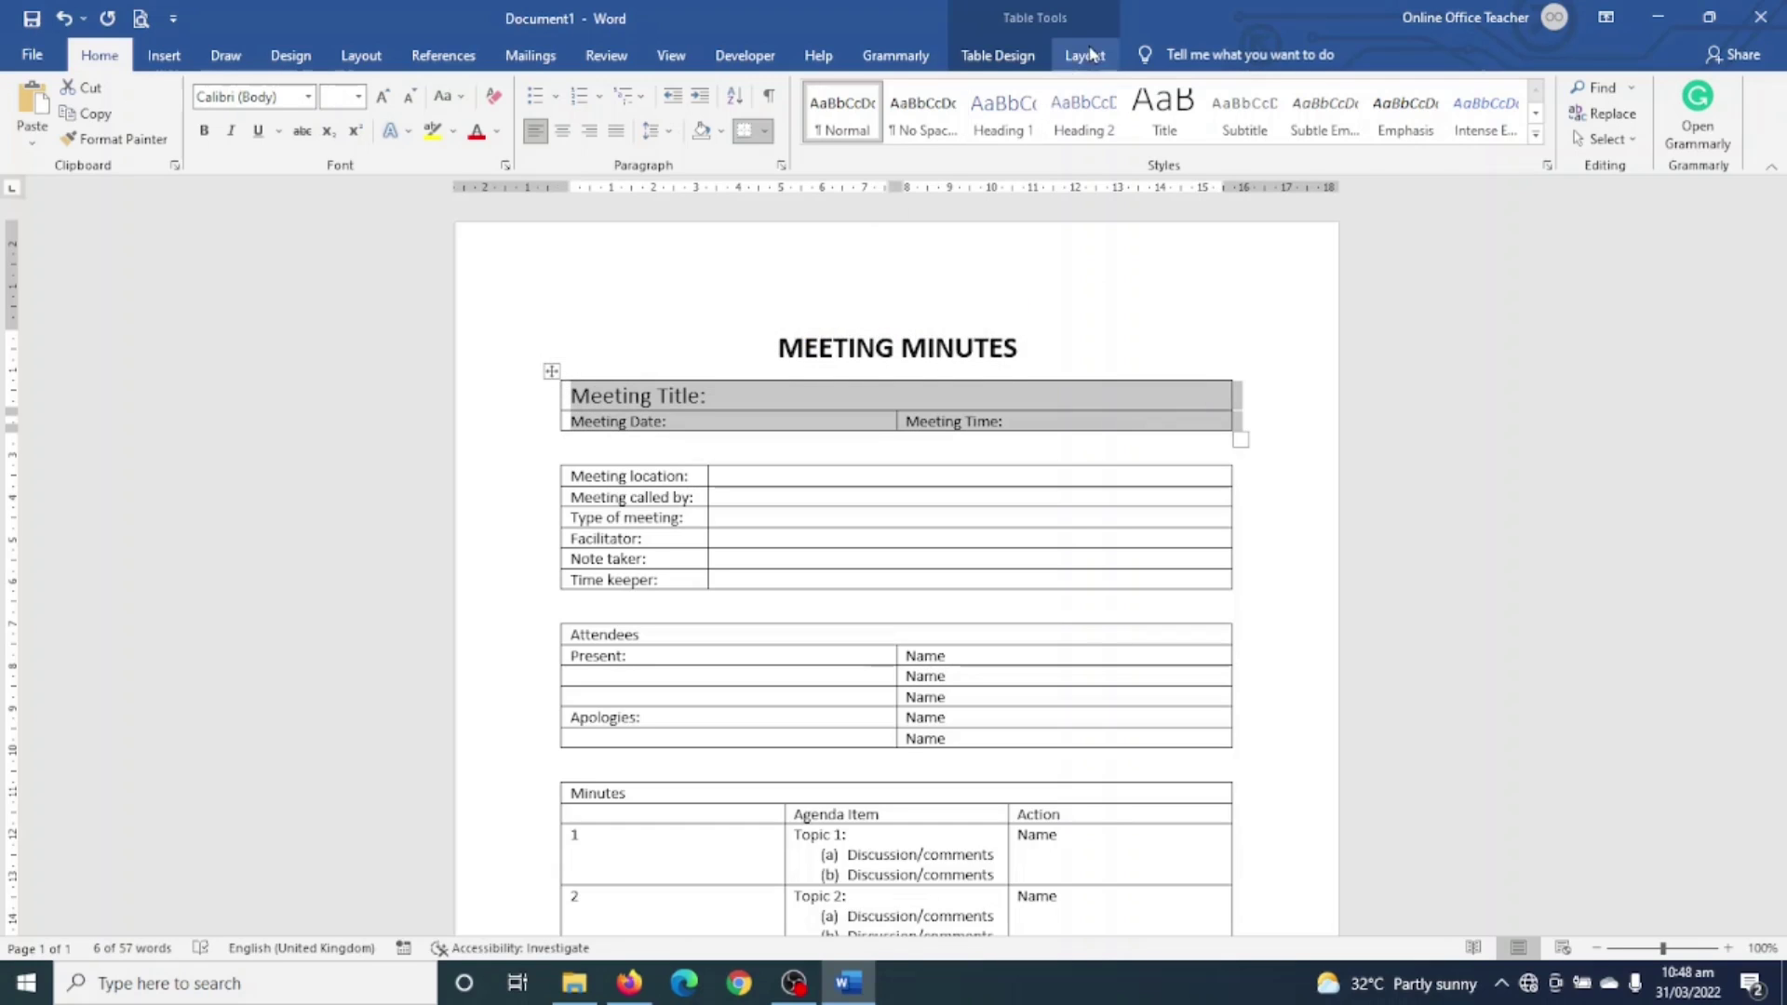
pyautogui.click(1091, 55)
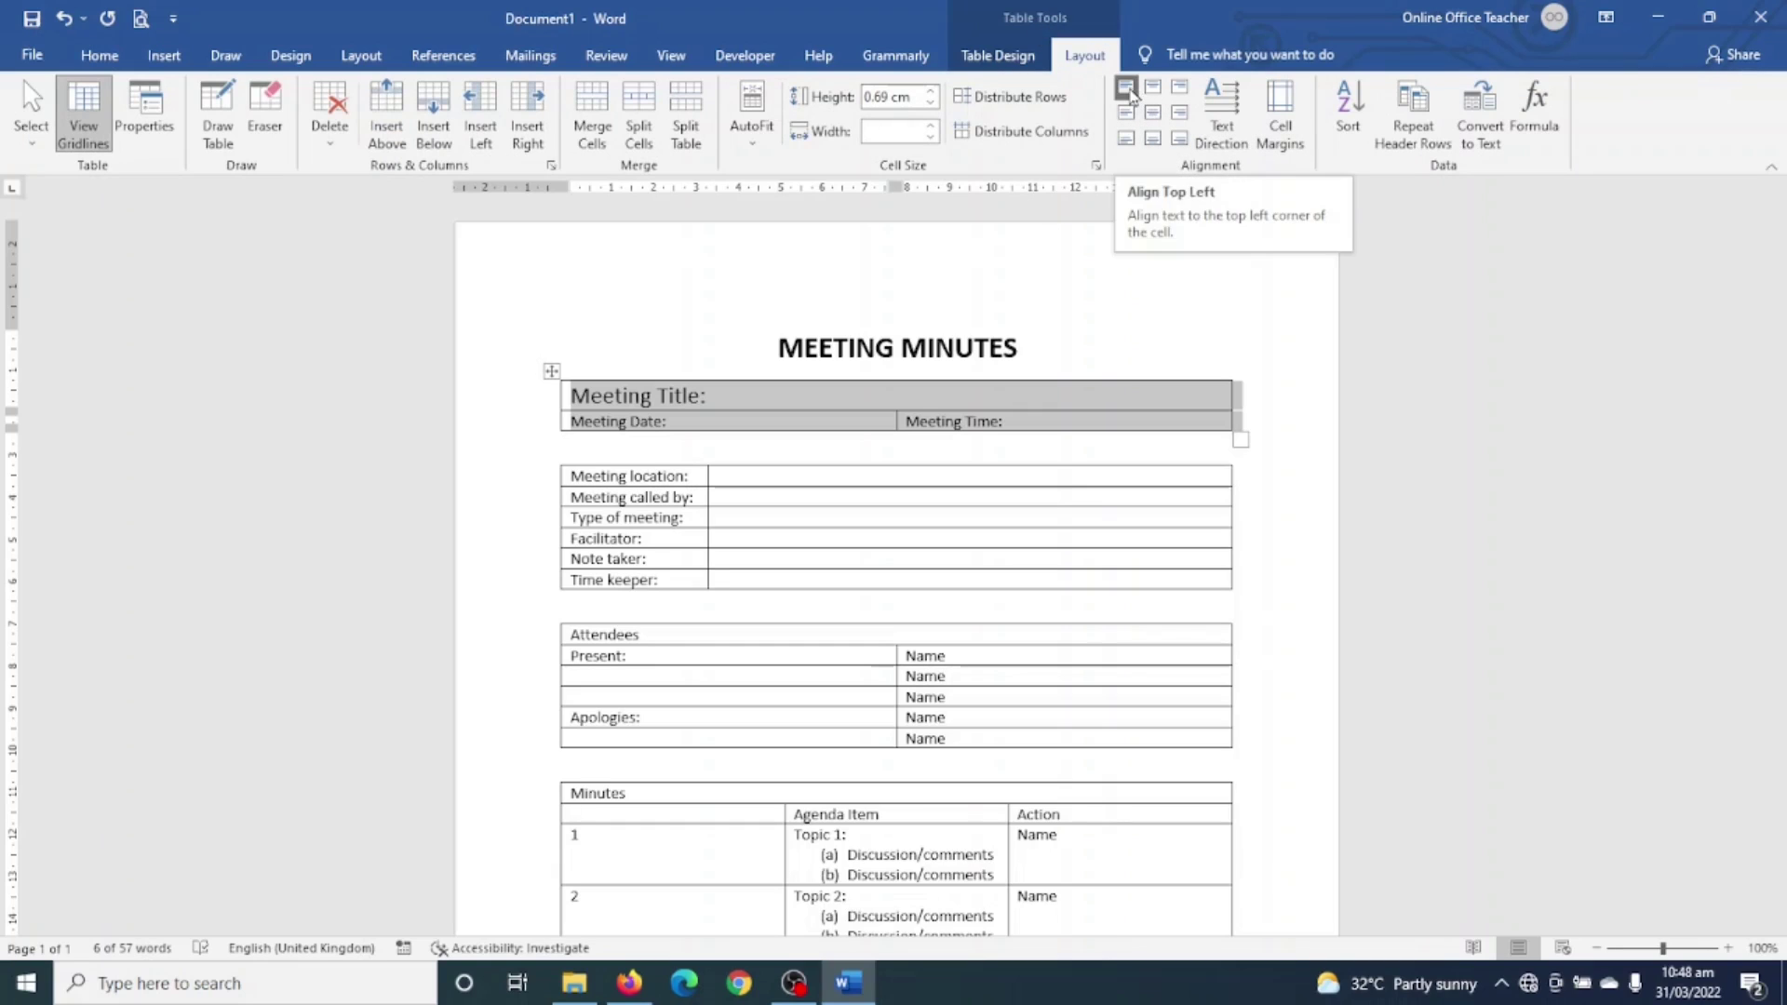
pyautogui.click(1128, 89)
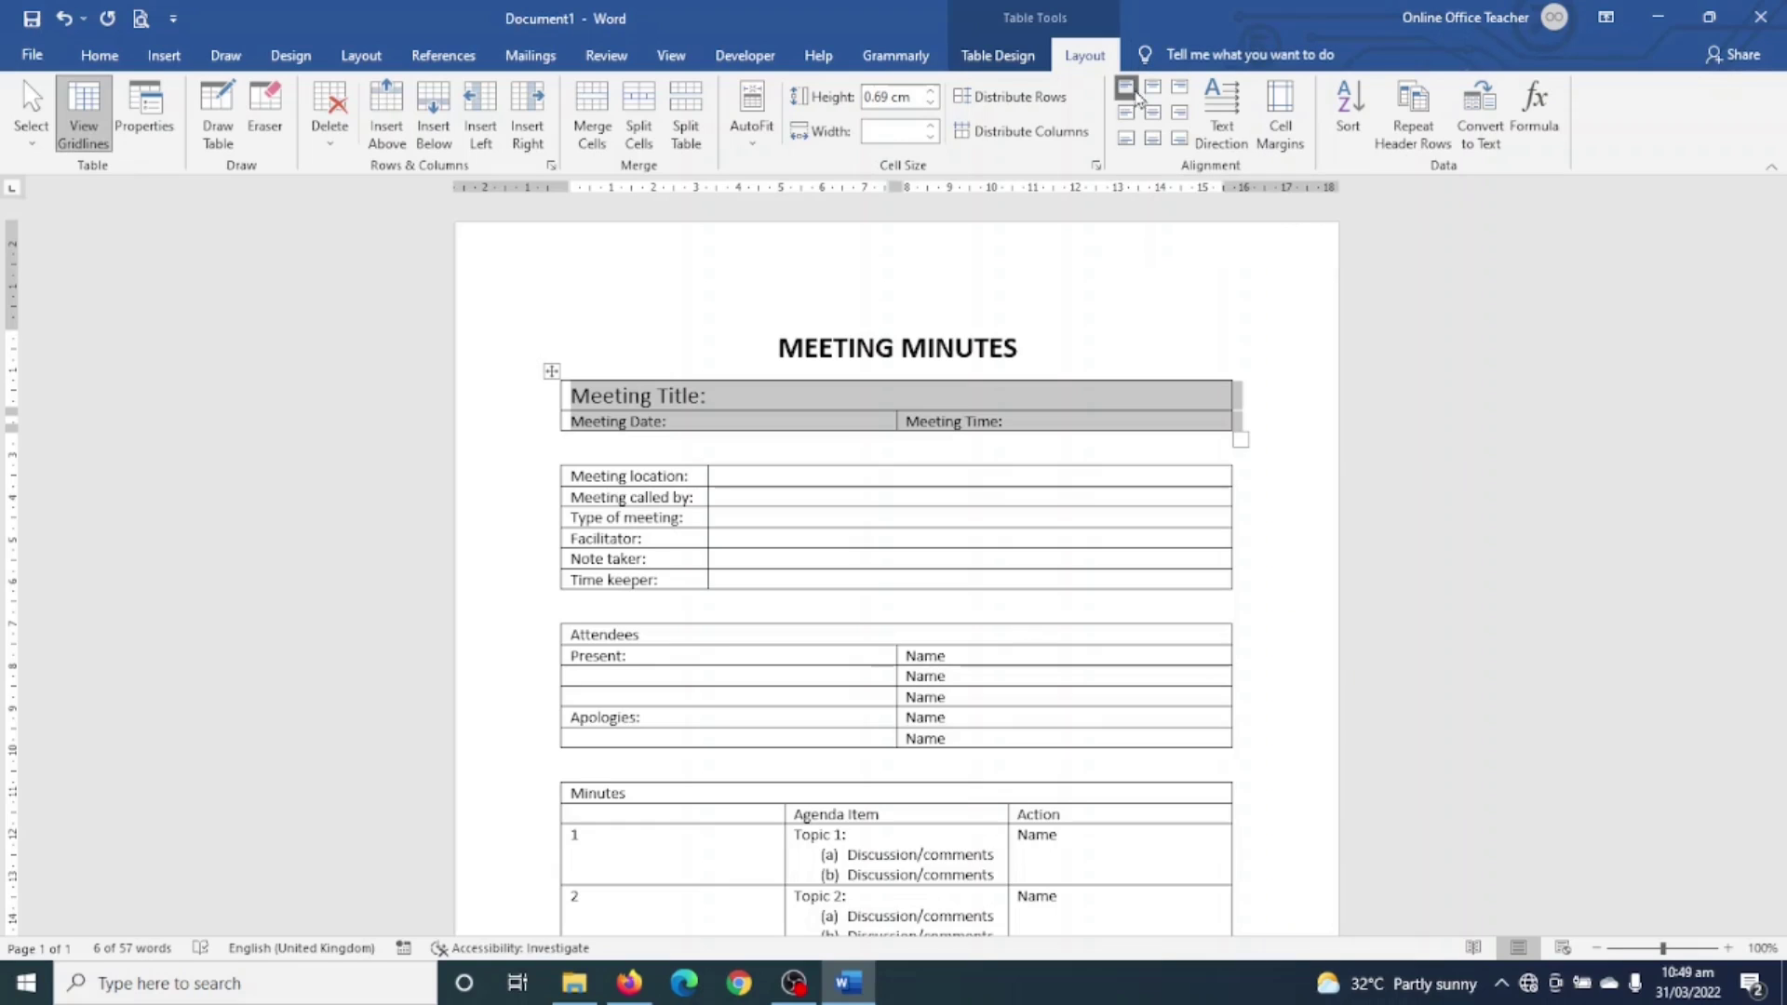
pyautogui.click(1128, 114)
# Step: Set the row height of the first table, with the meeting title, date and time, to 1 cm
pyautogui.click(932, 94)
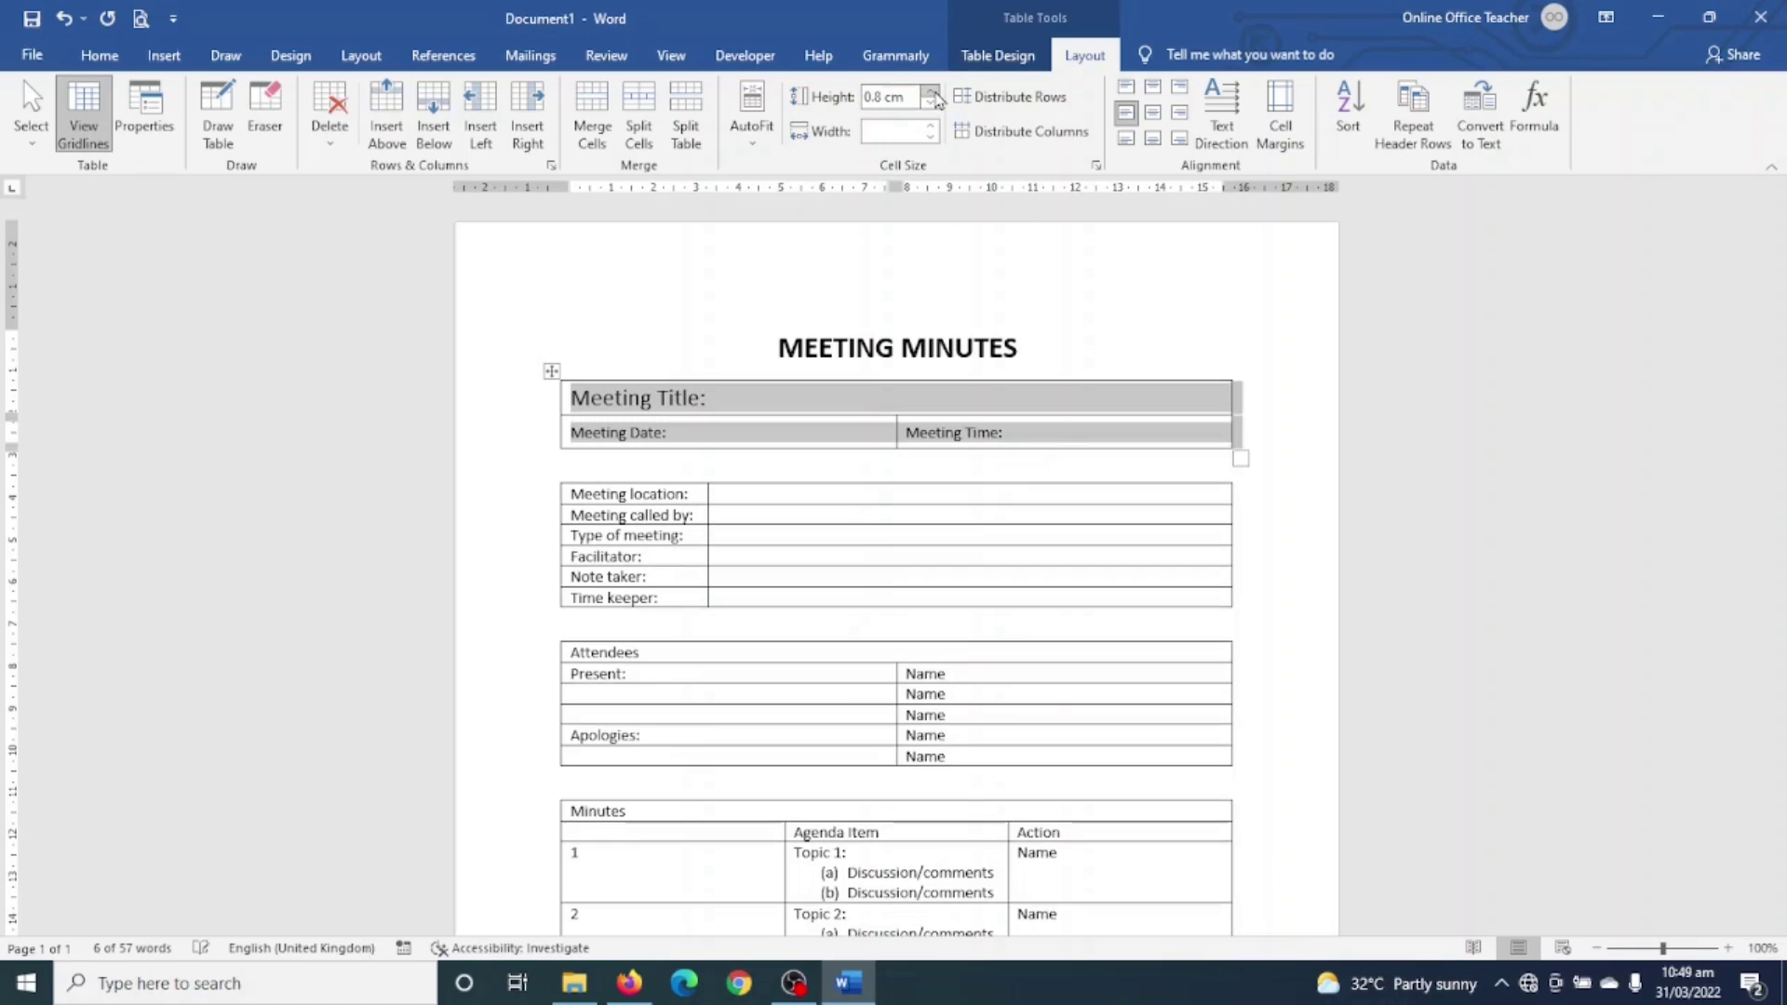
pyautogui.click(931, 93)
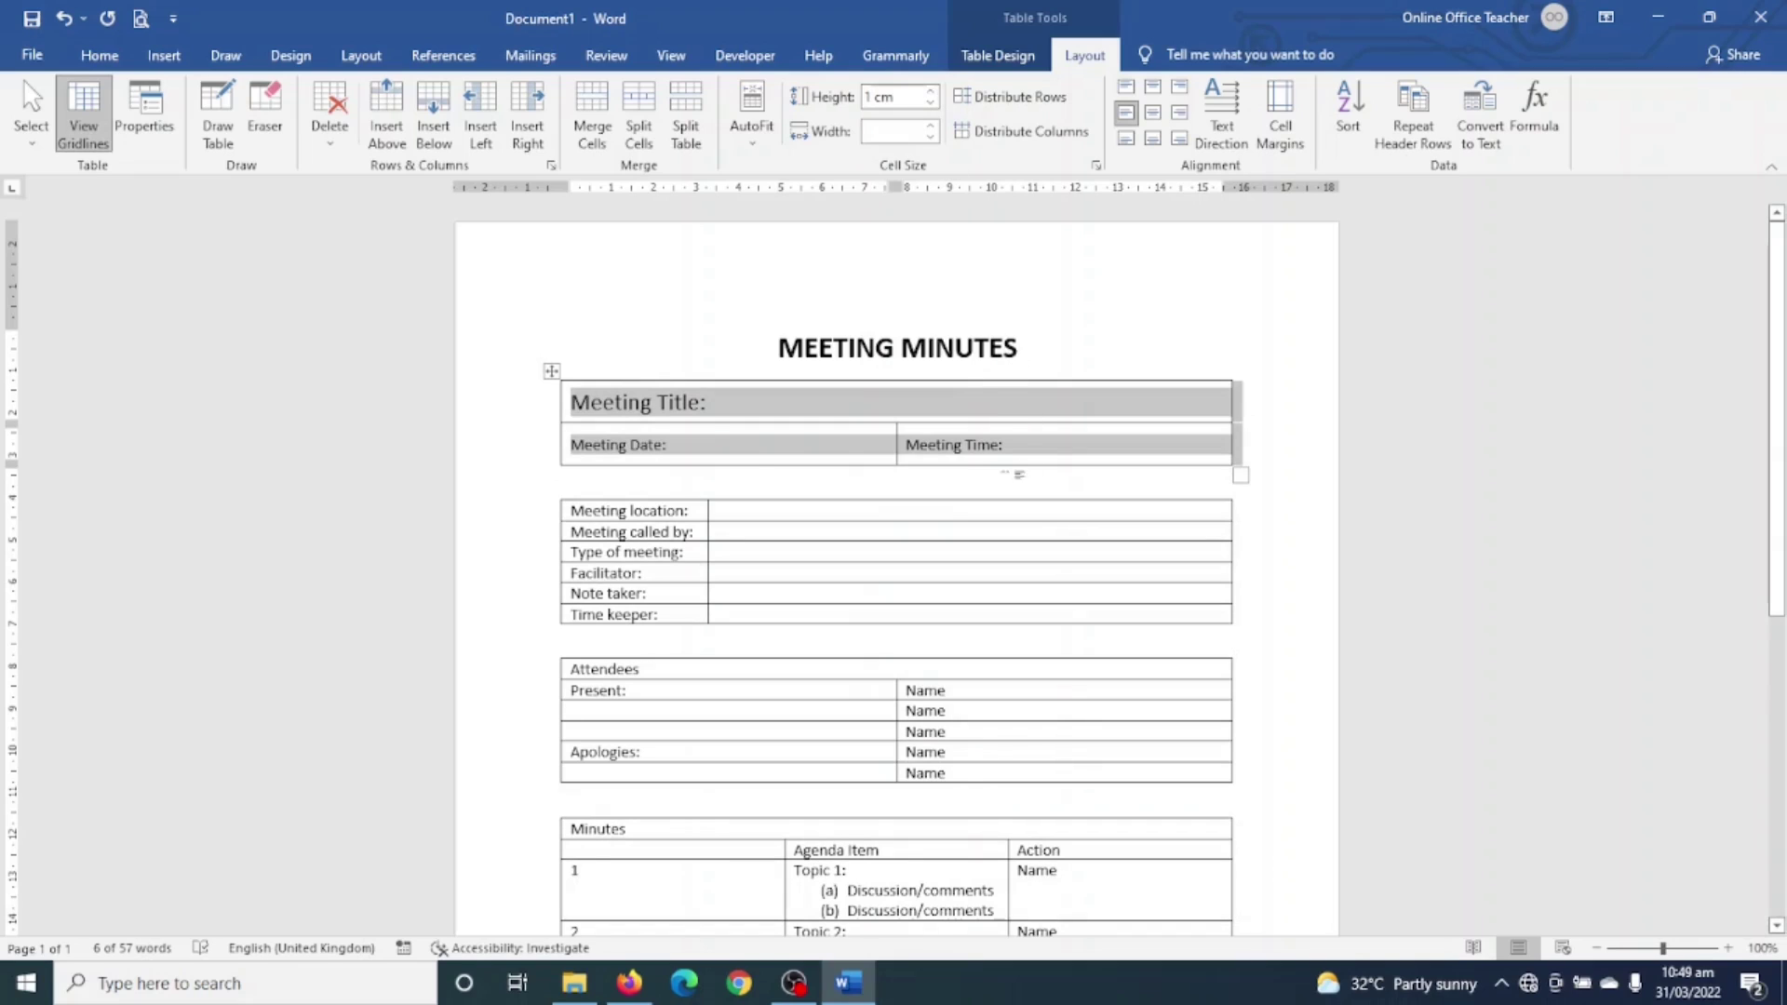
pyautogui.click(703, 403)
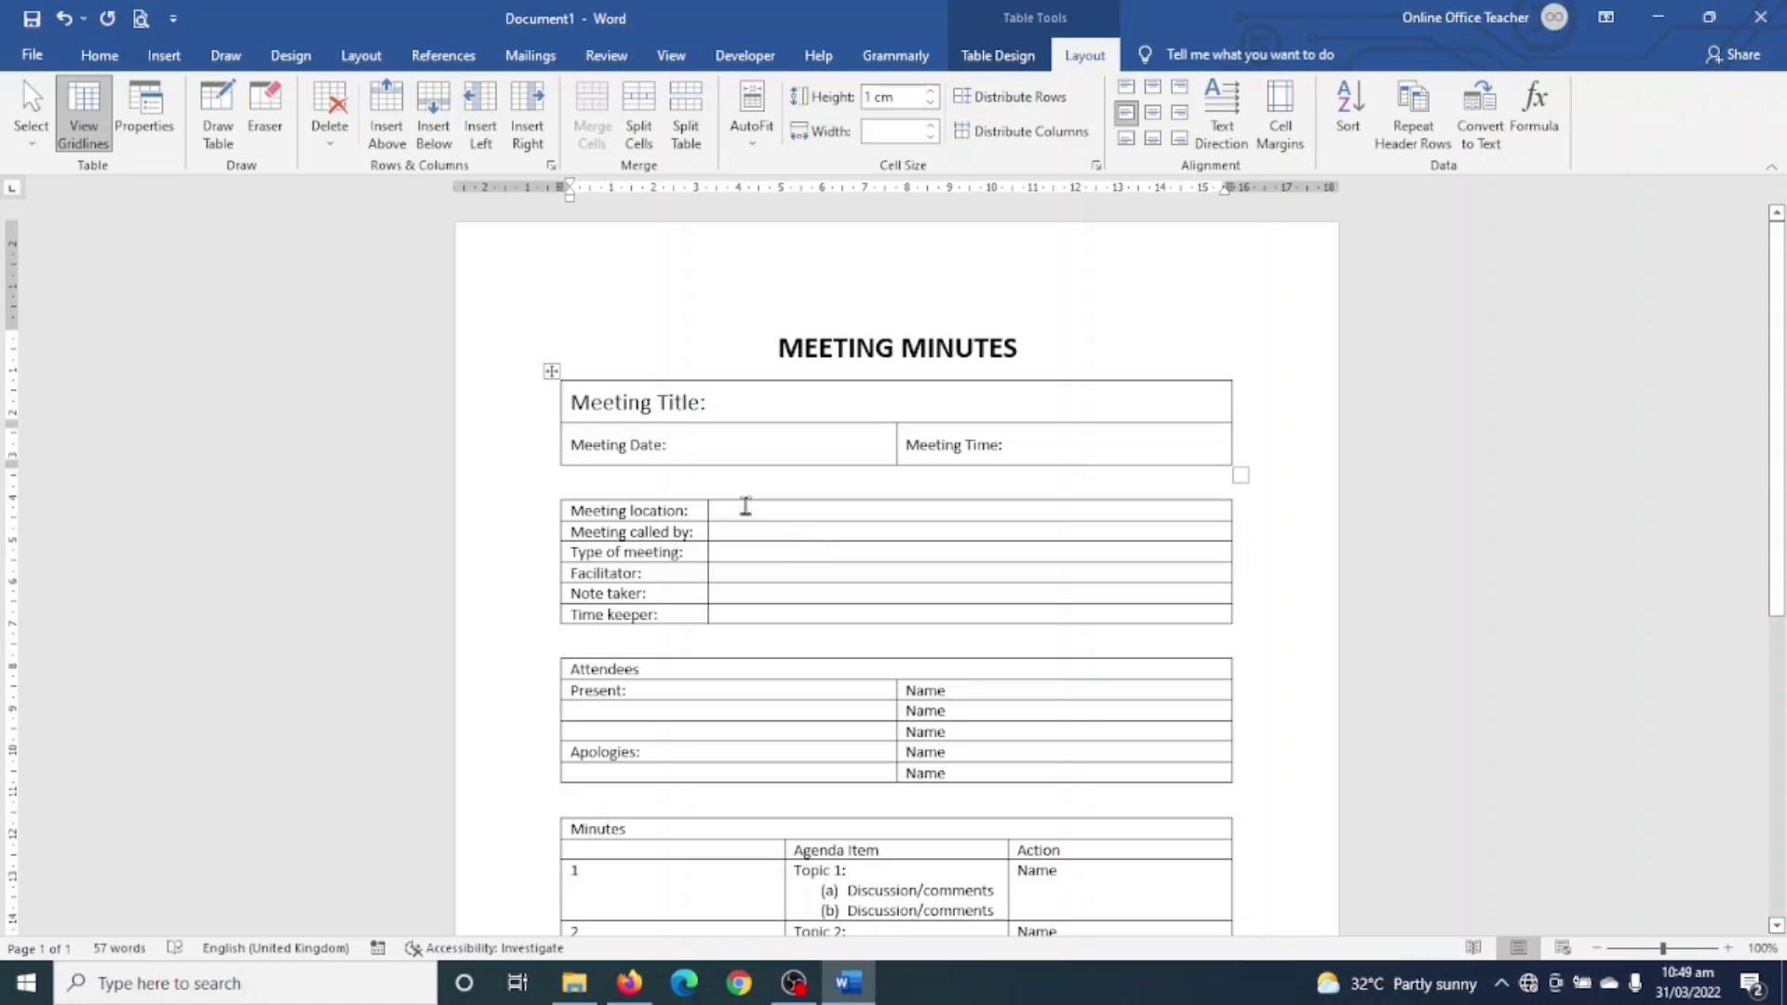
# Step: Set the meeting details table's row height to 1 cm and align its text center left
pyautogui.click(619, 555)
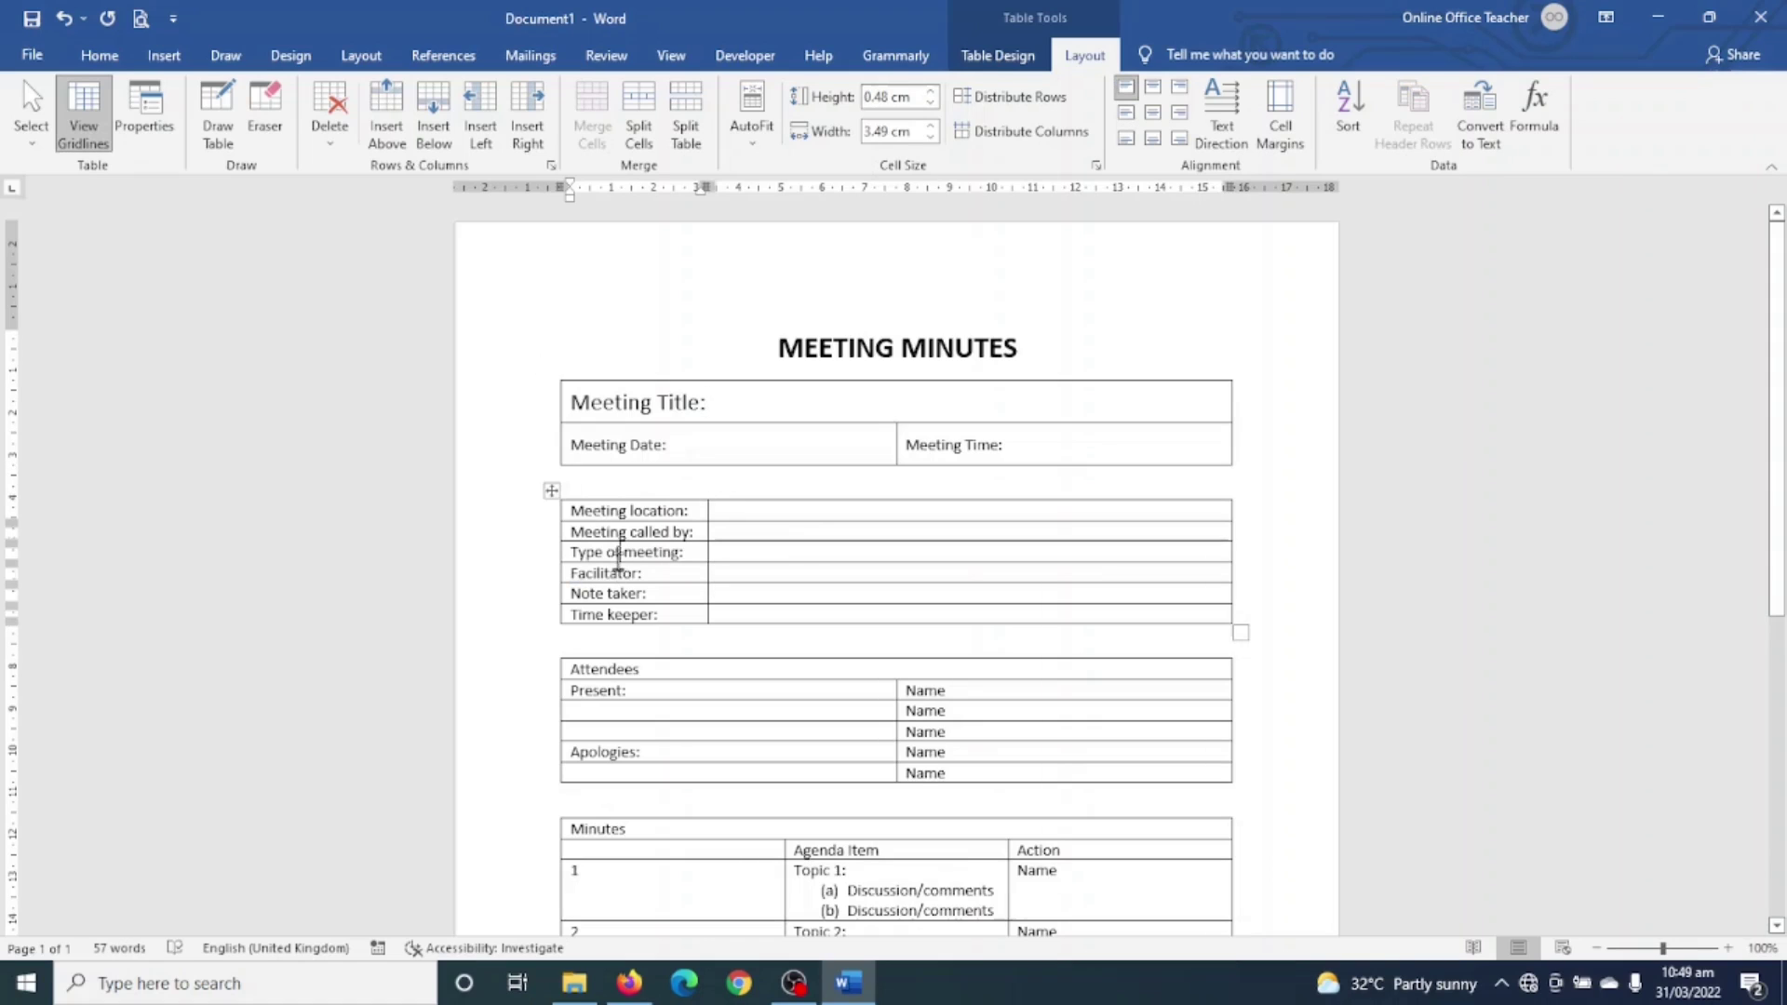
pyautogui.click(552, 490)
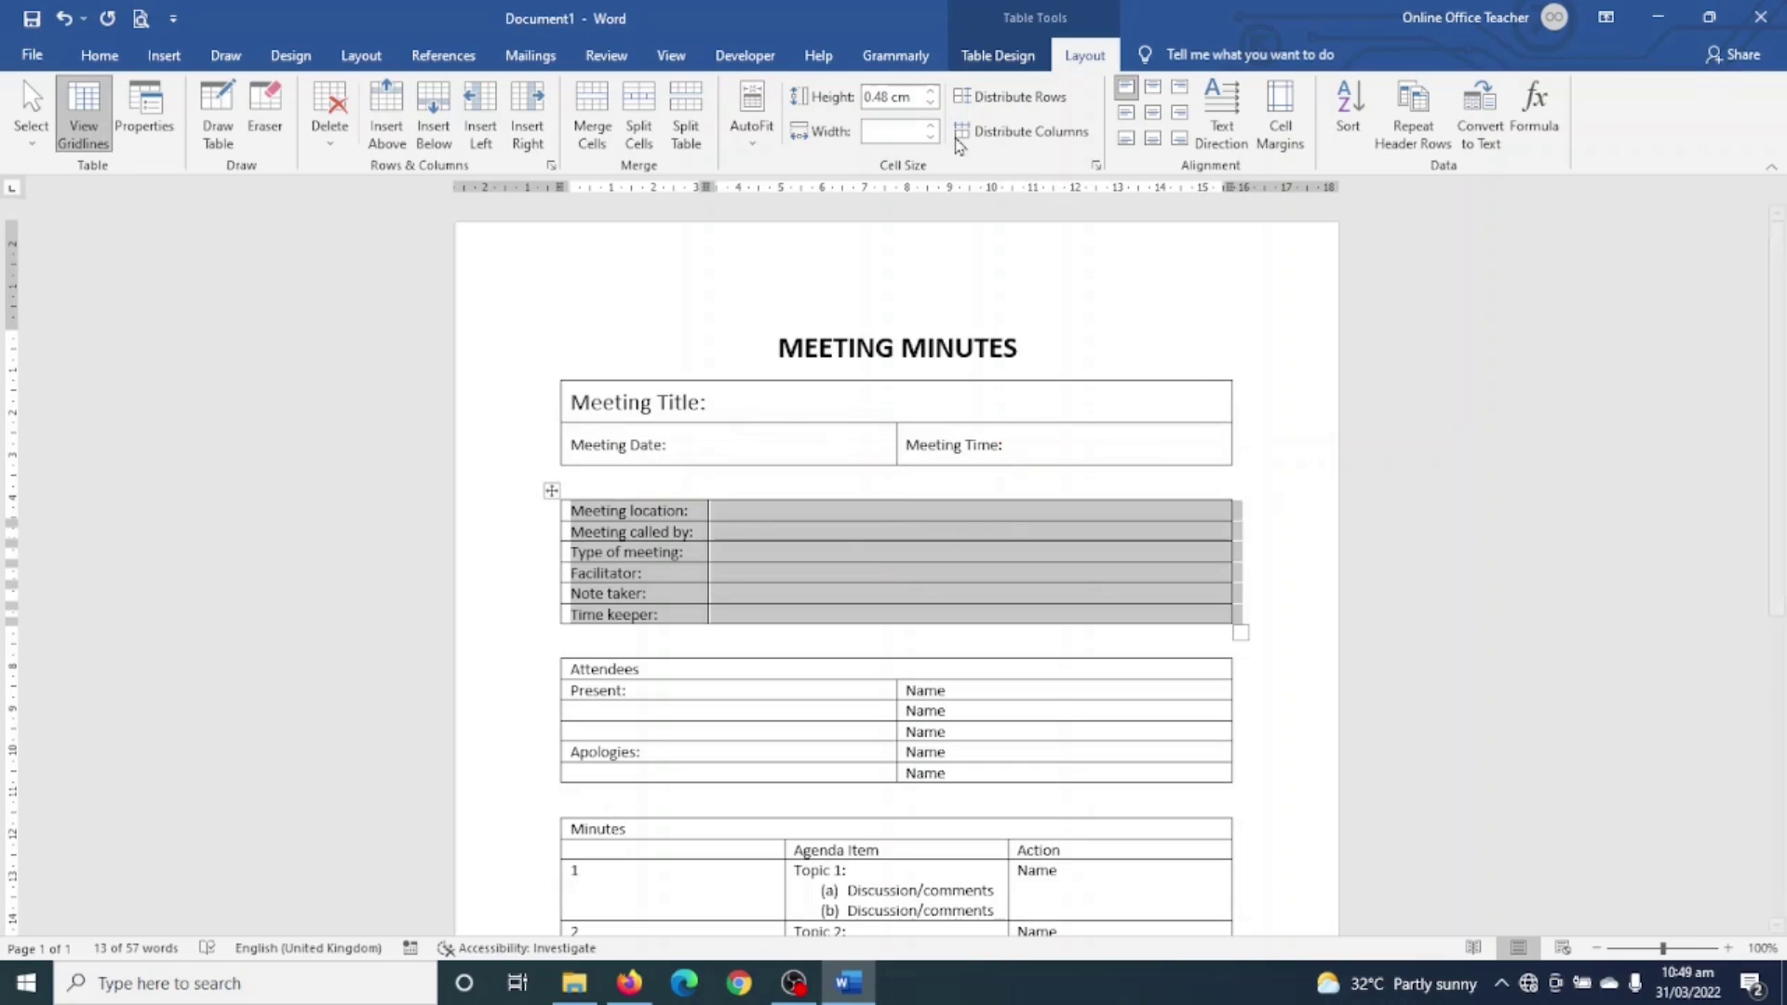
pyautogui.click(931, 92)
pyautogui.click(930, 92)
pyautogui.click(930, 93)
pyautogui.click(929, 93)
pyautogui.click(930, 93)
pyautogui.click(930, 93)
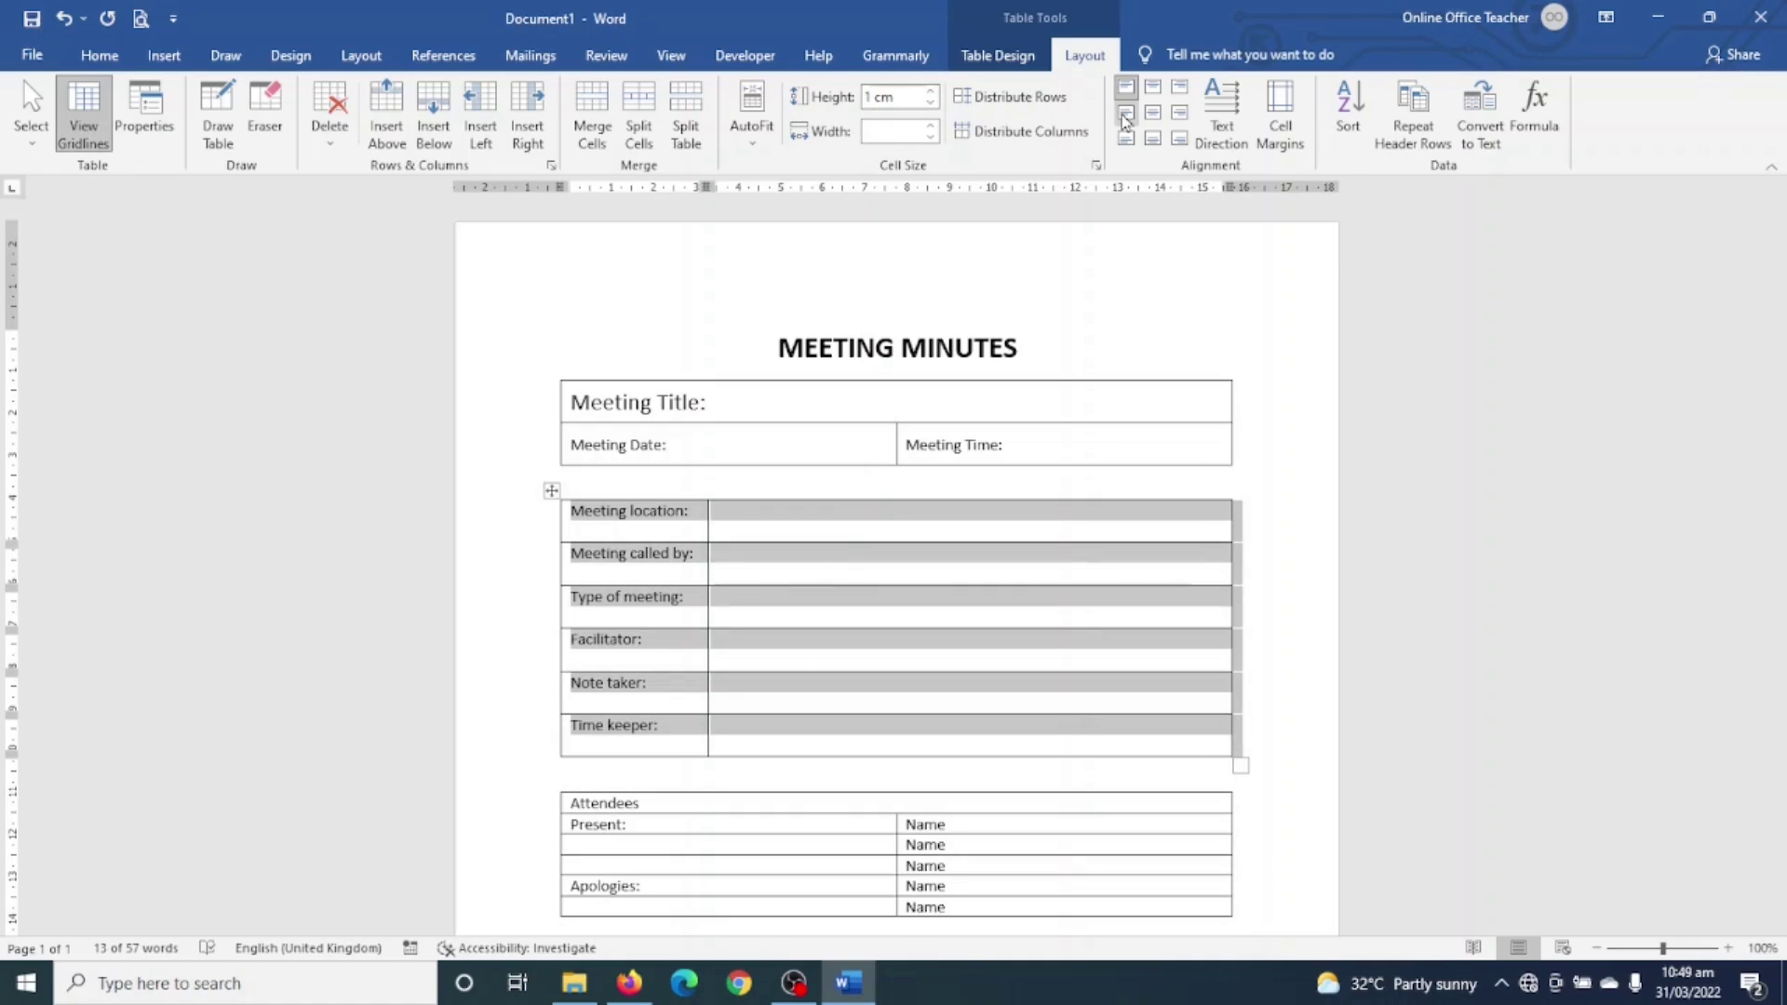
pyautogui.click(1125, 113)
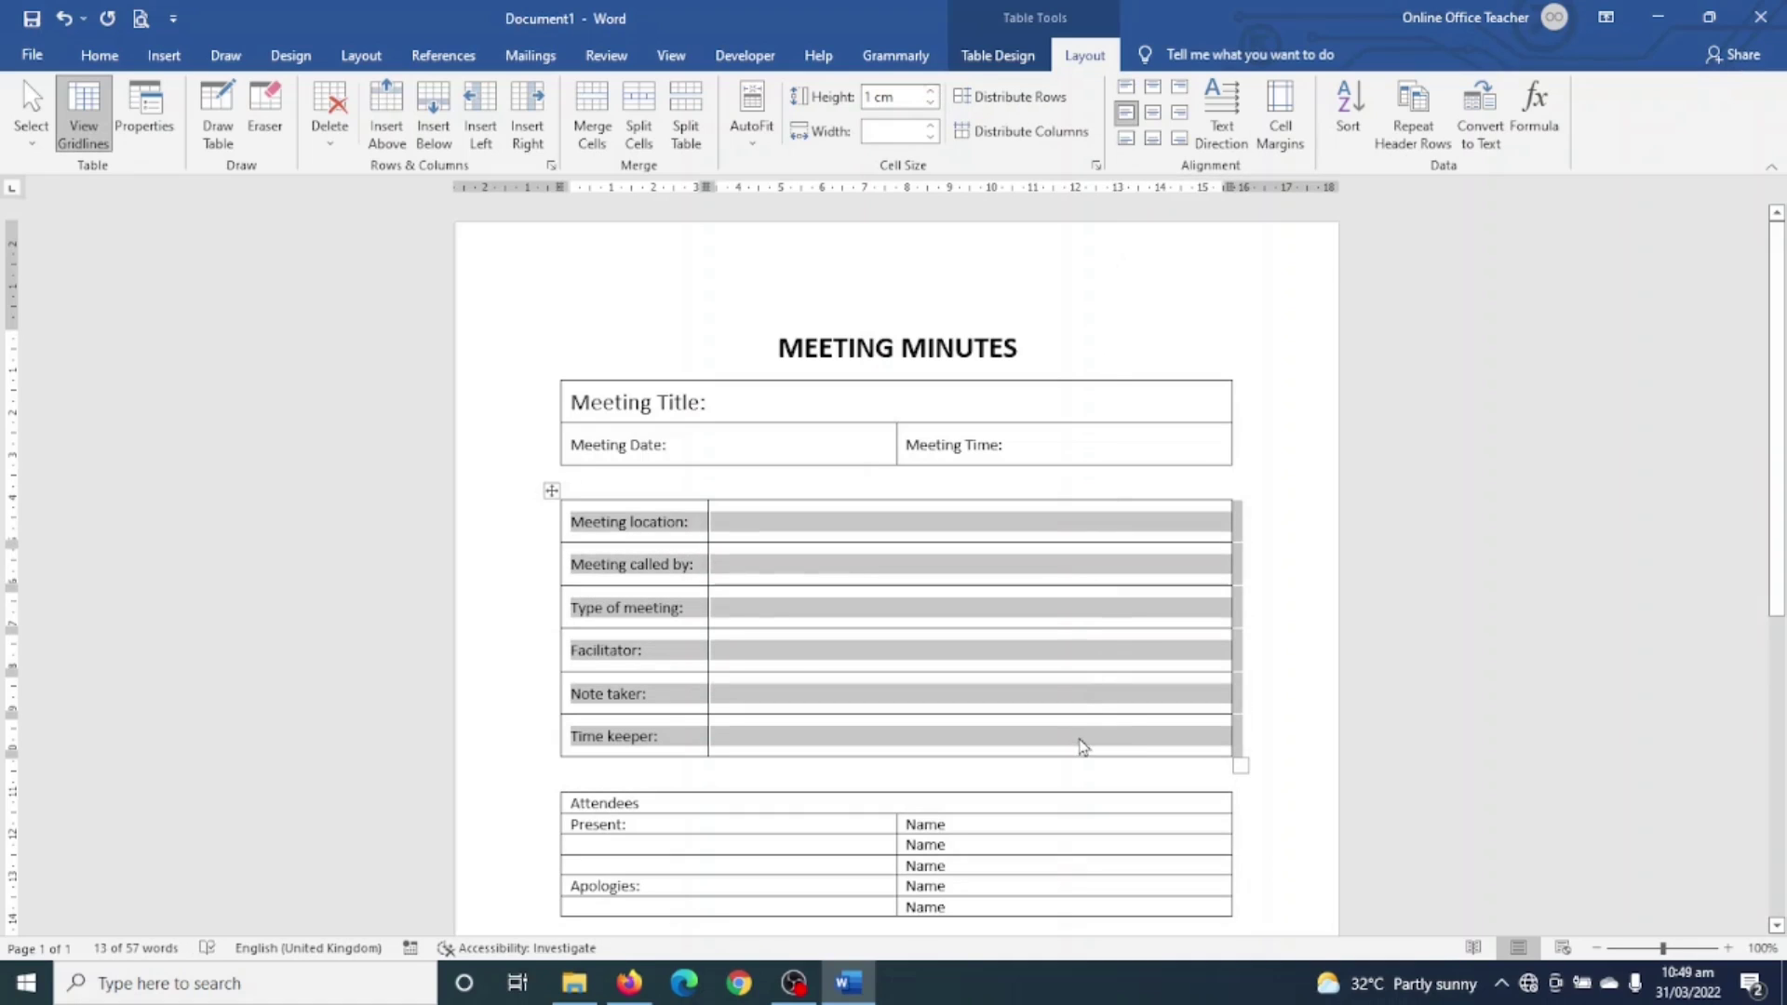
# Step: Set the Attendees table's row height to 1 cm and align its text center left
pyautogui.scroll(-3, 1093, 670)
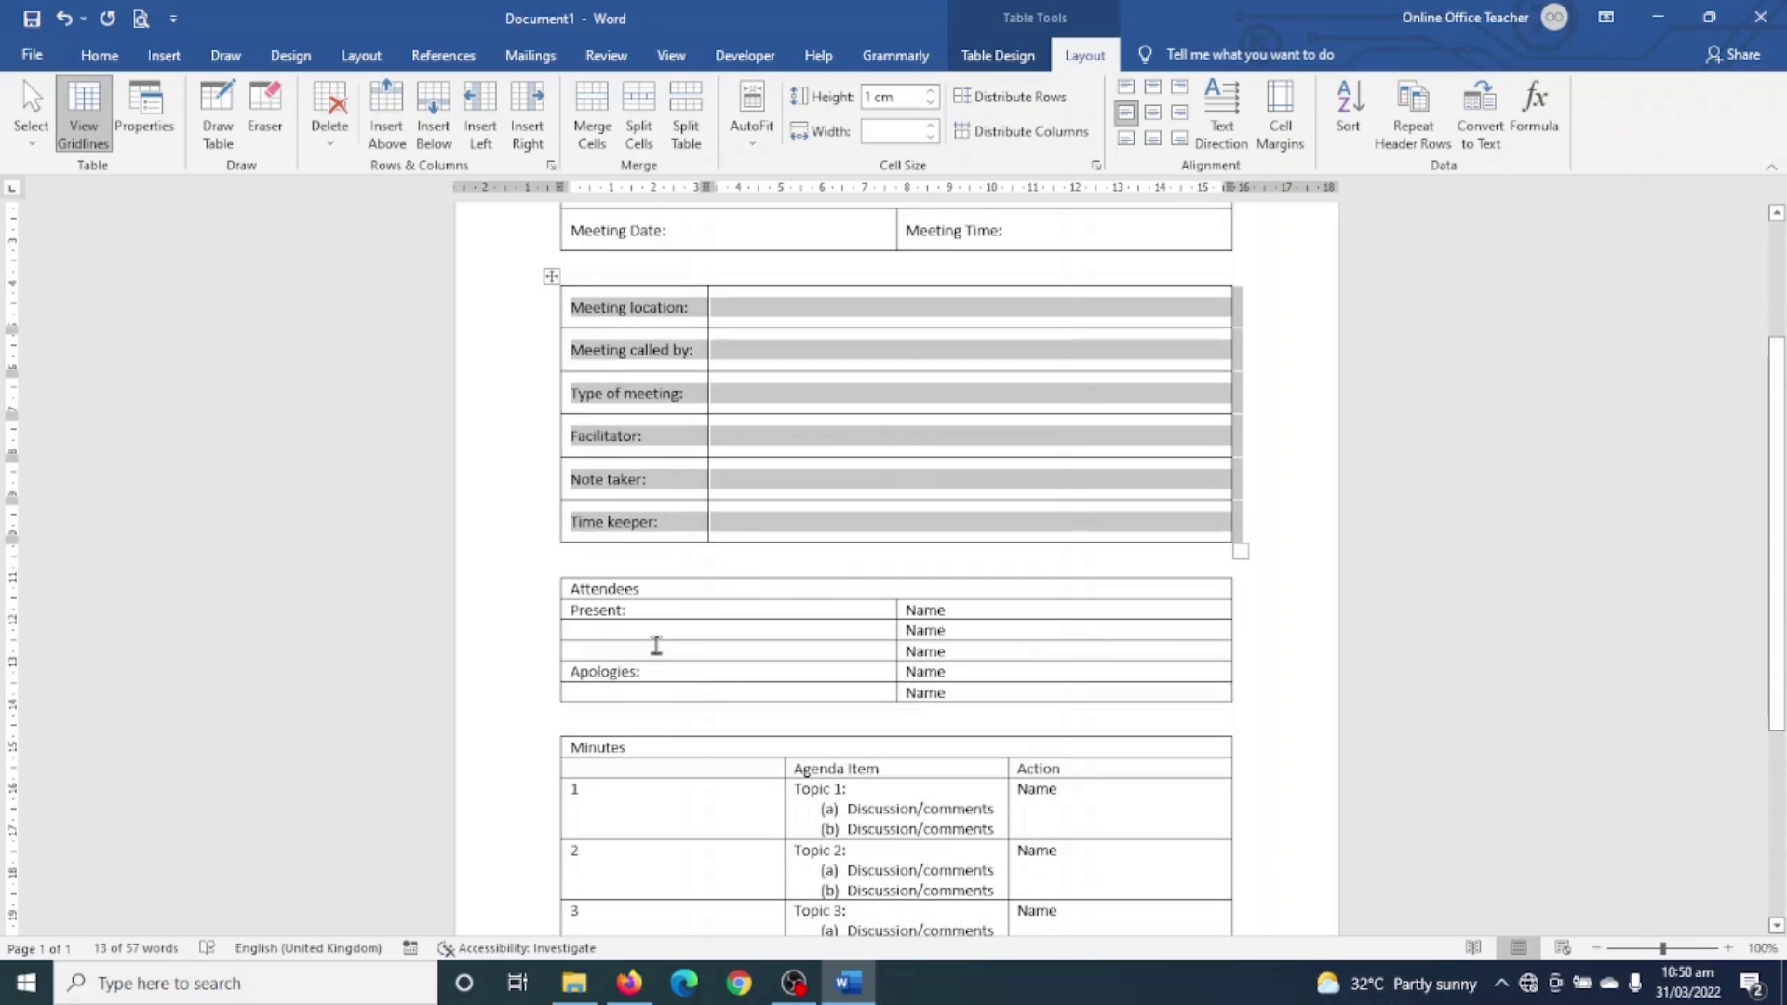
pyautogui.click(656, 645)
pyautogui.click(552, 569)
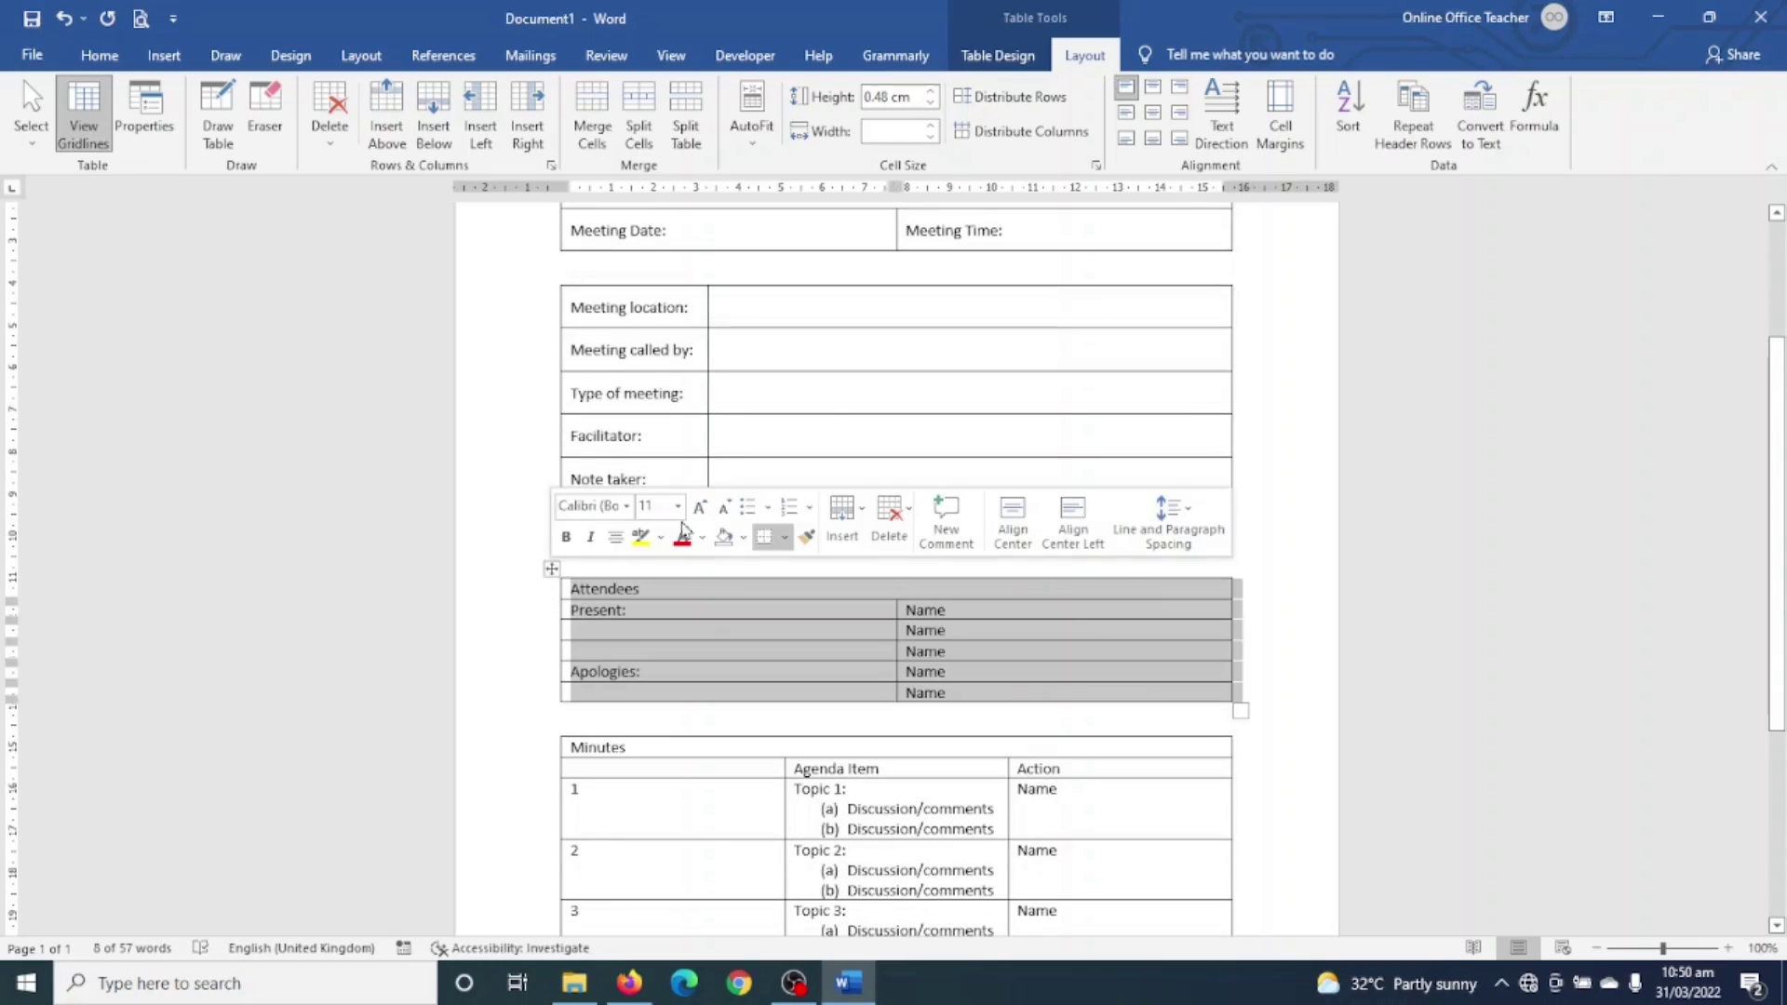
pyautogui.click(929, 91)
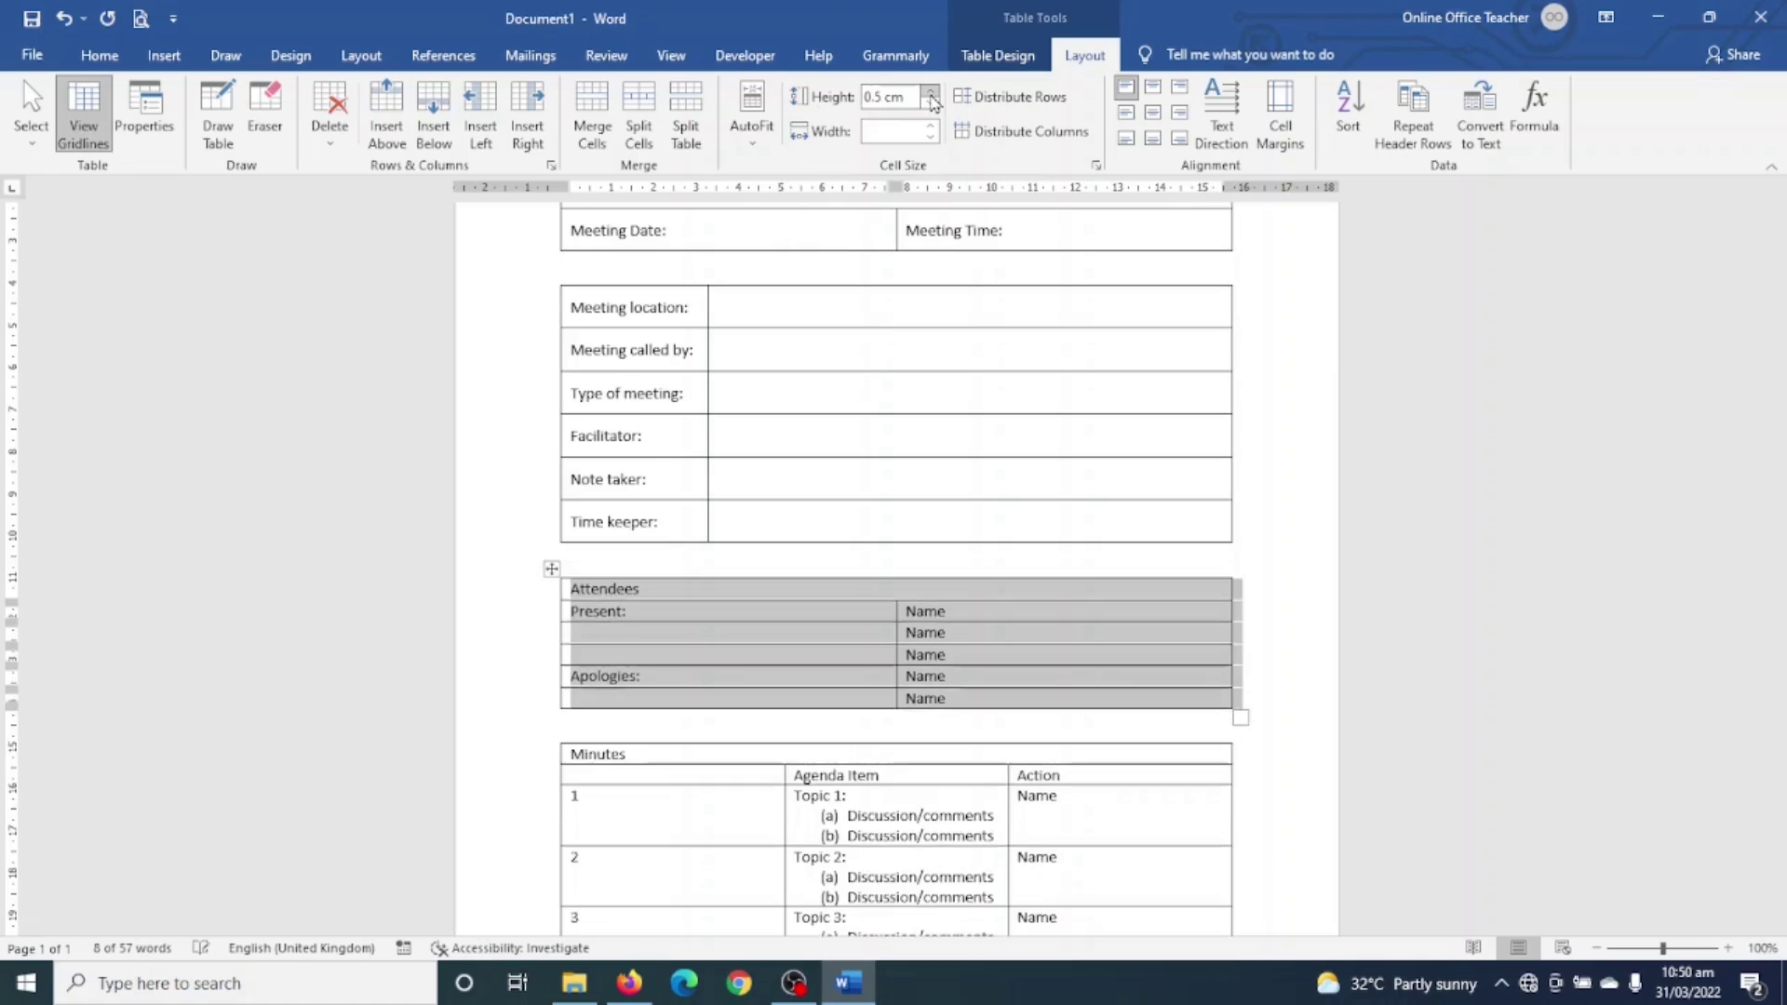
pyautogui.click(930, 91)
pyautogui.click(930, 91)
pyautogui.click(930, 91)
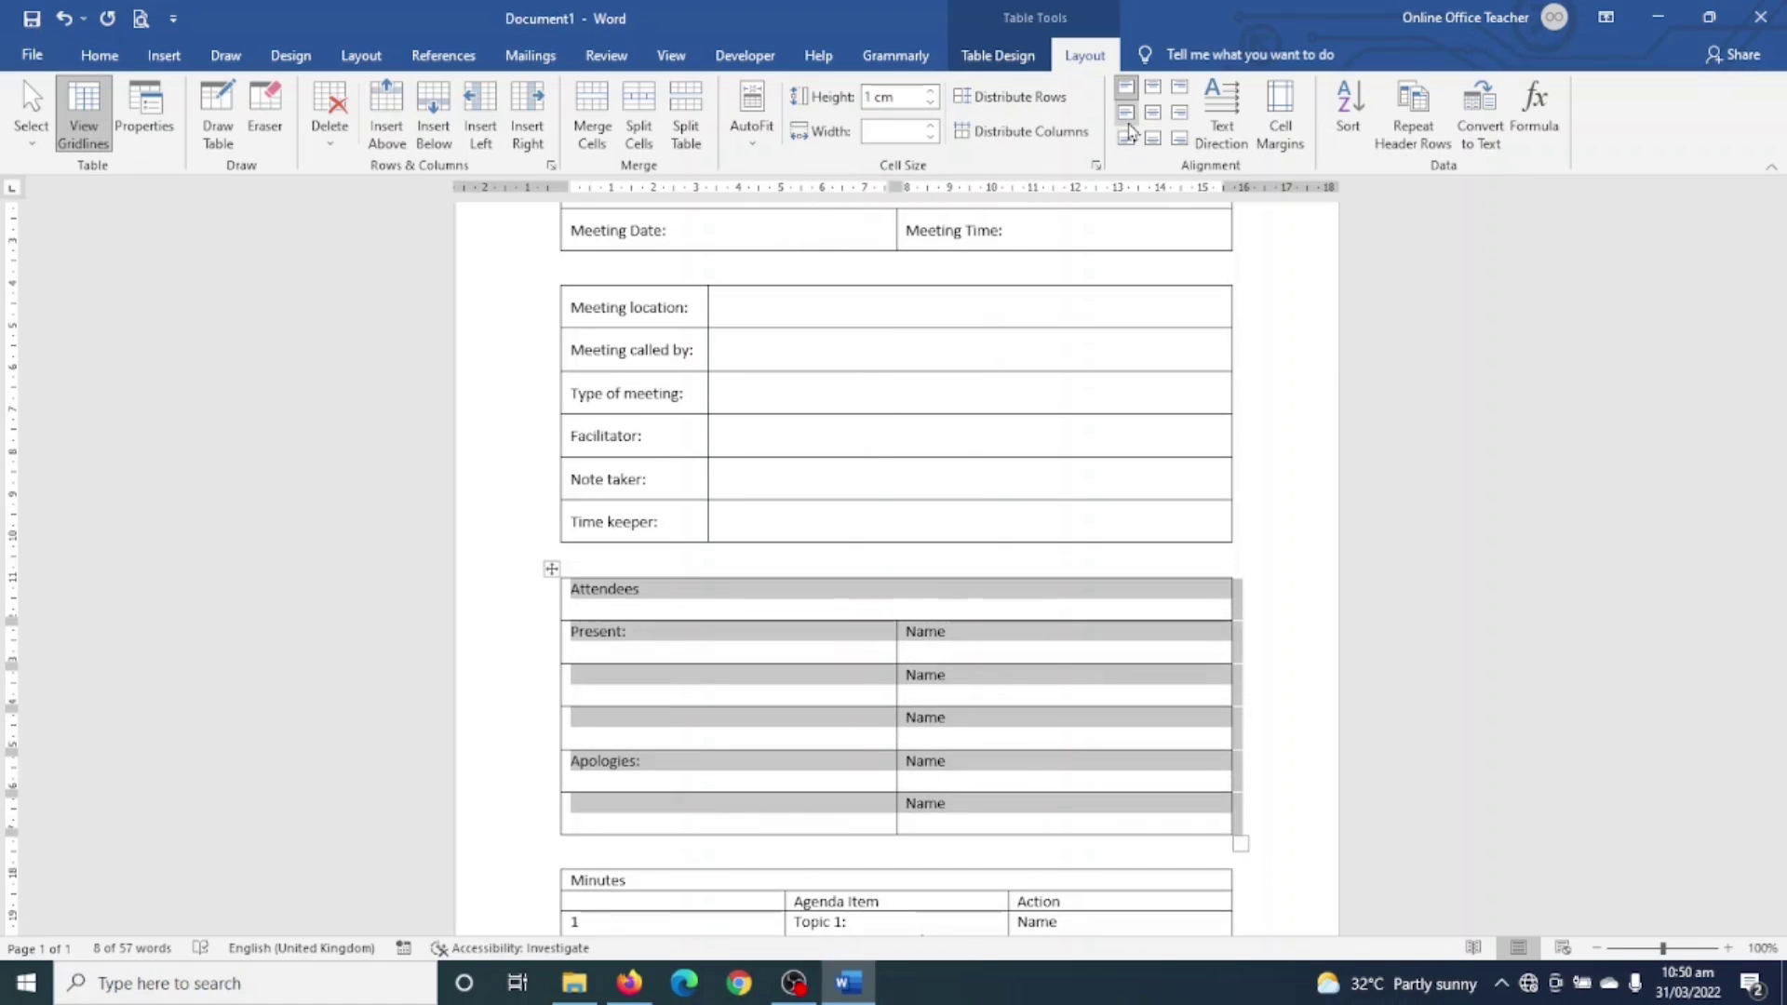
pyautogui.click(1127, 115)
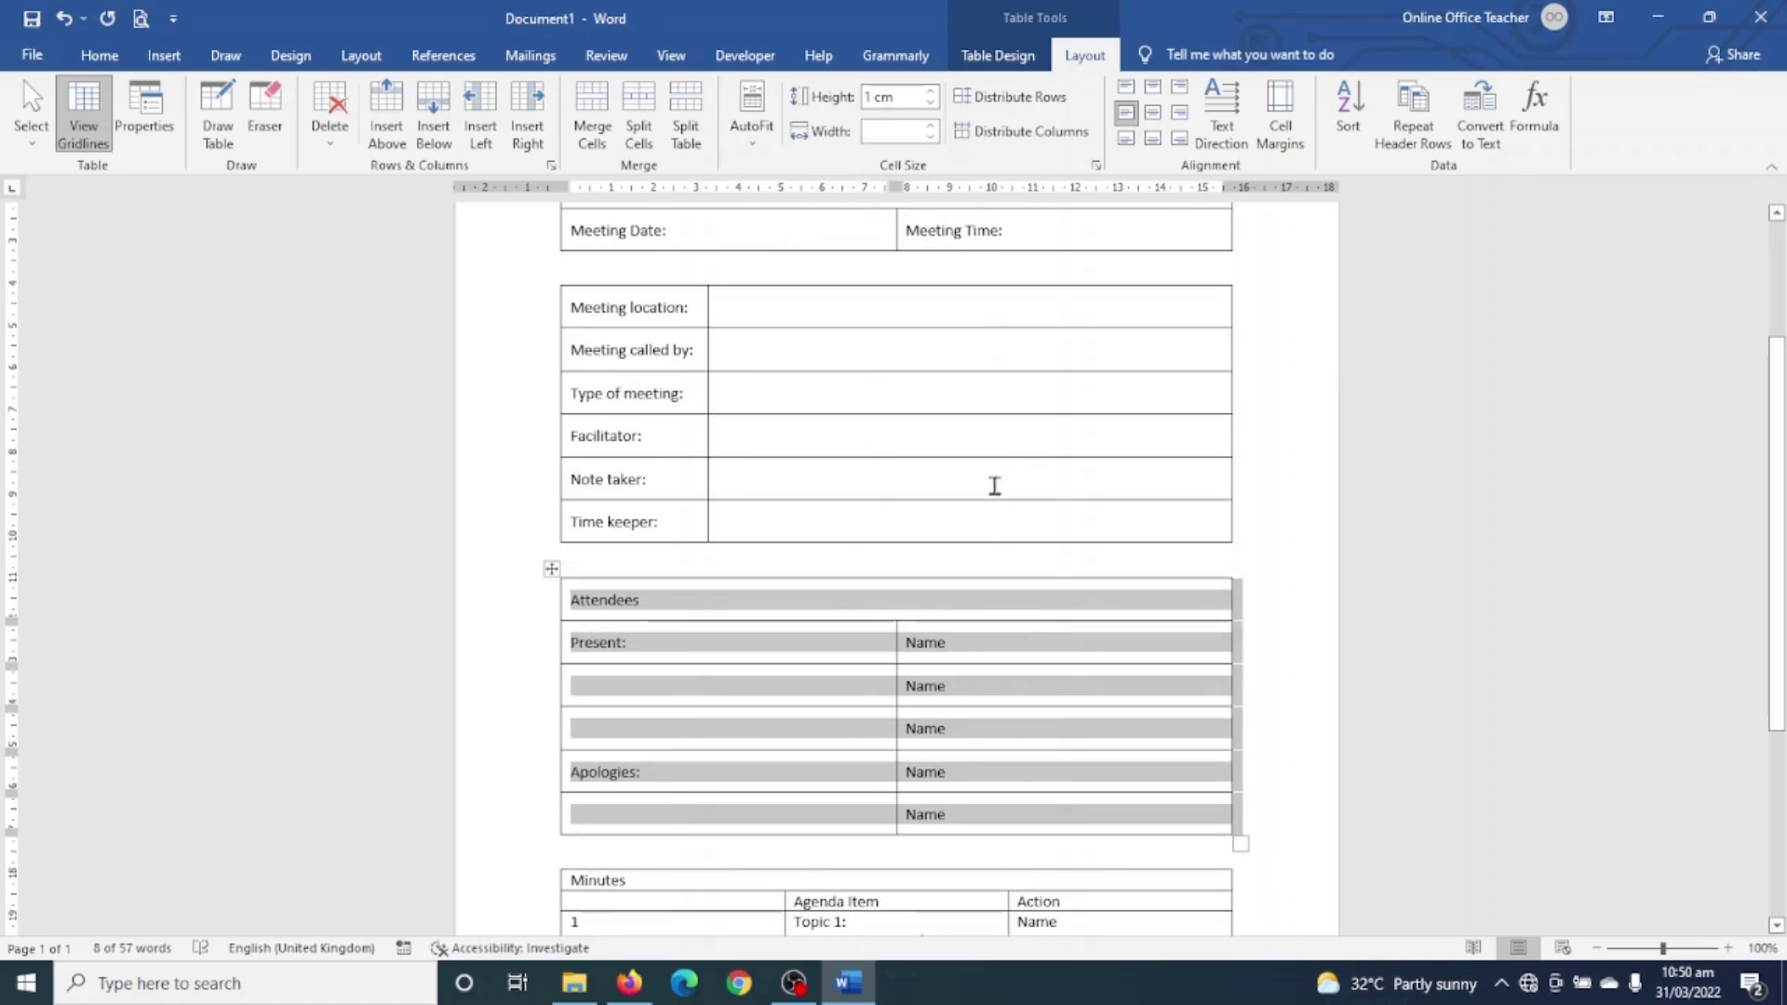
# Step: Format the Attendees heading as centered, bold and uppercase
pyautogui.click(600, 599)
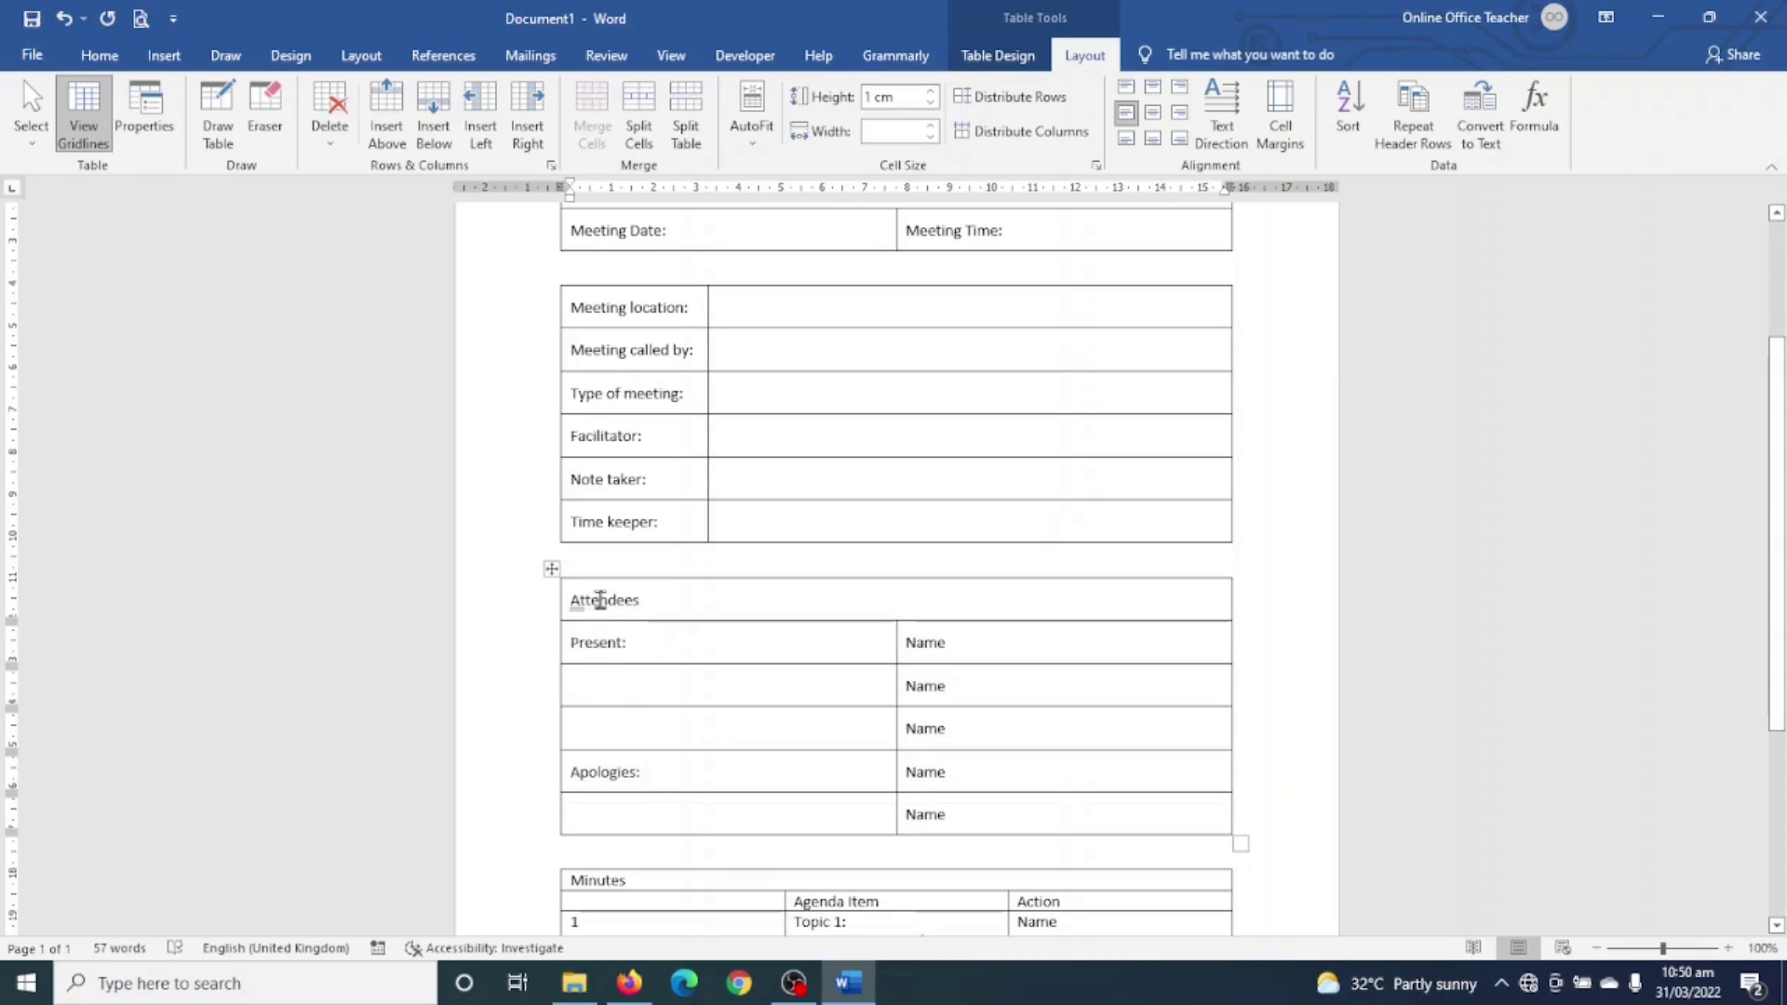
pyautogui.doubleClick(600, 599)
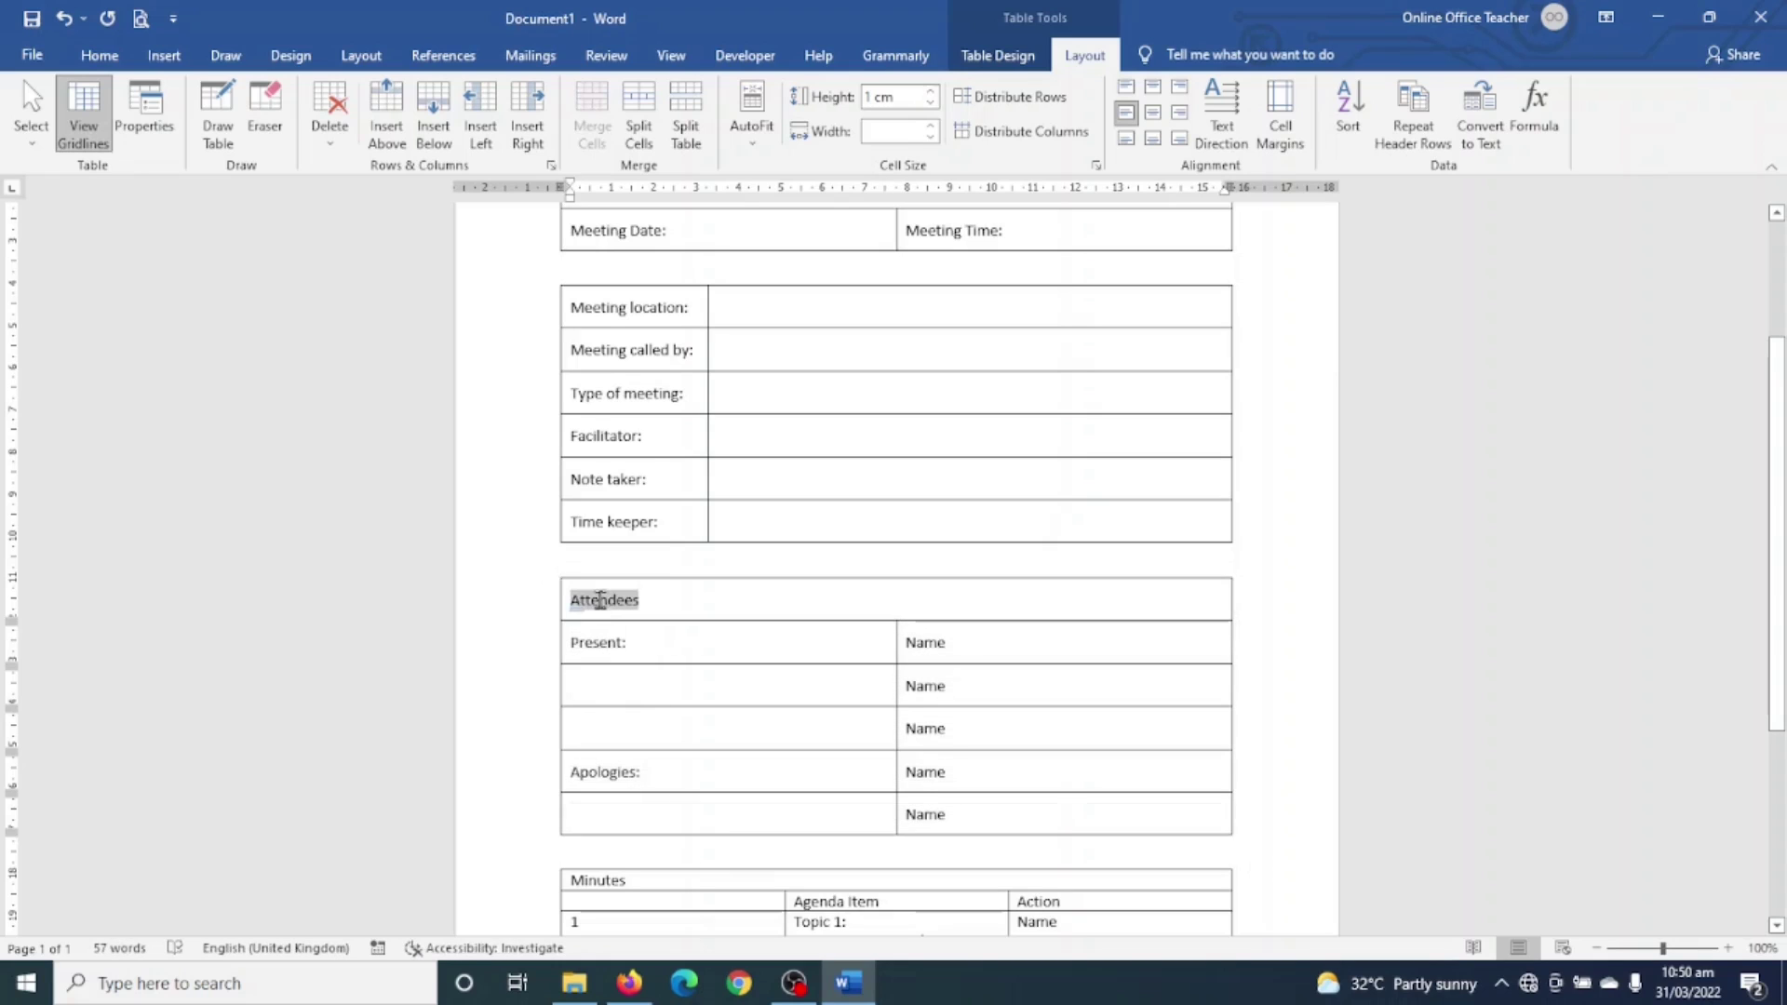
pyautogui.click(98, 56)
pyautogui.click(564, 133)
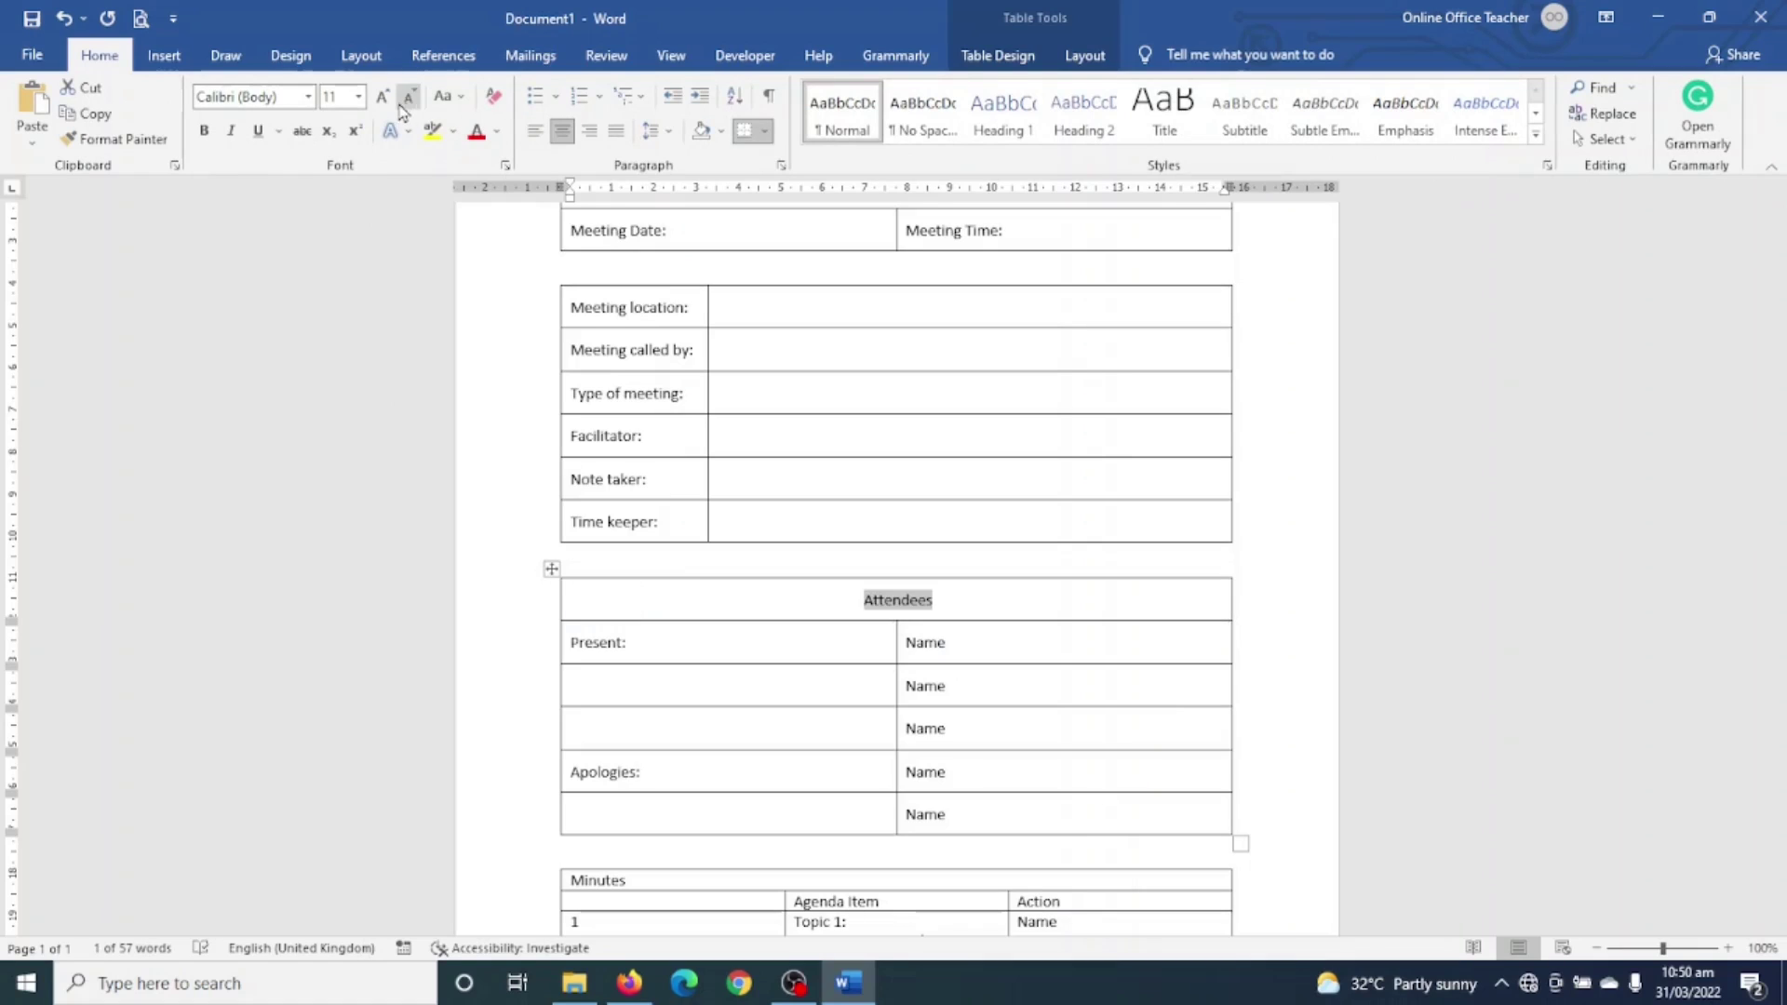
pyautogui.click(207, 132)
pyautogui.click(447, 96)
pyautogui.click(504, 178)
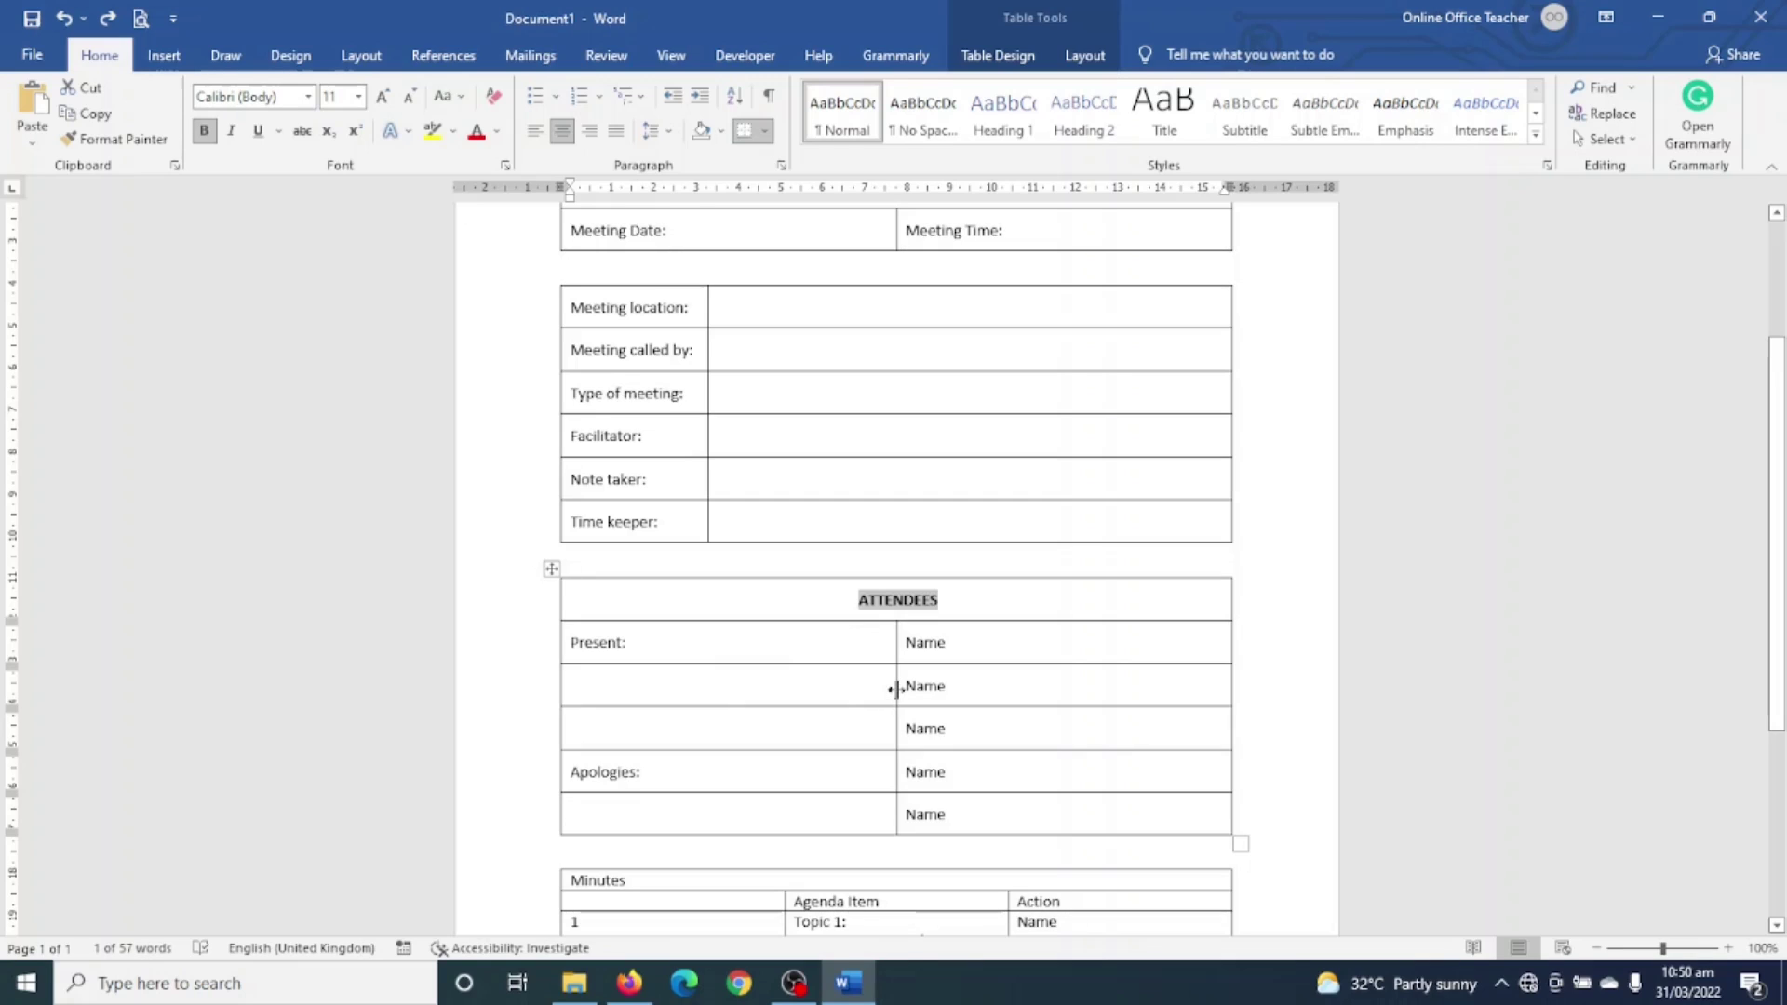
# Step: Narrow the attendees table's first column to about 3.49 cm and make the "Present:" and "Apologies:" labels bold
pyautogui.moveTo(896, 688); pyautogui.dragTo(708, 688)
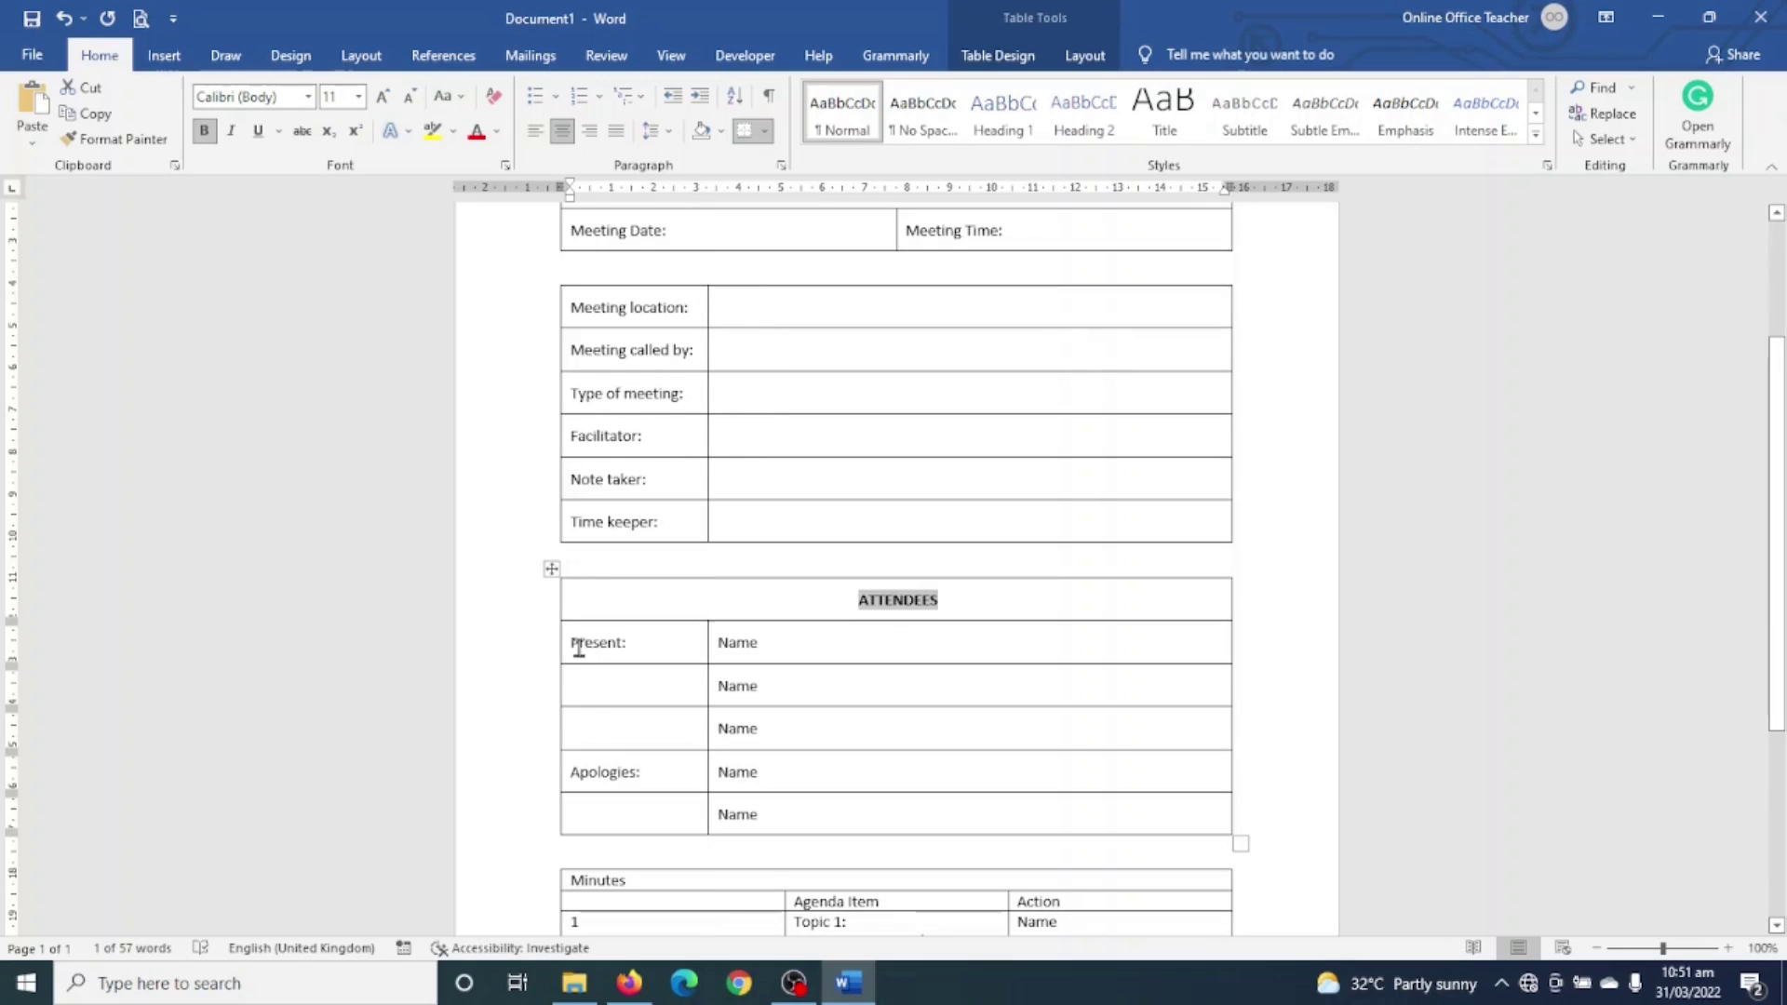
pyautogui.moveTo(576, 643); pyautogui.dragTo(626, 773)
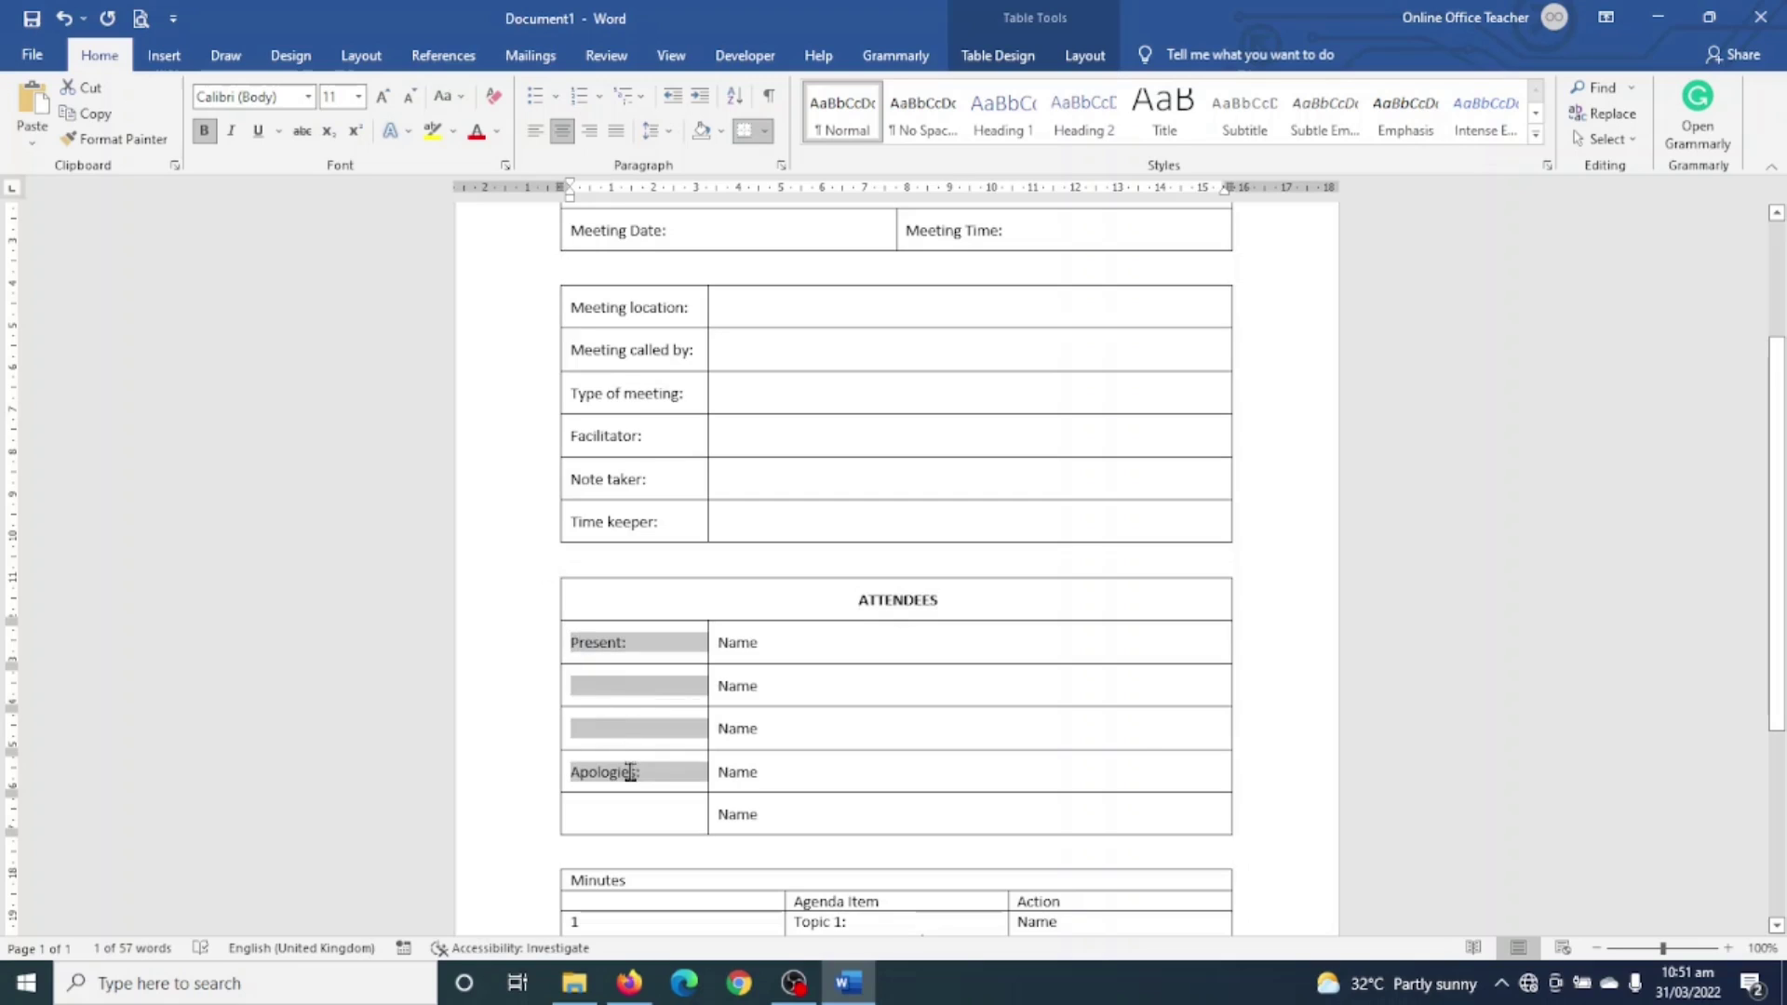
pyautogui.click(645, 733)
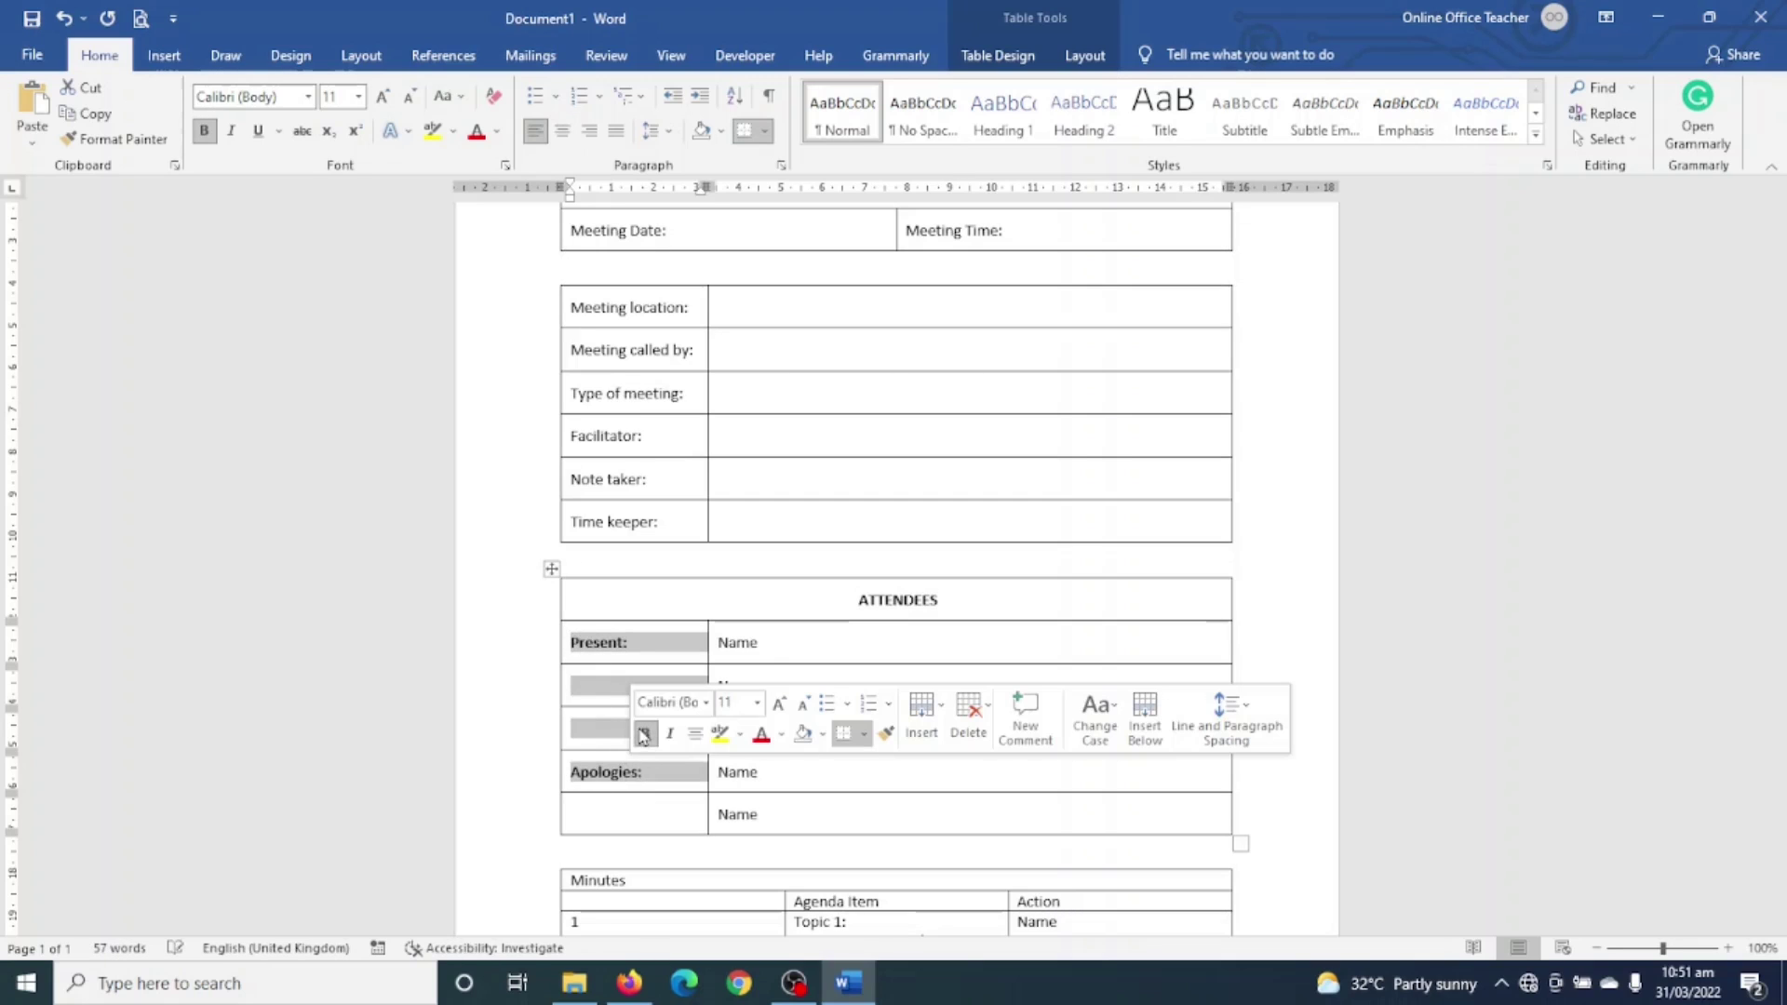
pyautogui.click(610, 775)
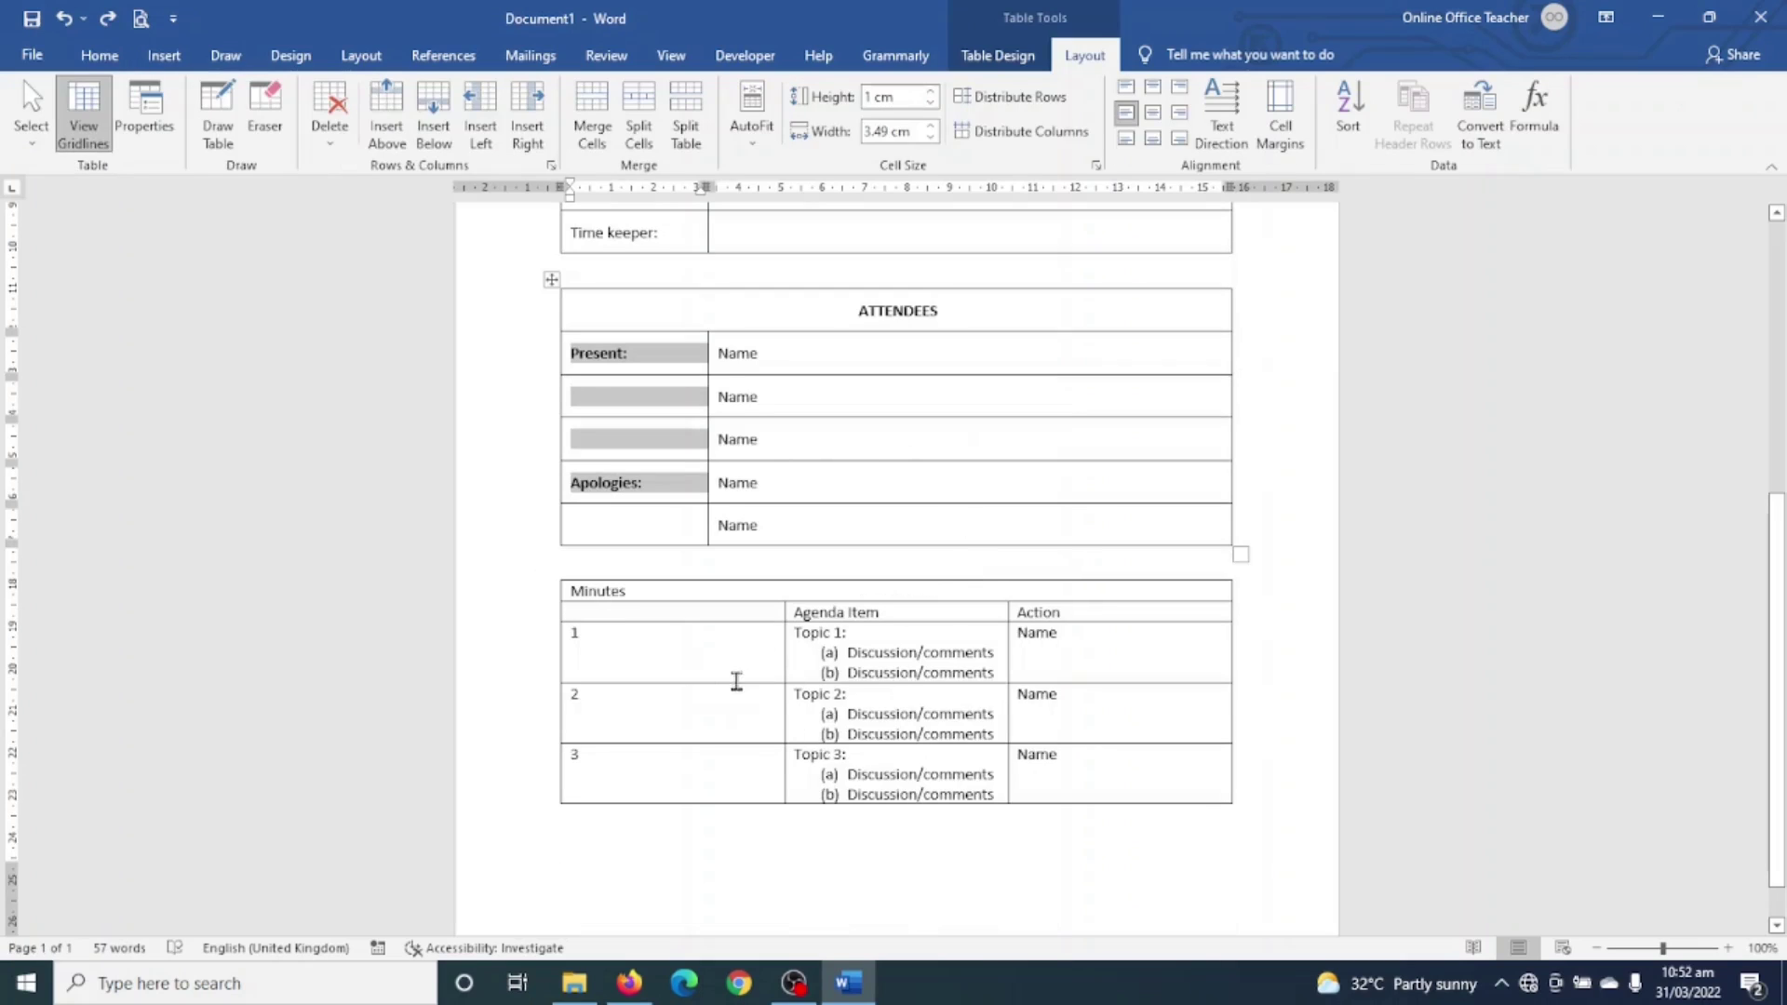
# Step: Set the Minutes table's row height to 1 cm and align its text center left
pyautogui.click(735, 664)
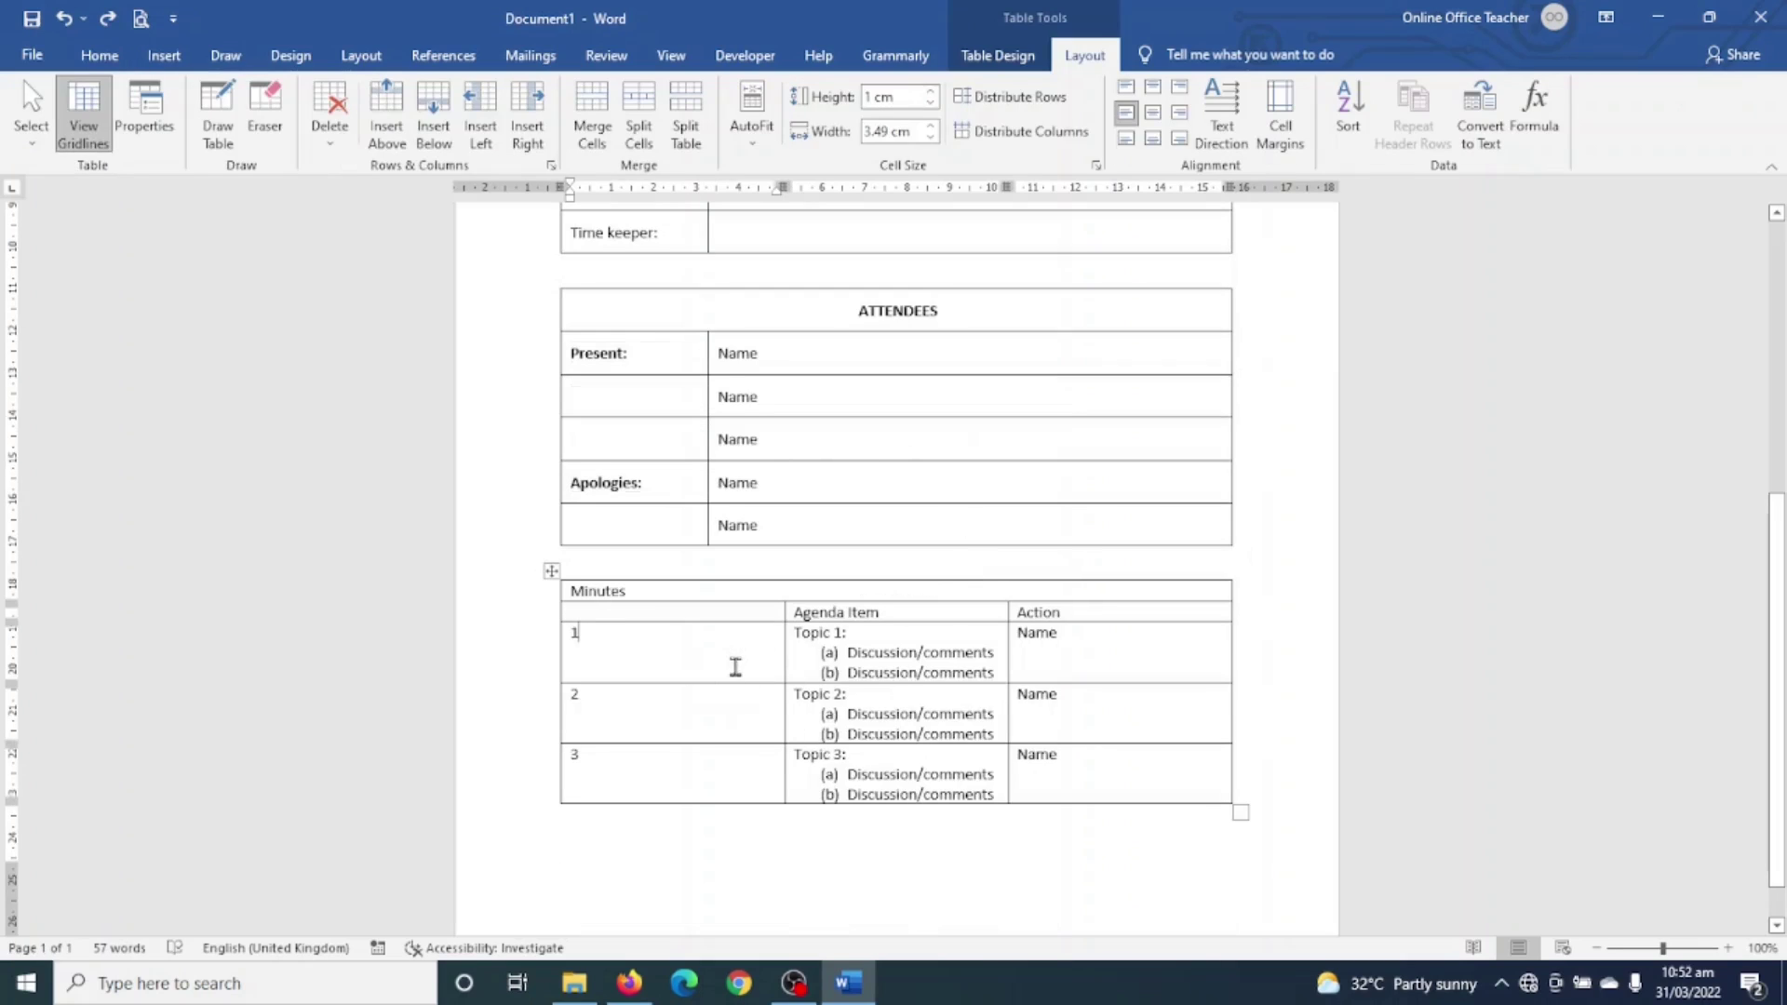
pyautogui.click(551, 571)
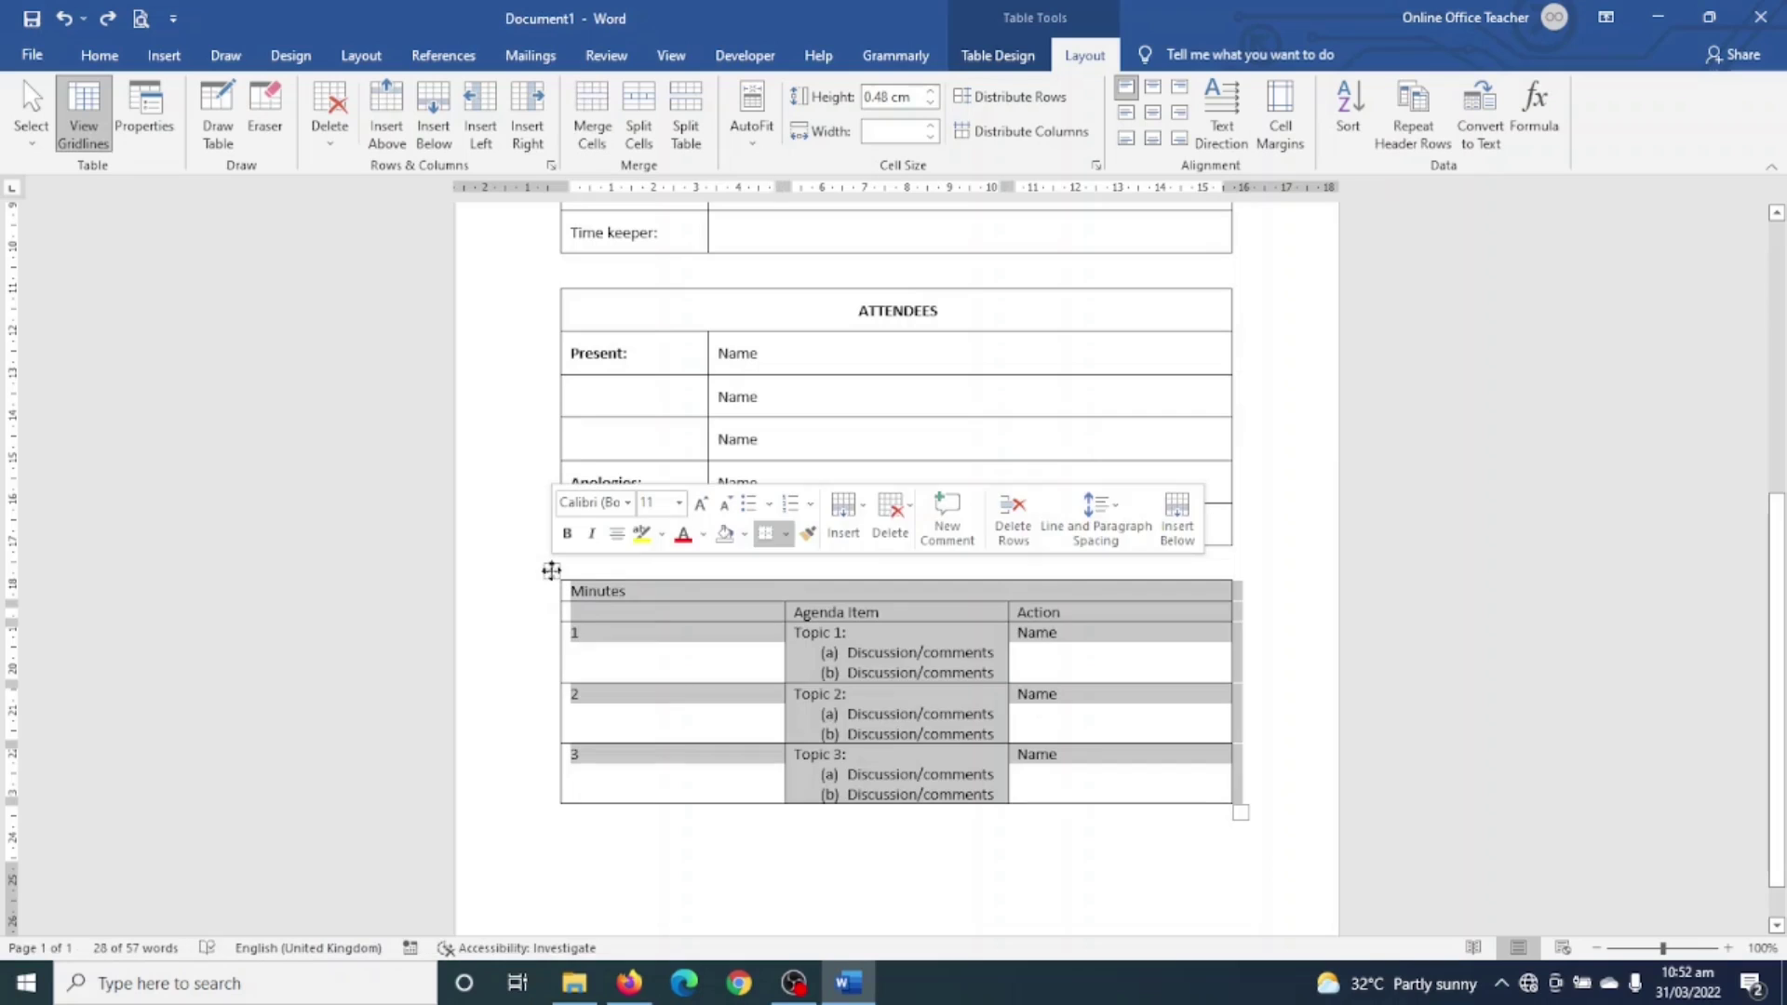
pyautogui.click(928, 91)
pyautogui.click(927, 91)
pyautogui.click(927, 91)
pyautogui.click(927, 92)
pyautogui.click(927, 92)
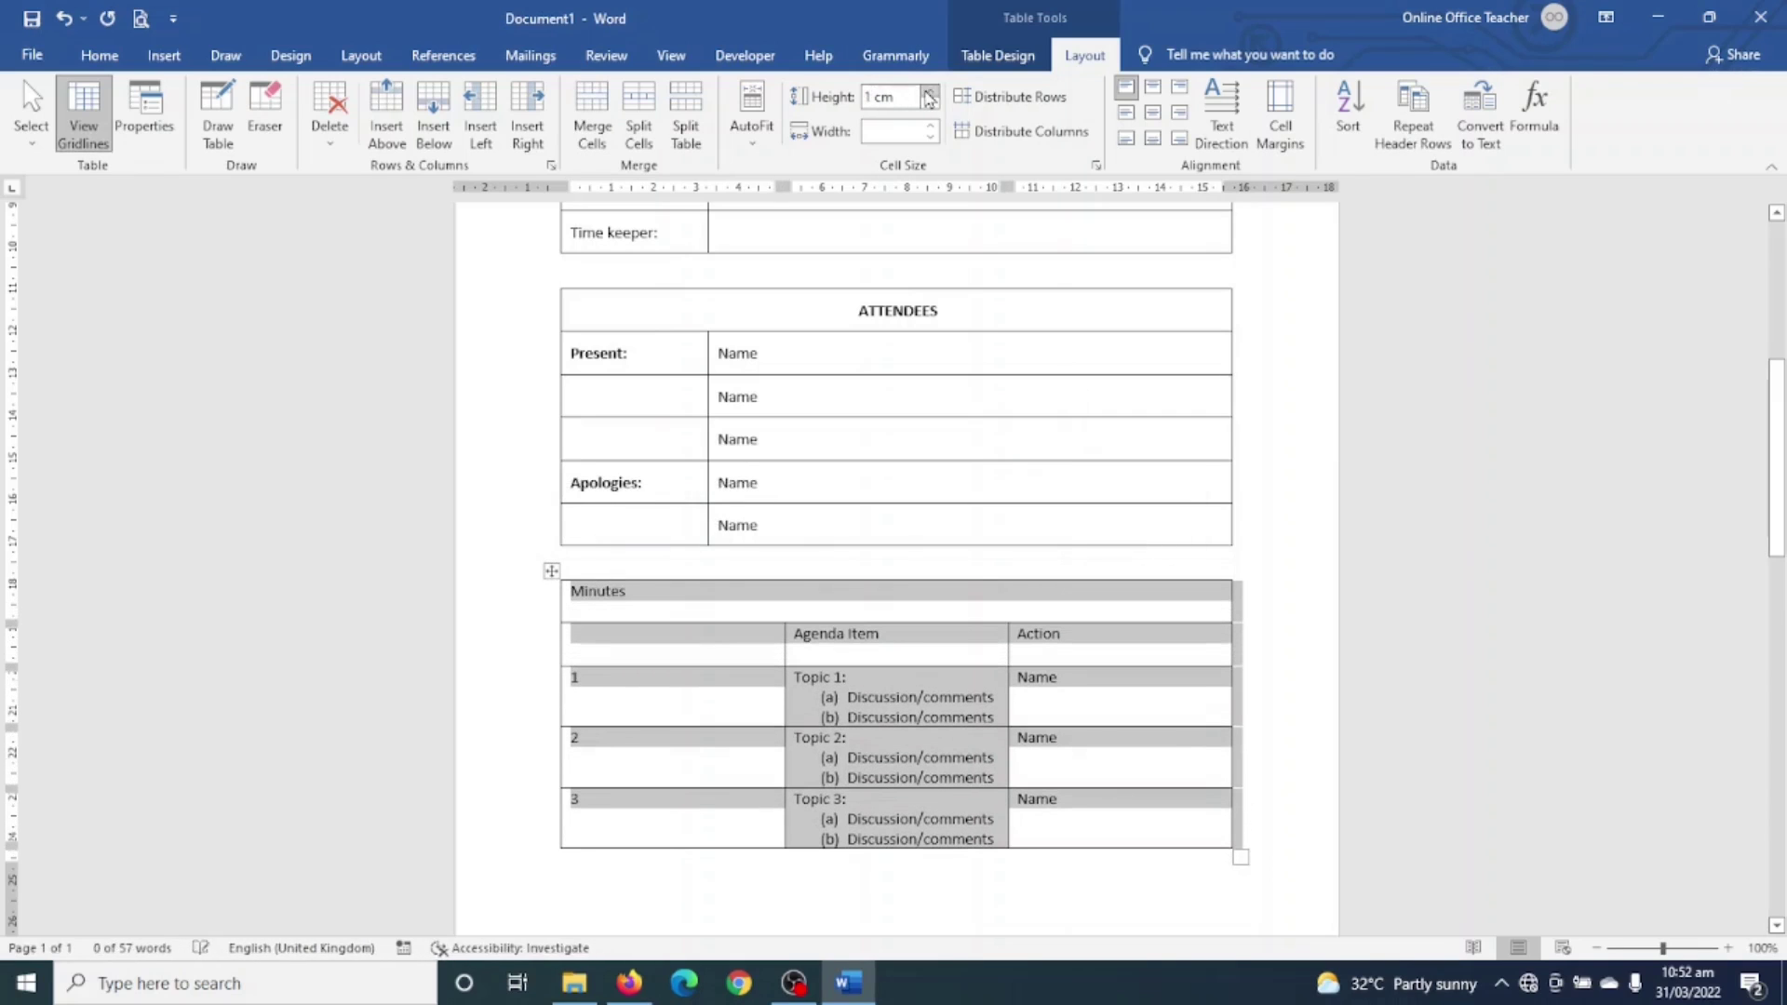
pyautogui.click(1127, 114)
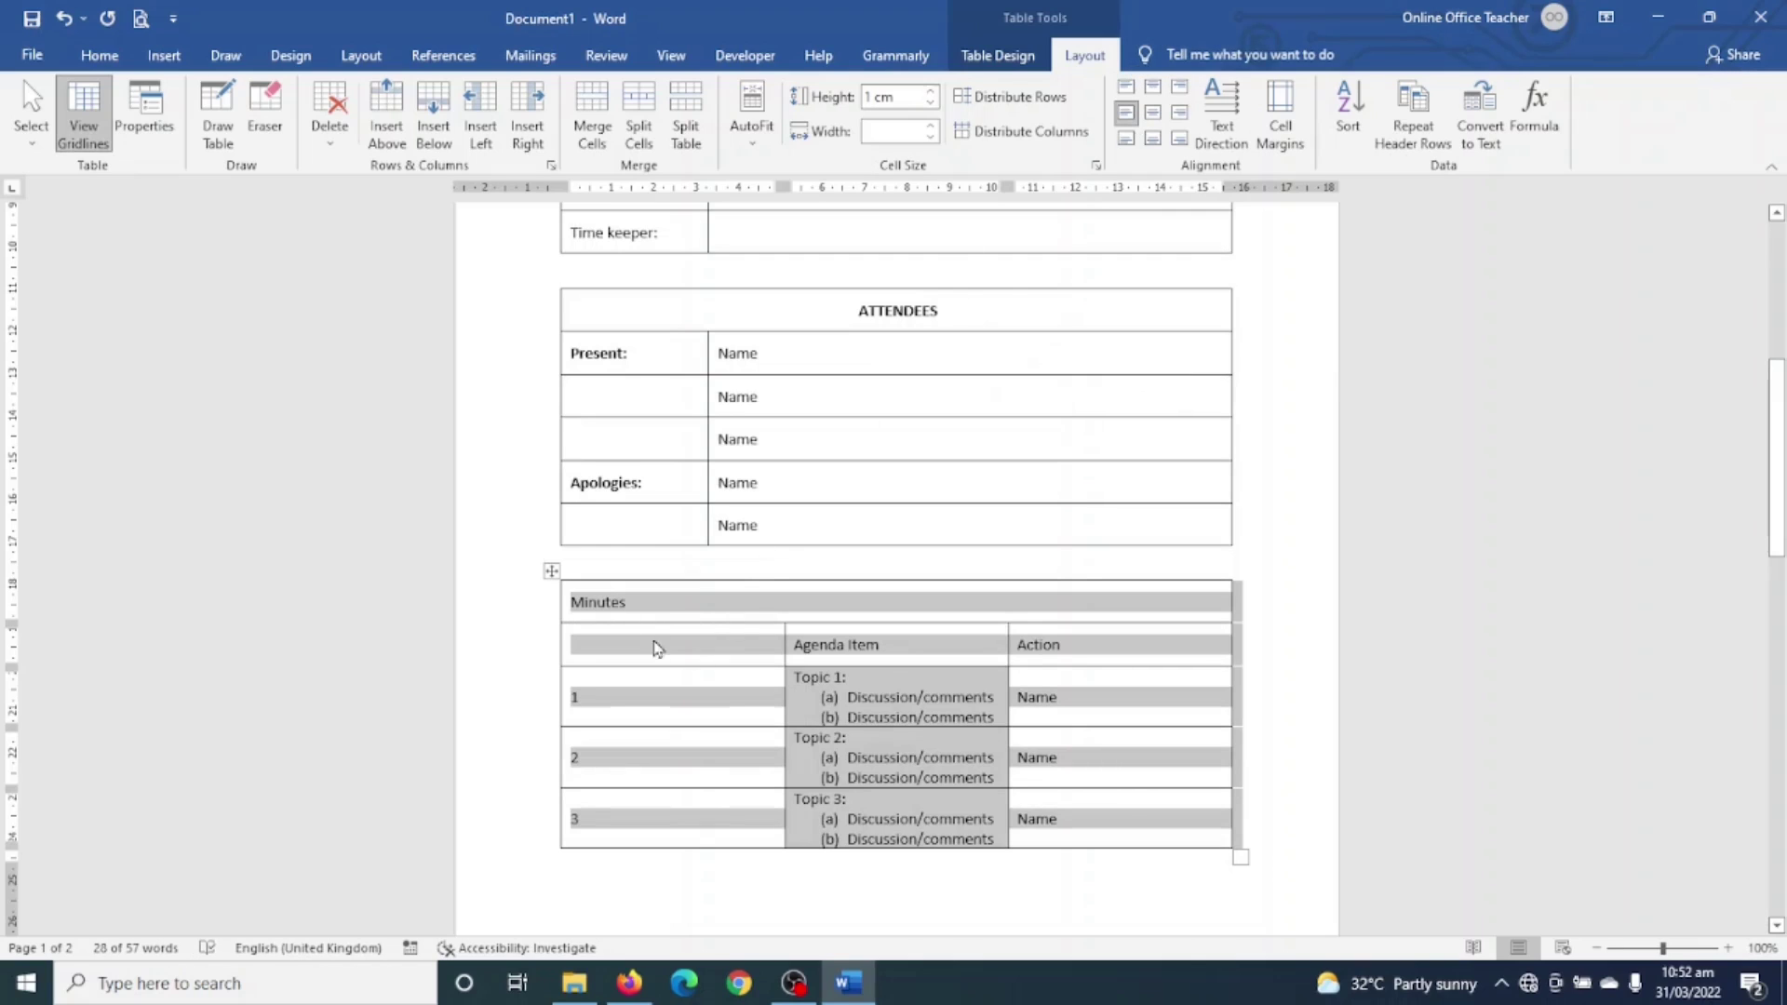
# Step: Format the Minutes heading as centered, uppercase and bold
pyautogui.click(613, 607)
pyautogui.doubleClick(610, 603)
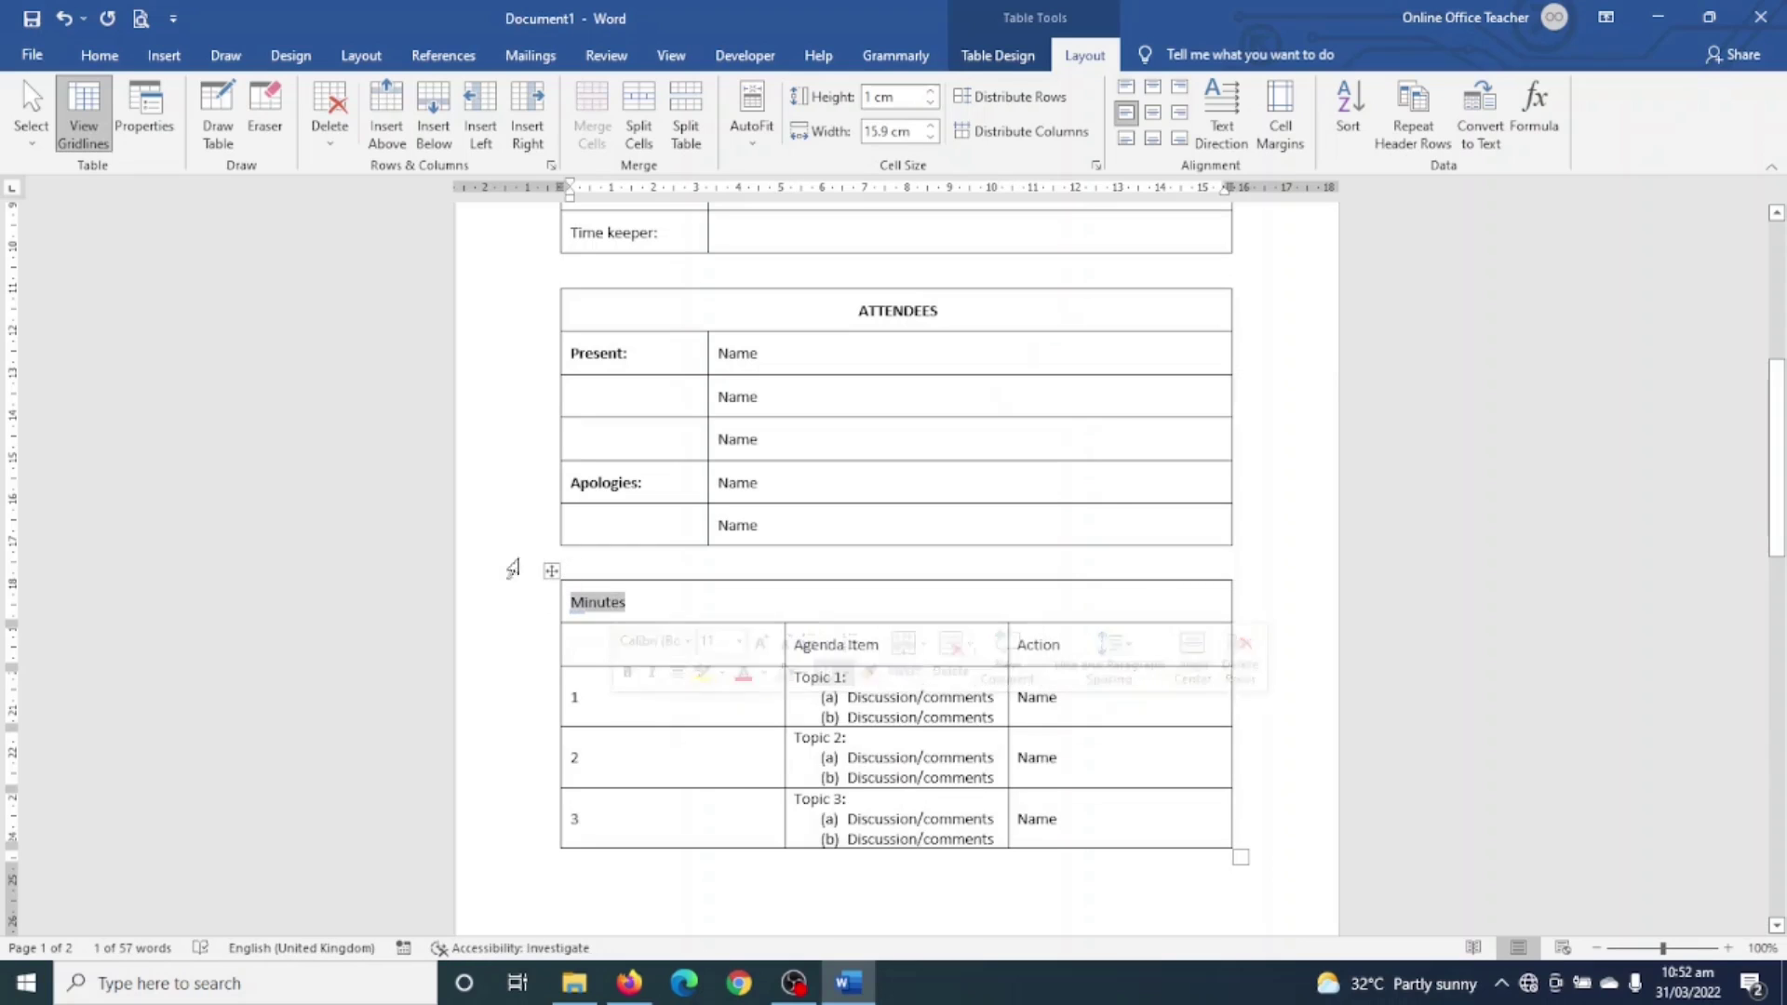
pyautogui.click(126, 56)
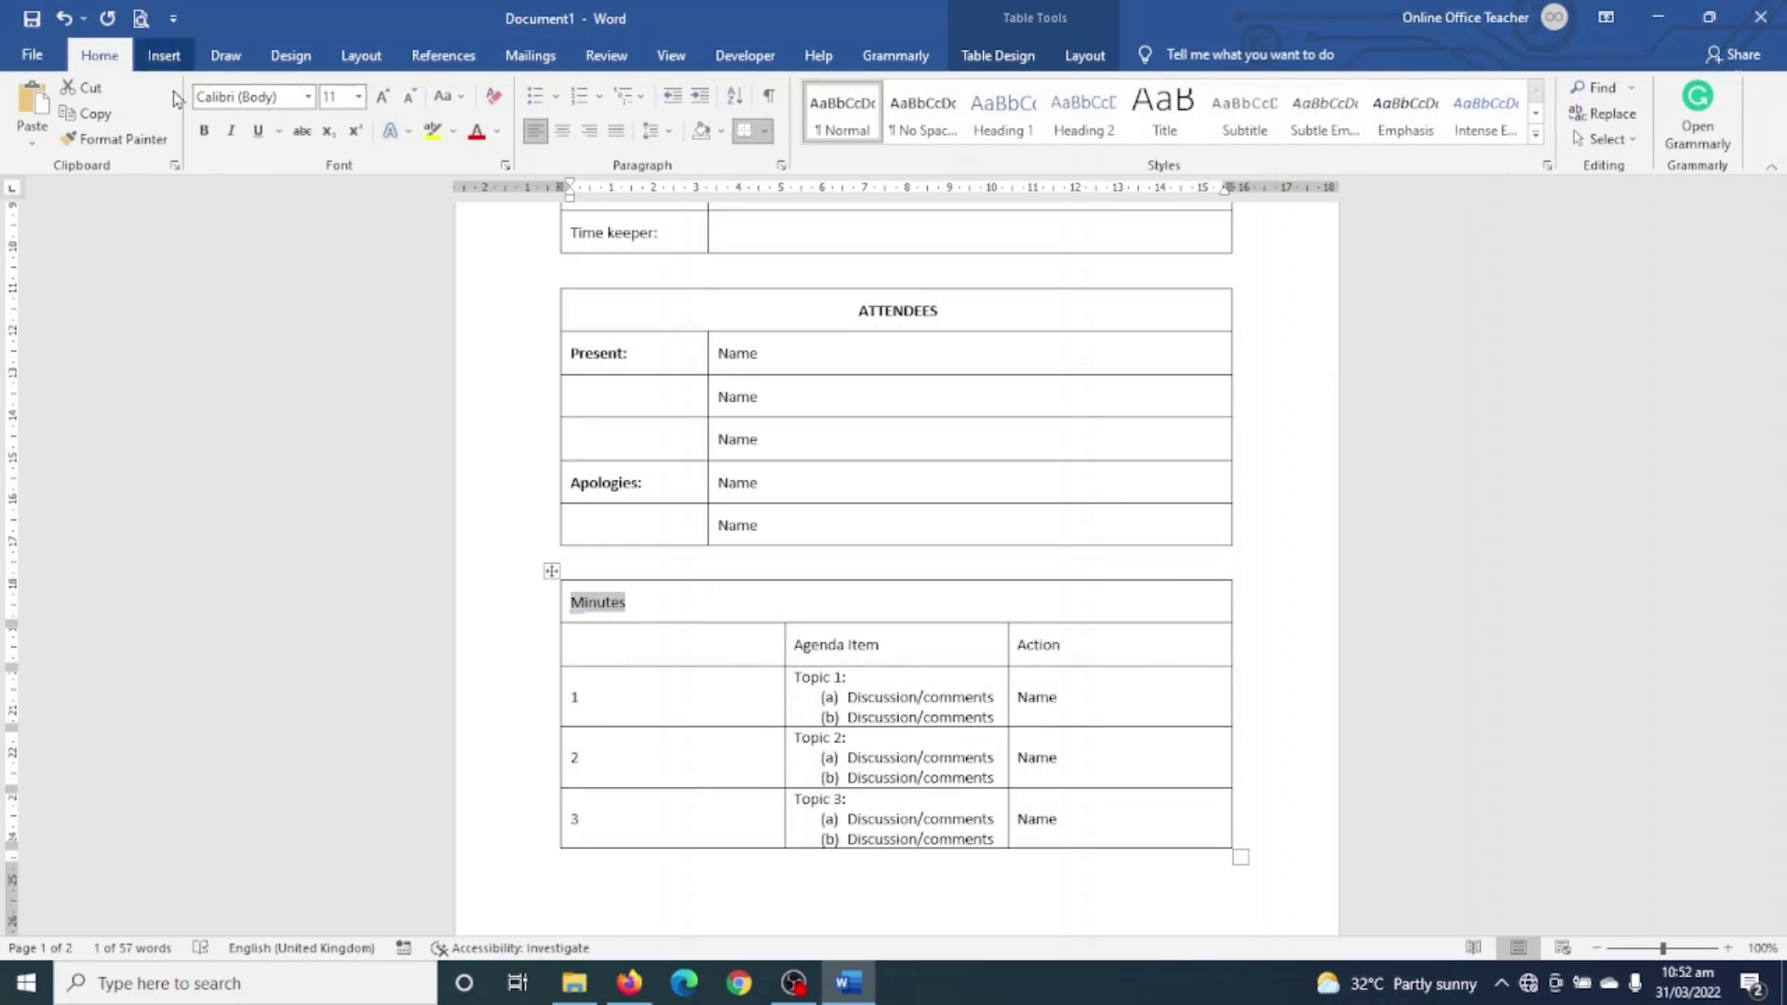
pyautogui.click(562, 130)
pyautogui.click(444, 96)
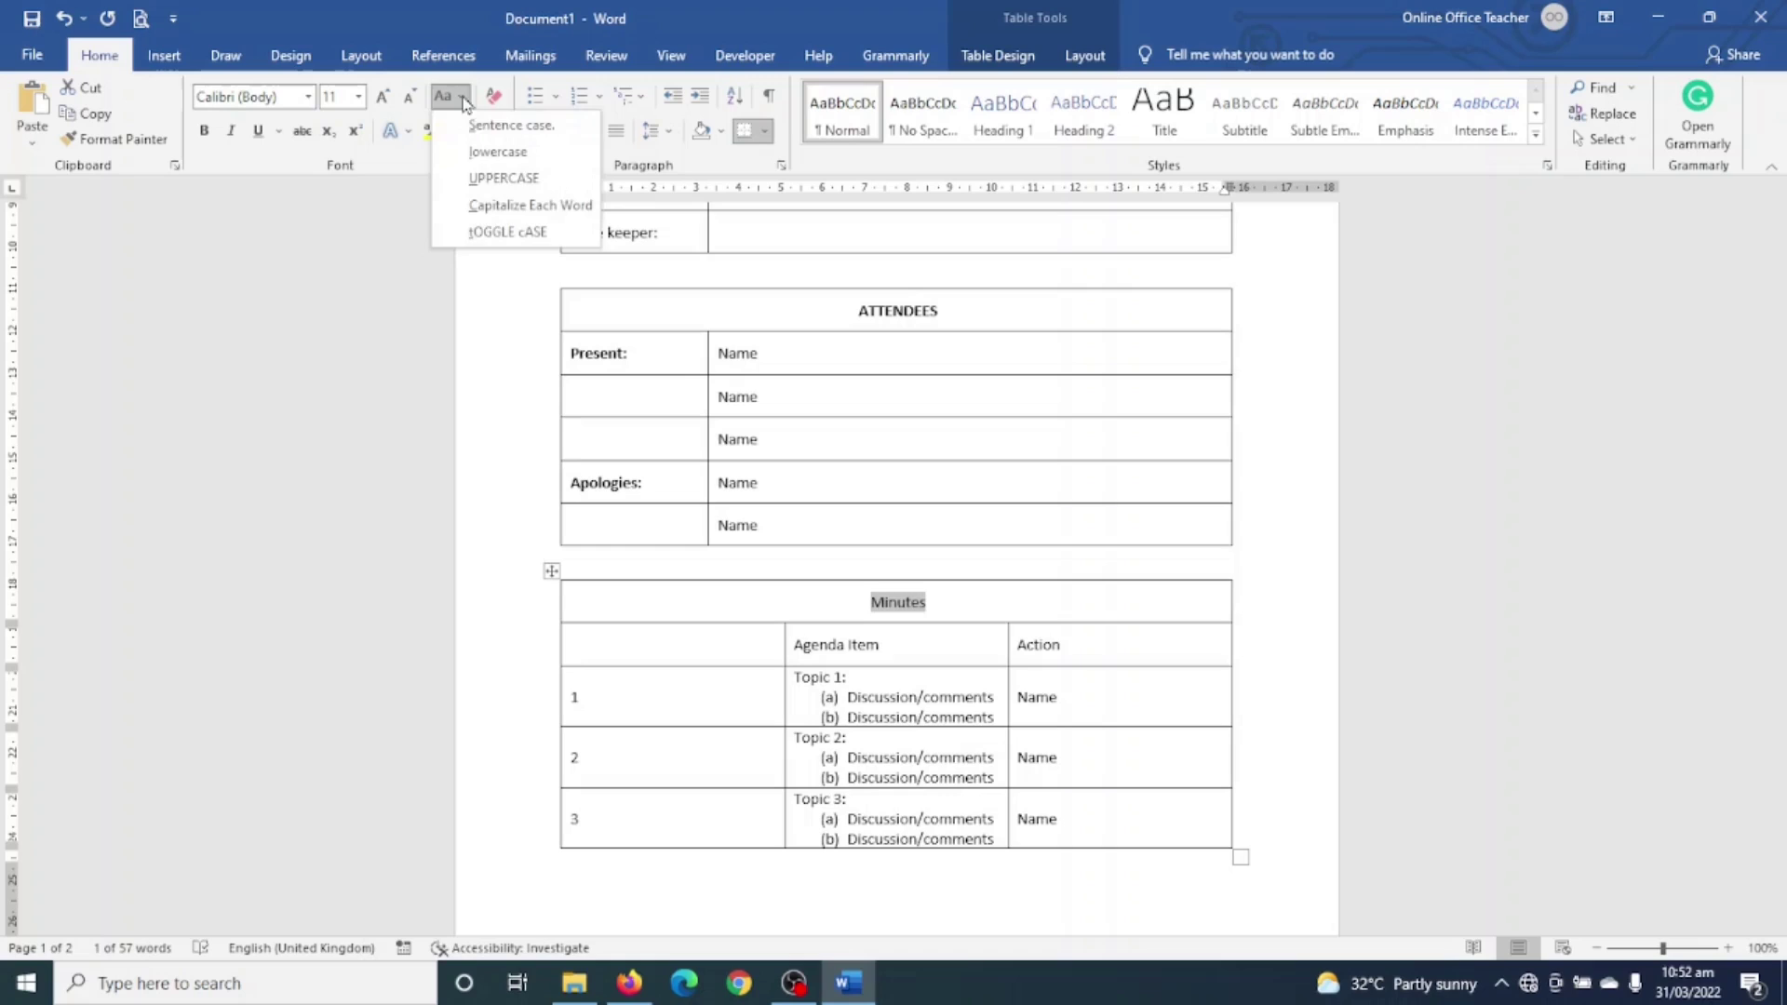
pyautogui.click(503, 178)
pyautogui.click(212, 132)
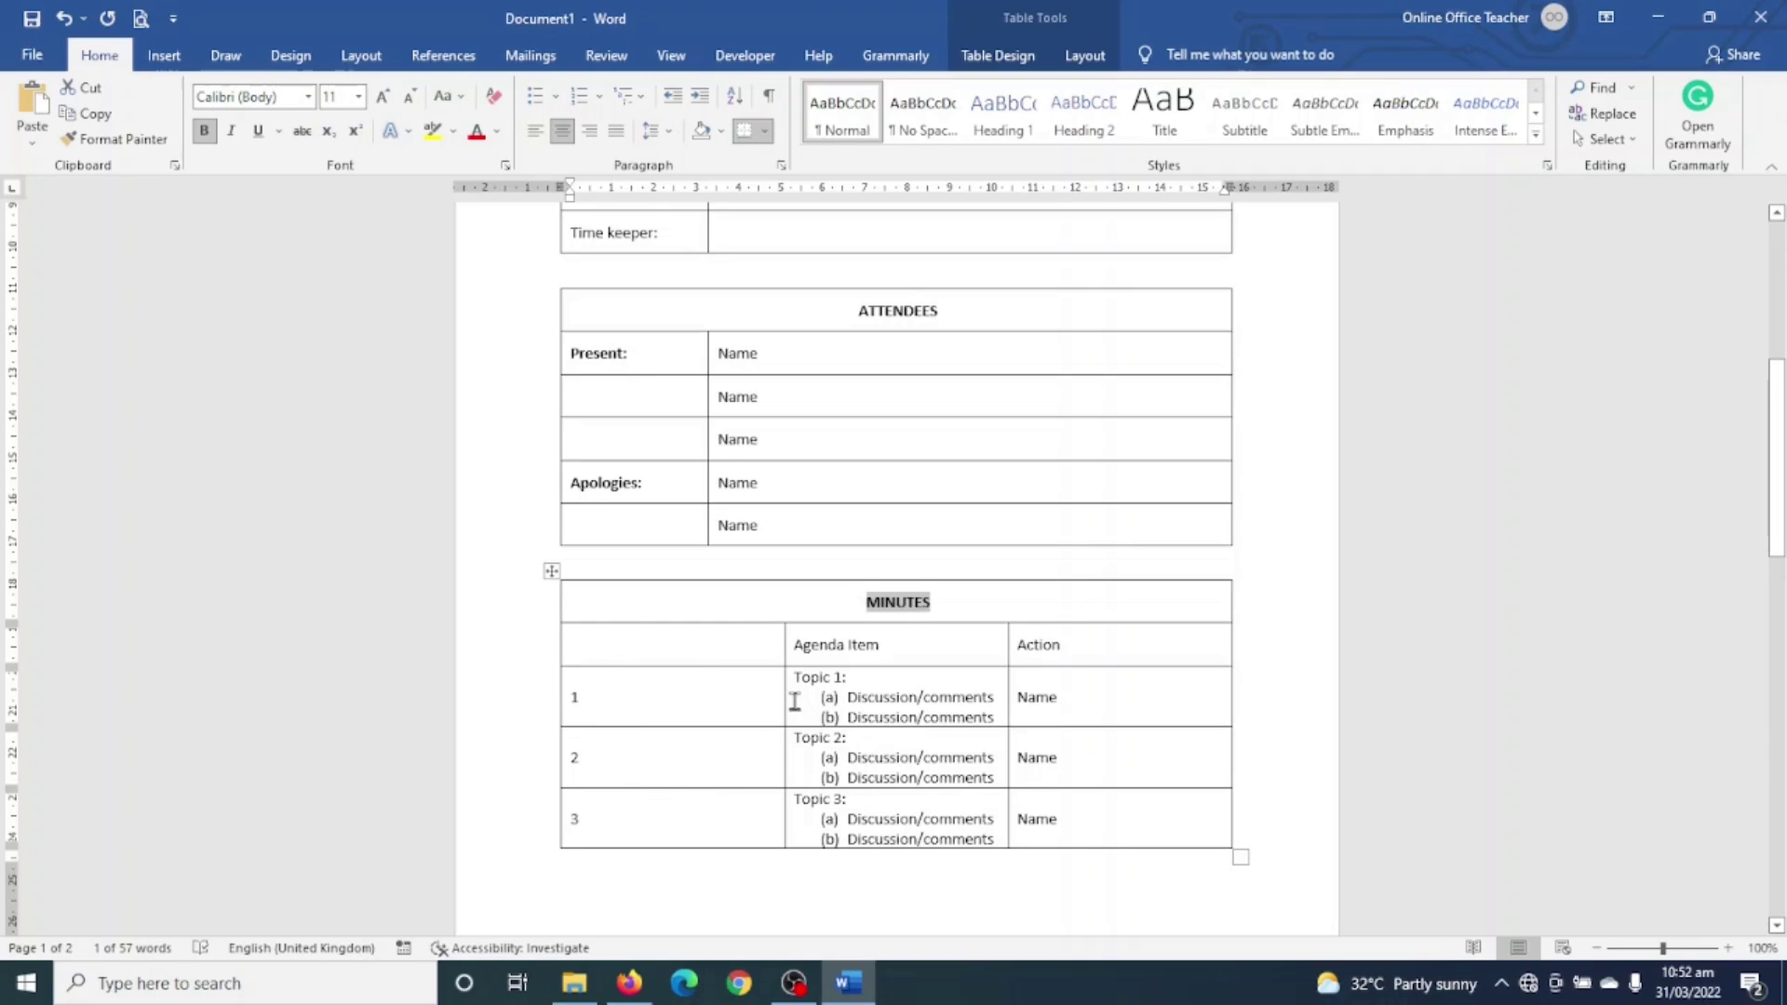
# Step: Narrow the numbering and Action columns of the minutes table, giving the extra width to the Agenda Item column
pyautogui.moveTo(786, 706); pyautogui.dragTo(601, 723)
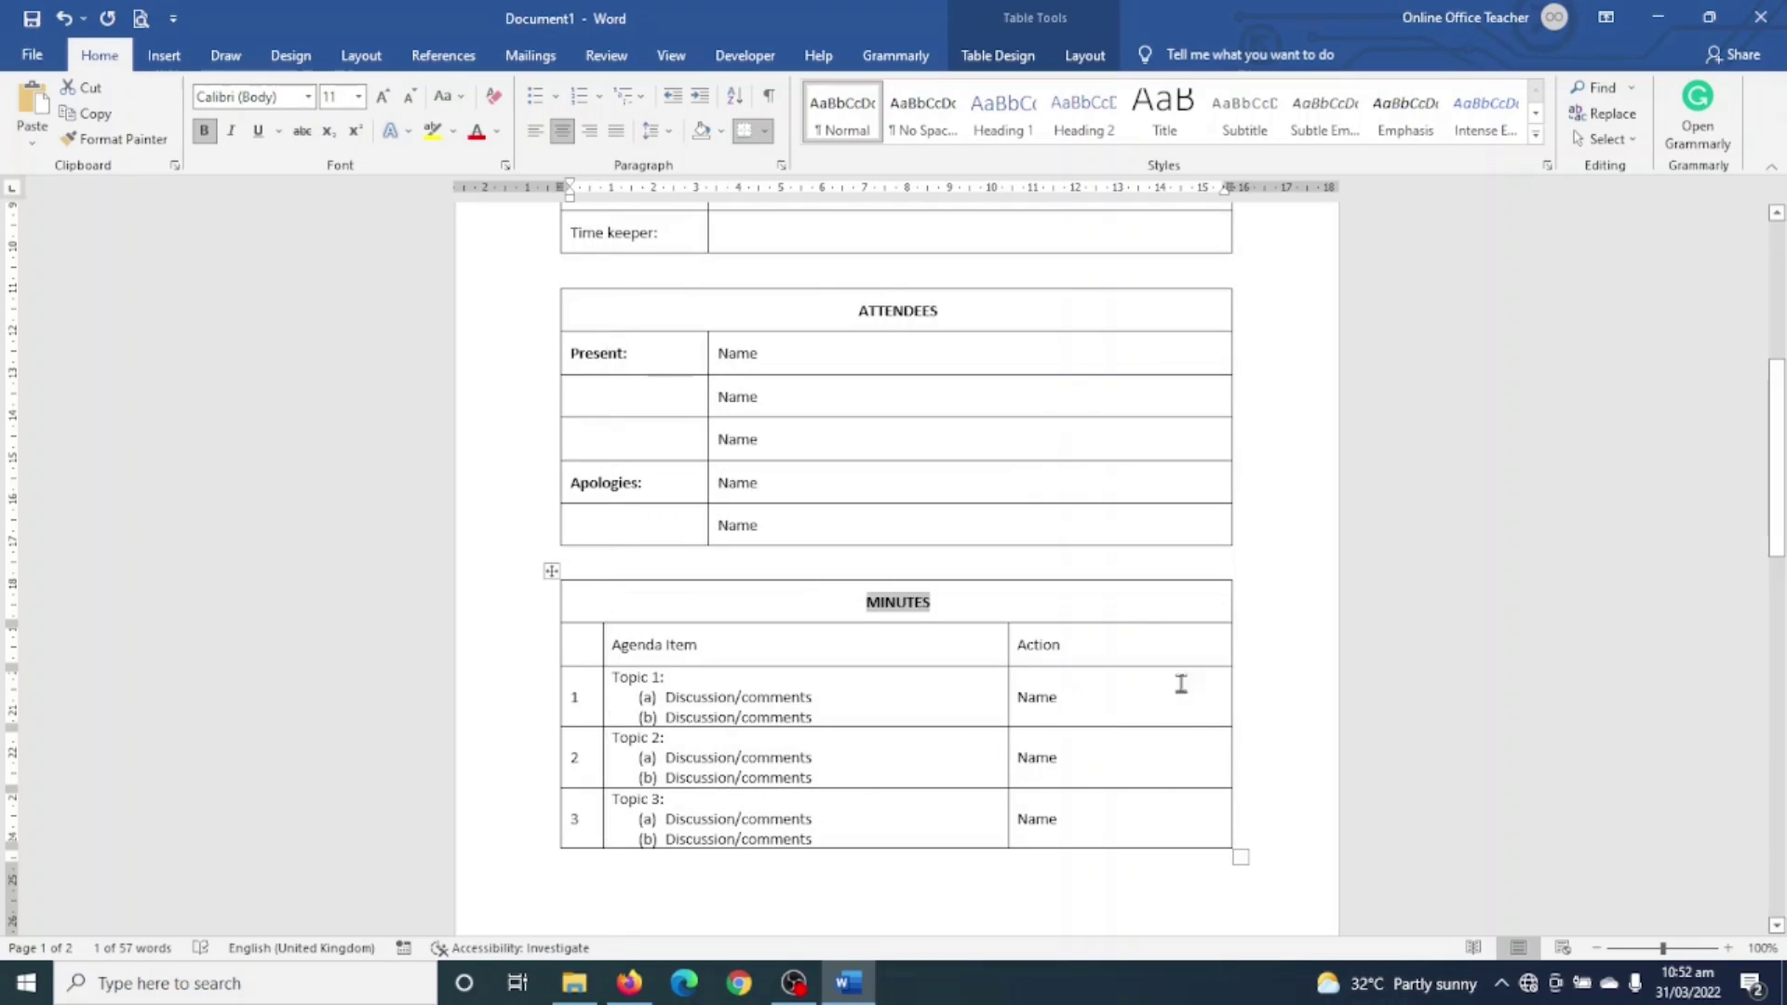
pyautogui.moveTo(1009, 709); pyautogui.dragTo(1067, 716)
pyautogui.scroll(-2, 973, 590)
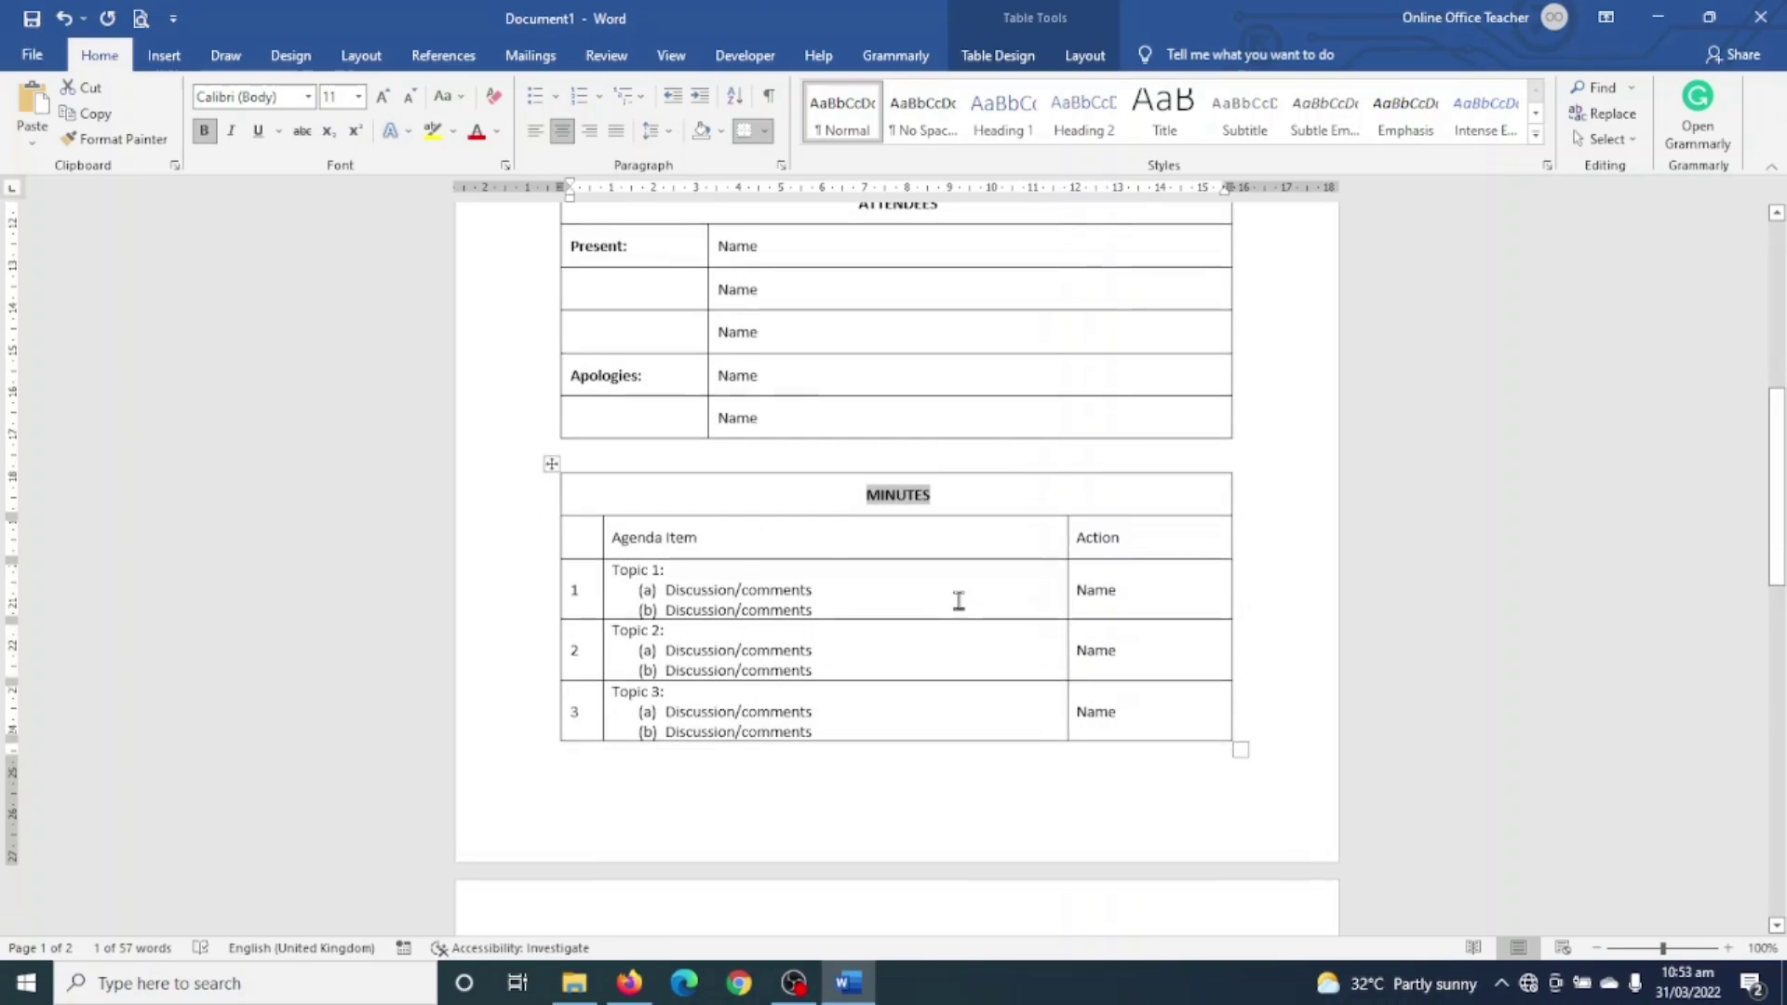
pyautogui.scroll(1, 793, 578)
pyautogui.scroll(-4, 818, 583)
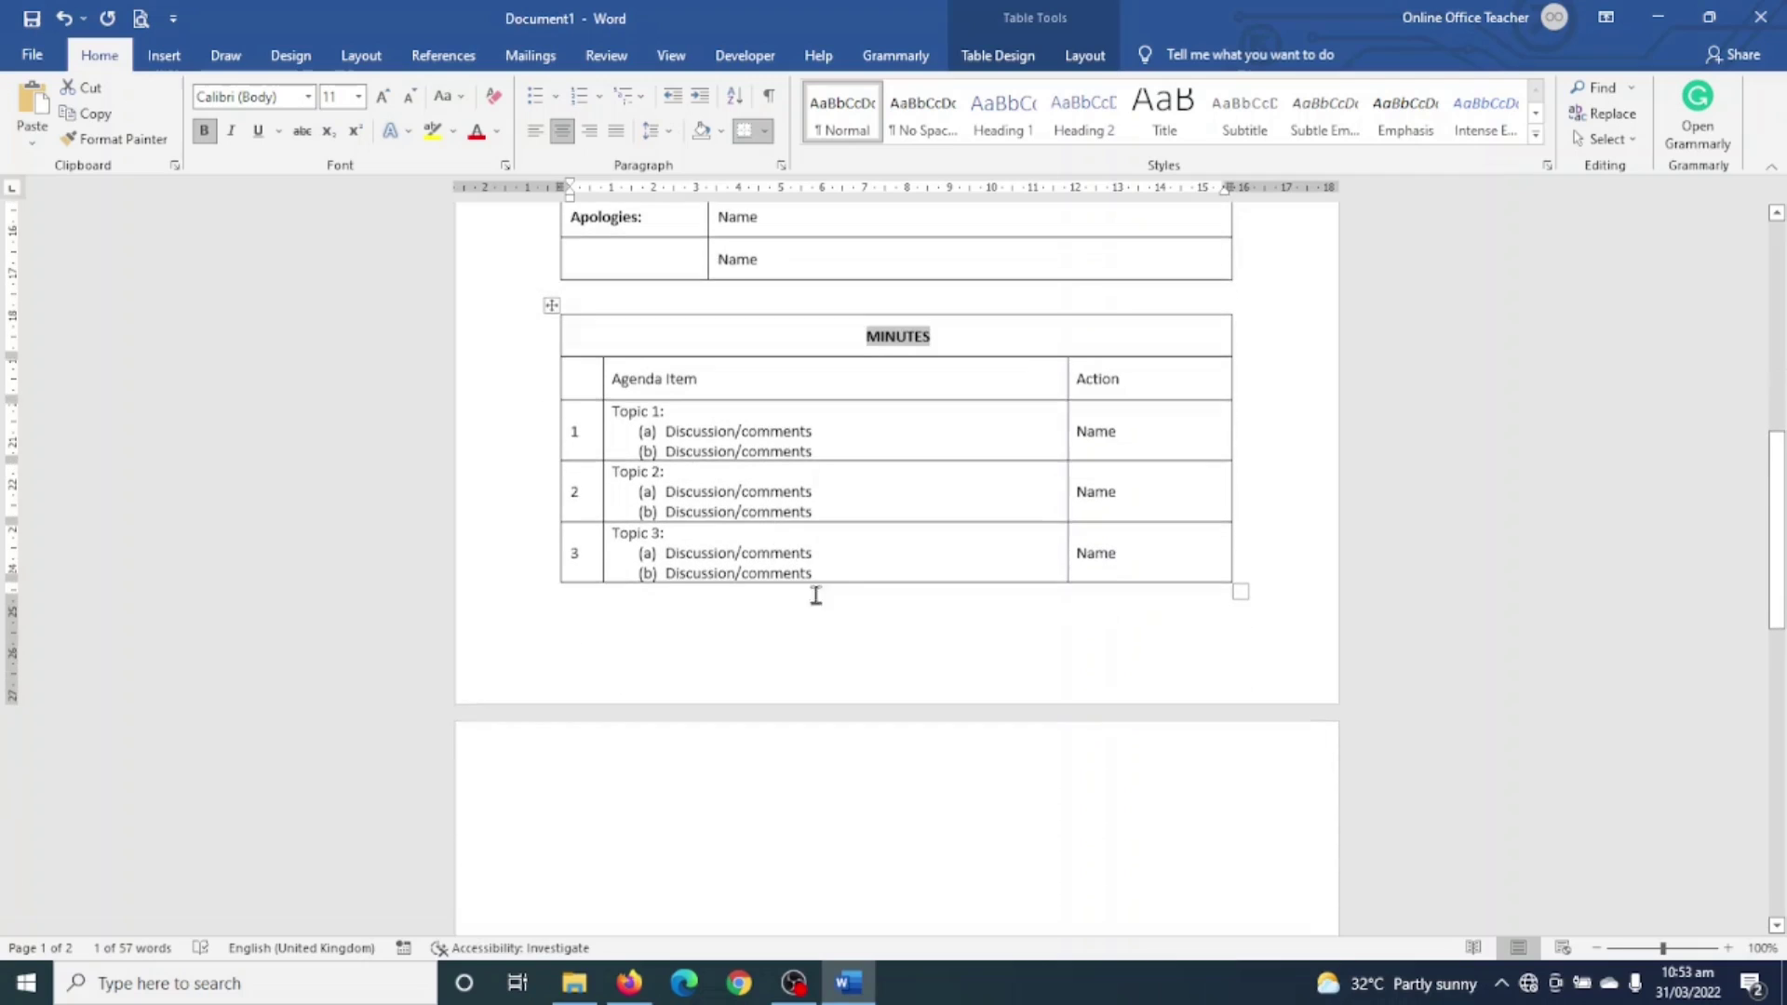
# Step: Reduce the page's bottom margin slightly to fit the whole template on one page
pyautogui.scroll(-3, 794, 738)
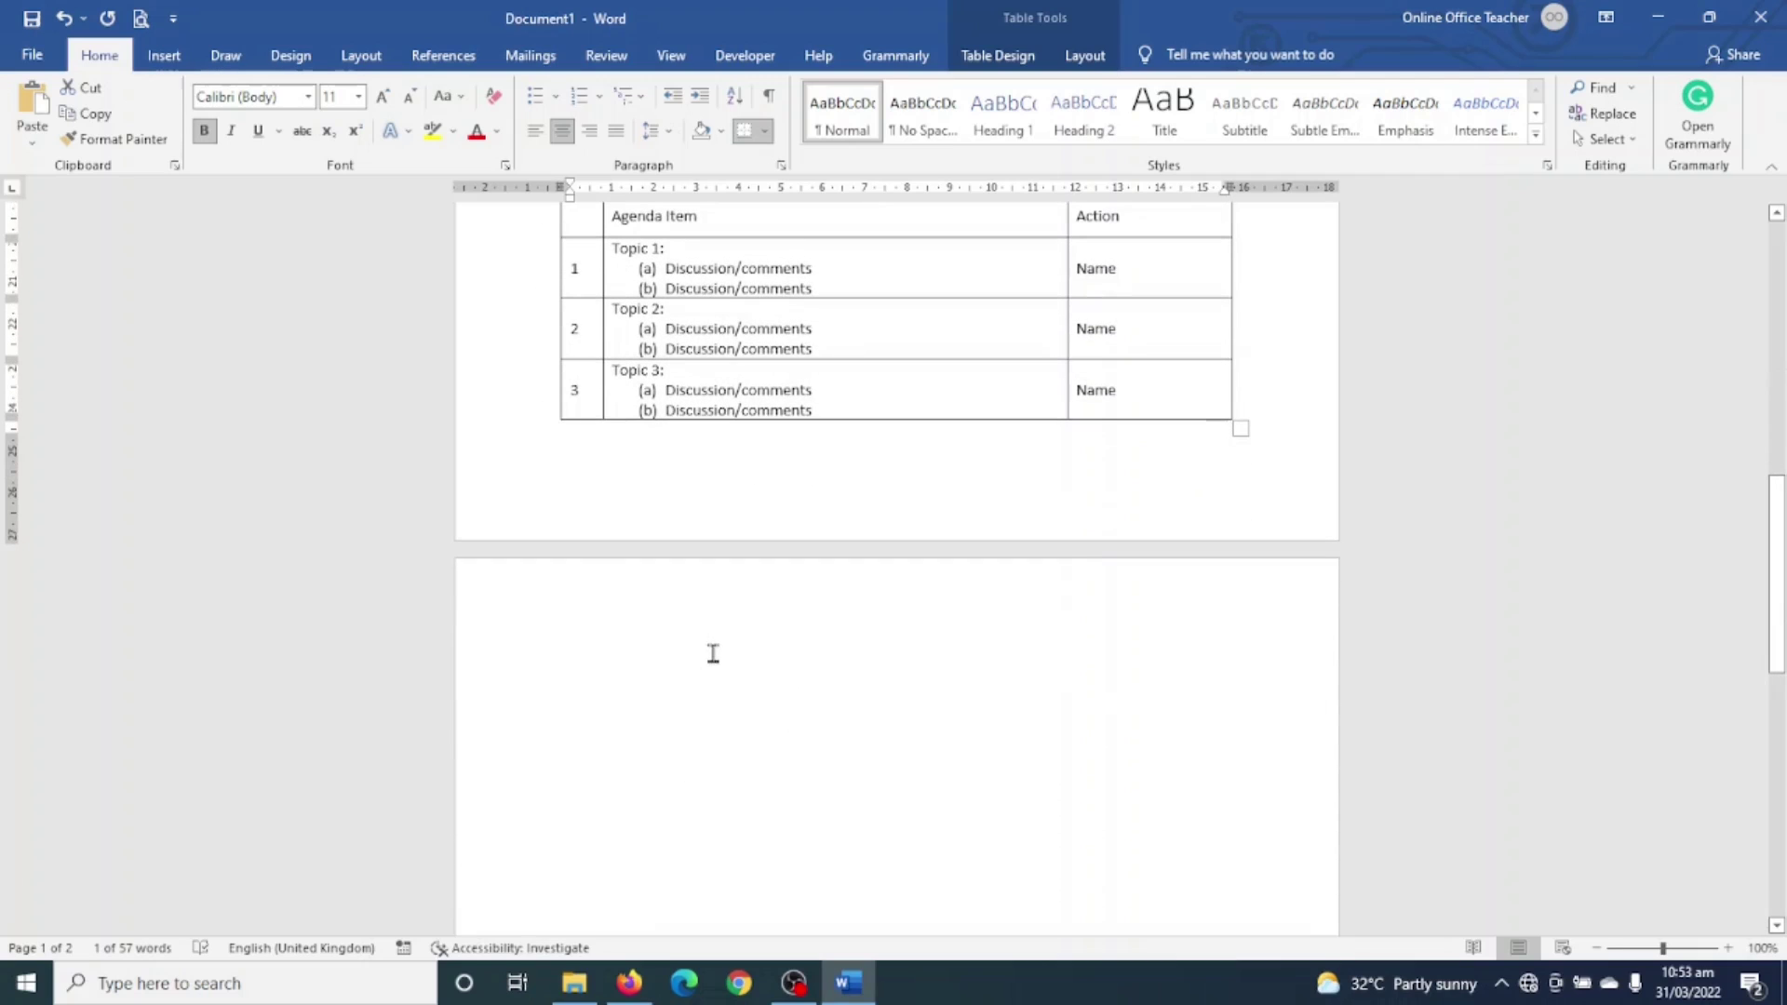
pyautogui.click(719, 447)
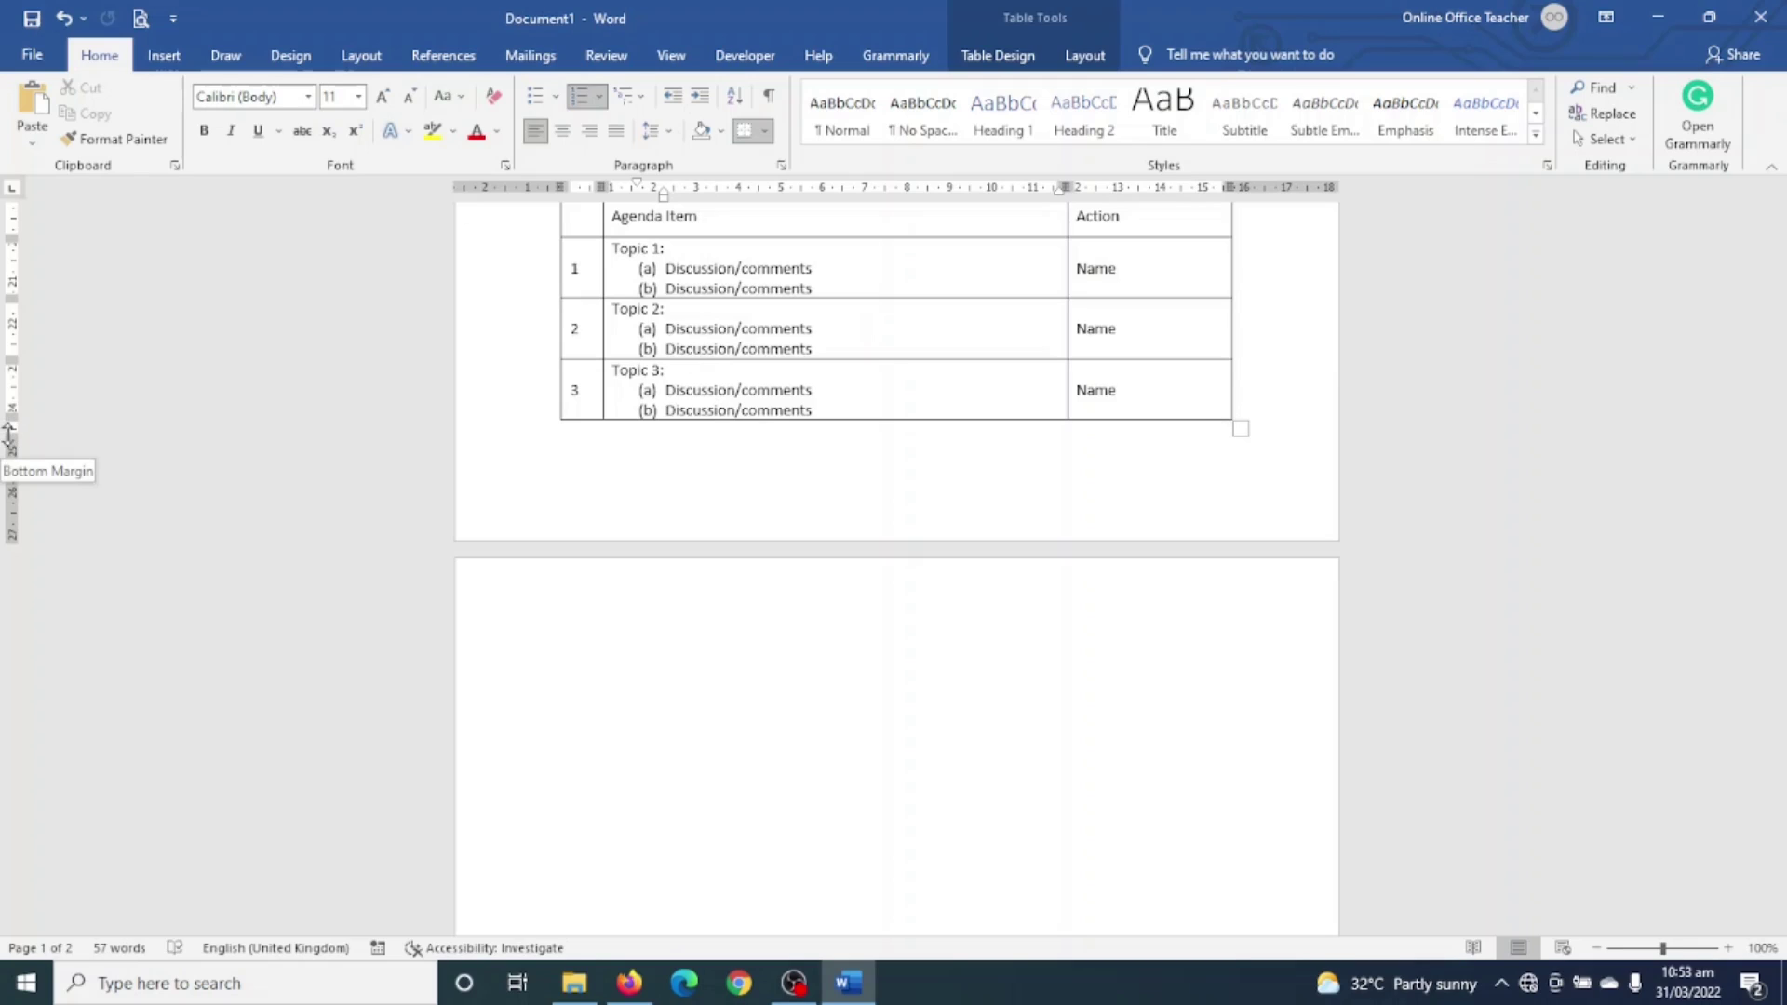
pyautogui.moveTo(9, 433); pyautogui.dragTo(10, 454)
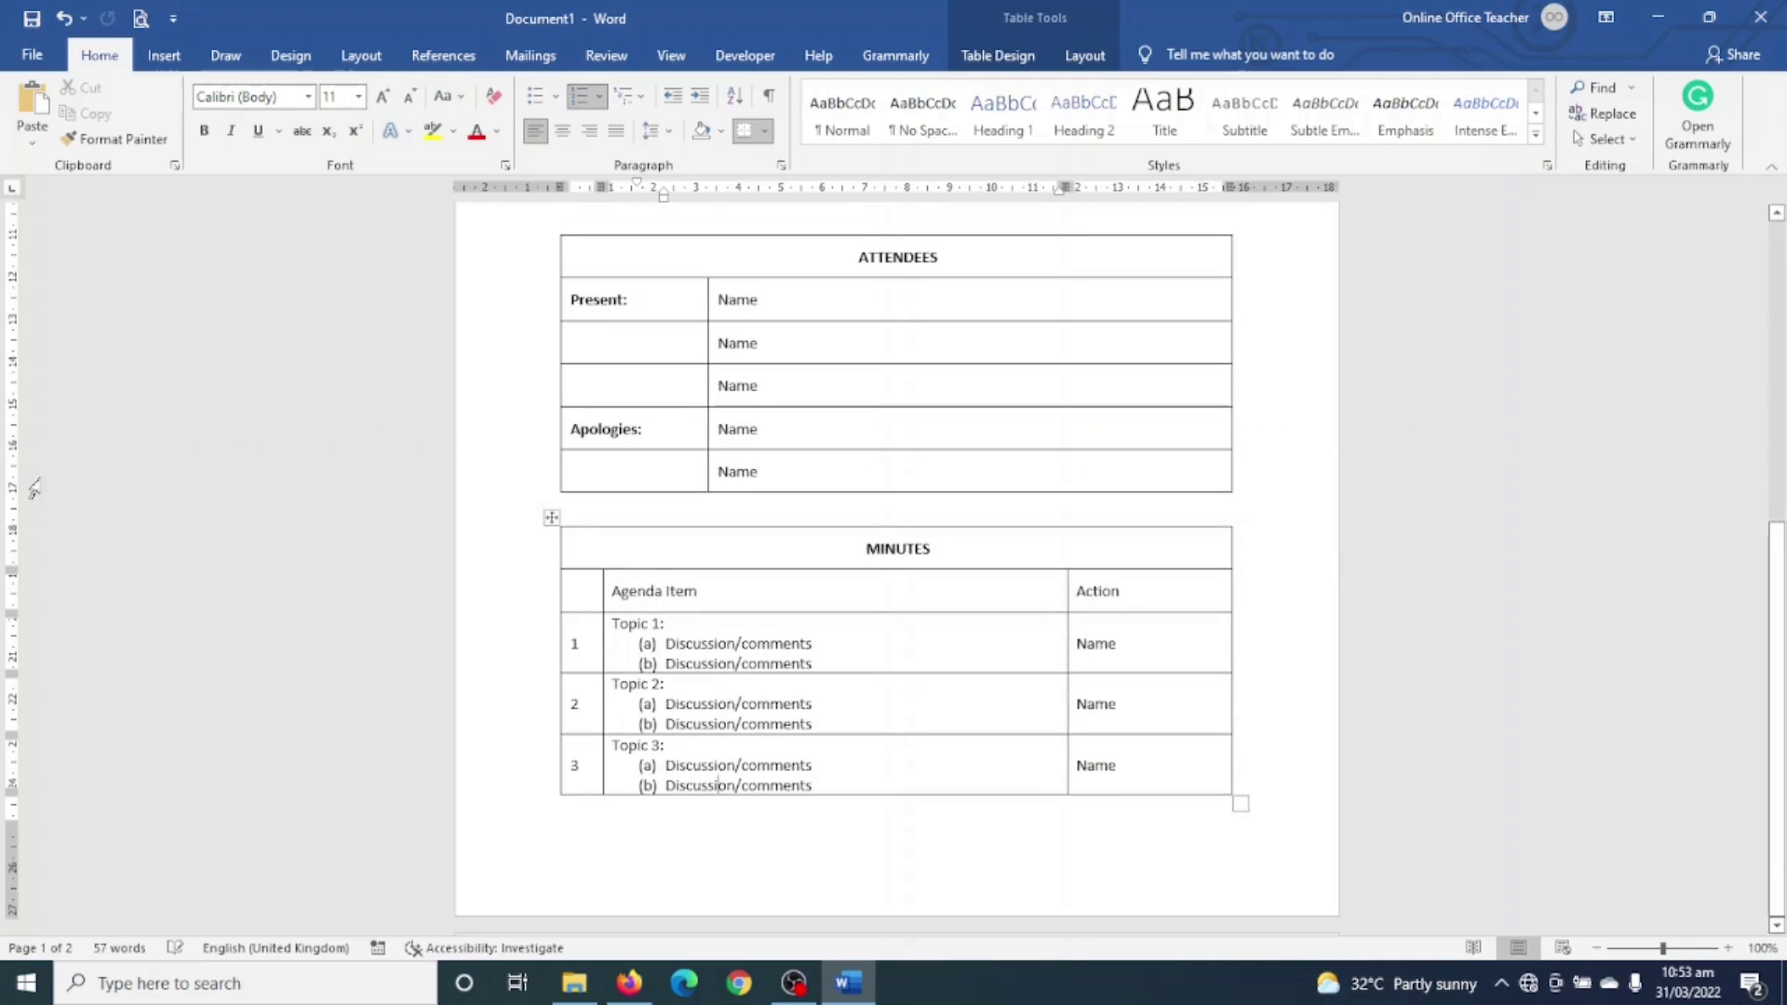
pyautogui.scroll(5, 802, 745)
pyautogui.scroll(-5, 885, 713)
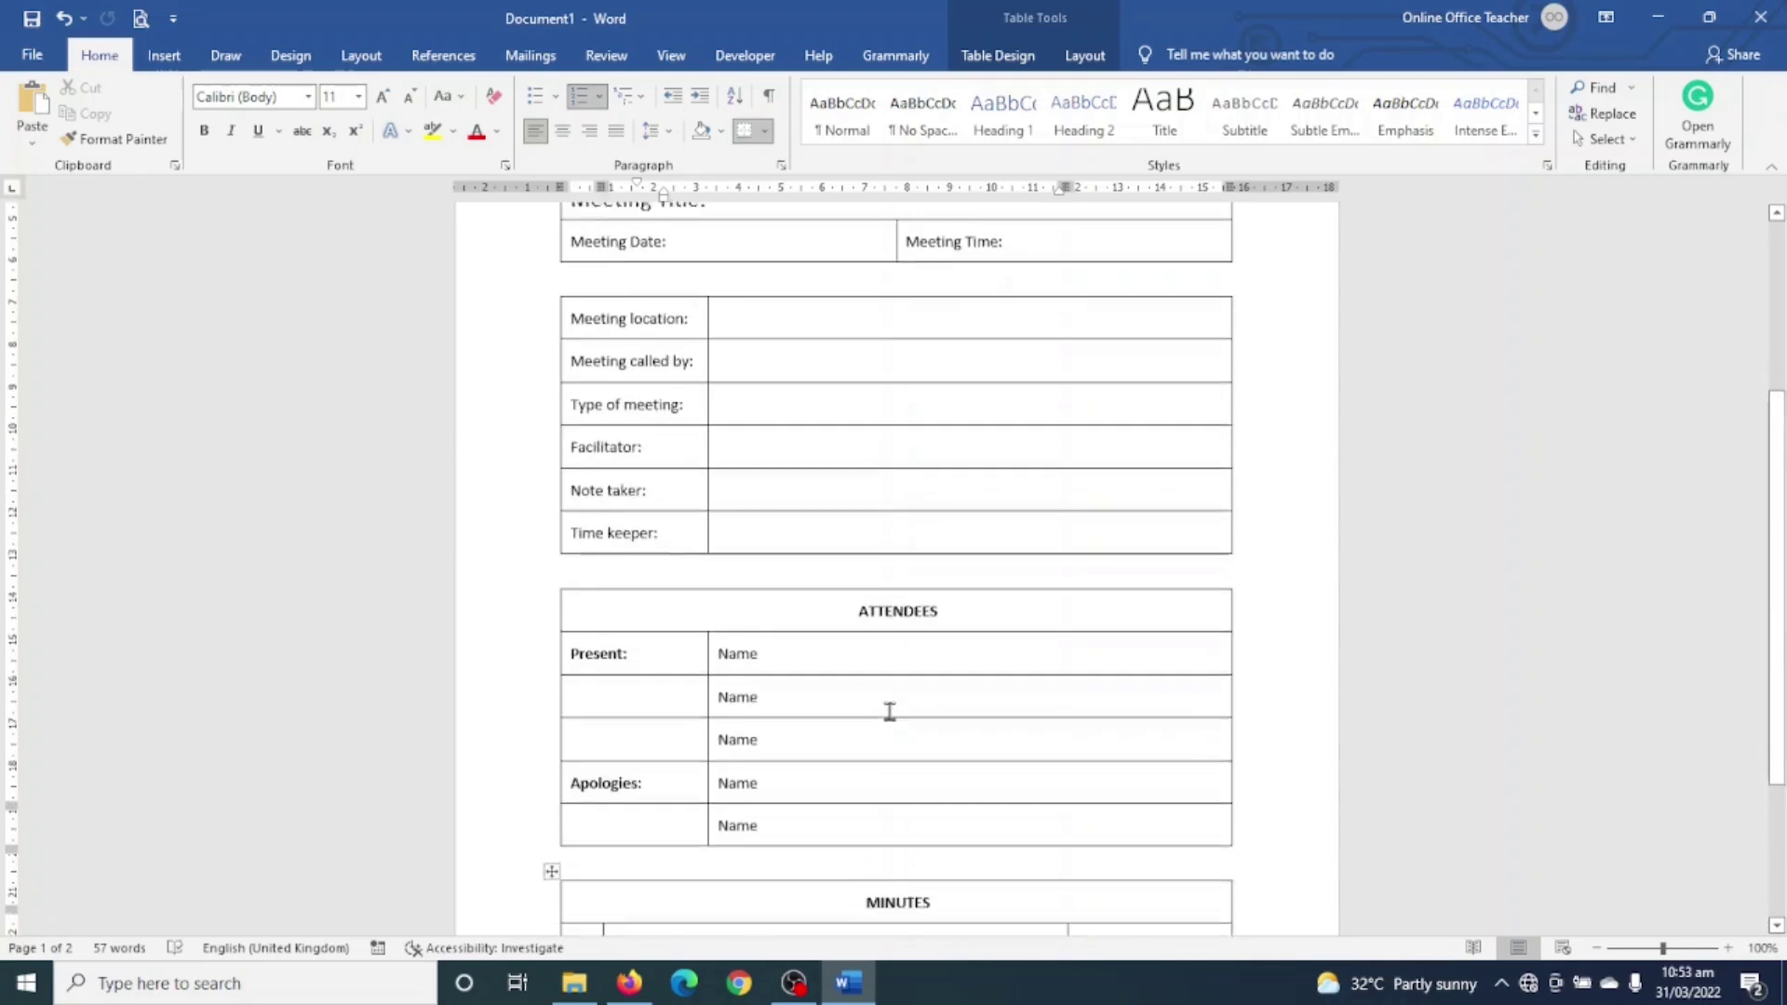
# Step: Make the Meeting Date and Meeting Time labels bold, along with all details-table labels from Meeting location to Time keeper
pyautogui.scroll(6, 978, 710)
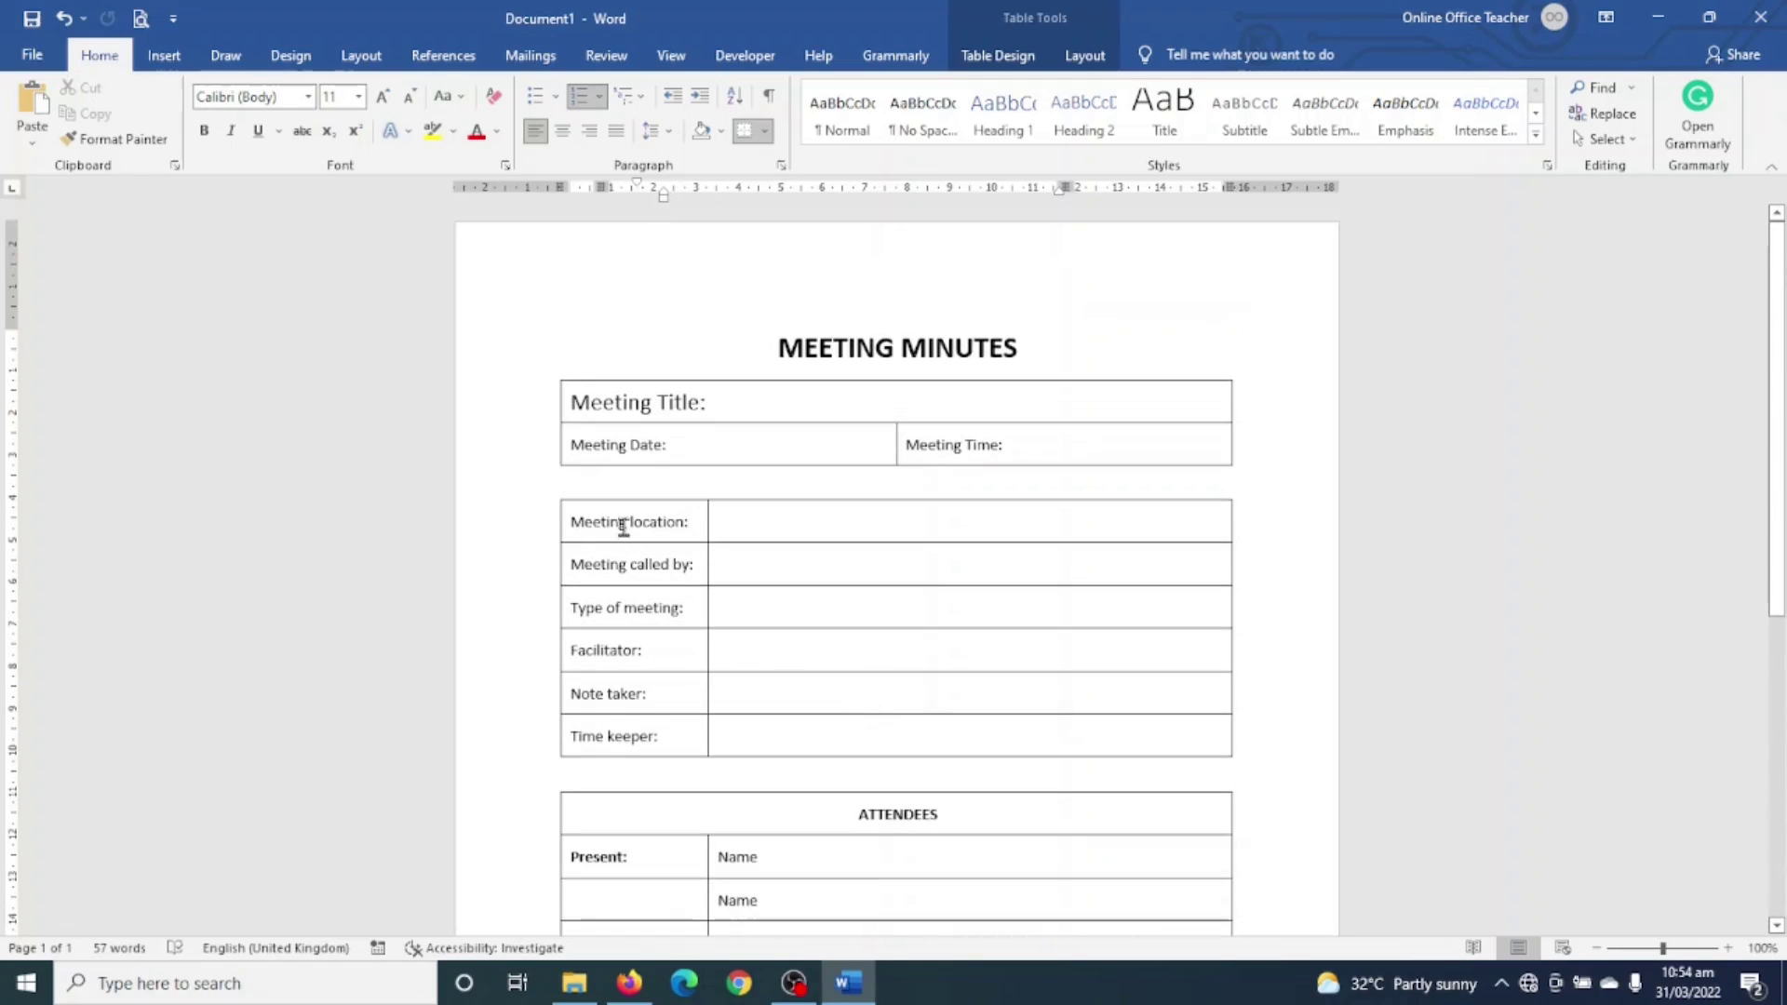
pyautogui.moveTo(636, 449); pyautogui.dragTo(590, 447)
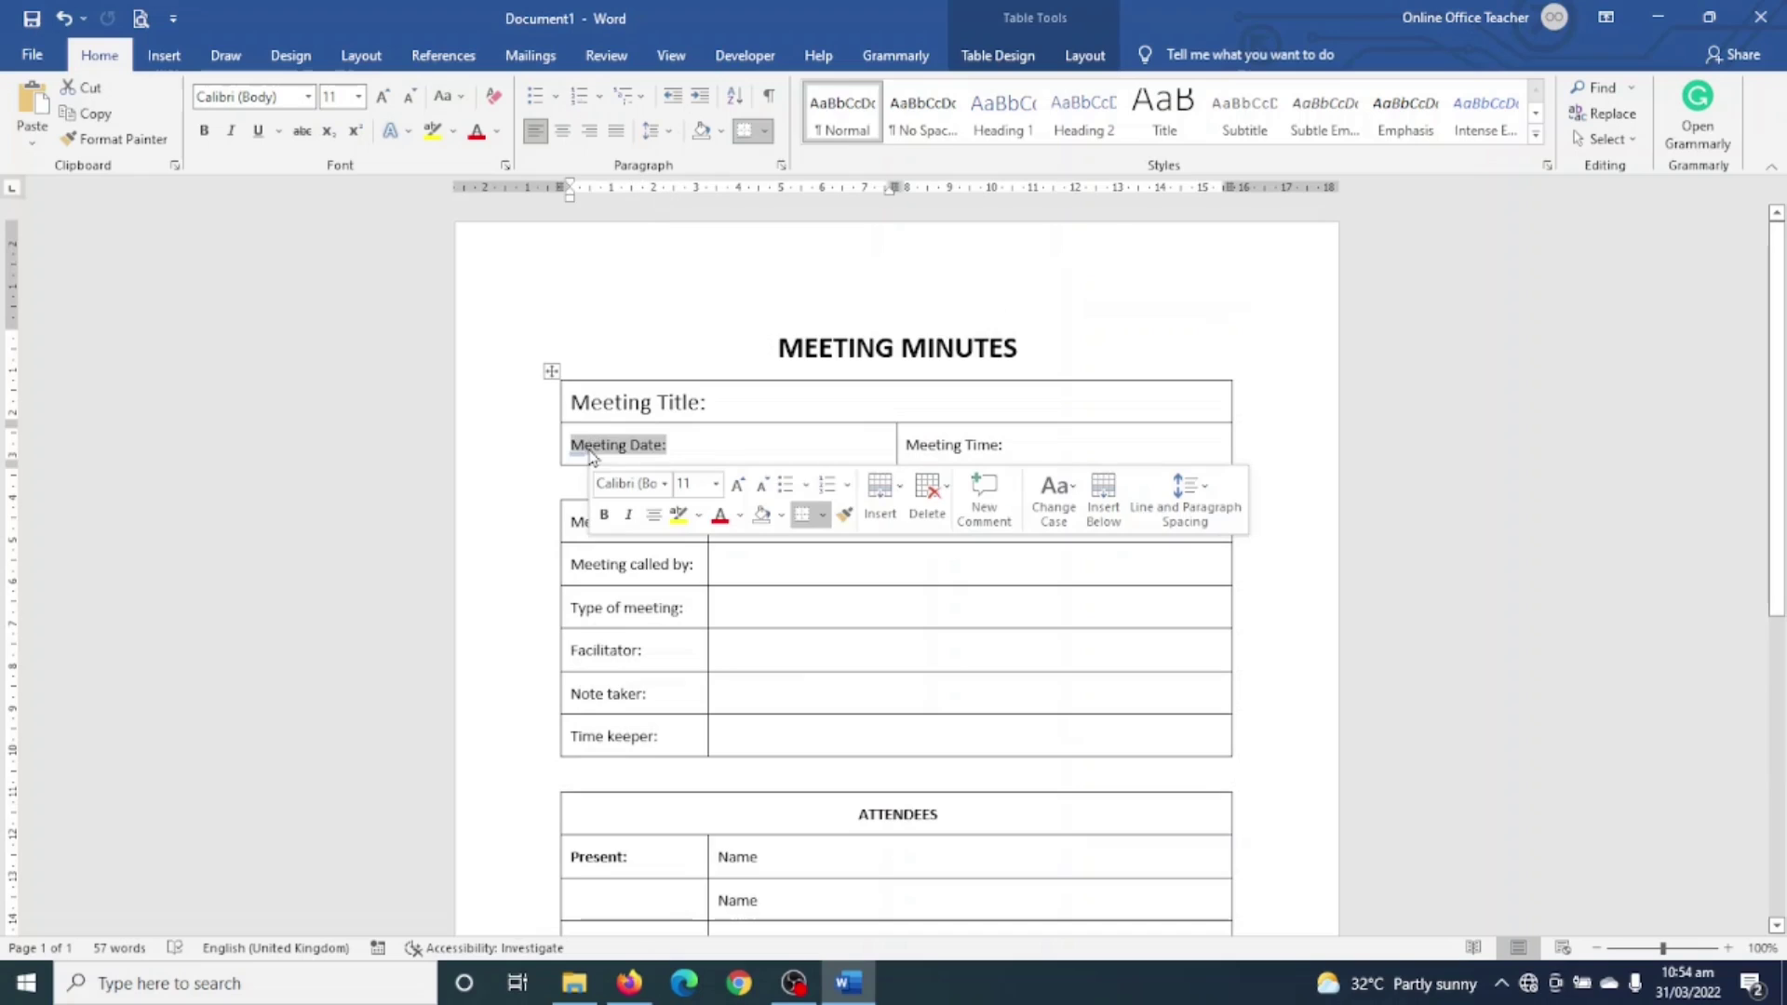
pyautogui.click(604, 515)
pyautogui.moveTo(1031, 447); pyautogui.dragTo(904, 444)
pyautogui.click(920, 510)
pyautogui.moveTo(576, 527); pyautogui.dragTo(630, 738)
pyautogui.click(648, 707)
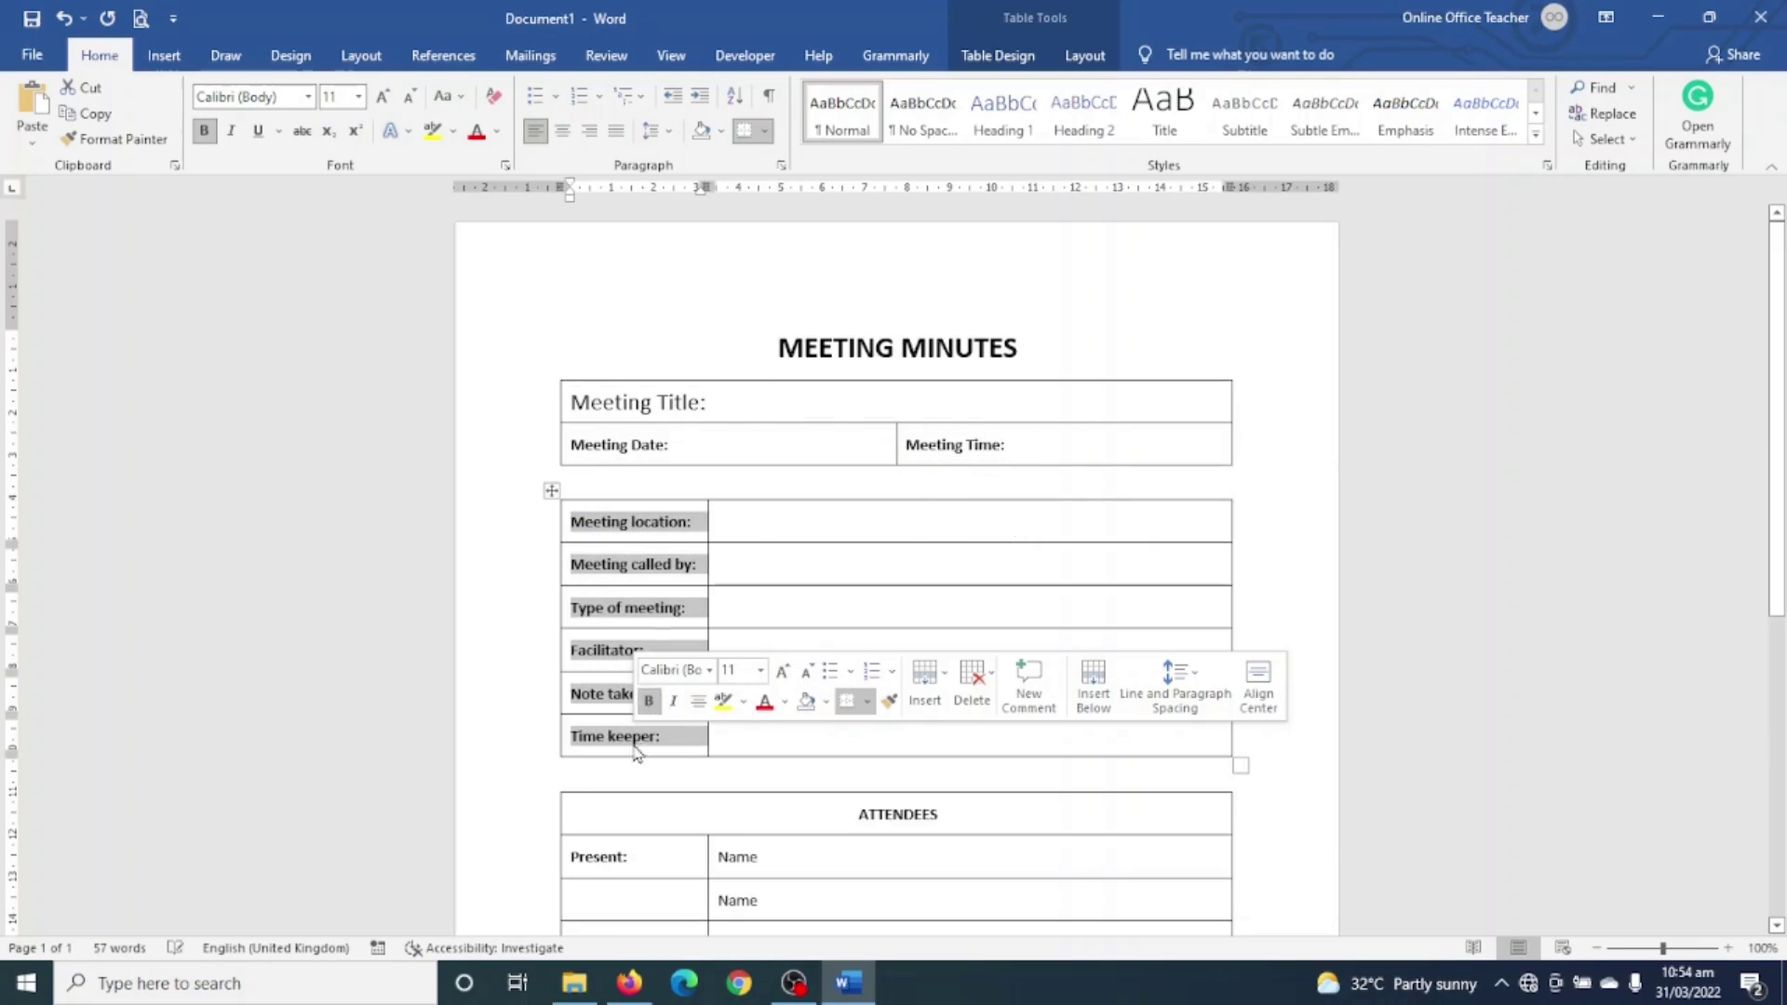
# Step: Make the Agenda Item and Action column headings of the Minutes table bold
pyautogui.scroll(-8, 633, 754)
pyautogui.scroll(-1, 634, 755)
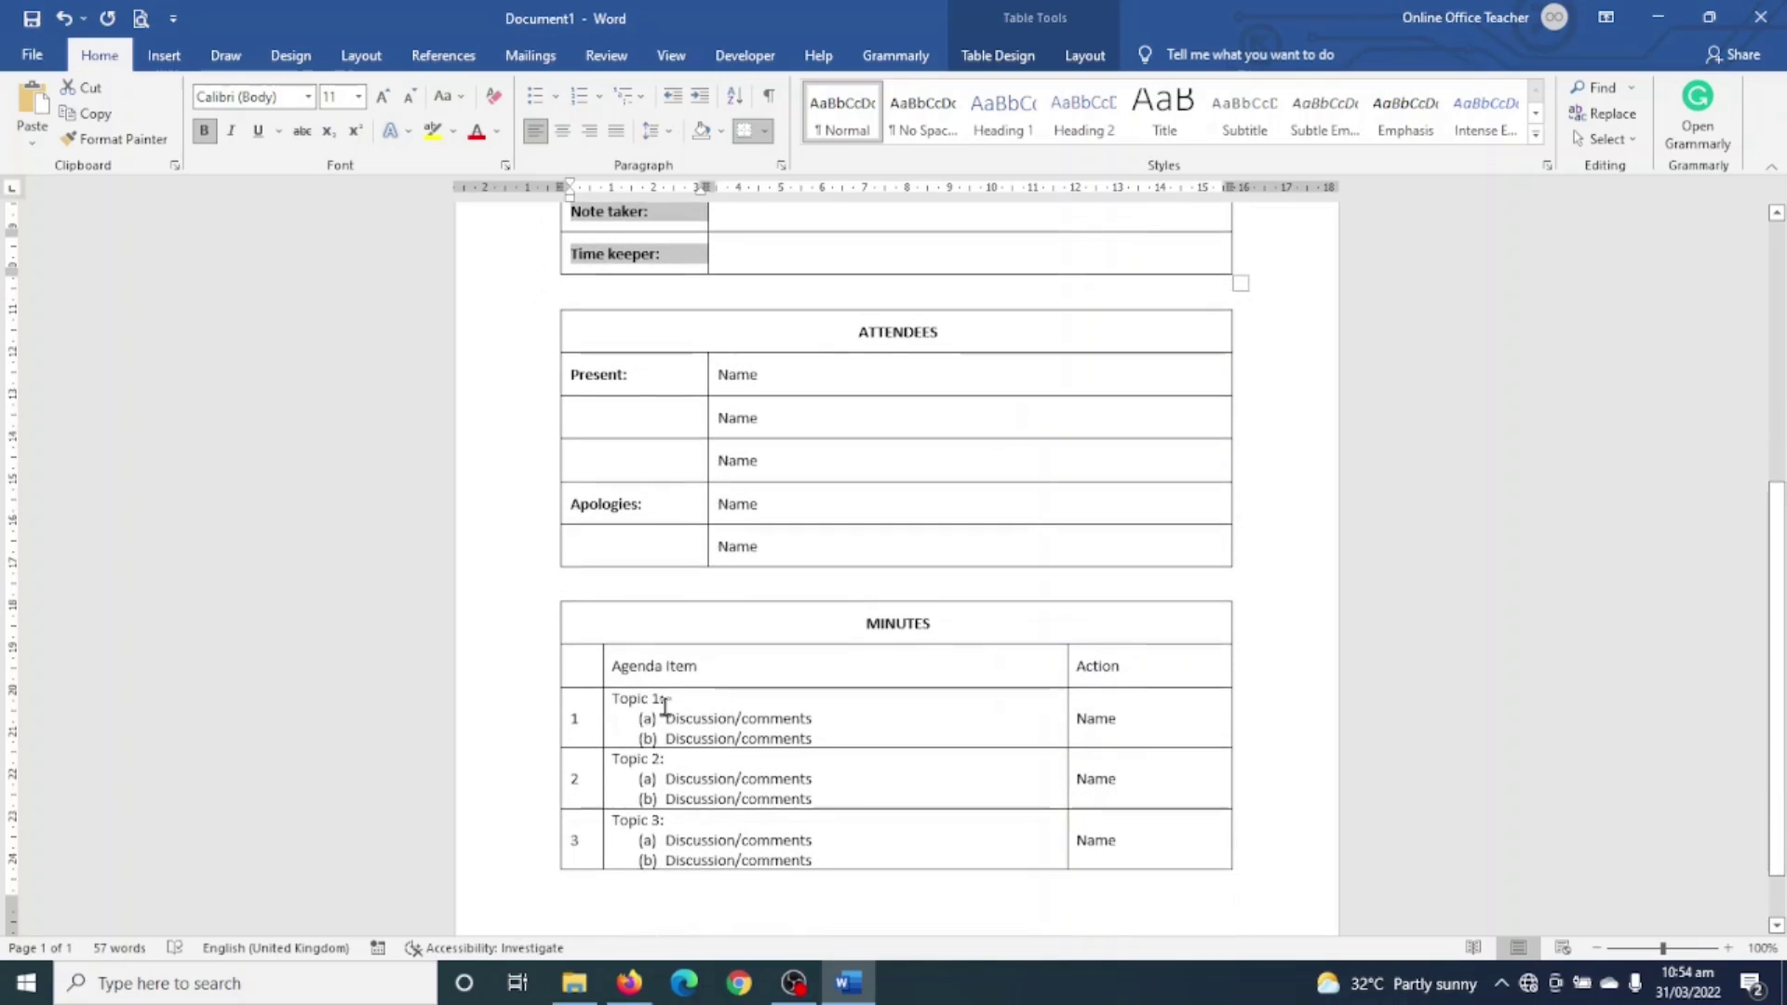
pyautogui.moveTo(619, 666); pyautogui.dragTo(1151, 680)
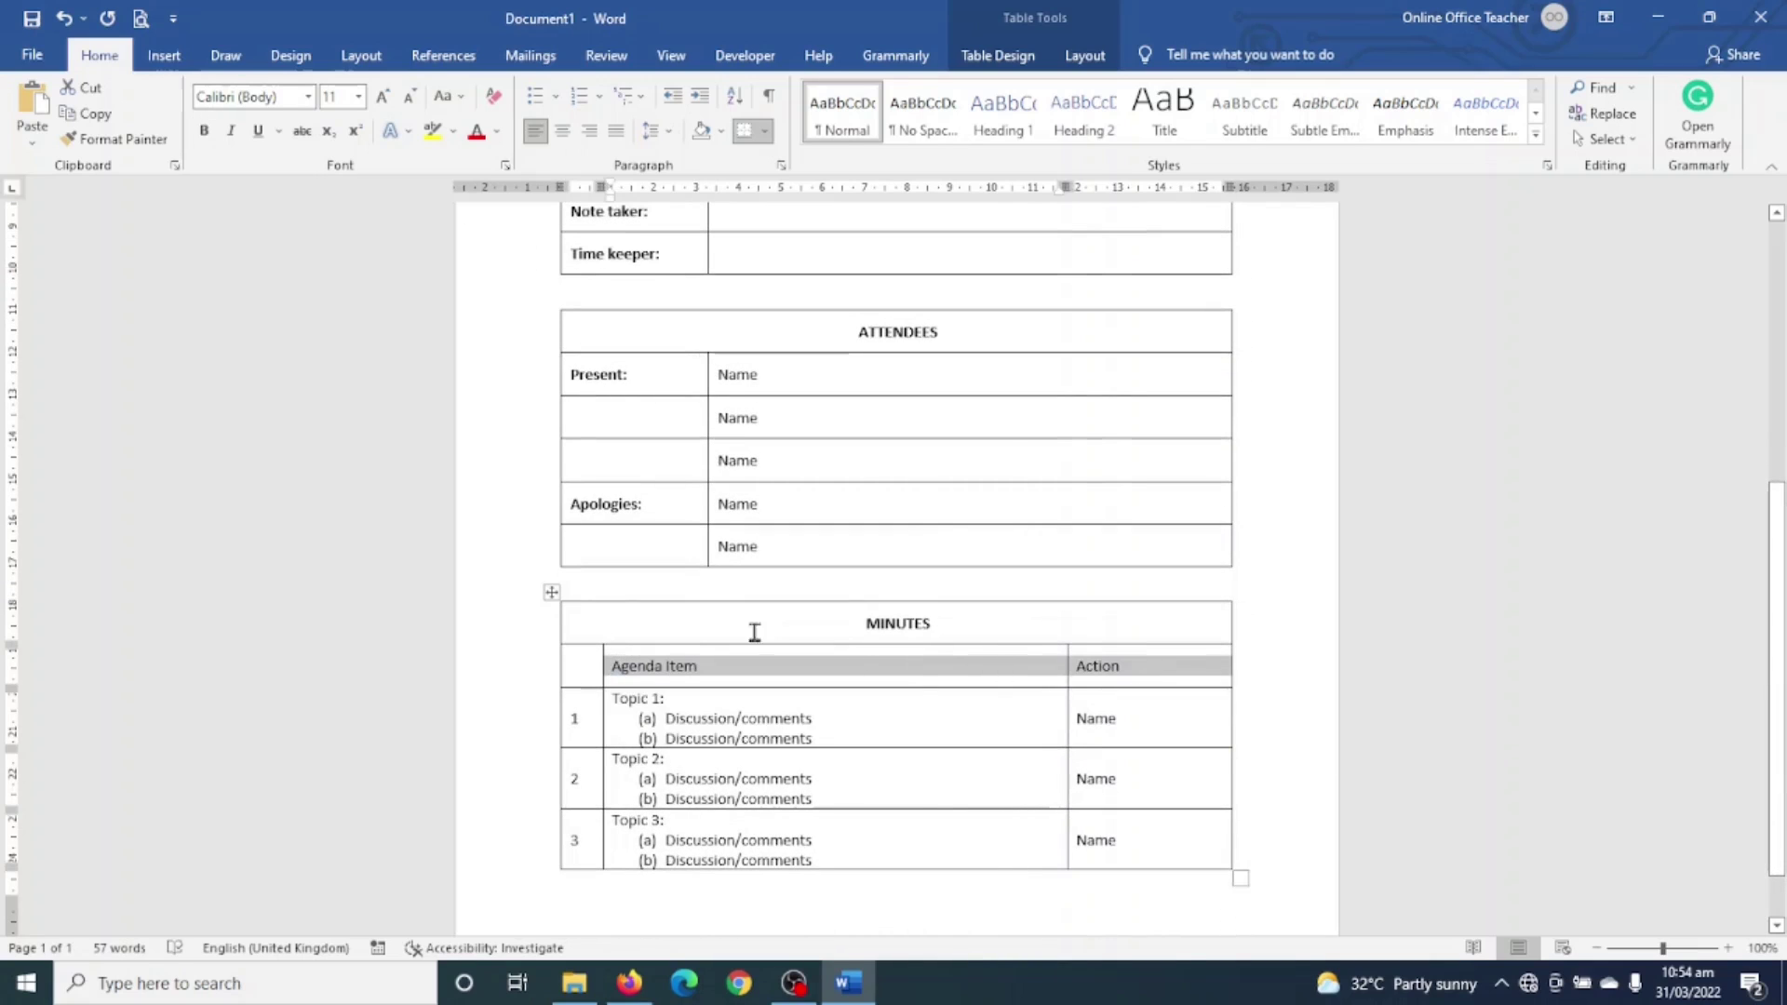
pyautogui.click(204, 130)
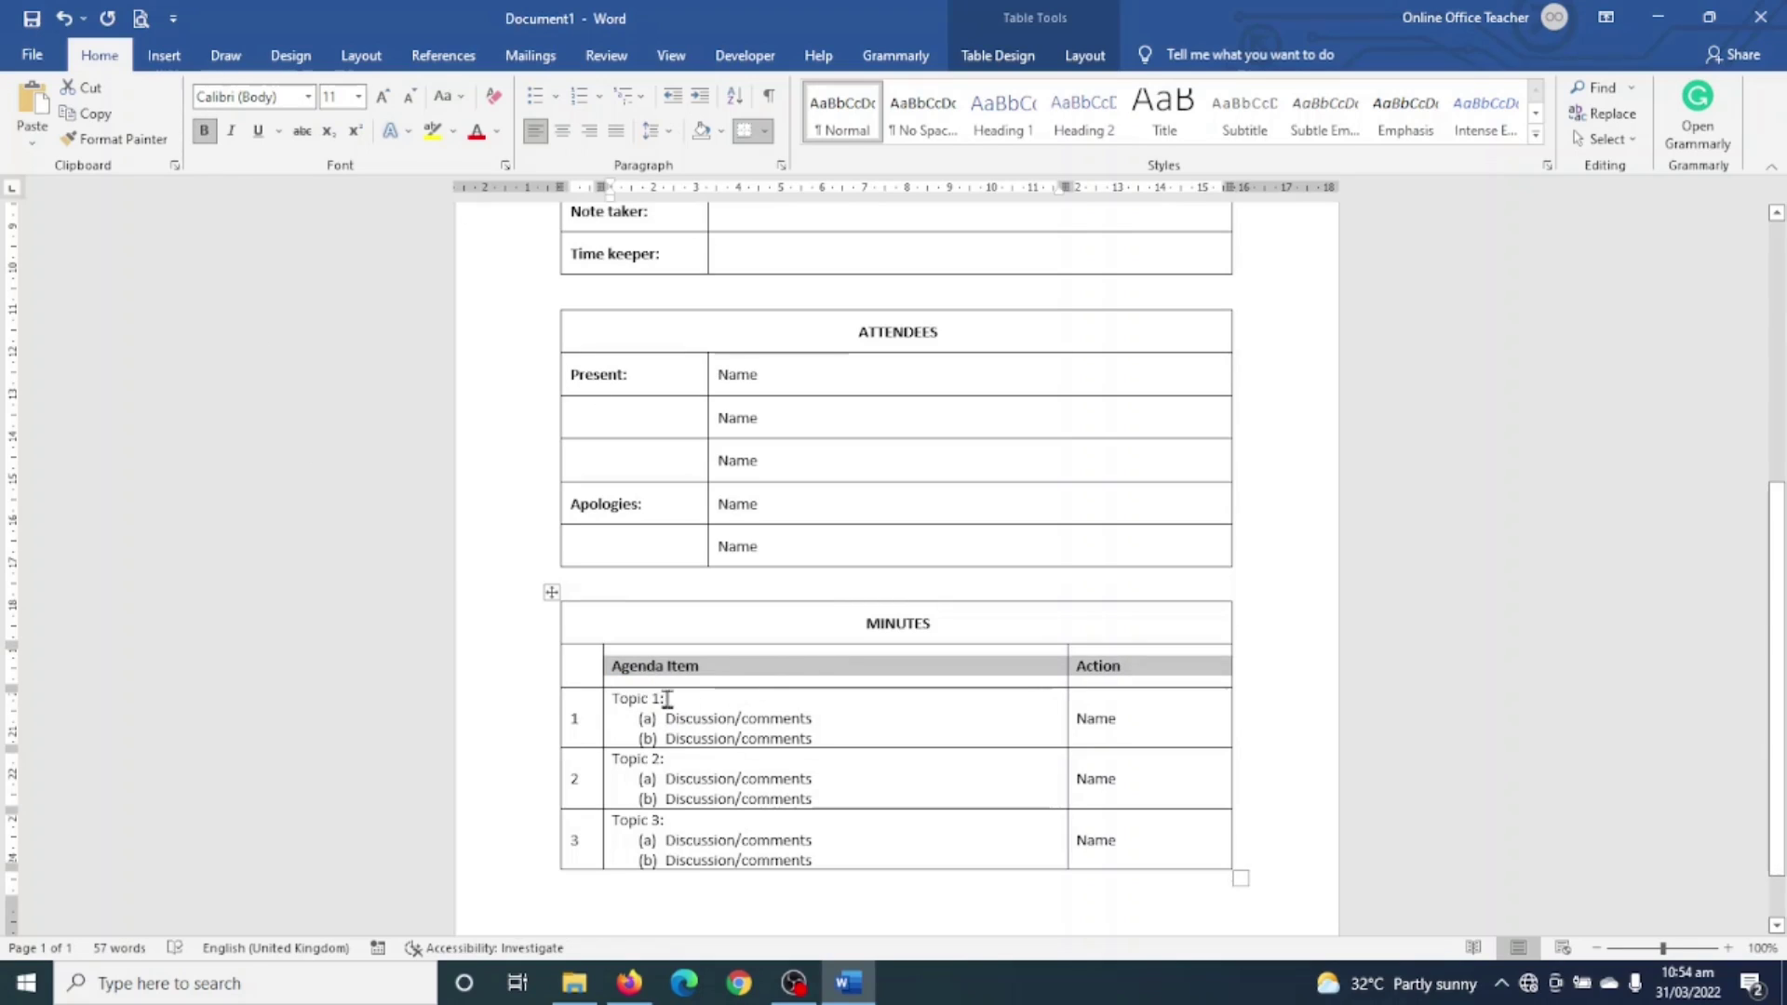
# Step: Make the "Topic 1:", "Topic 2:" and "Topic 3:" labels in the Minutes table bold
pyautogui.tripleClick(639, 698)
pyautogui.click(640, 653)
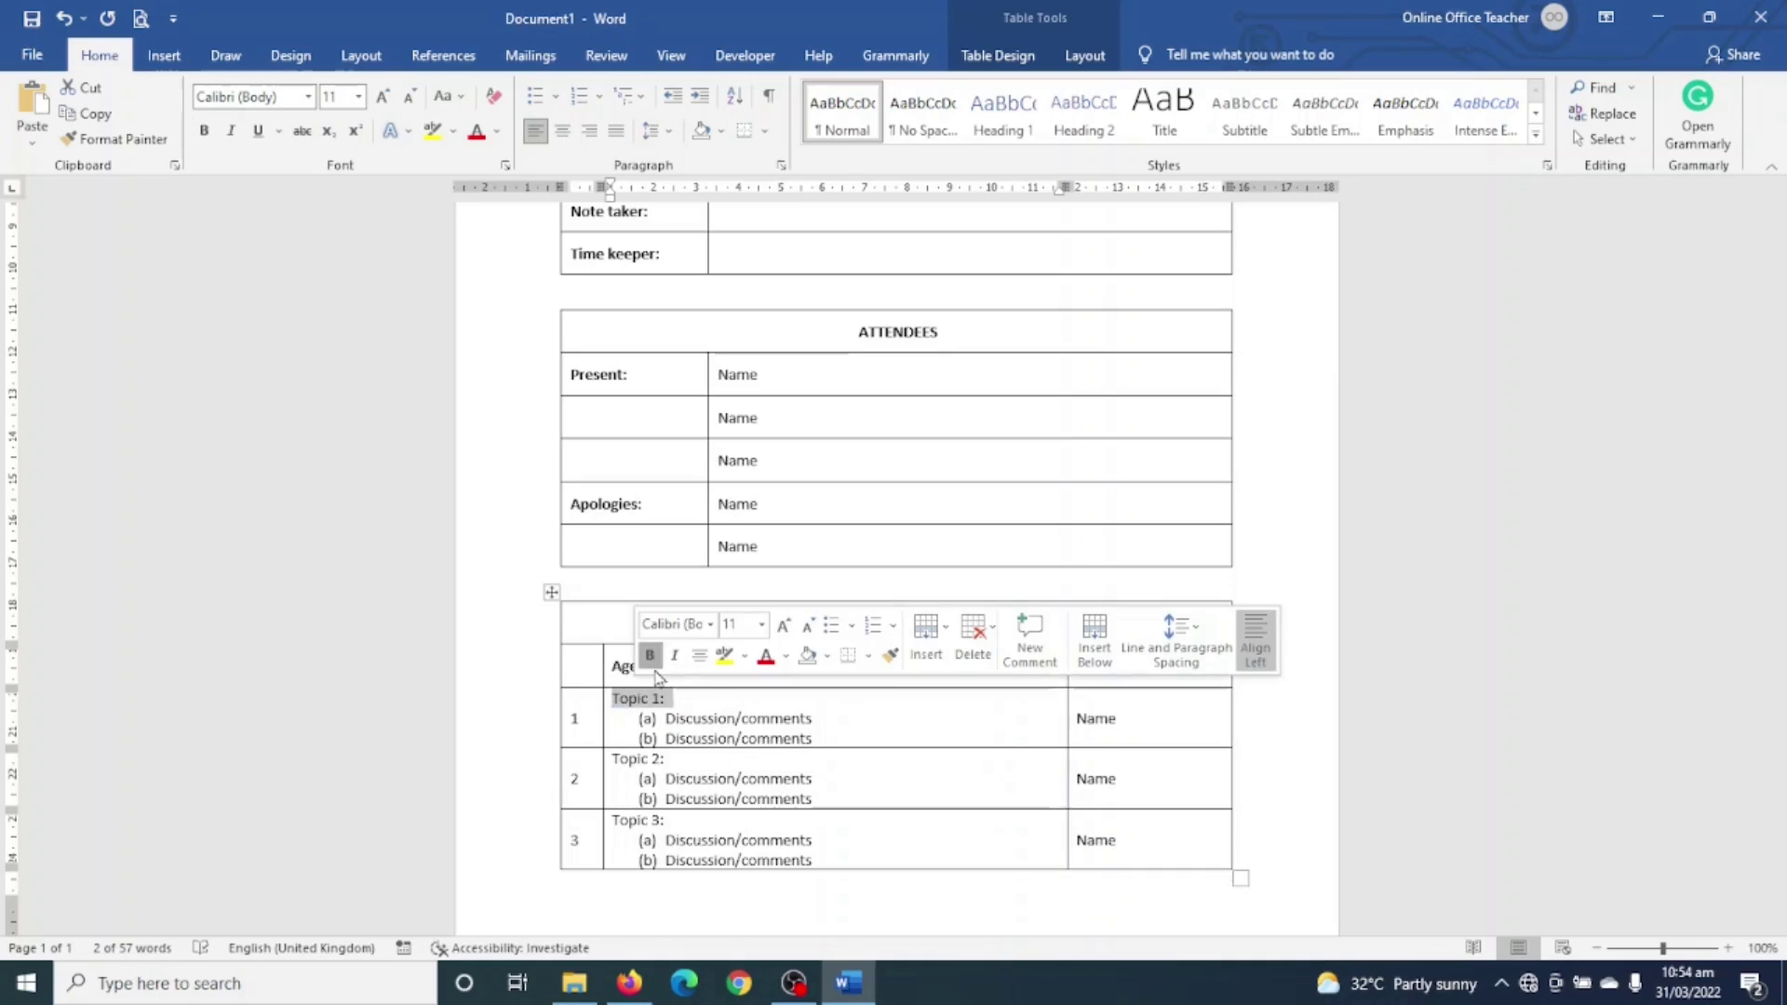
pyautogui.moveTo(665, 759); pyautogui.dragTo(609, 758)
pyautogui.click(623, 719)
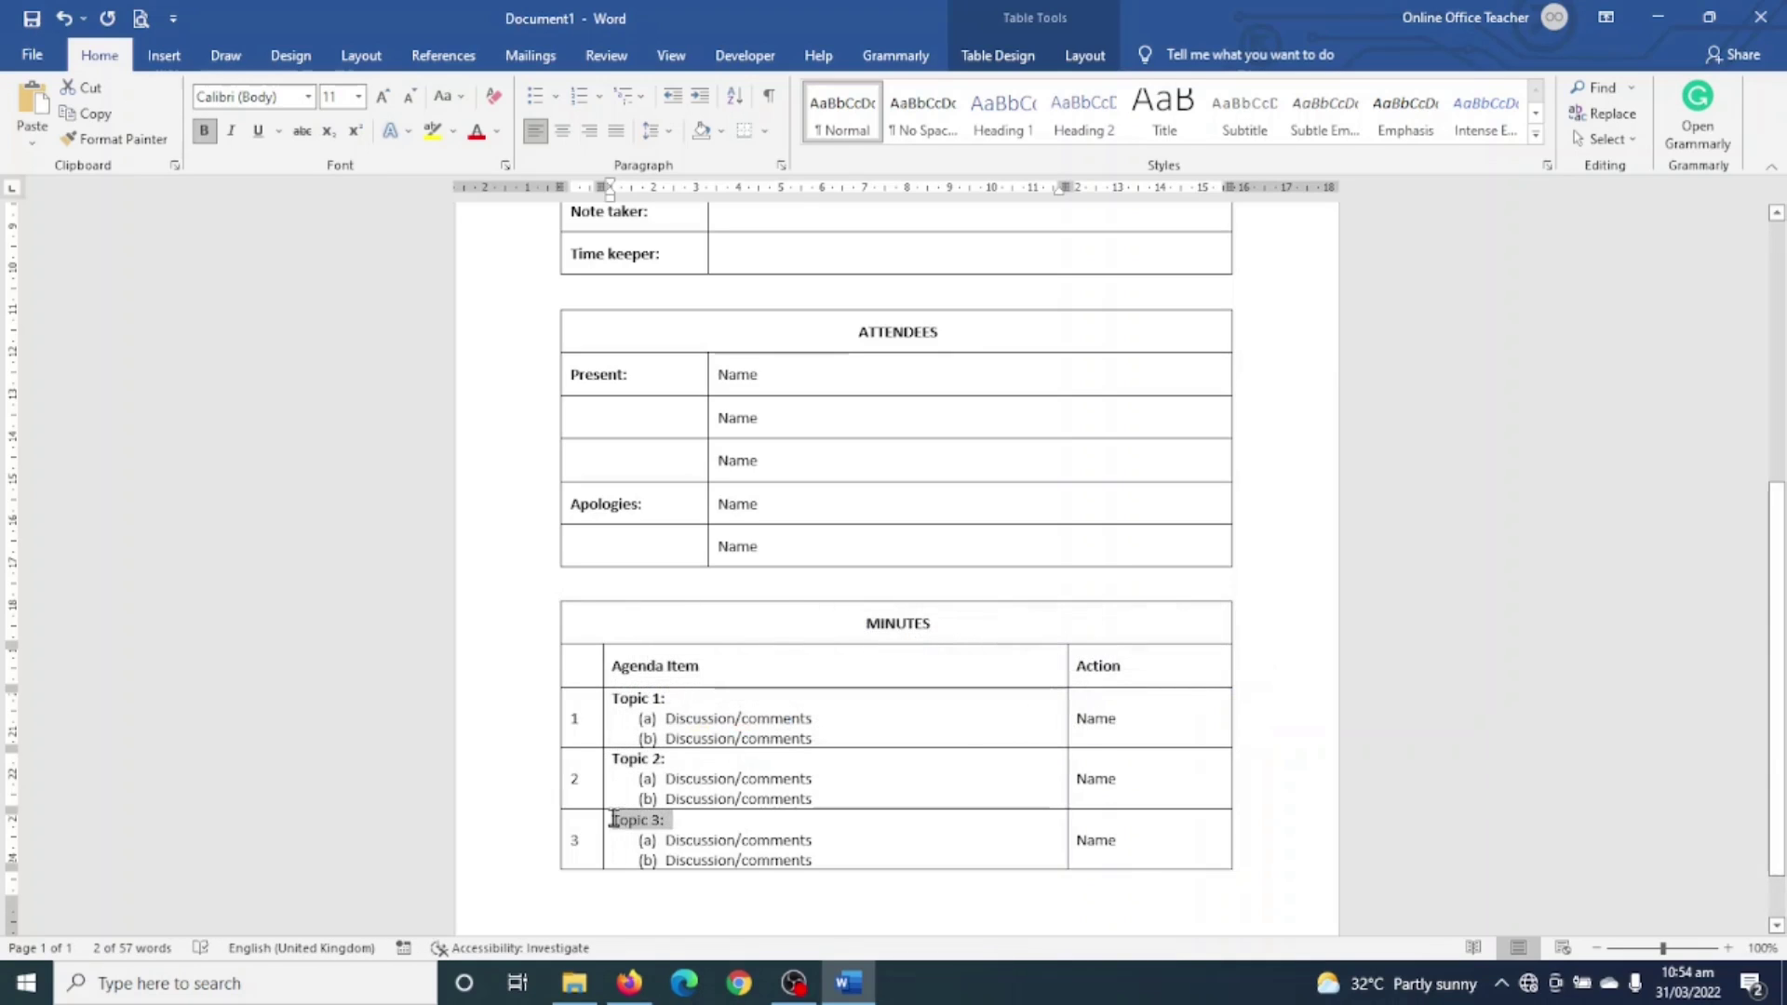
pyautogui.click(729, 840)
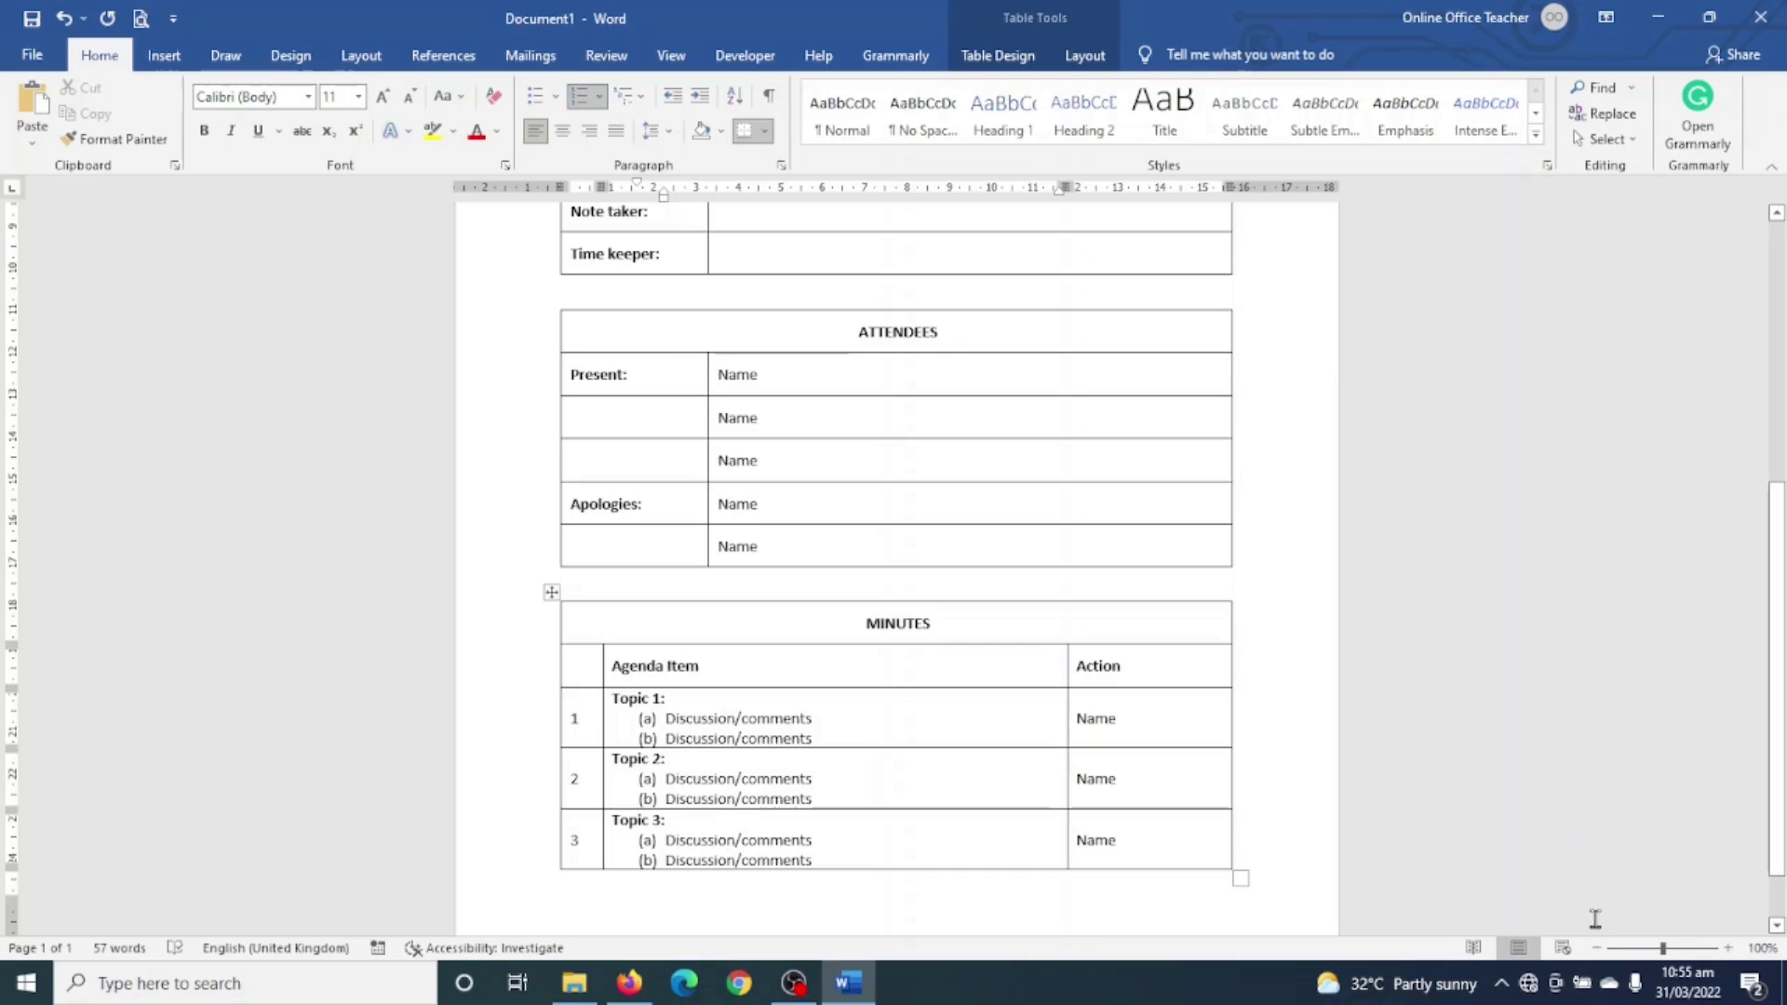
pyautogui.click(1597, 947)
pyautogui.click(1596, 947)
pyautogui.click(1597, 947)
pyautogui.click(1597, 947)
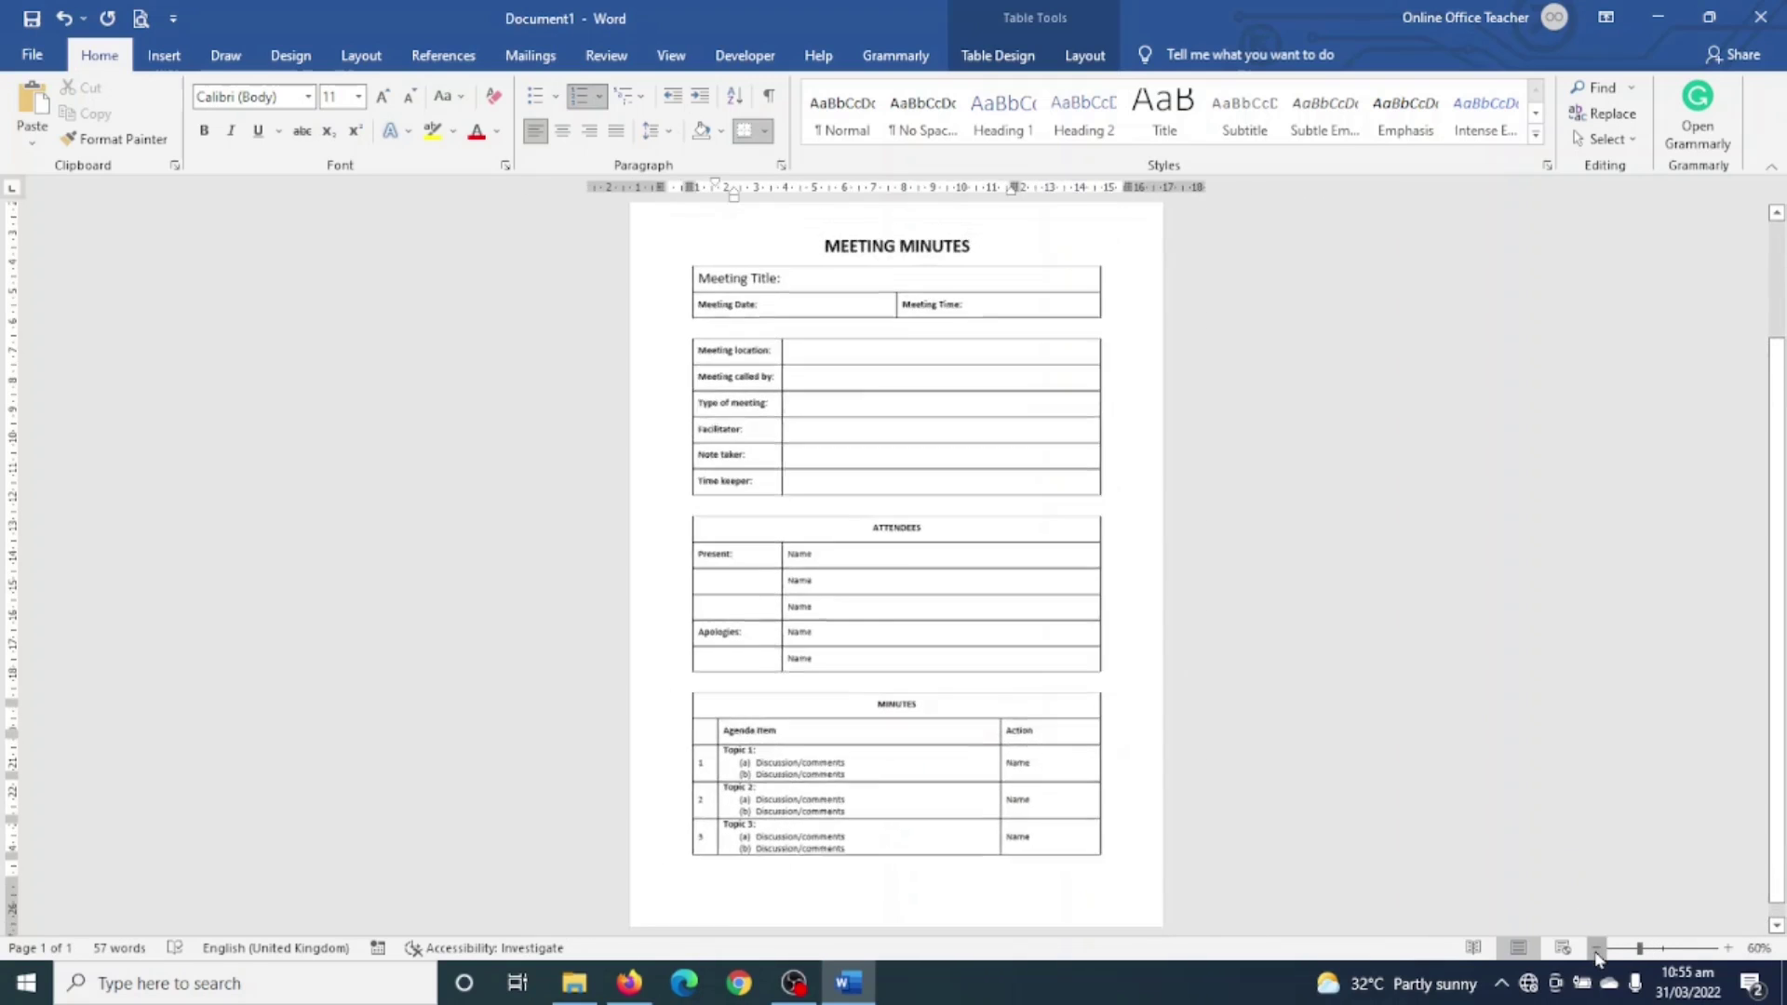
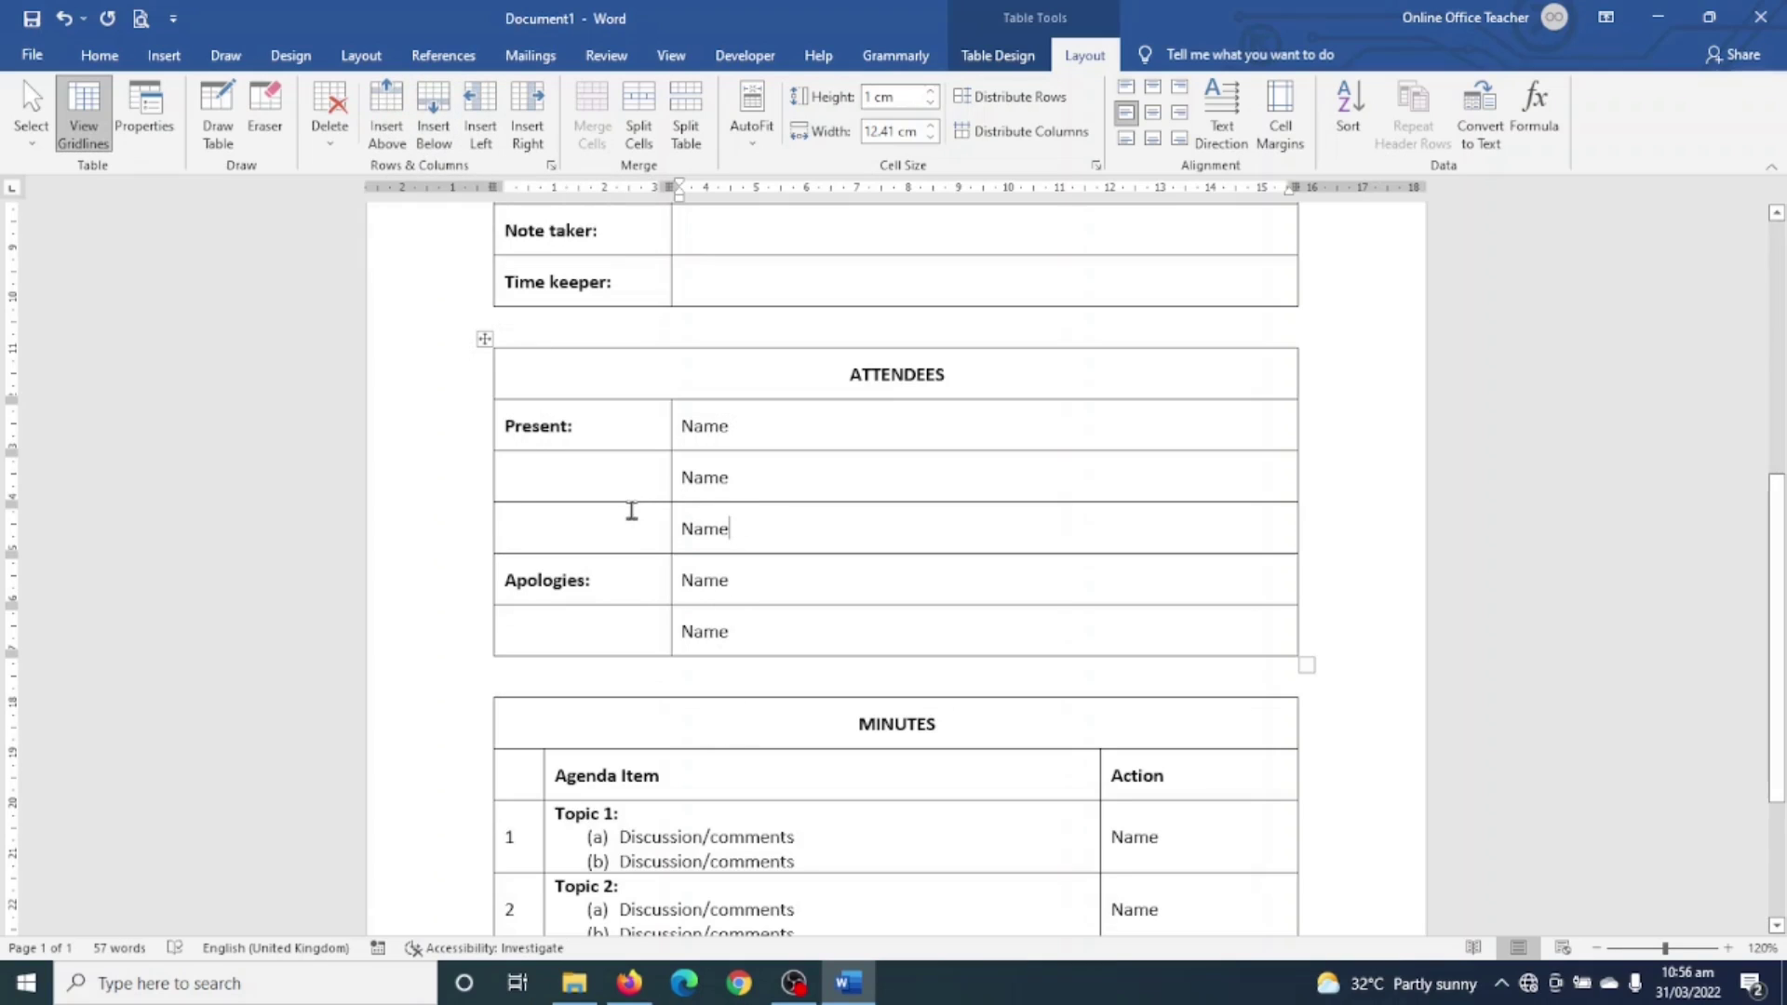
# Step: Try inserting a row below the third Present name in the attendees table, and undo the insertion
pyautogui.doubleClick(712, 528)
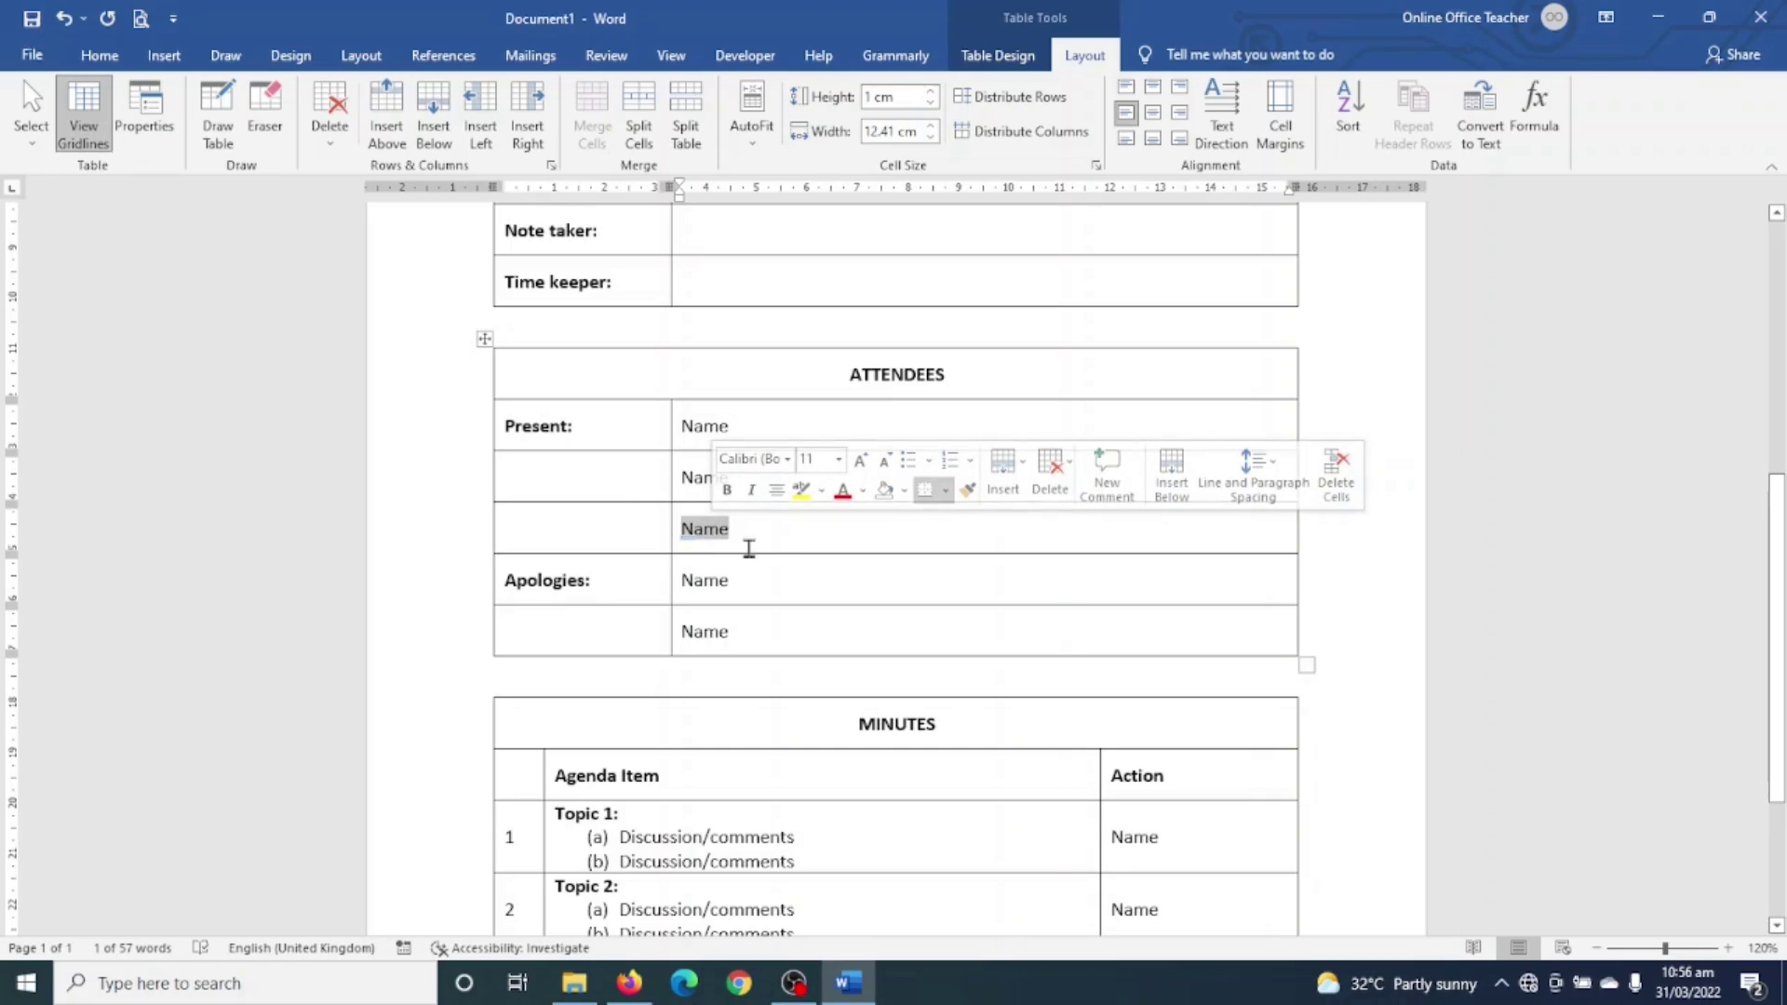
pyautogui.click(433, 103)
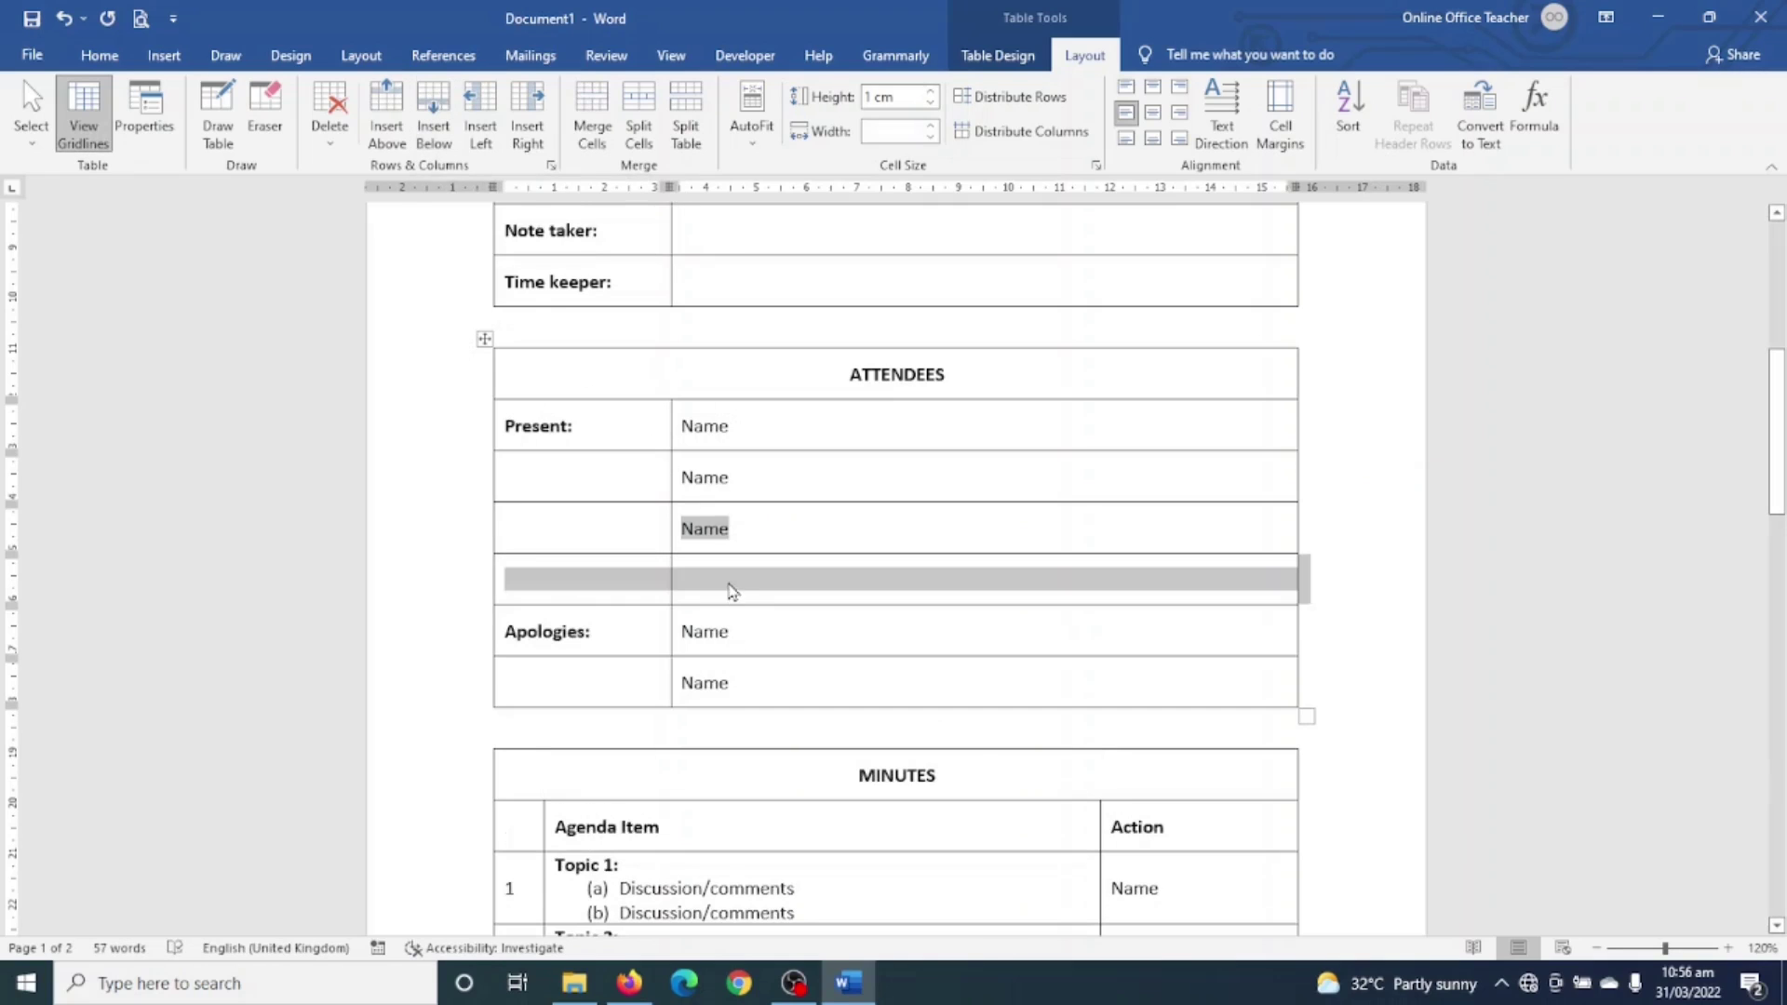
pyautogui.click(730, 589)
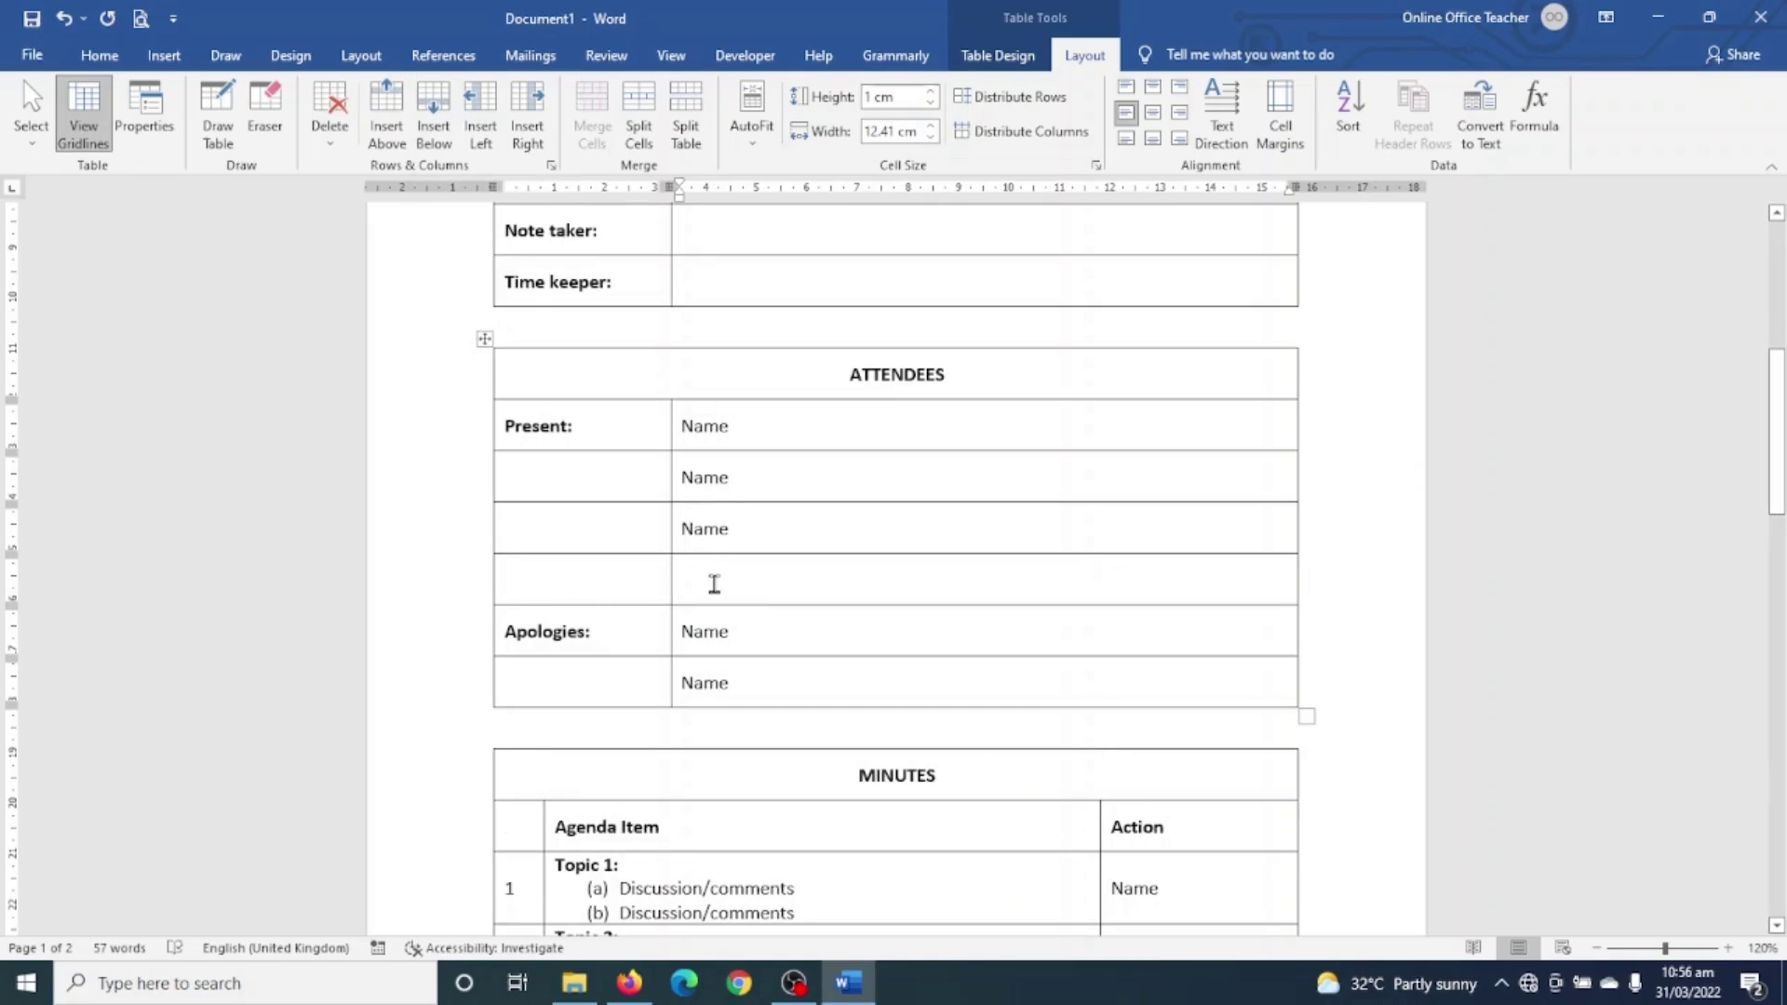
pyautogui.click(61, 22)
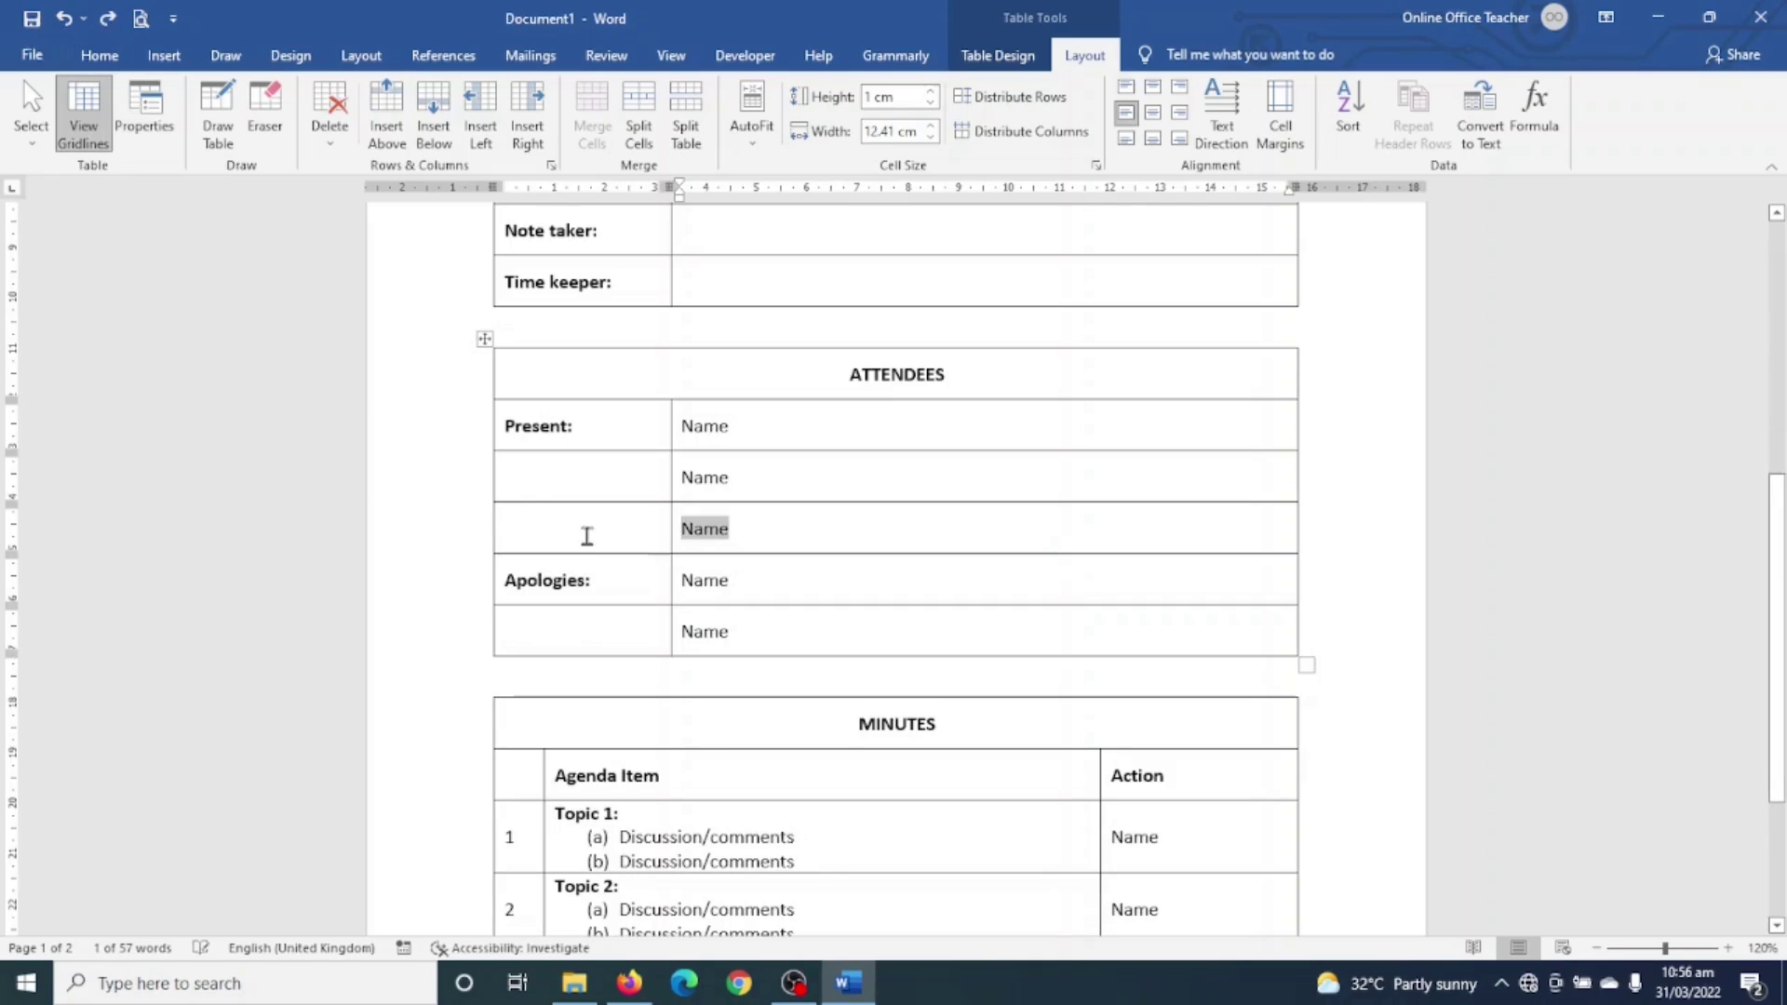
# Step: Try inserting a row below Topic 3 at the end of the Minutes table, and undo the insertion
pyautogui.scroll(-3, 801, 698)
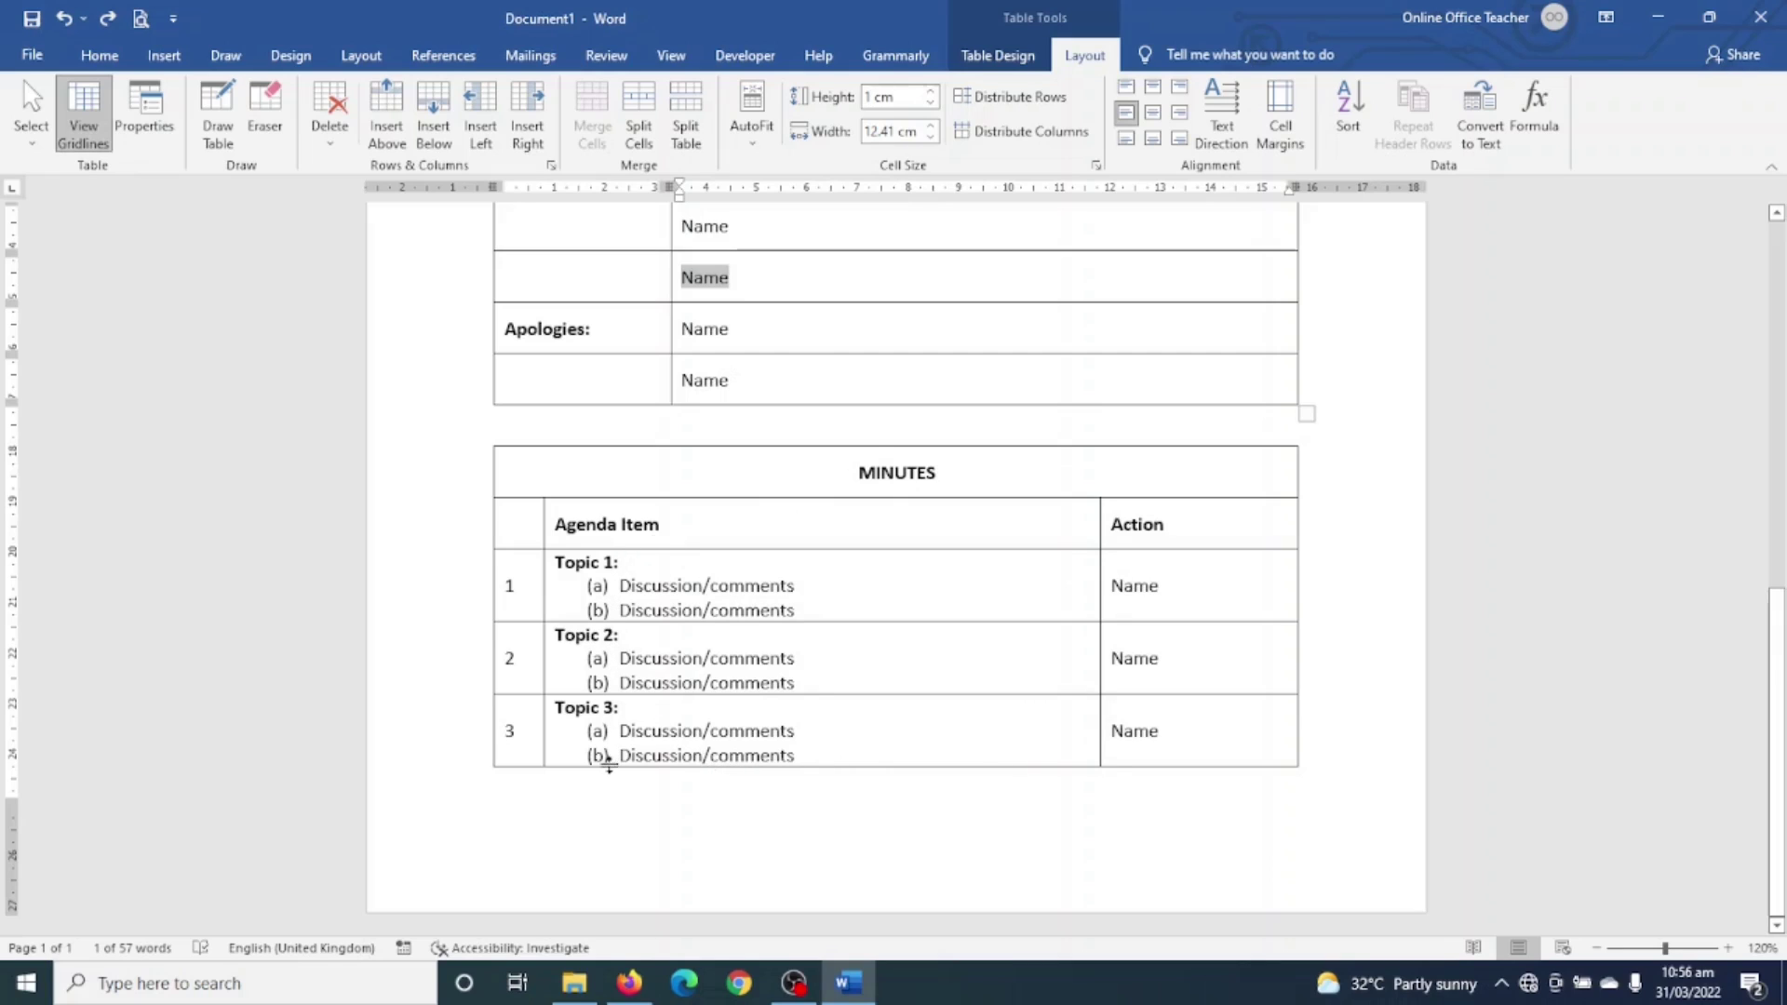
pyautogui.click(823, 741)
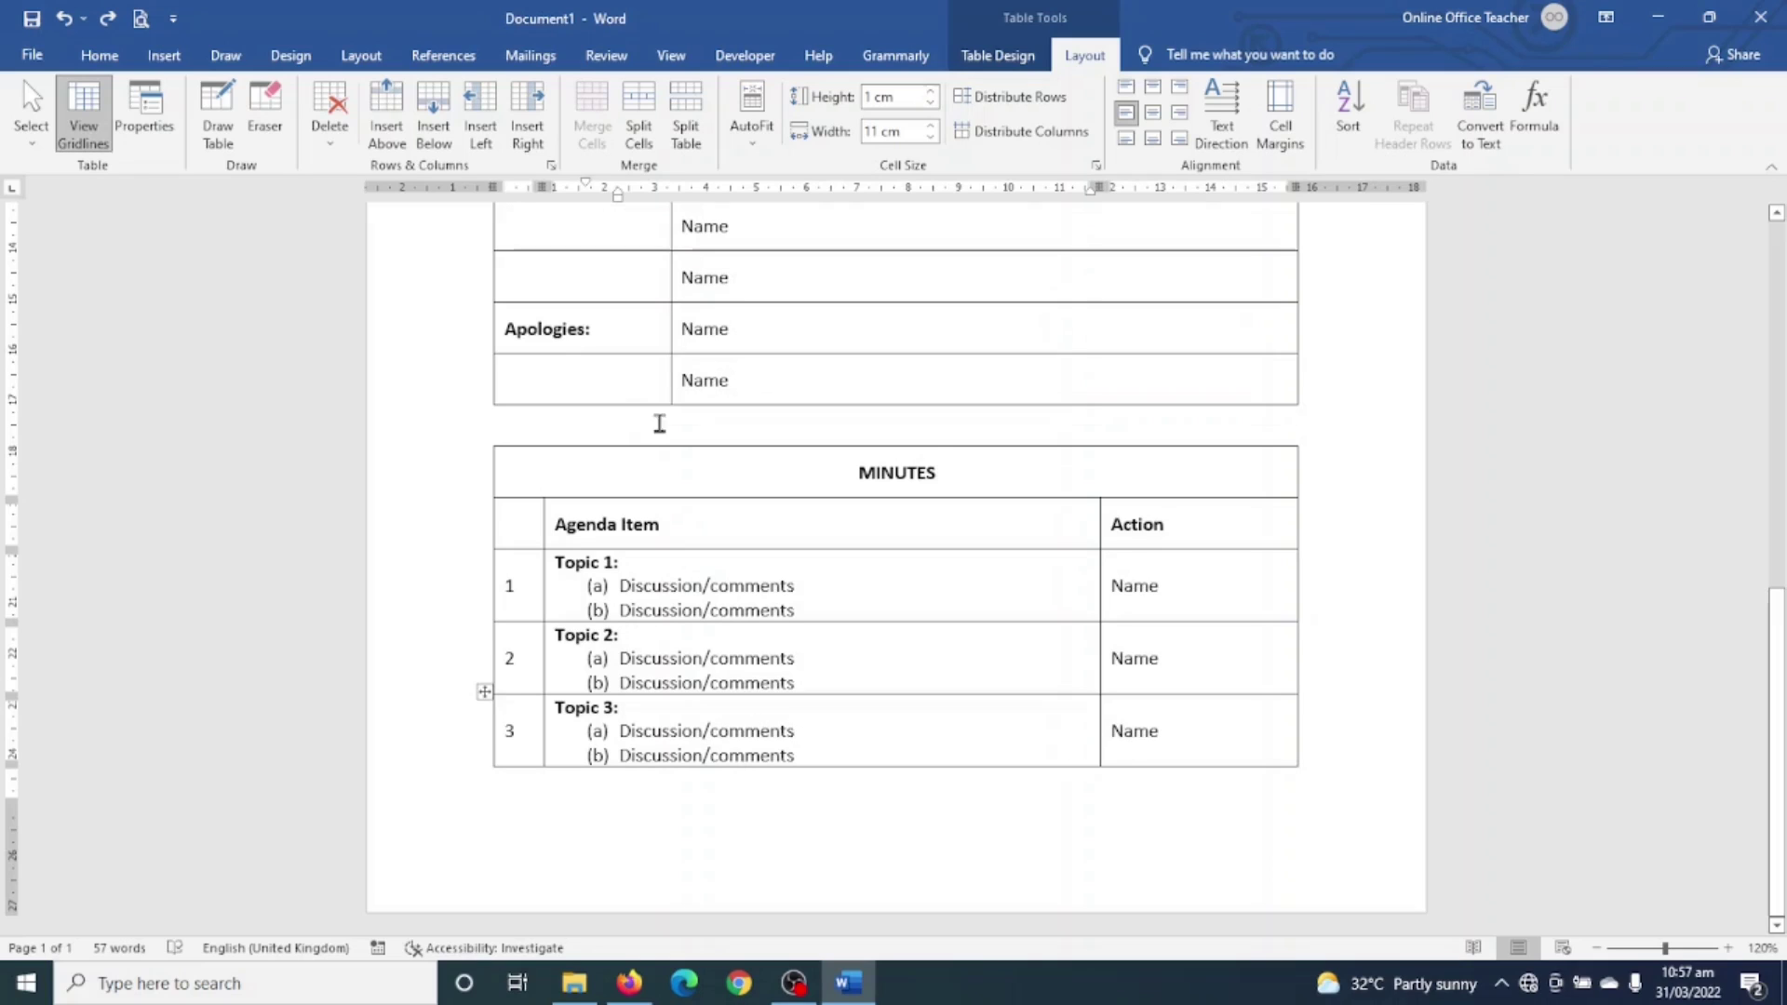
pyautogui.click(440, 97)
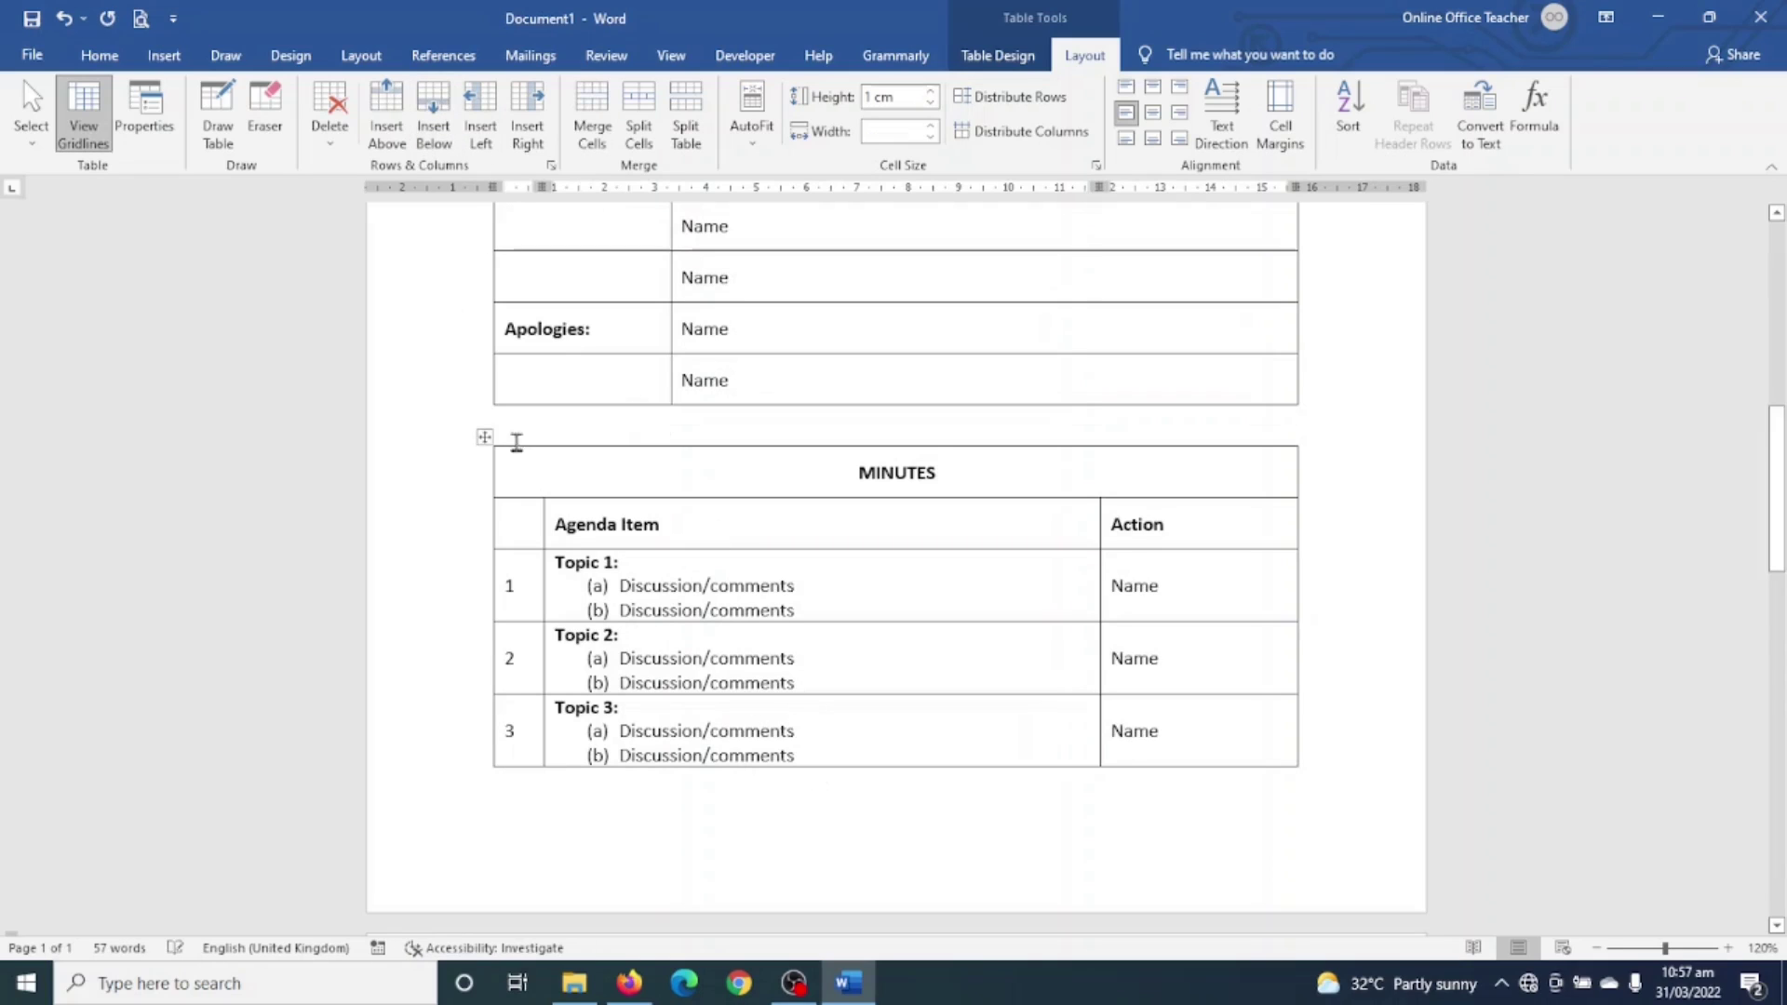
pyautogui.scroll(-3, 670, 651)
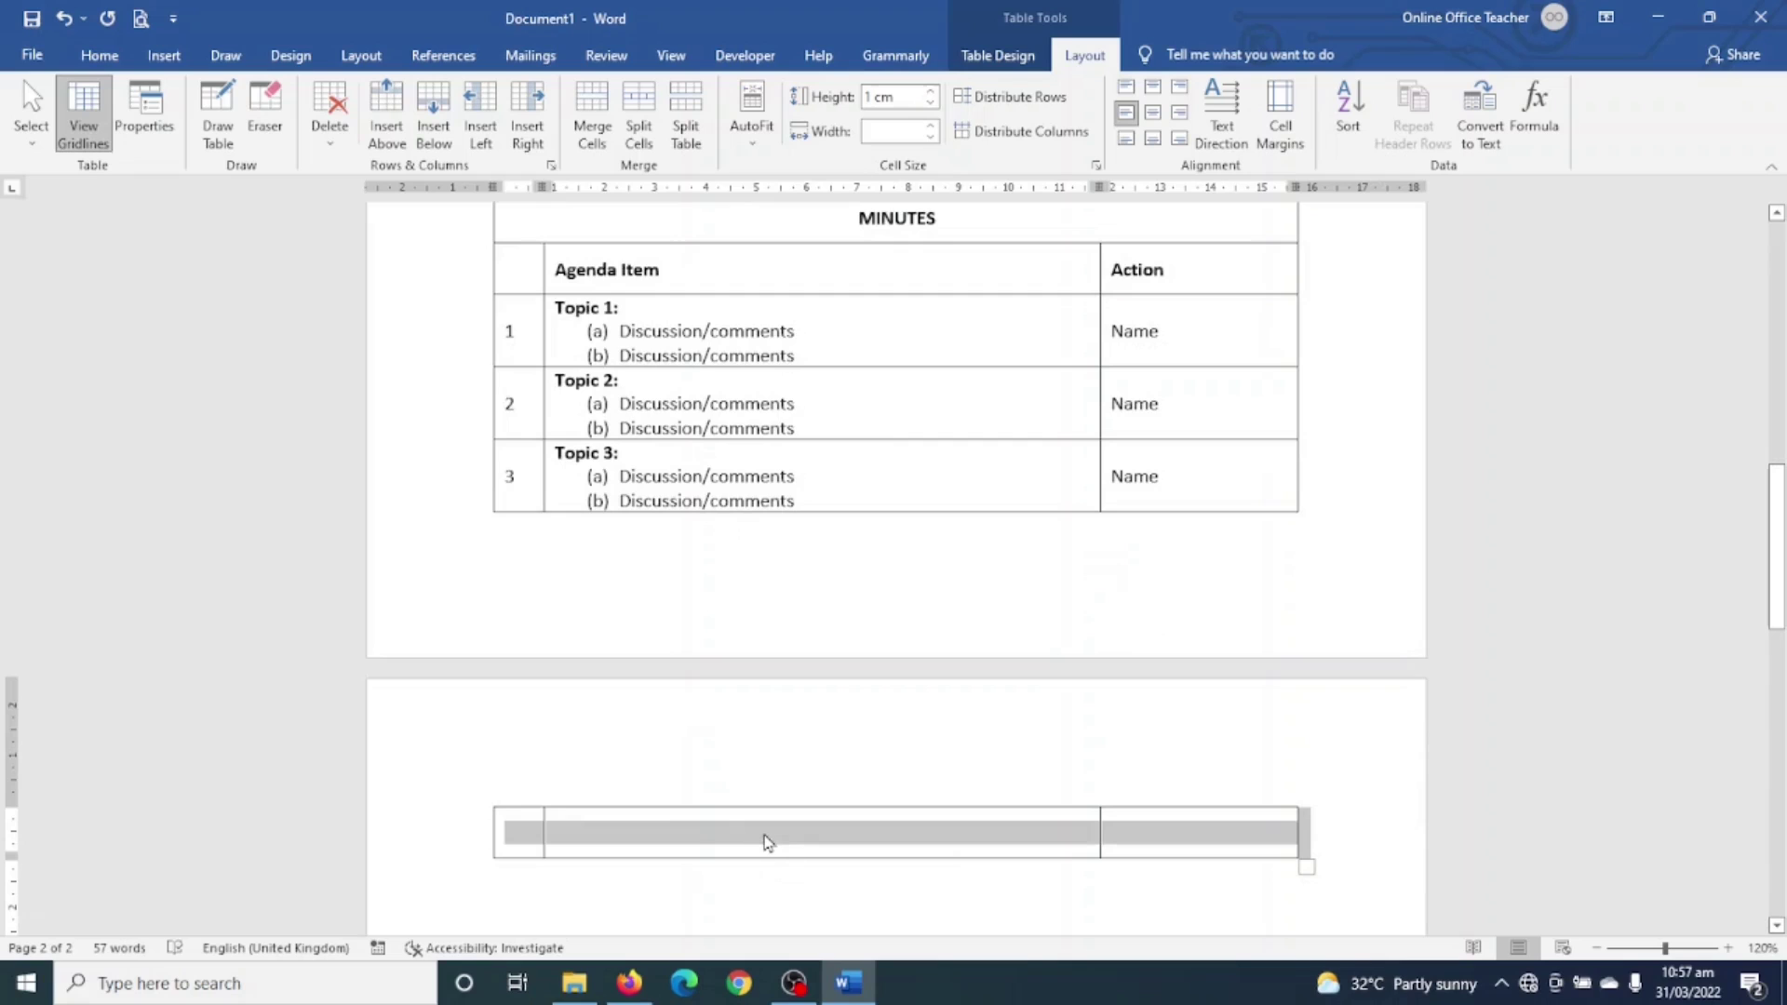
pyautogui.scroll(2, 819, 819)
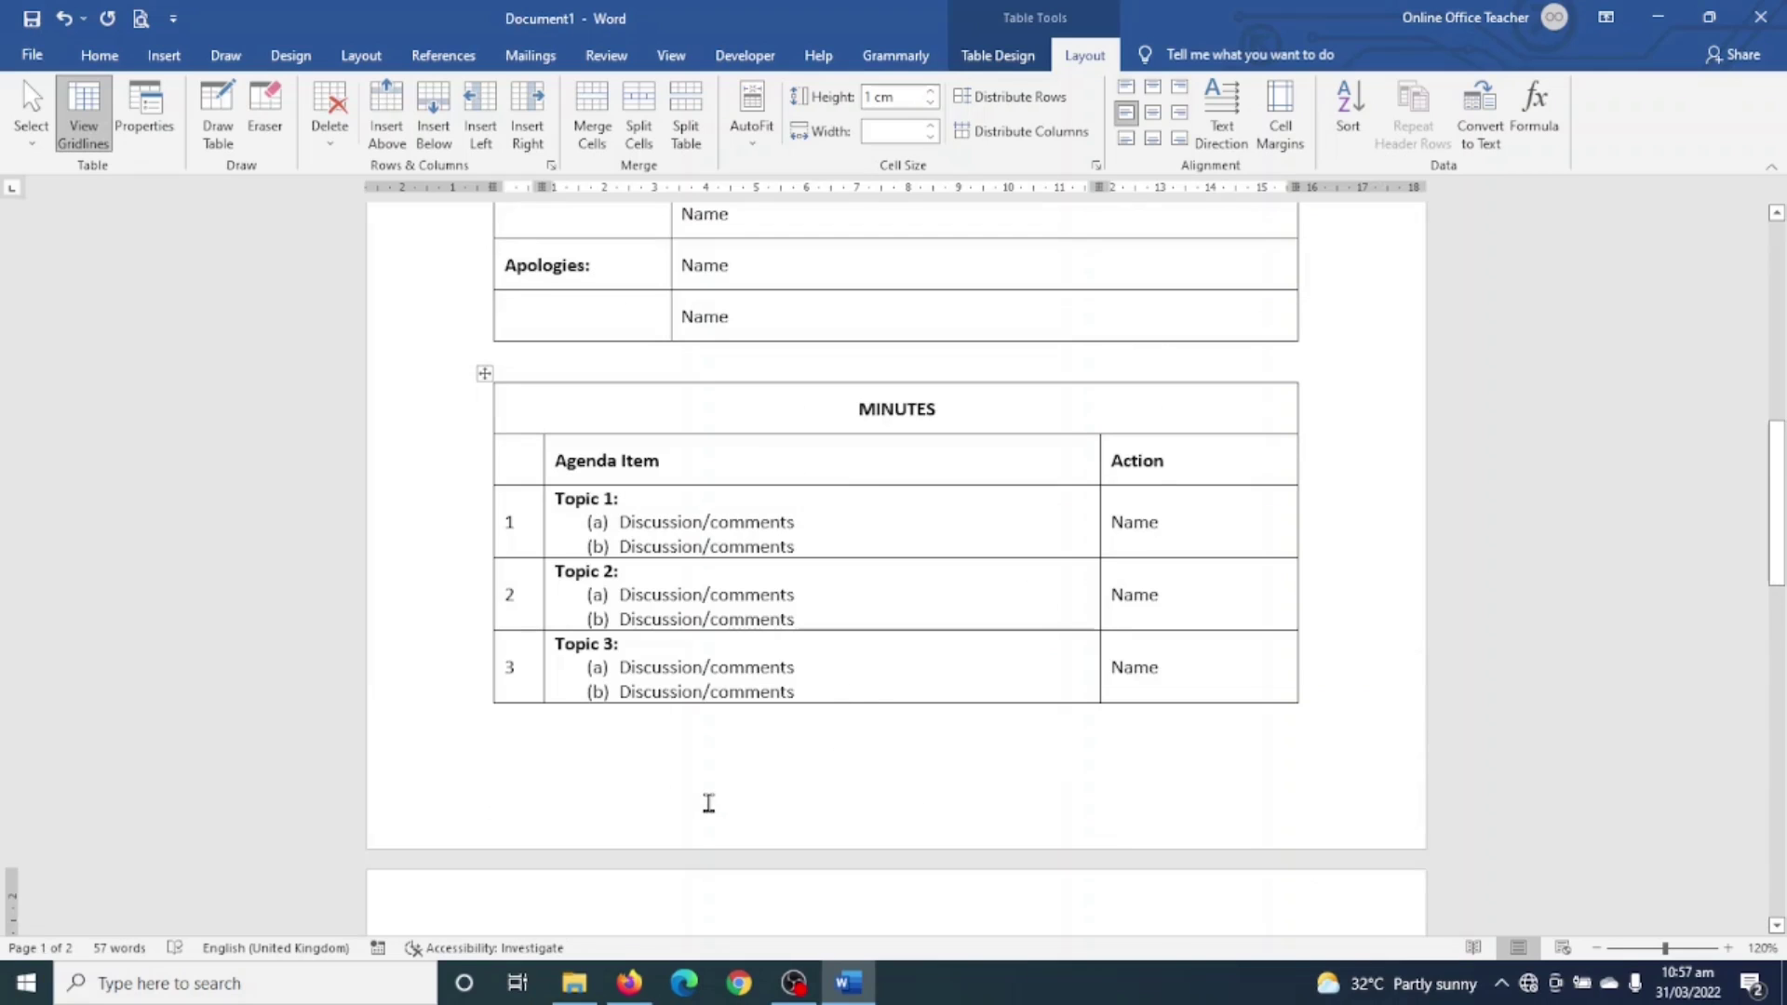
pyautogui.scroll(-5, 712, 800)
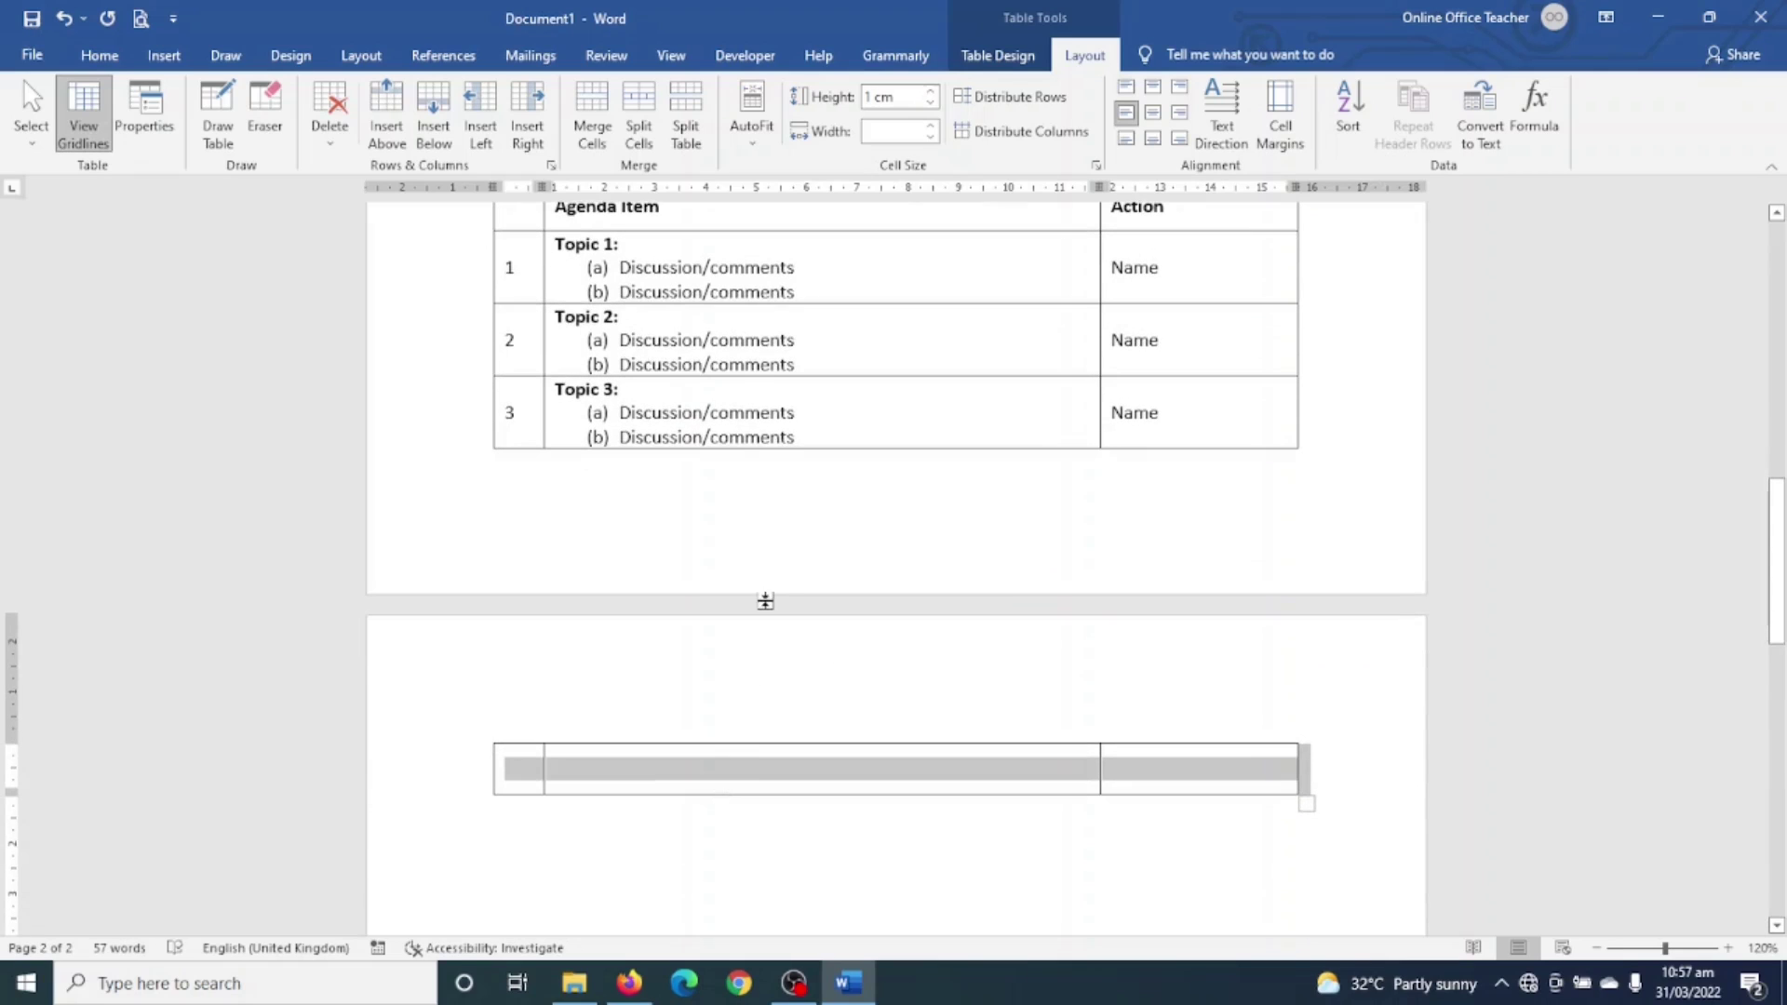
pyautogui.scroll(4, 765, 600)
pyautogui.hotkey('ctrl', 'z')
pyautogui.scroll(9, 958, 649)
pyautogui.scroll(-2, 958, 650)
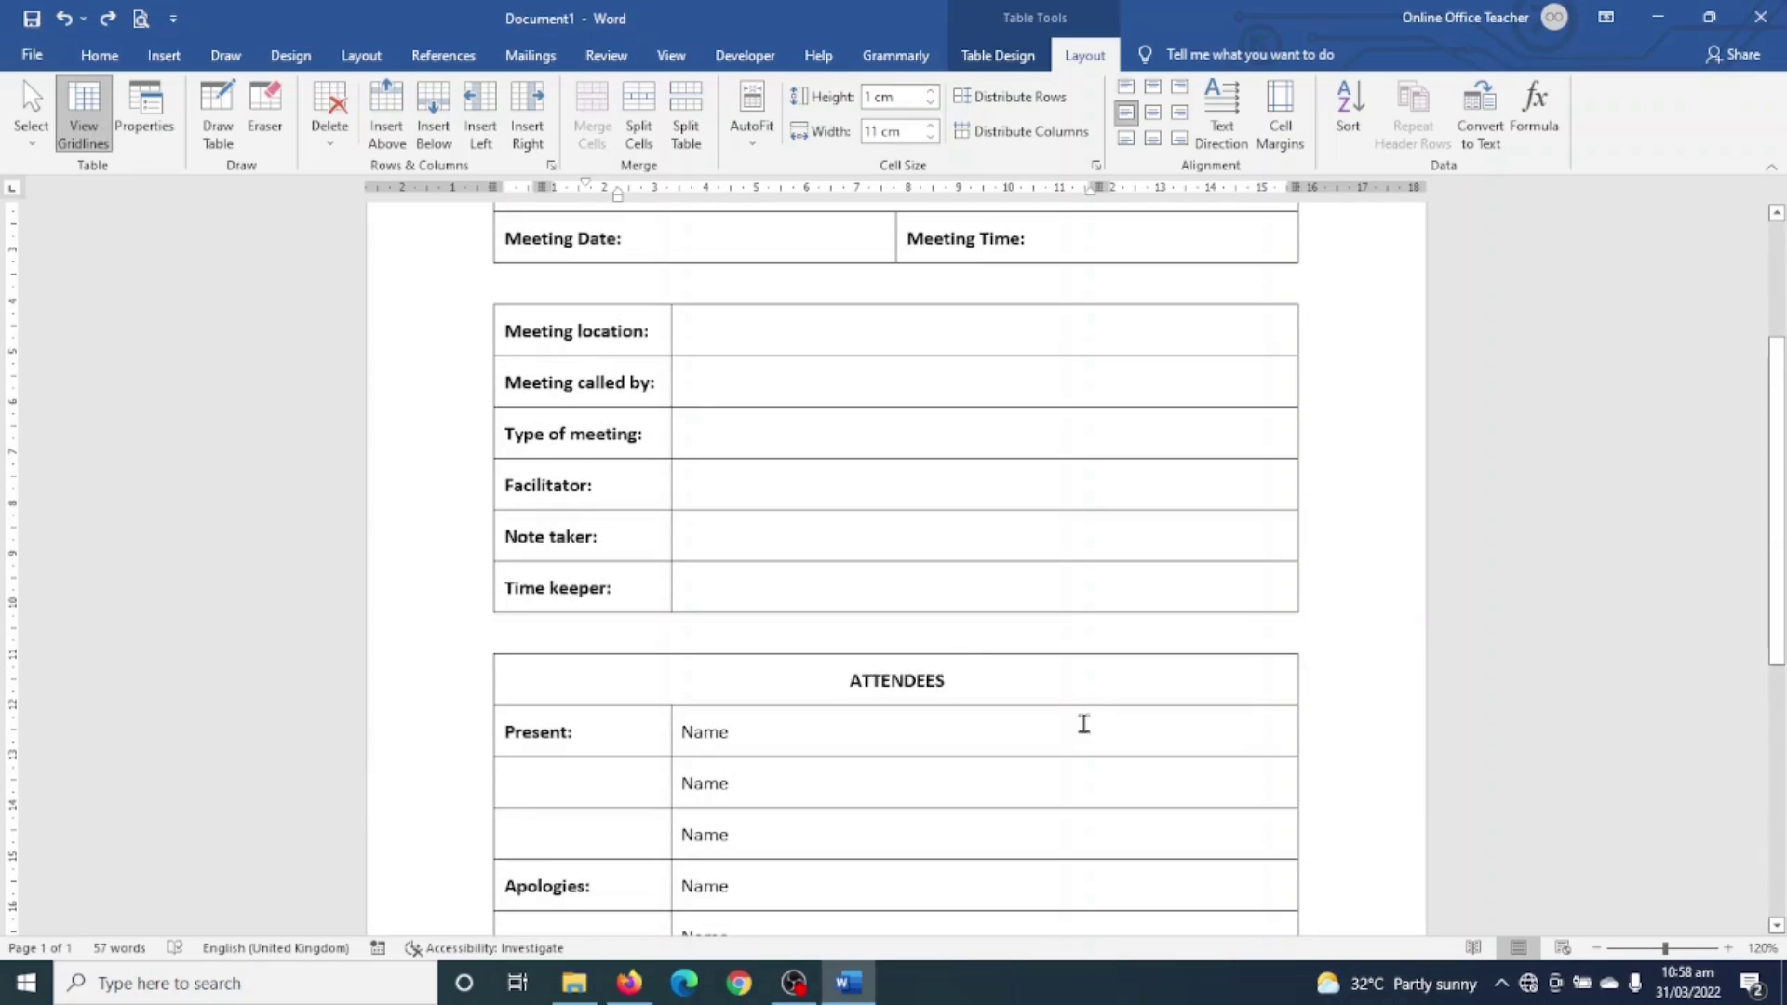
pyautogui.keyDown('ctrl'); pyautogui.scroll(-3, 1177, 724); pyautogui.keyUp('ctrl')
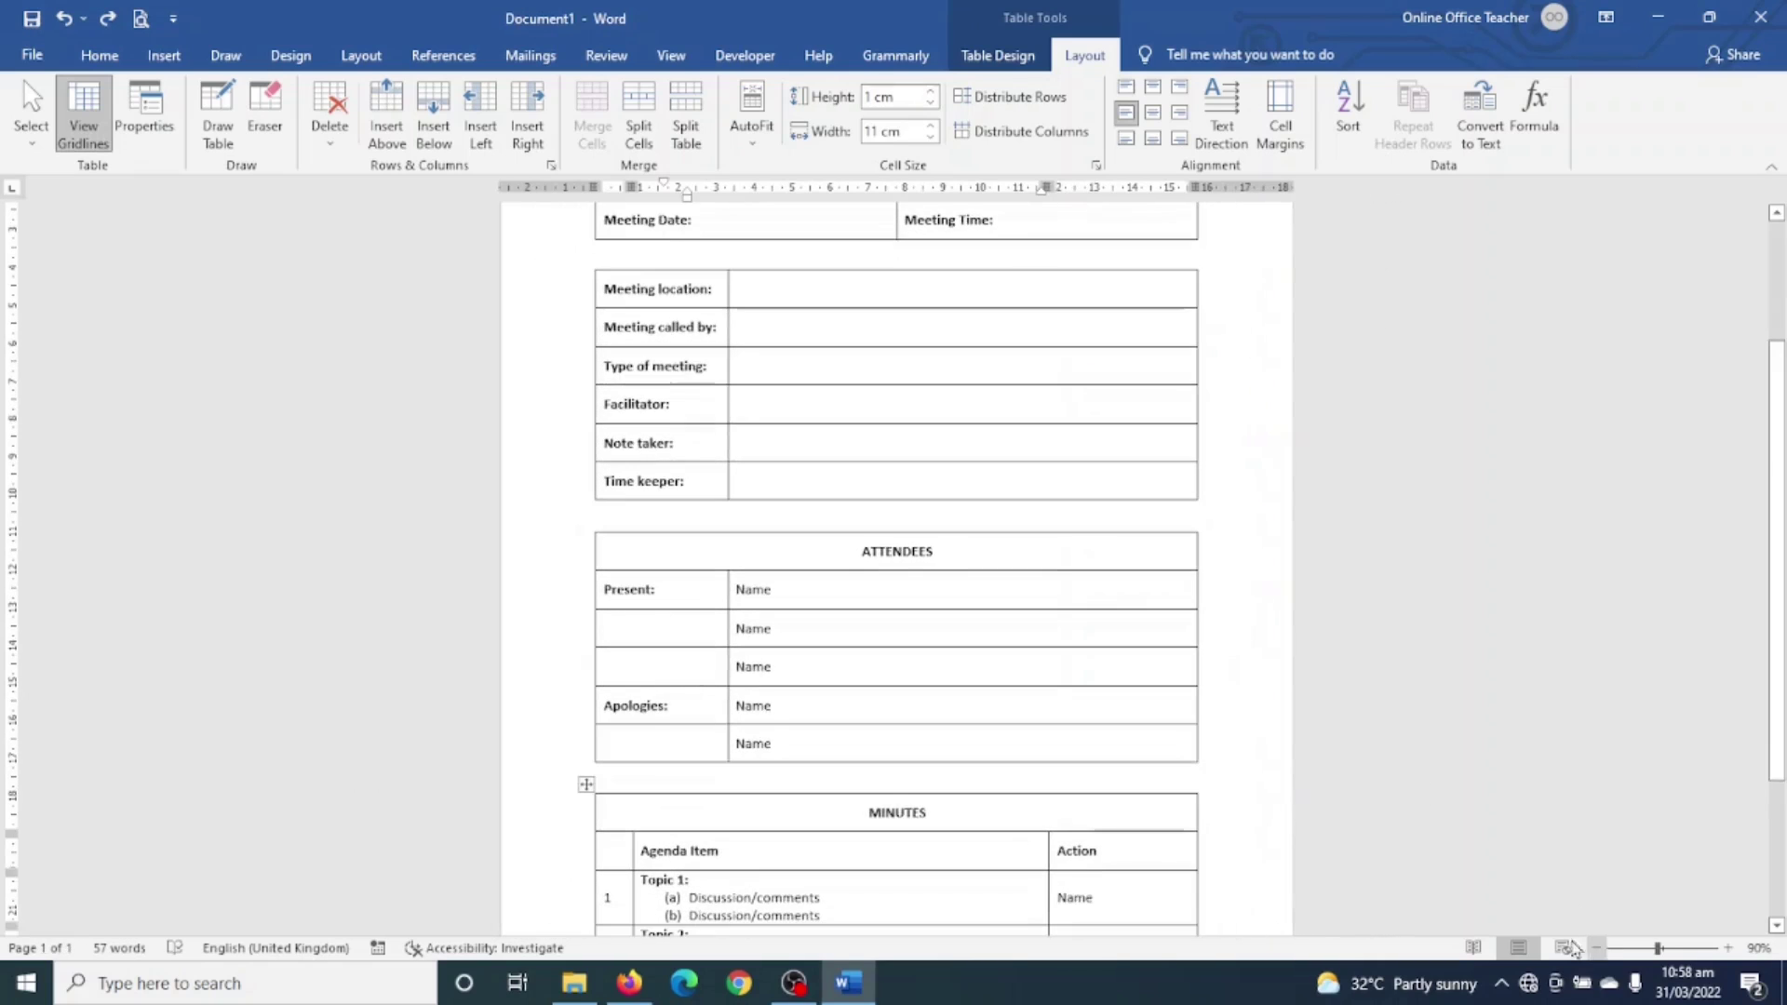
pyautogui.scroll(3, 1178, 724)
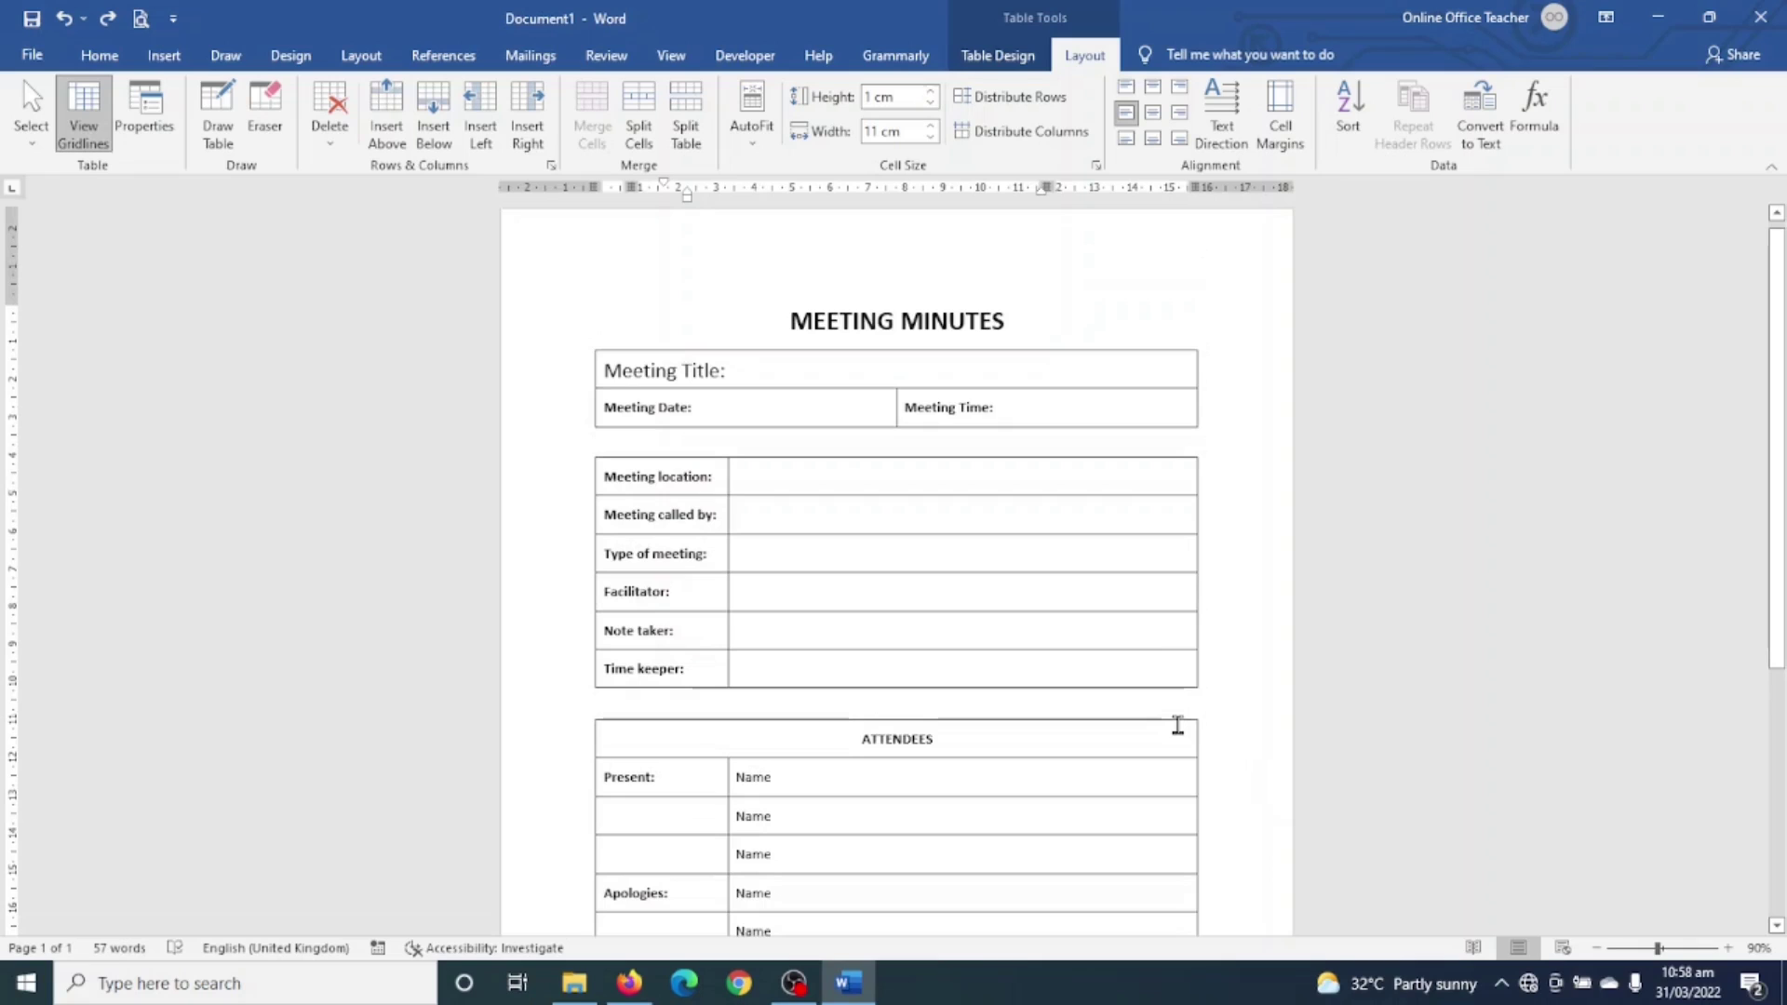